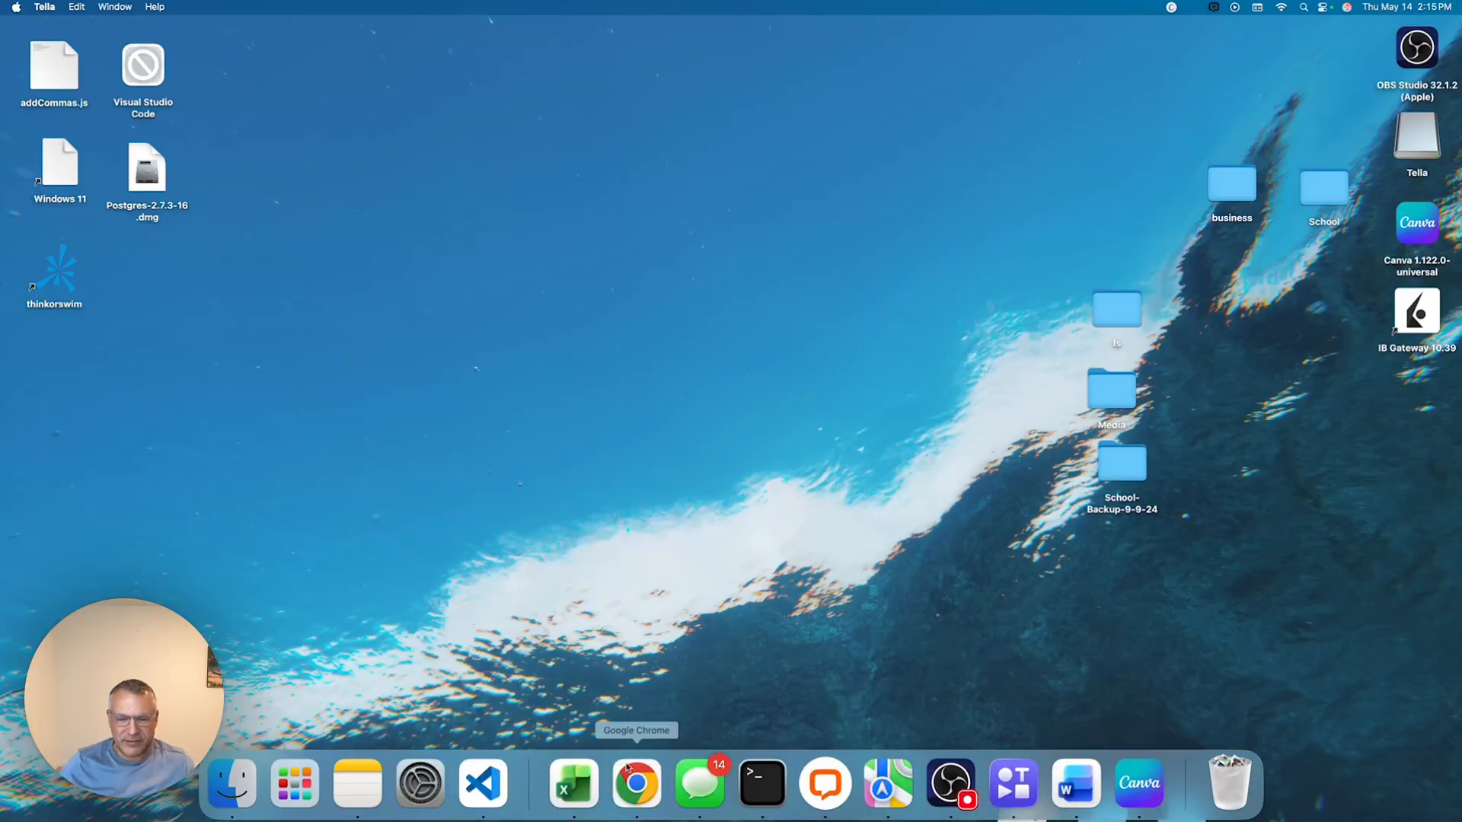
# Step: Switch to the price-genie app in Google Chrome and delete the existing Test and Amazon marketplace connections
pyautogui.click(654, 789)
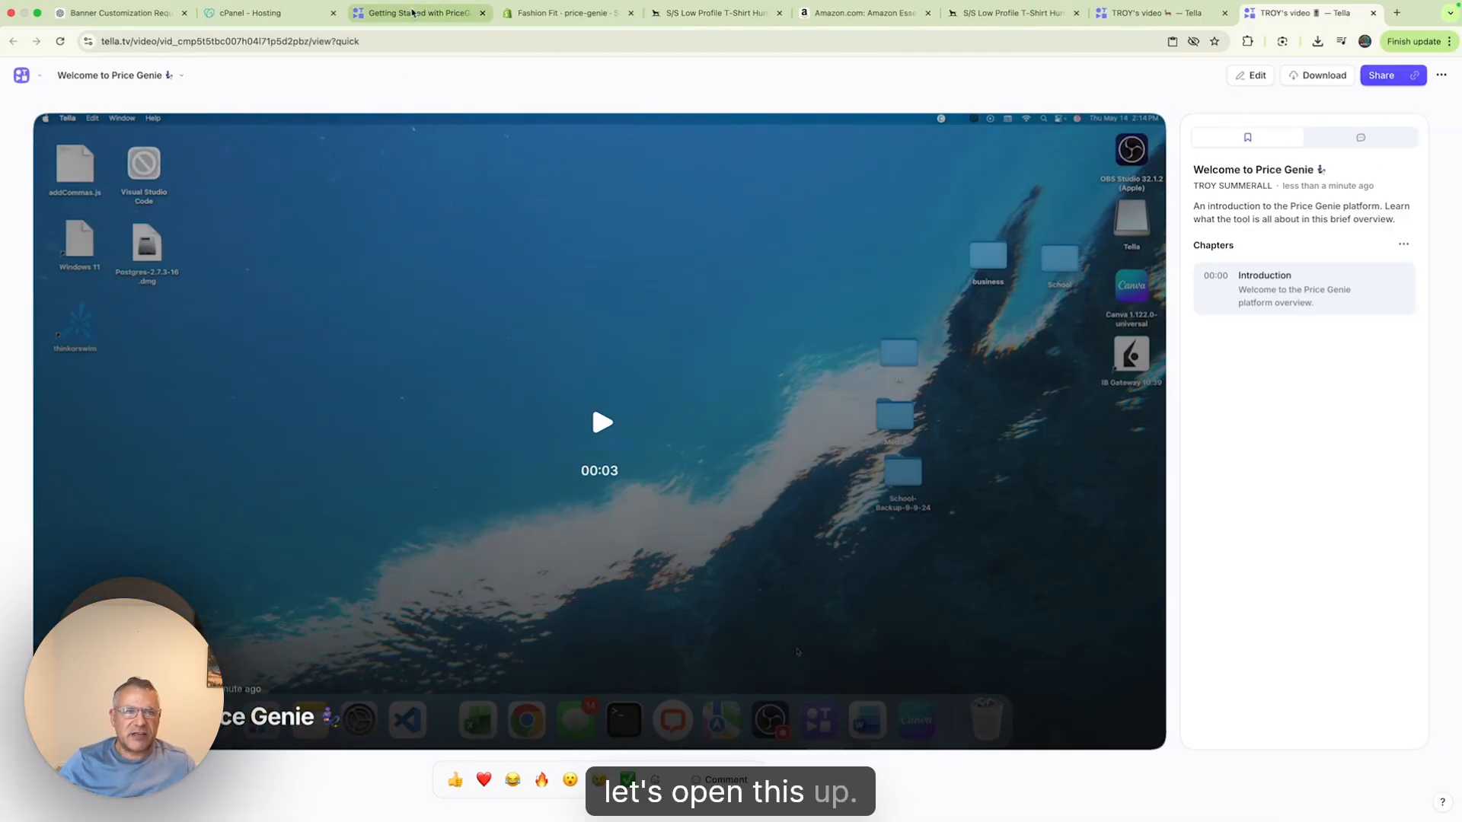
pyautogui.click(601, 14)
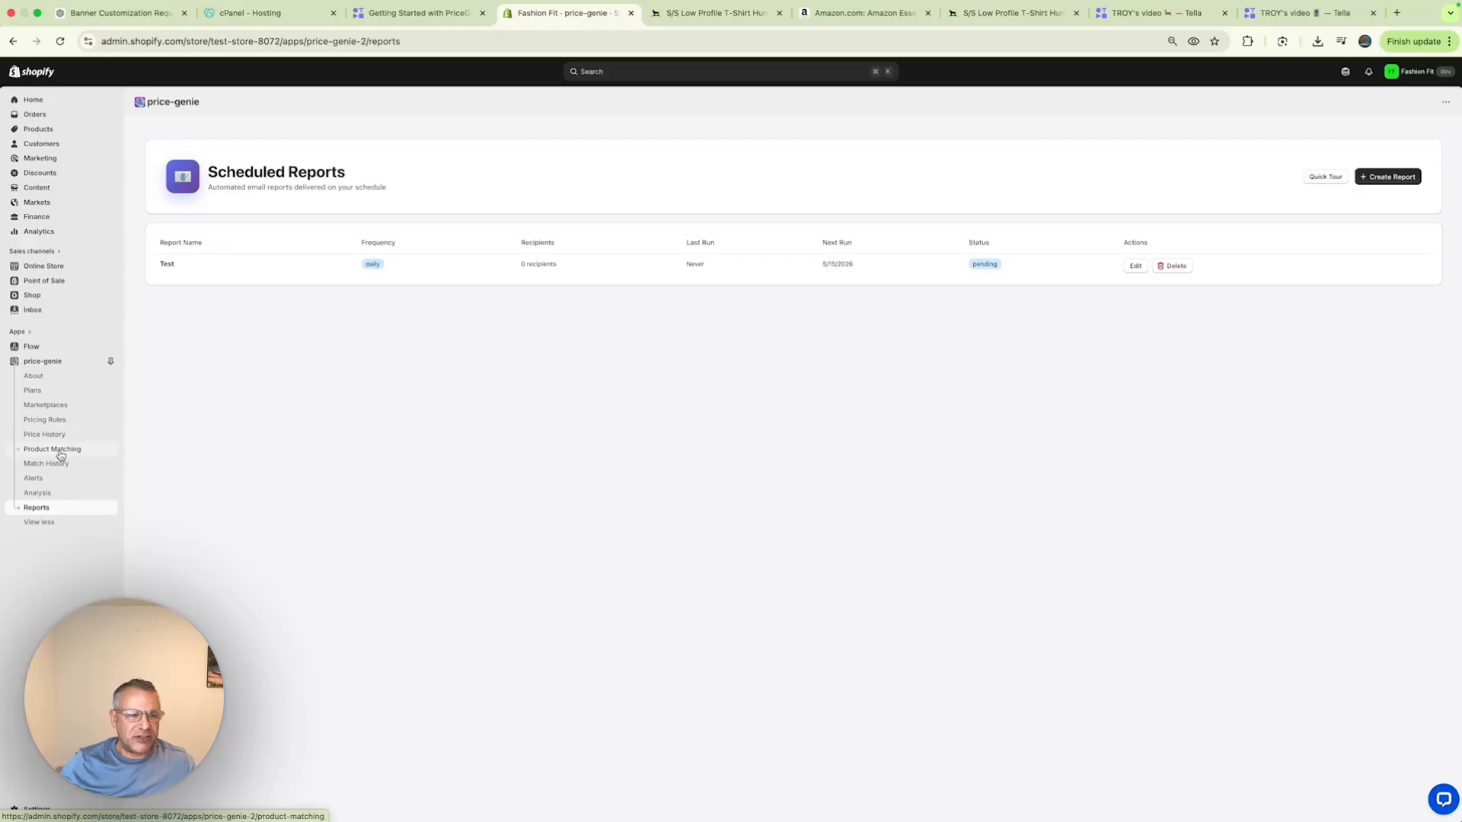
pyautogui.click(57, 405)
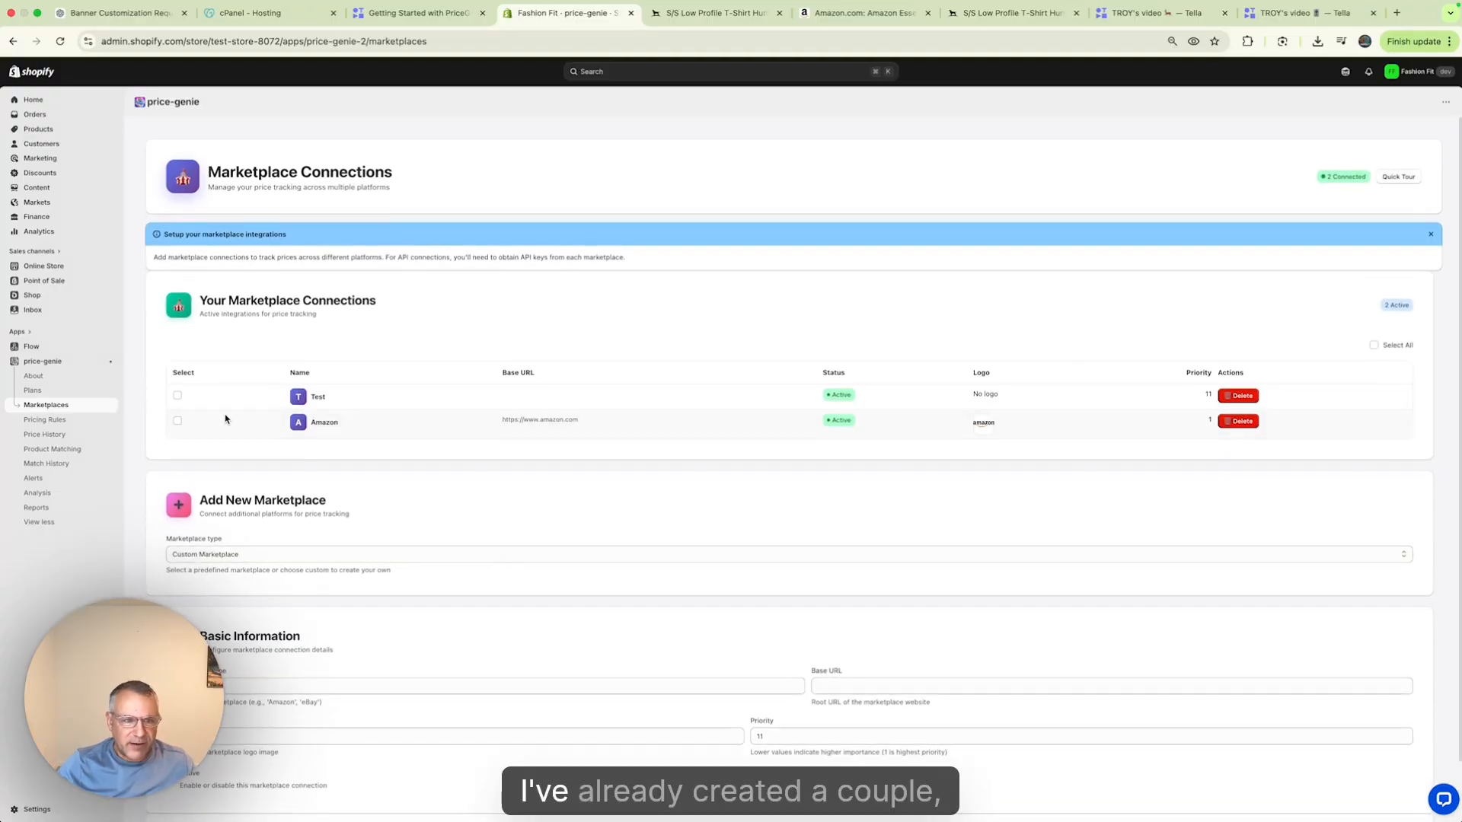
pyautogui.click(1238, 396)
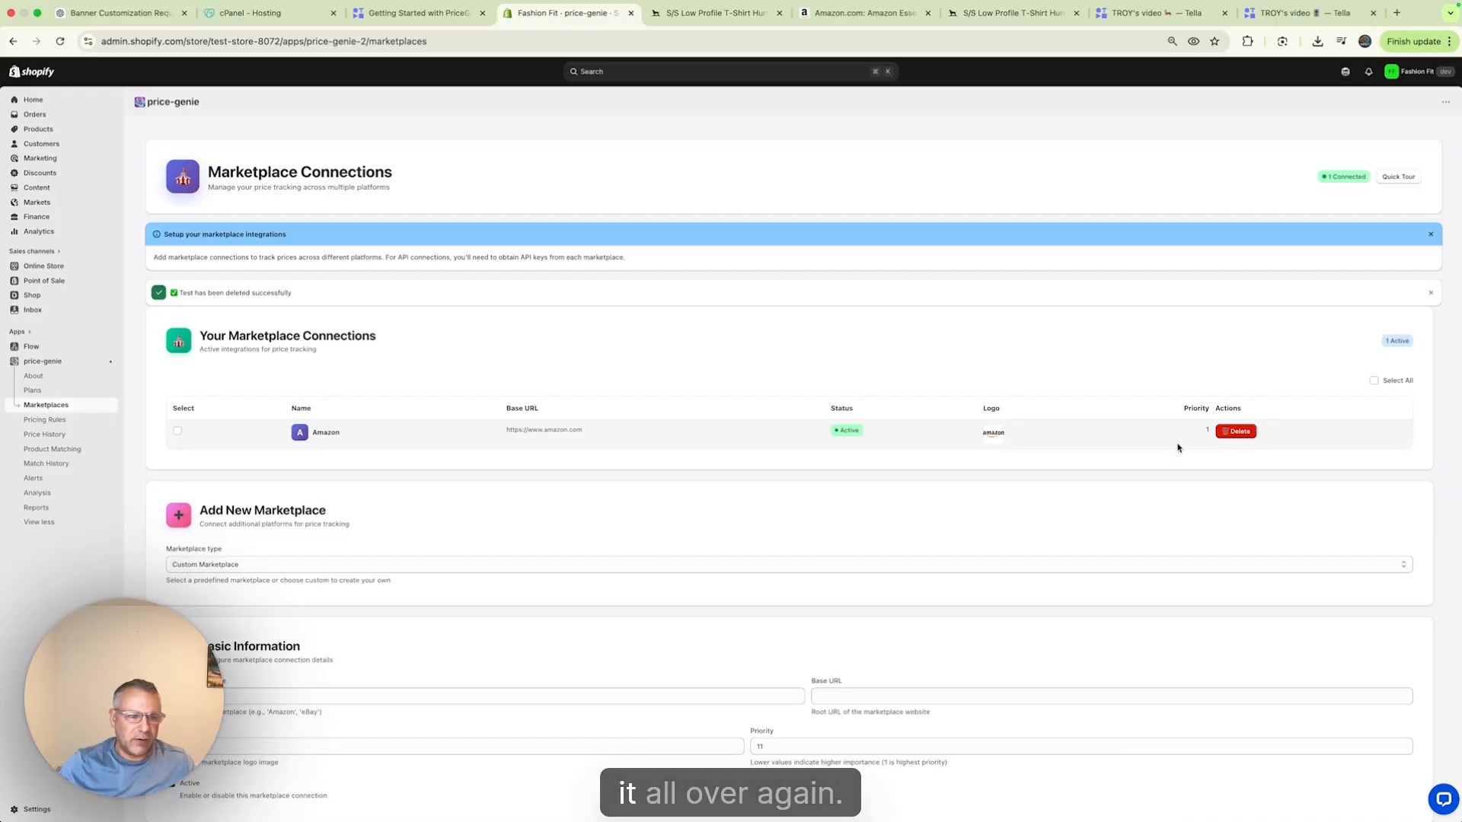
pyautogui.scroll(-2, 849, 470)
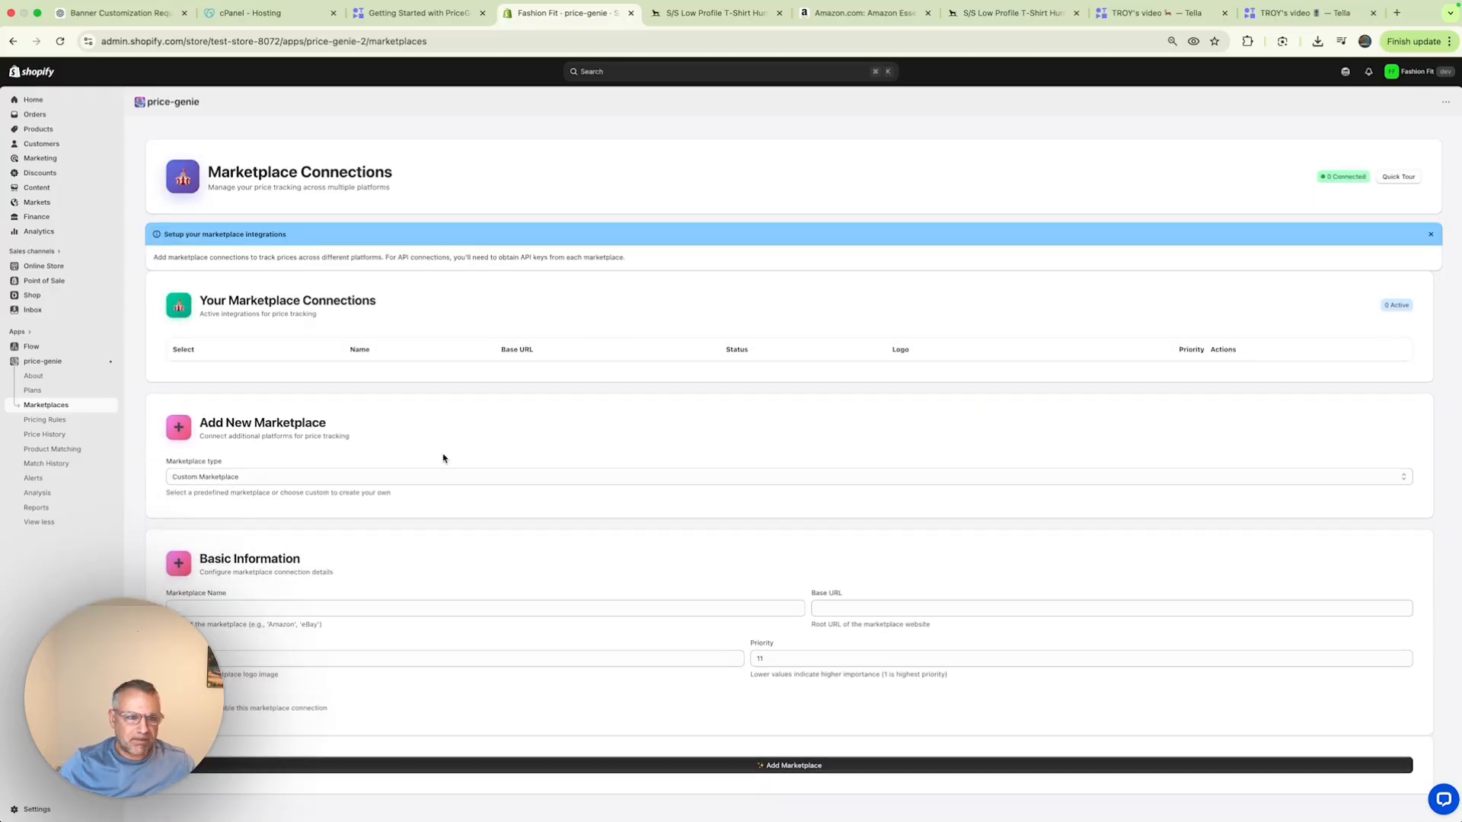
# Step: Add a new marketplace connection using the predefined Amazon template with its prefilled details
pyautogui.click(213, 477)
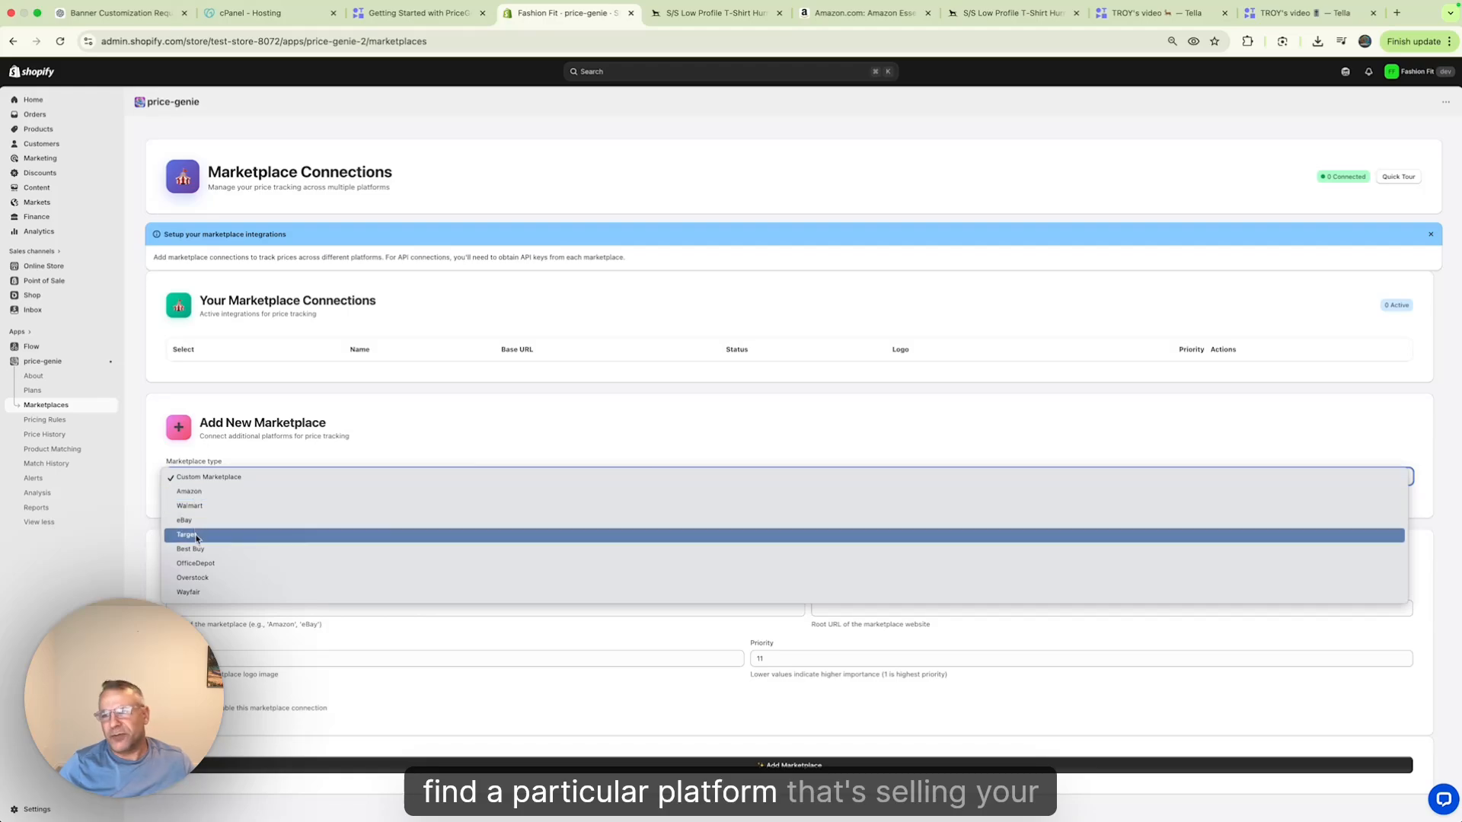
pyautogui.click(208, 491)
pyautogui.scroll(-2, 289, 532)
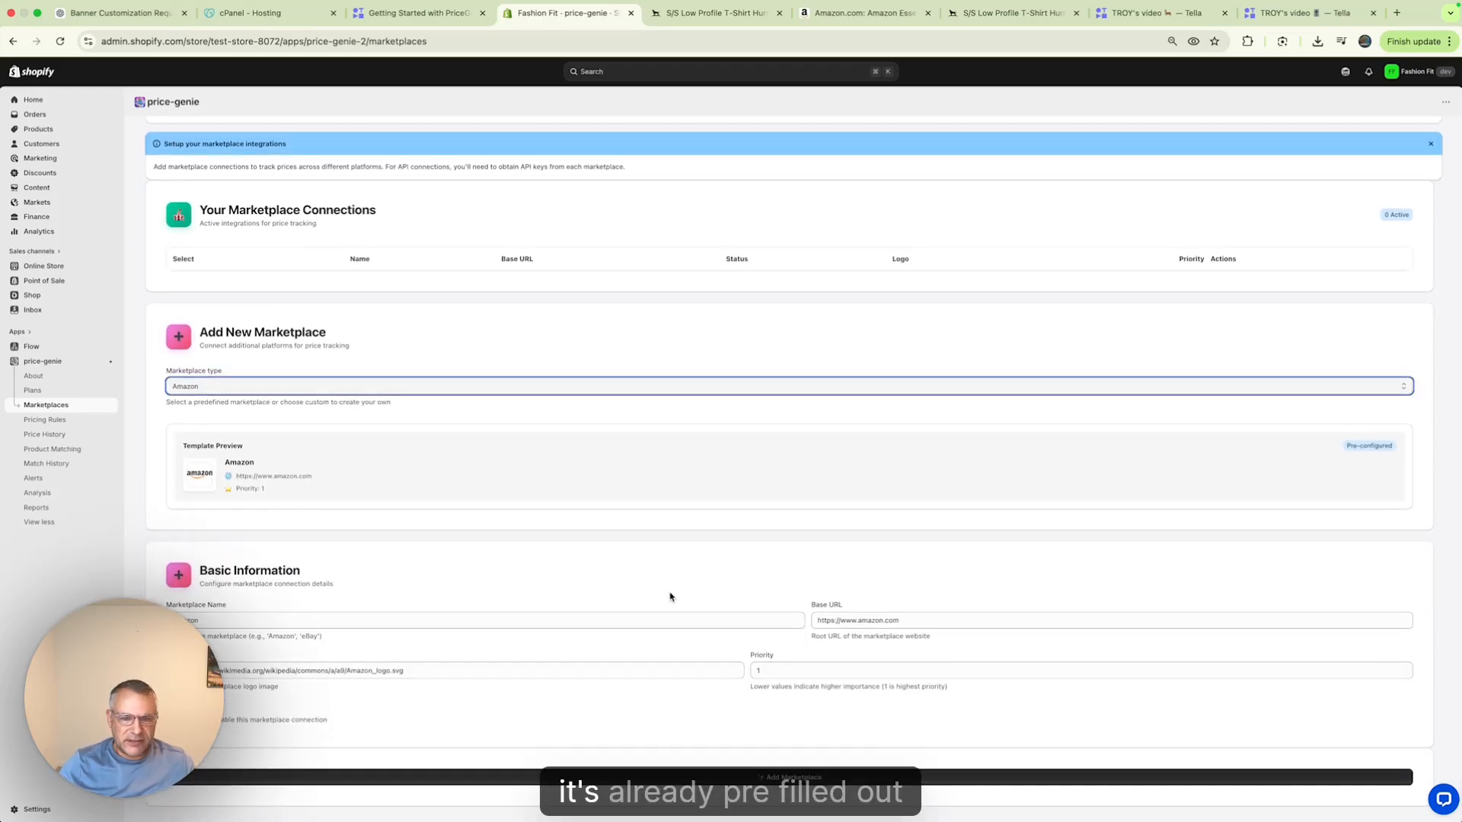
pyautogui.click(750, 778)
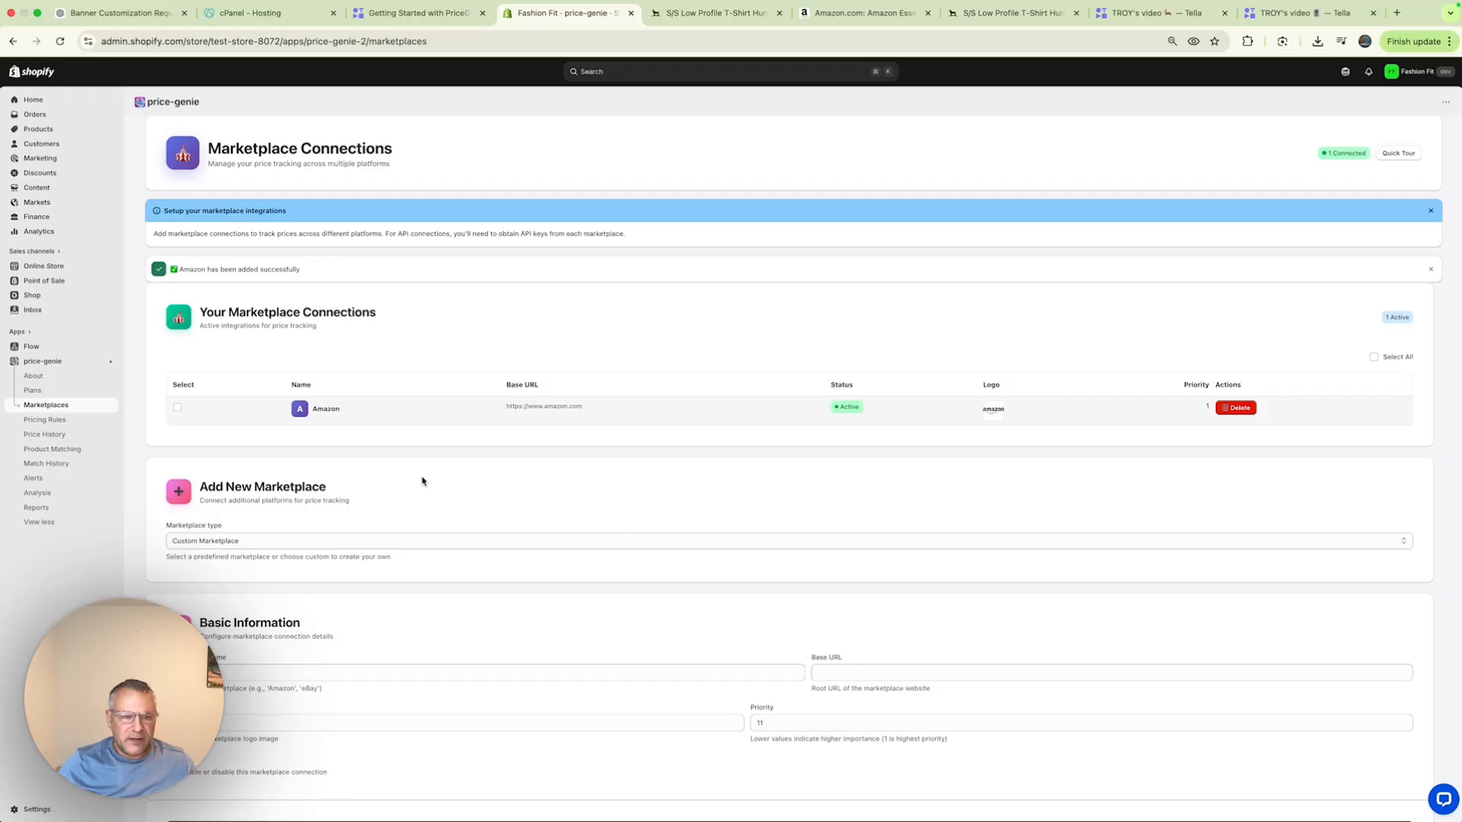
# Step: Add a custom marketplace connection named Test
pyautogui.click(390, 542)
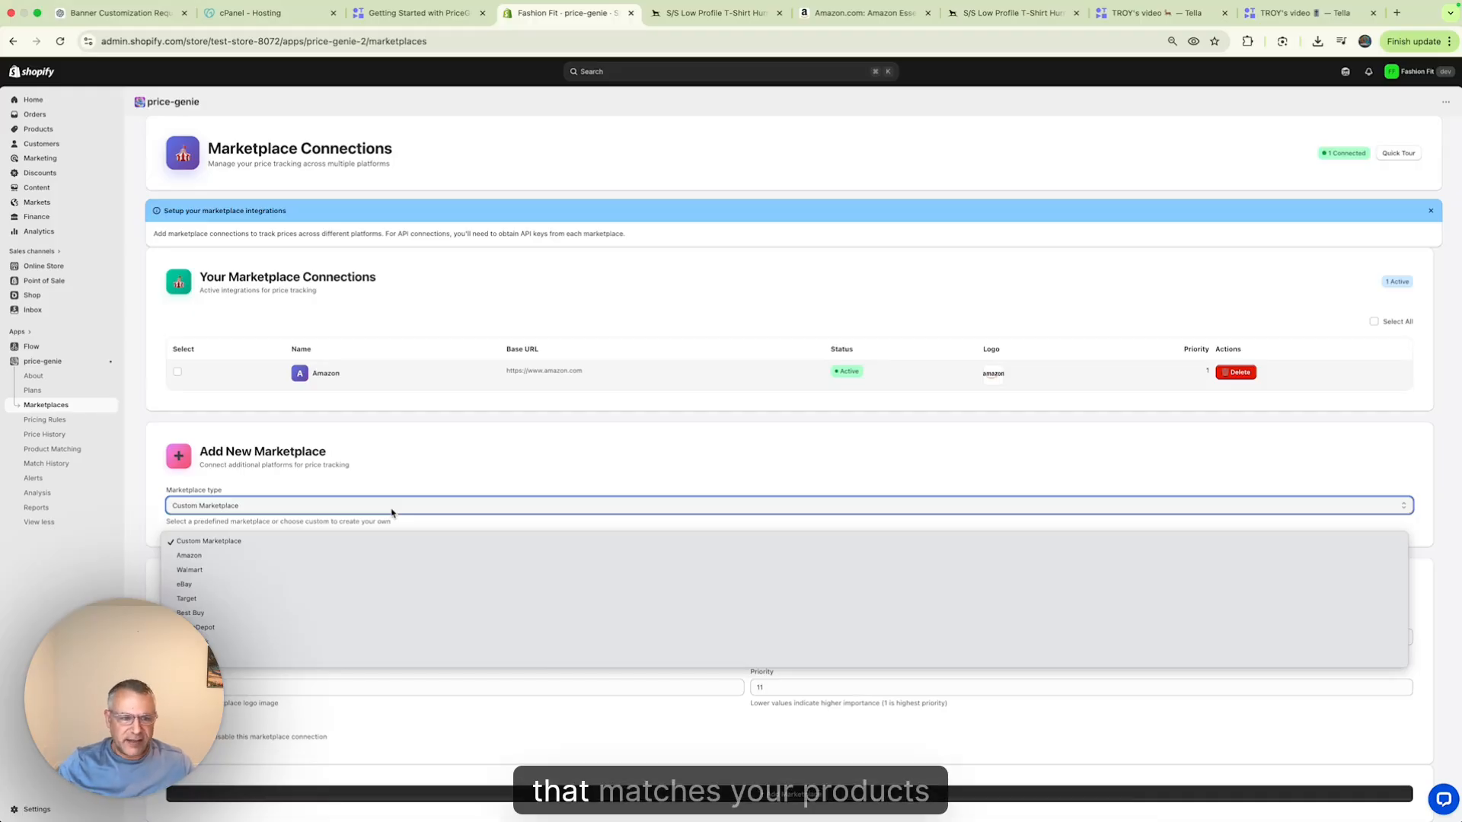
pyautogui.click(174, 543)
pyautogui.scroll(-1, 232, 616)
pyautogui.click(240, 619)
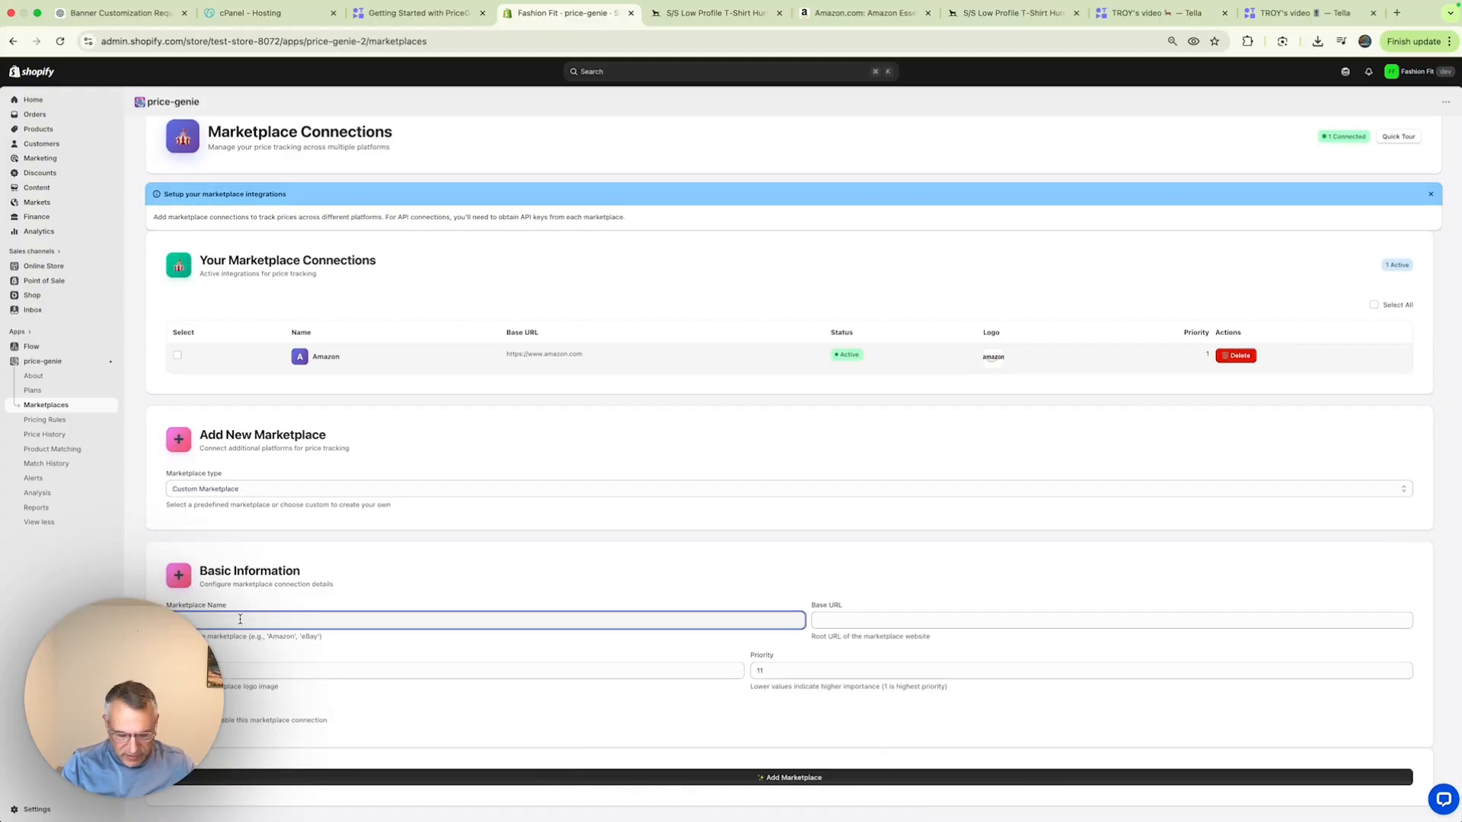
pyautogui.write('test')
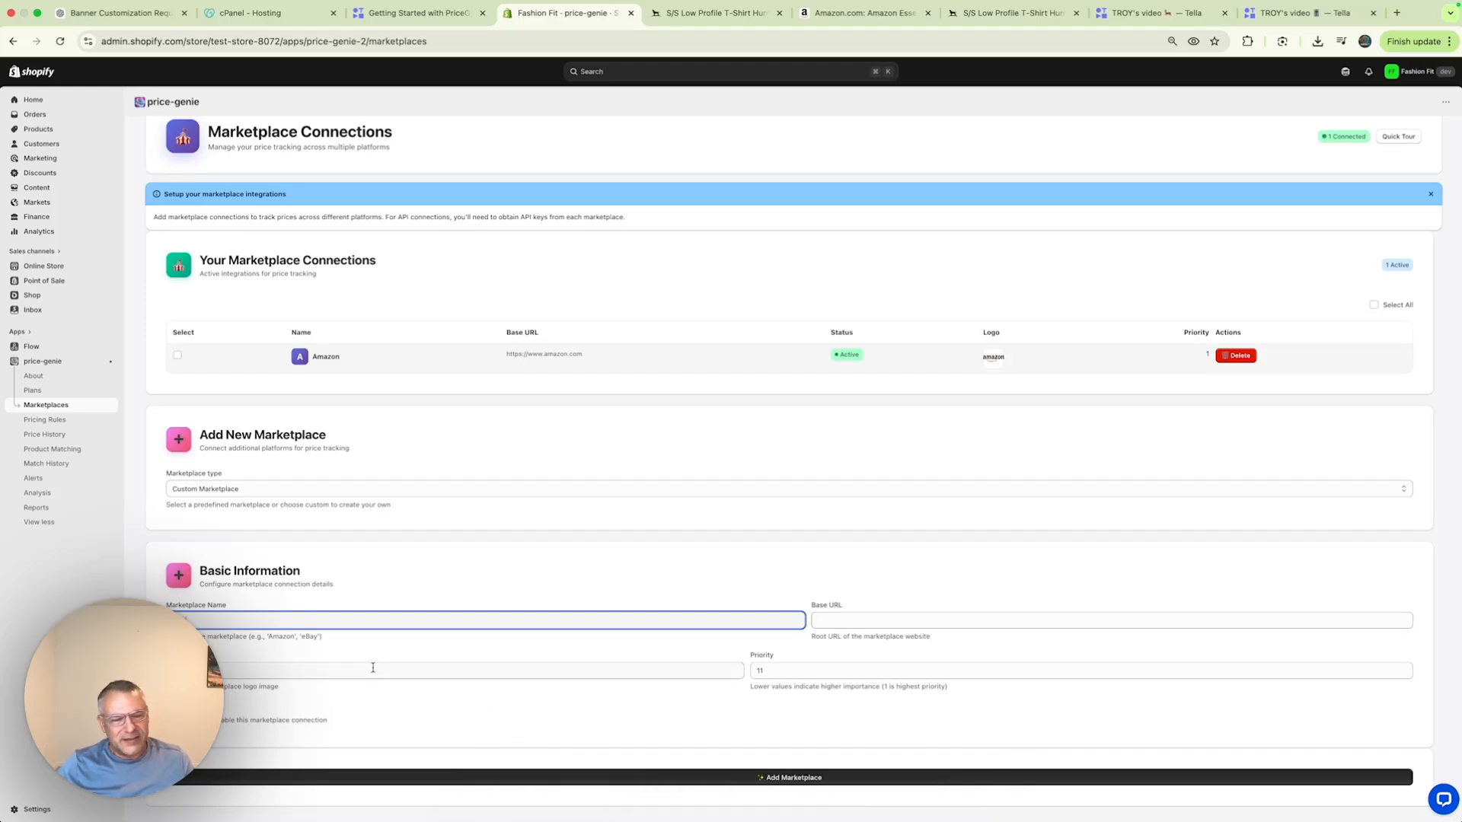
pyautogui.click(787, 776)
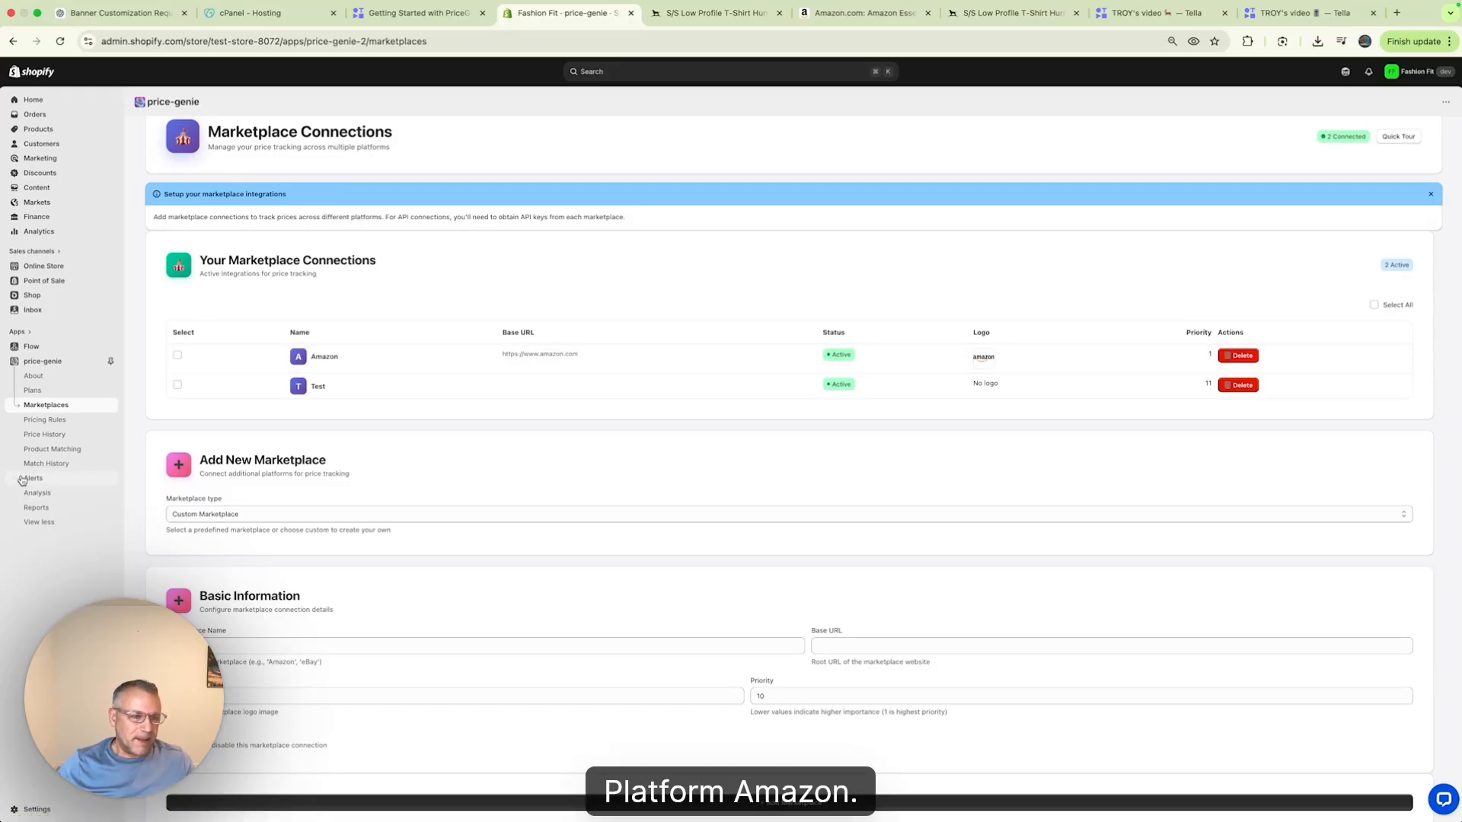
# Step: Open automatic matching for product matching and select the 2025 Disney Goofy 3d Women's Hoodie Leggings in the product list
pyautogui.click(73, 449)
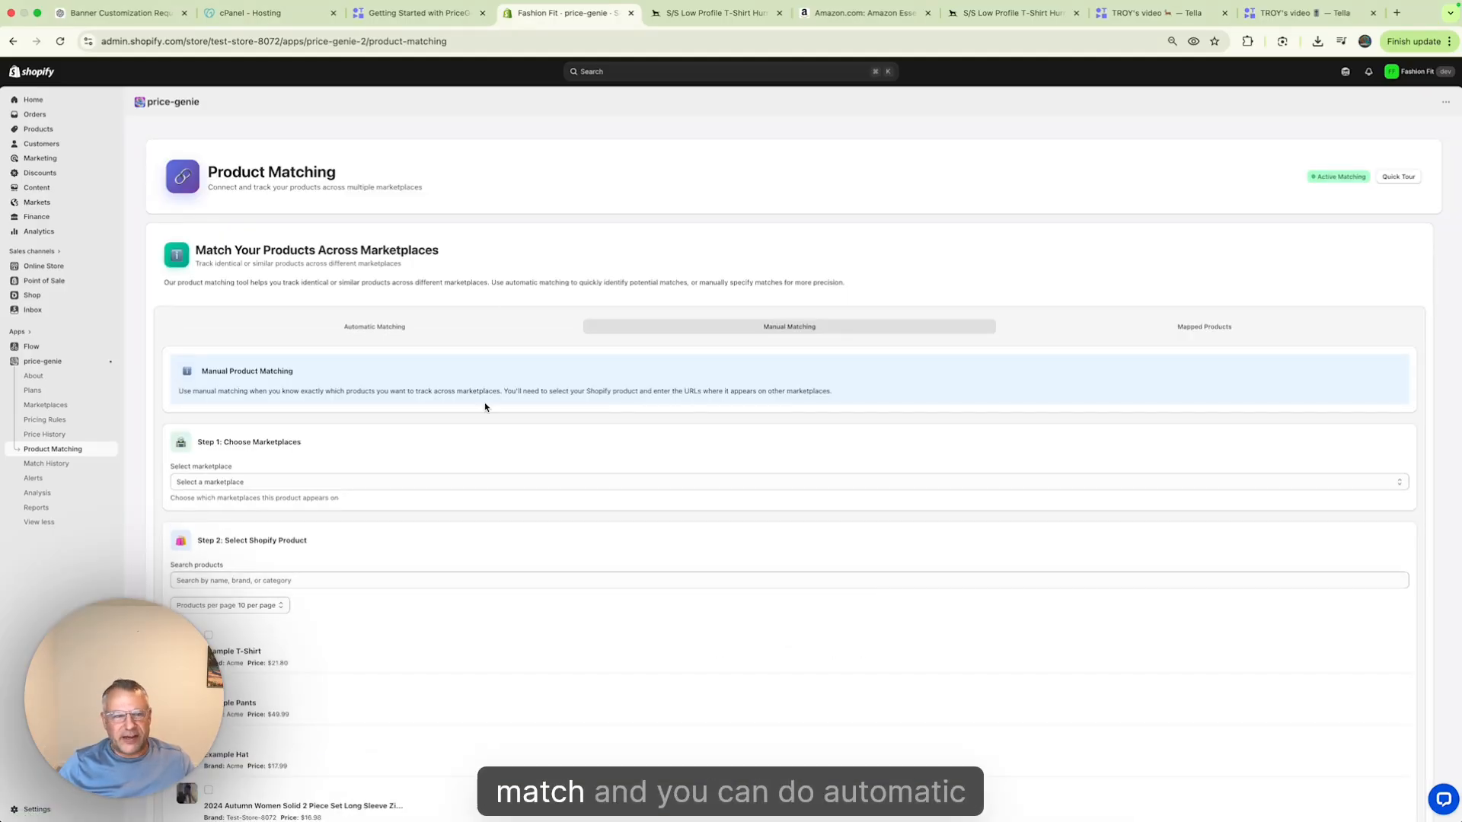
pyautogui.click(398, 327)
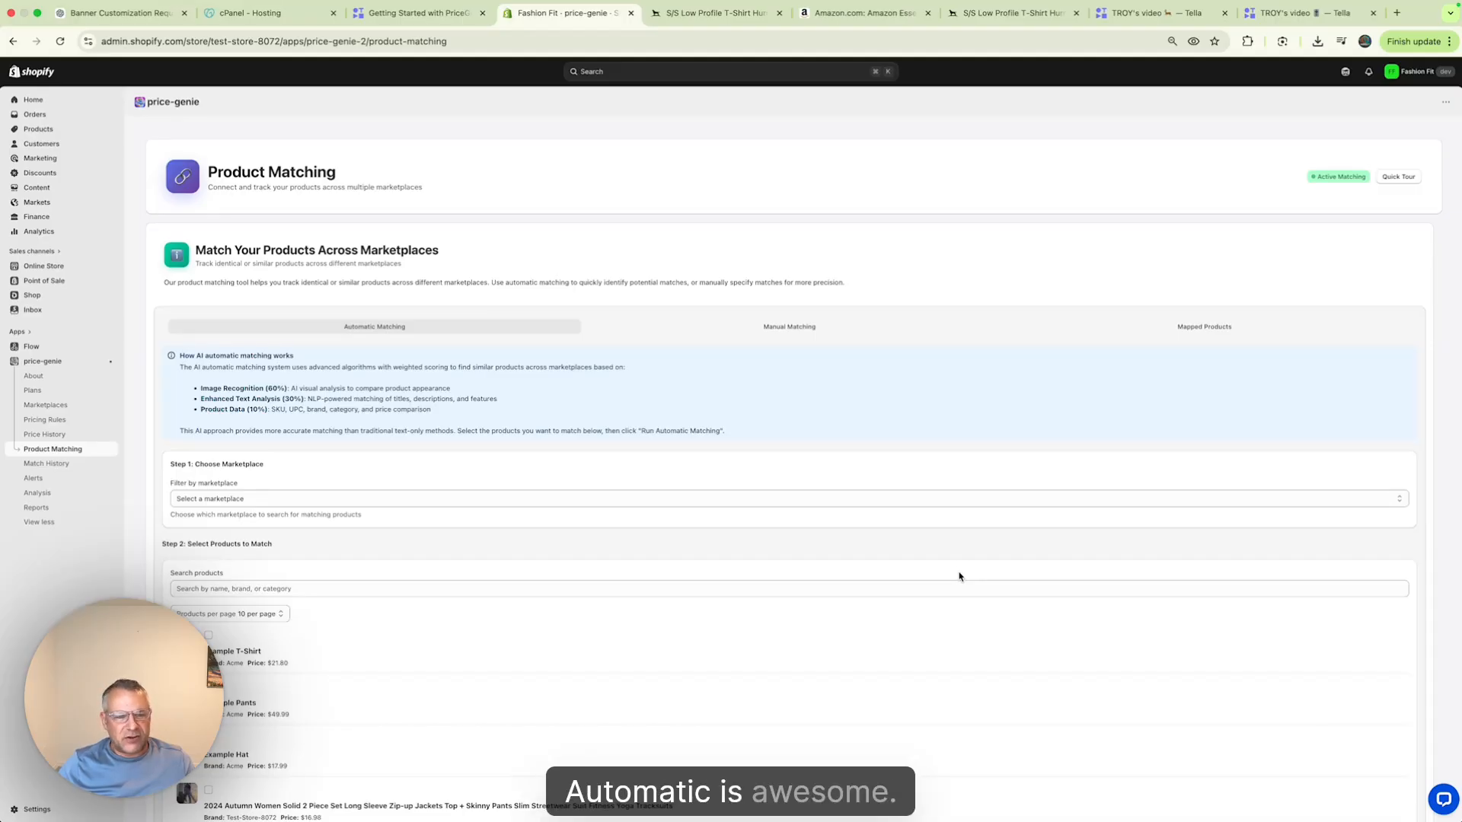
pyautogui.scroll(-5, 960, 576)
pyautogui.scroll(2, 961, 577)
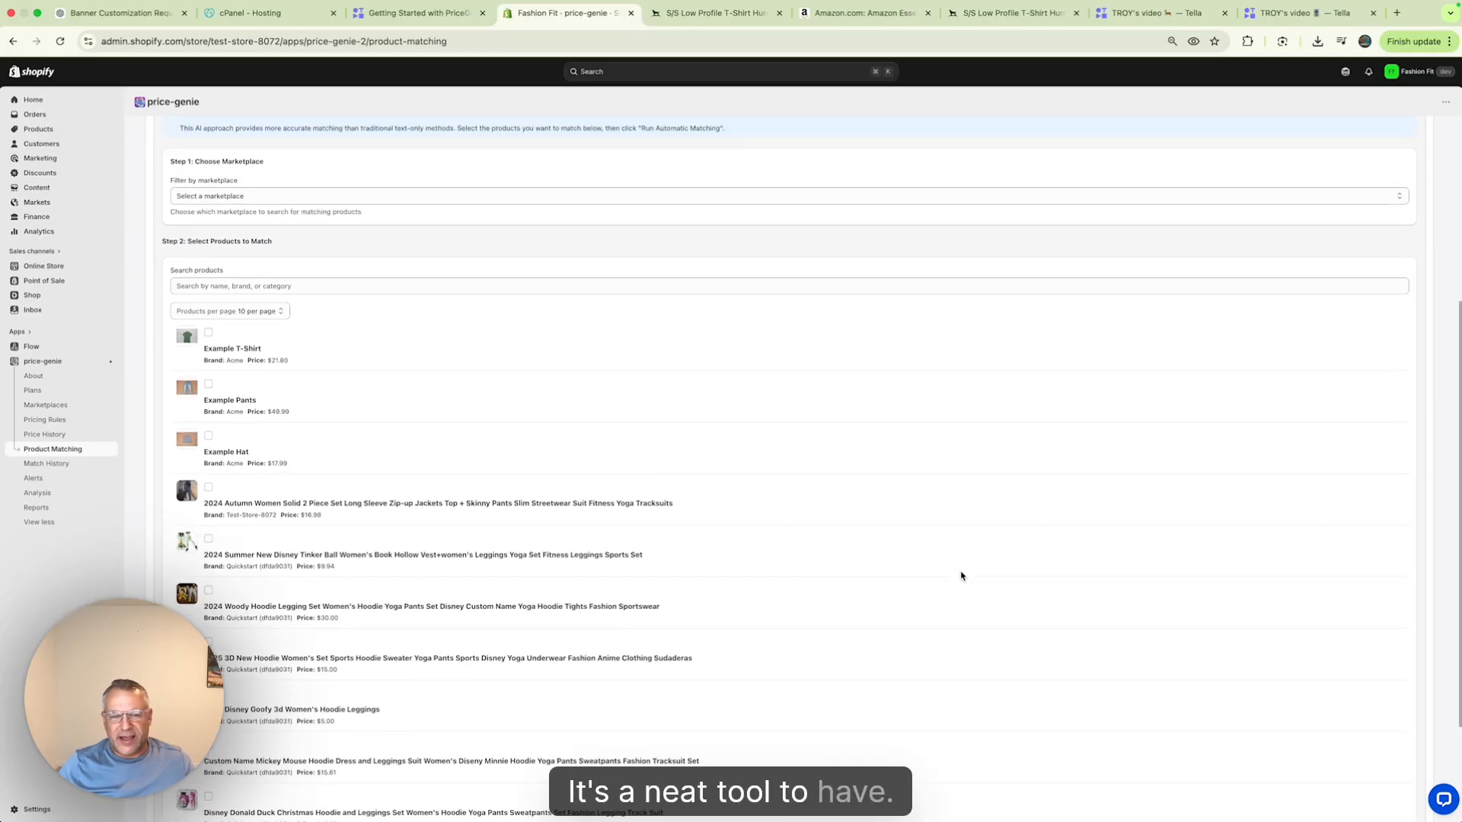
pyautogui.click(519, 689)
pyautogui.scroll(-1, 521, 688)
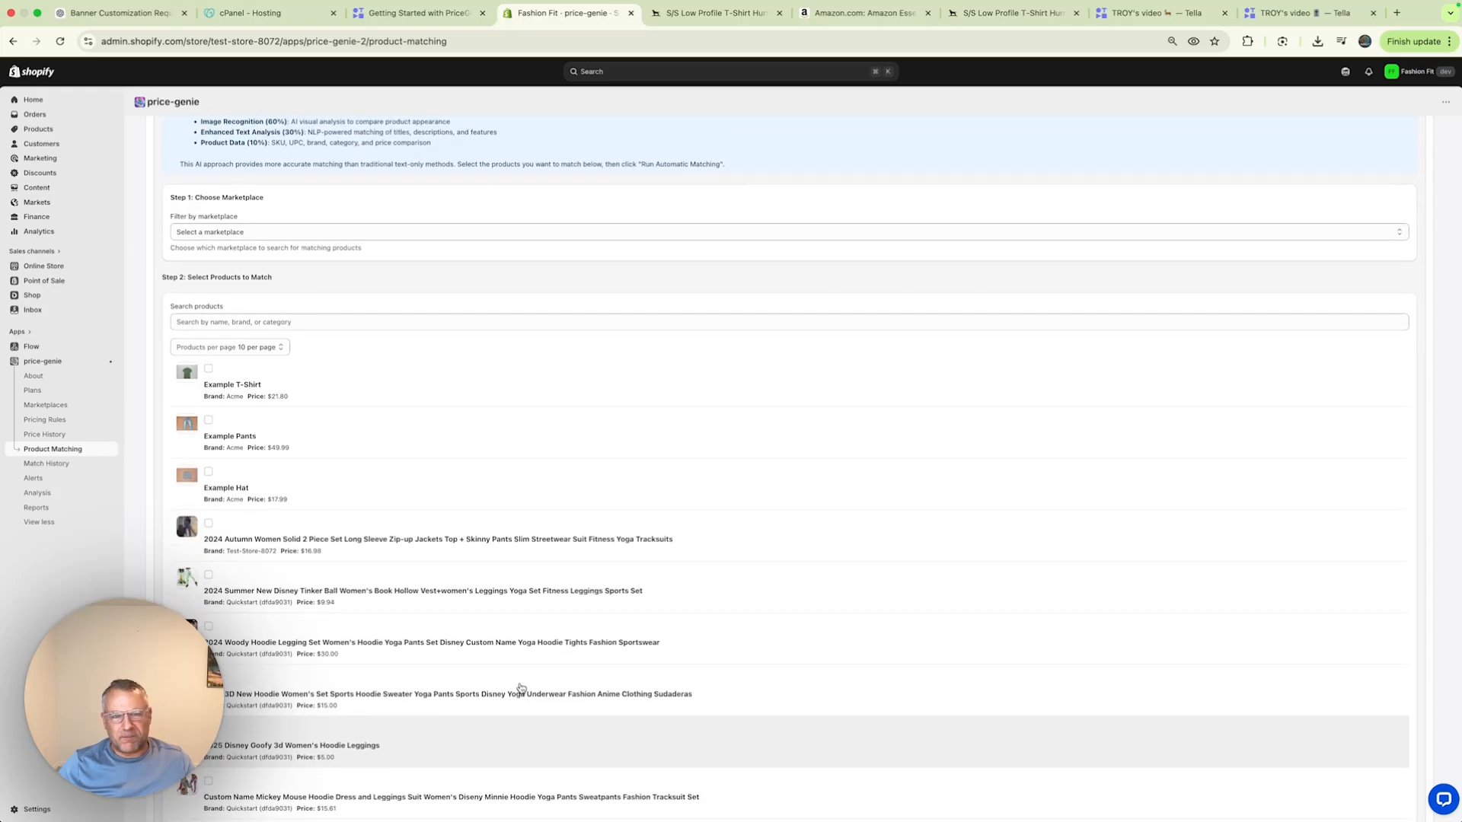
# Step: Set Amazon as the marketplace to search for automatic product matches
pyautogui.scroll(4, 521, 689)
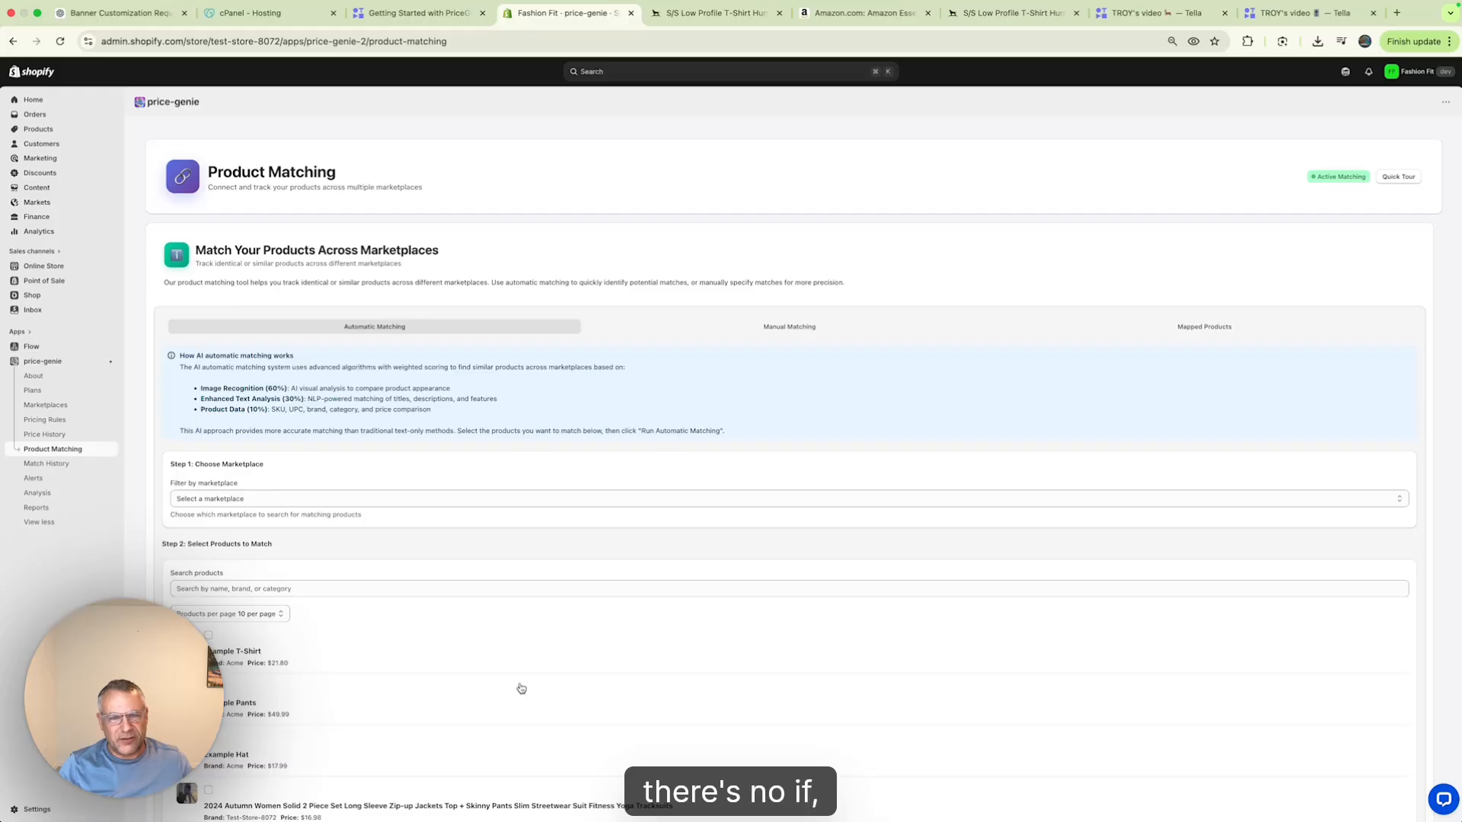
pyautogui.scroll(-2, 601, 564)
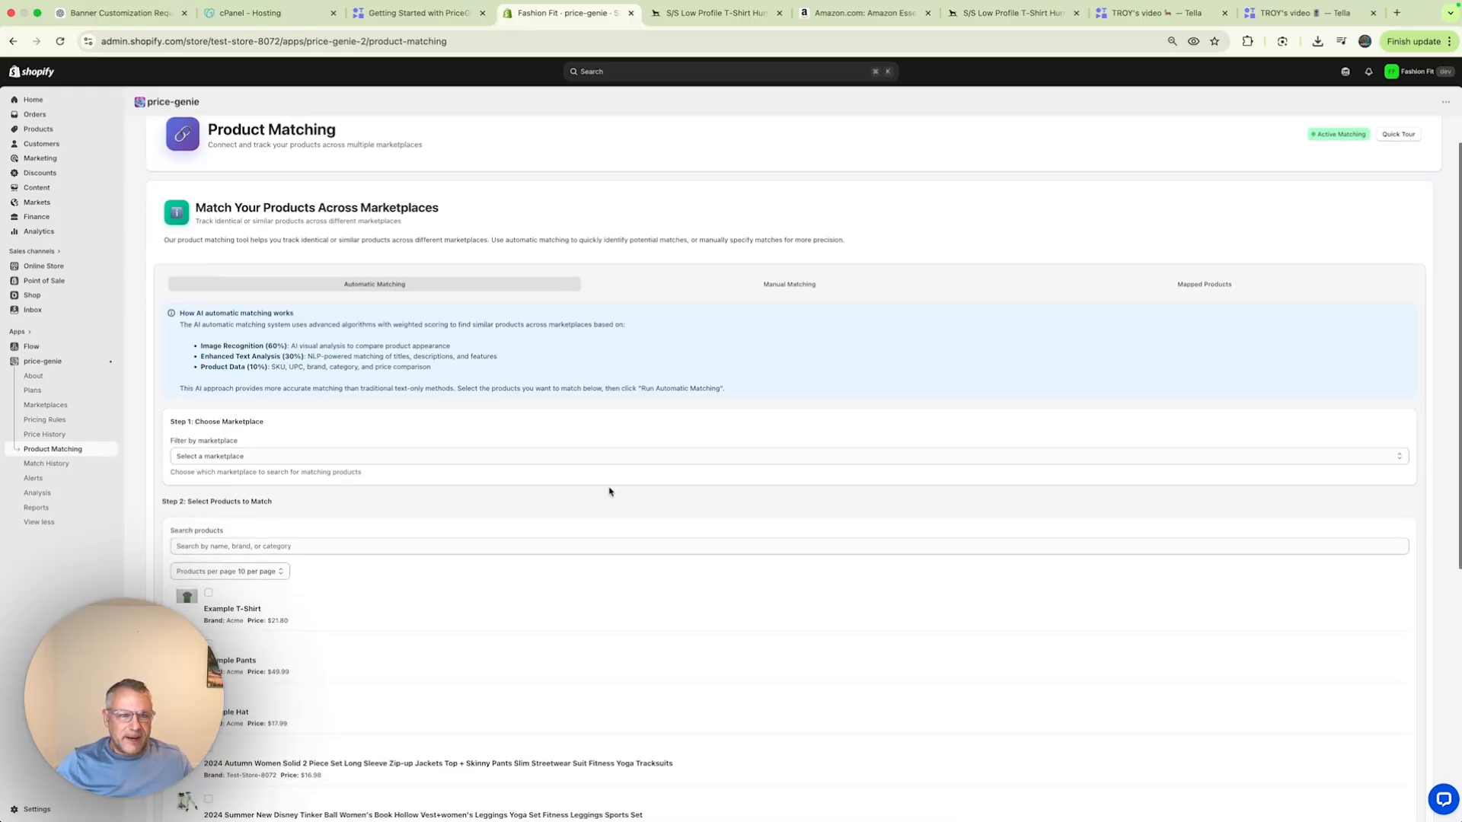
pyautogui.scroll(-4, 554, 589)
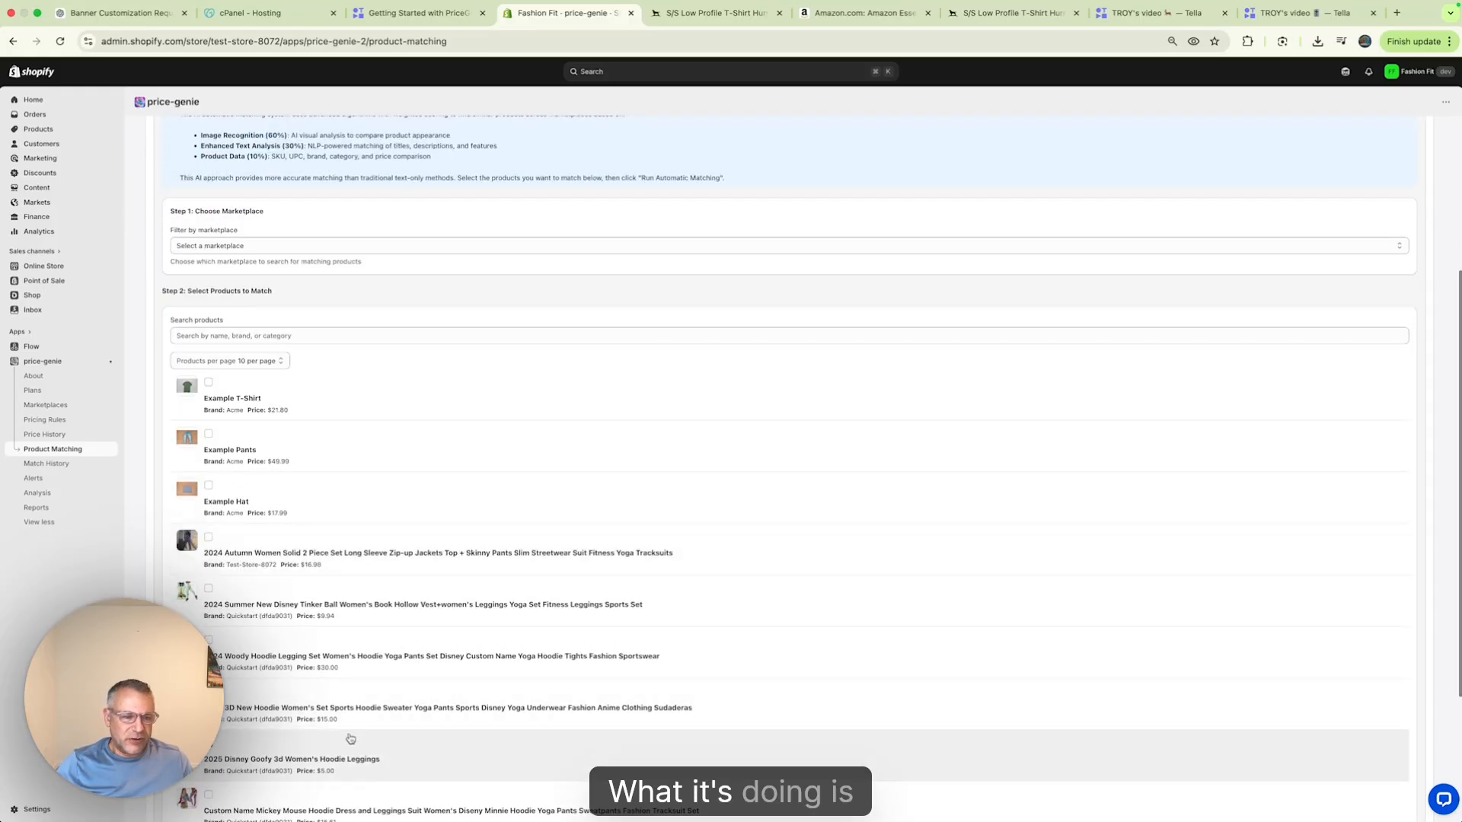
pyautogui.scroll(-1, 251, 754)
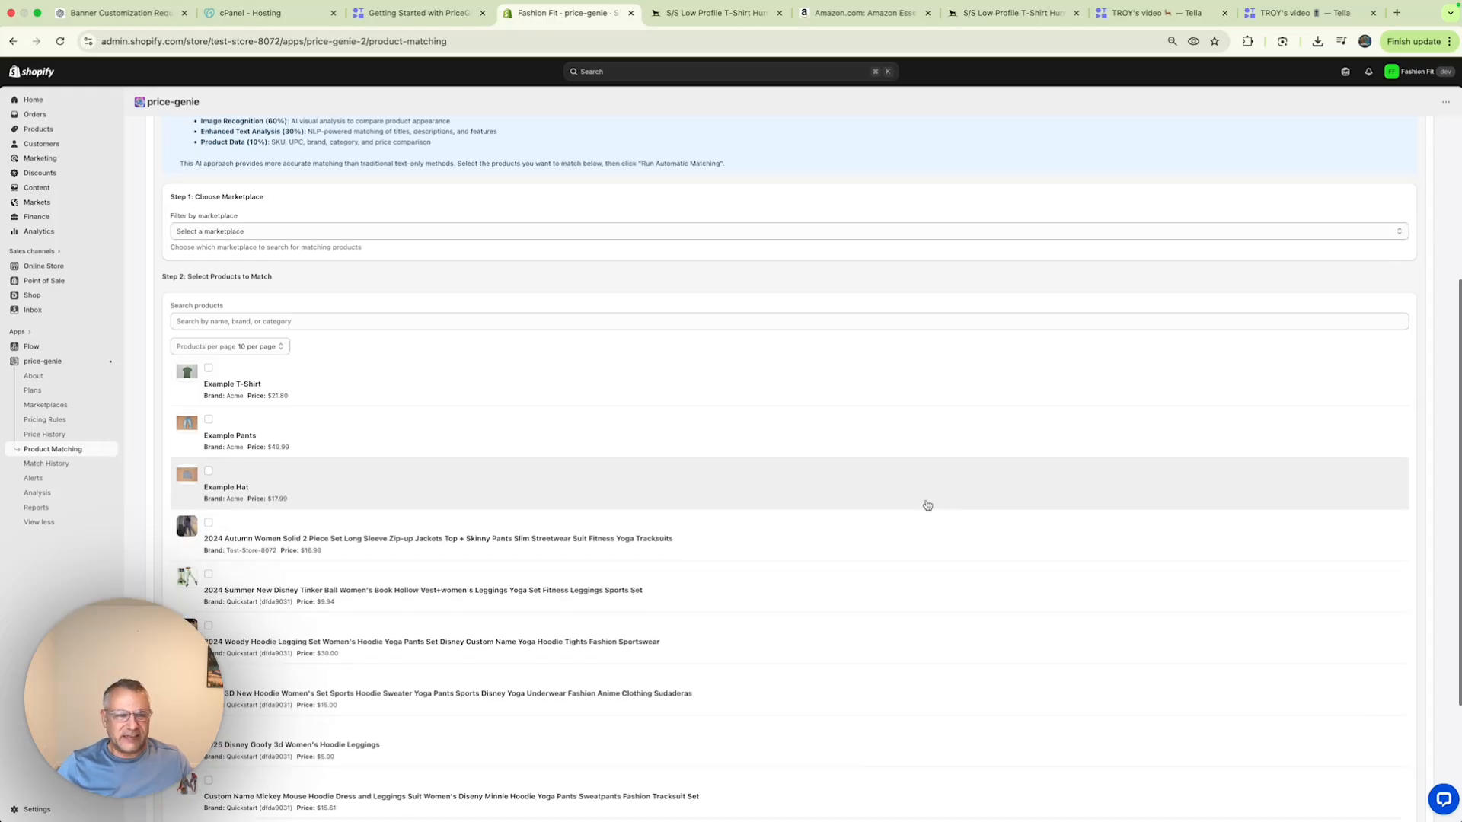
pyautogui.scroll(-3, 883, 491)
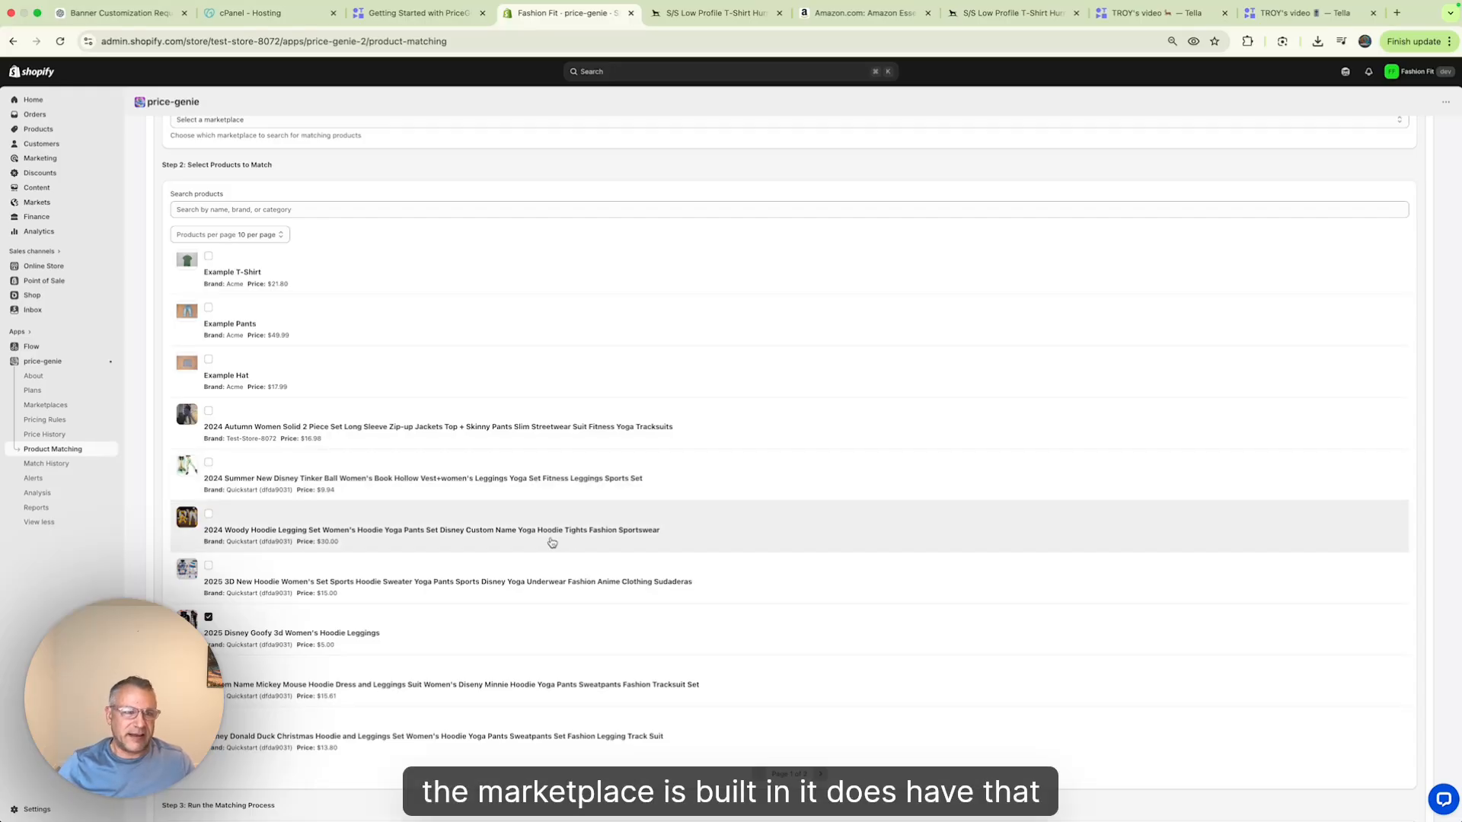
pyautogui.scroll(5, 686, 526)
pyautogui.click(293, 451)
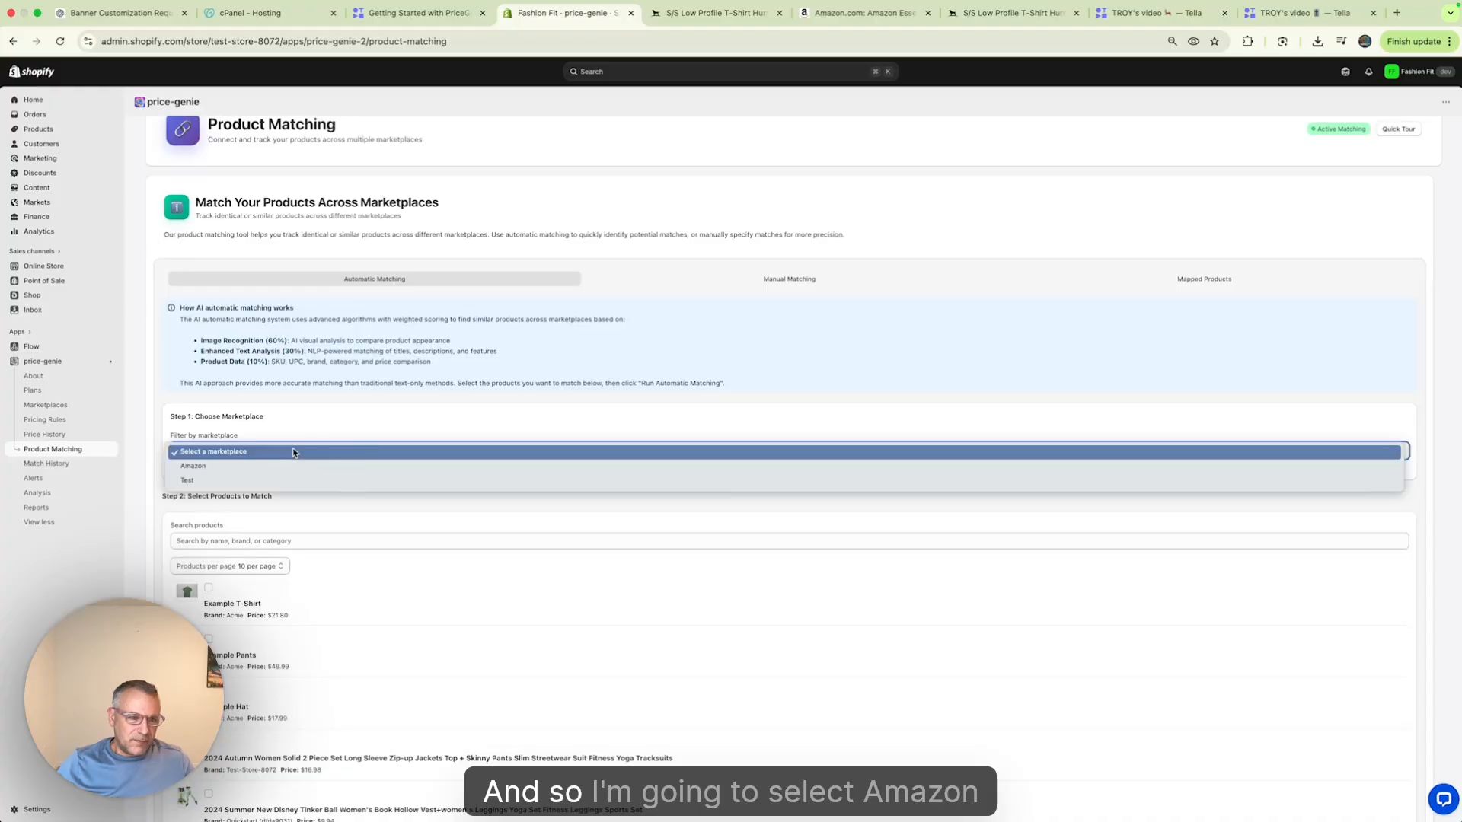
pyautogui.click(279, 461)
# Step: Select the Women's Summer Sky Blue Elastic Yoga Suit on the product list's second page and find its Amazon matches
pyautogui.scroll(-2, 469, 583)
pyautogui.scroll(-5, 469, 584)
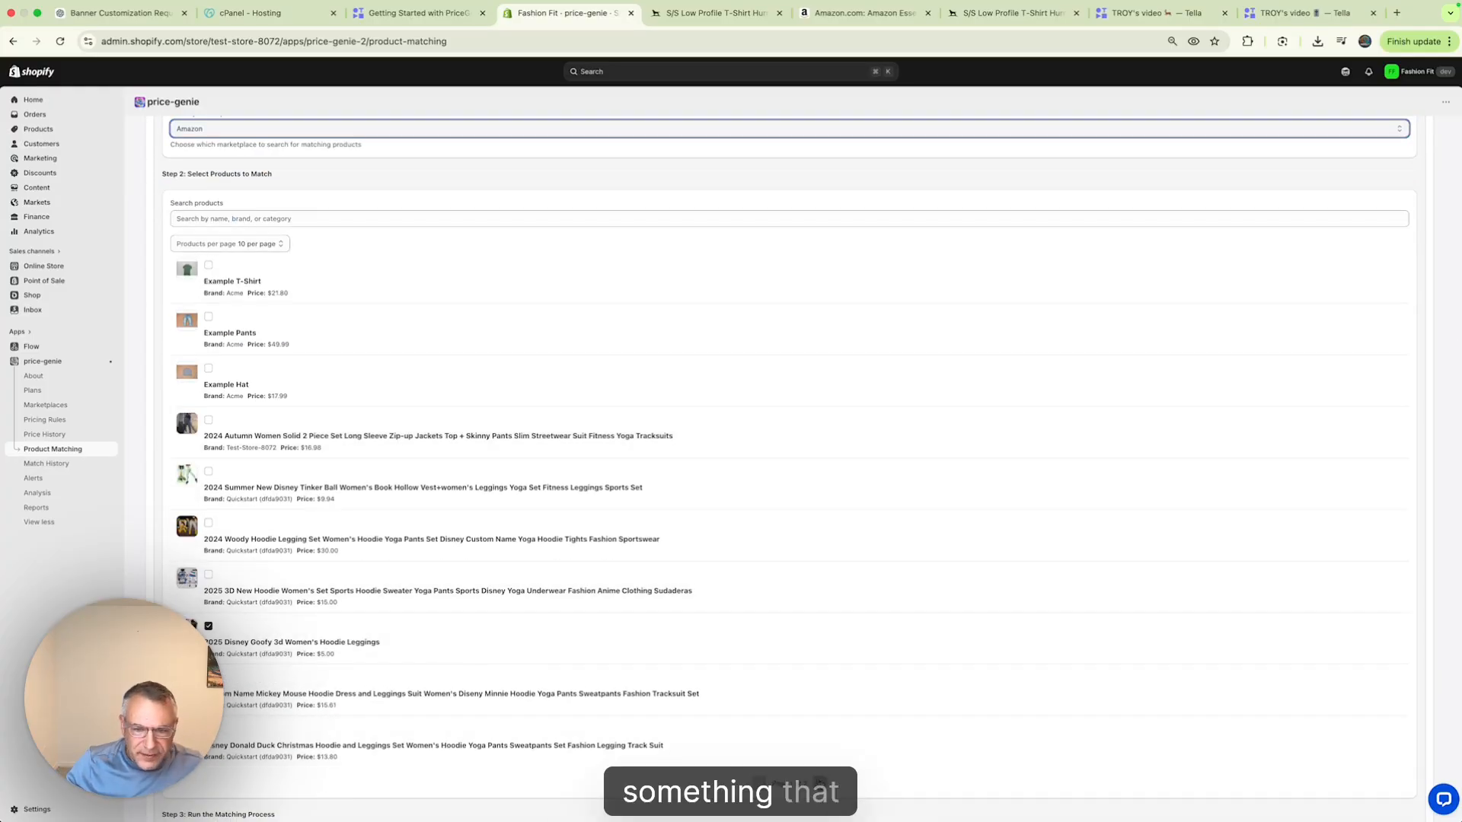
pyautogui.click(820, 783)
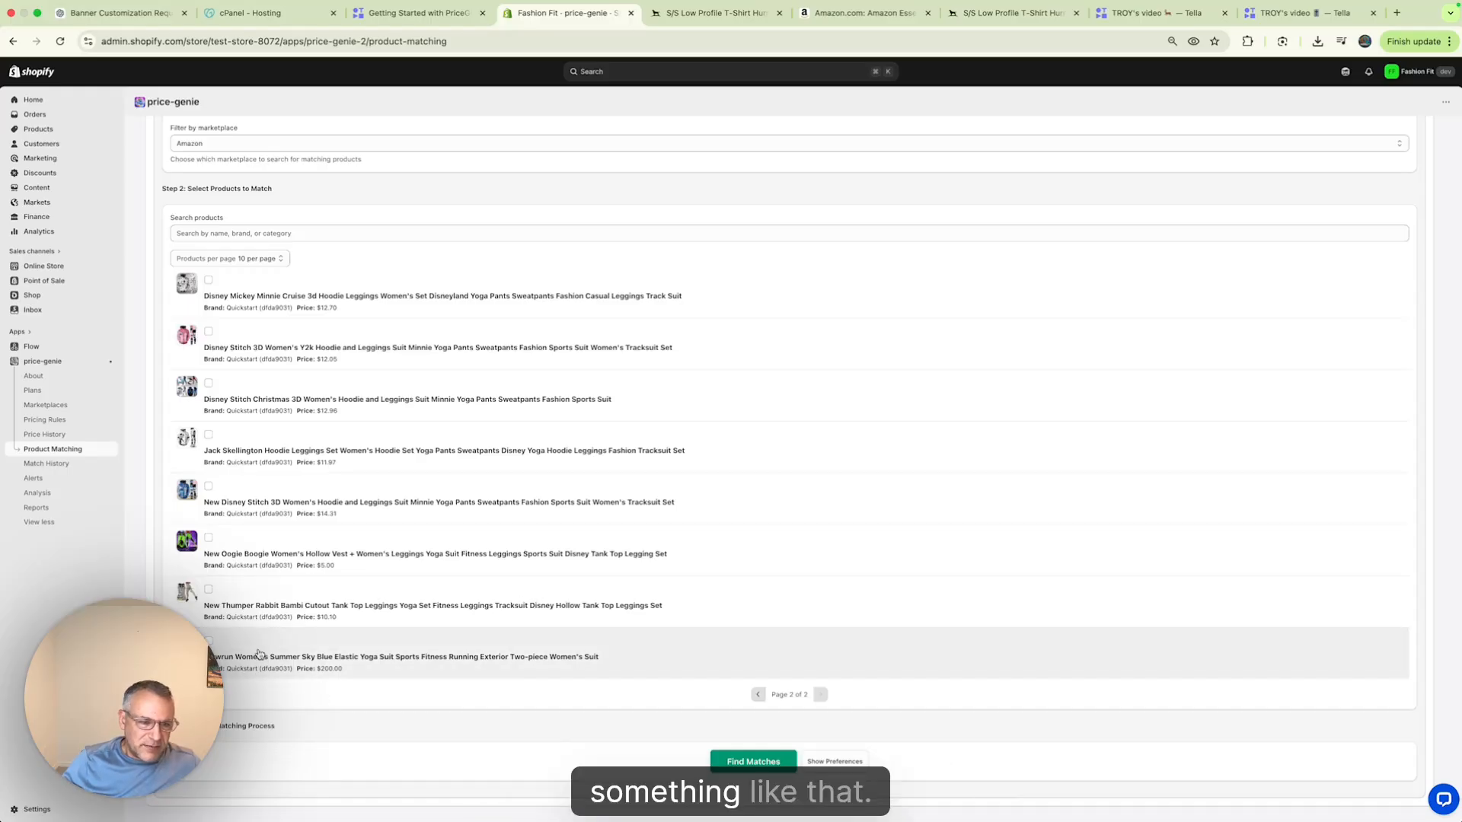
pyautogui.click(208, 641)
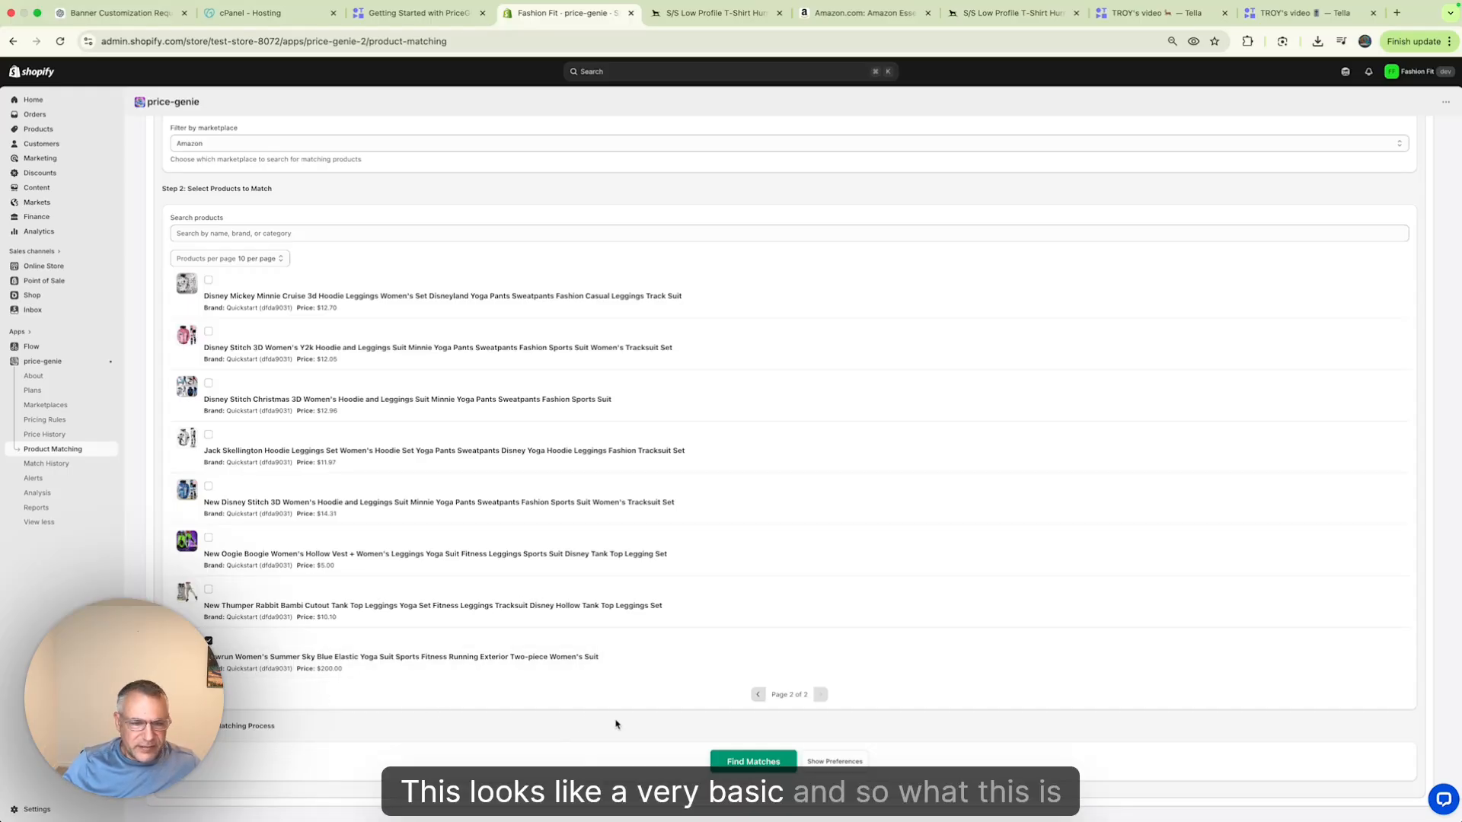
pyautogui.scroll(4, 632, 606)
pyautogui.scroll(-4, 631, 602)
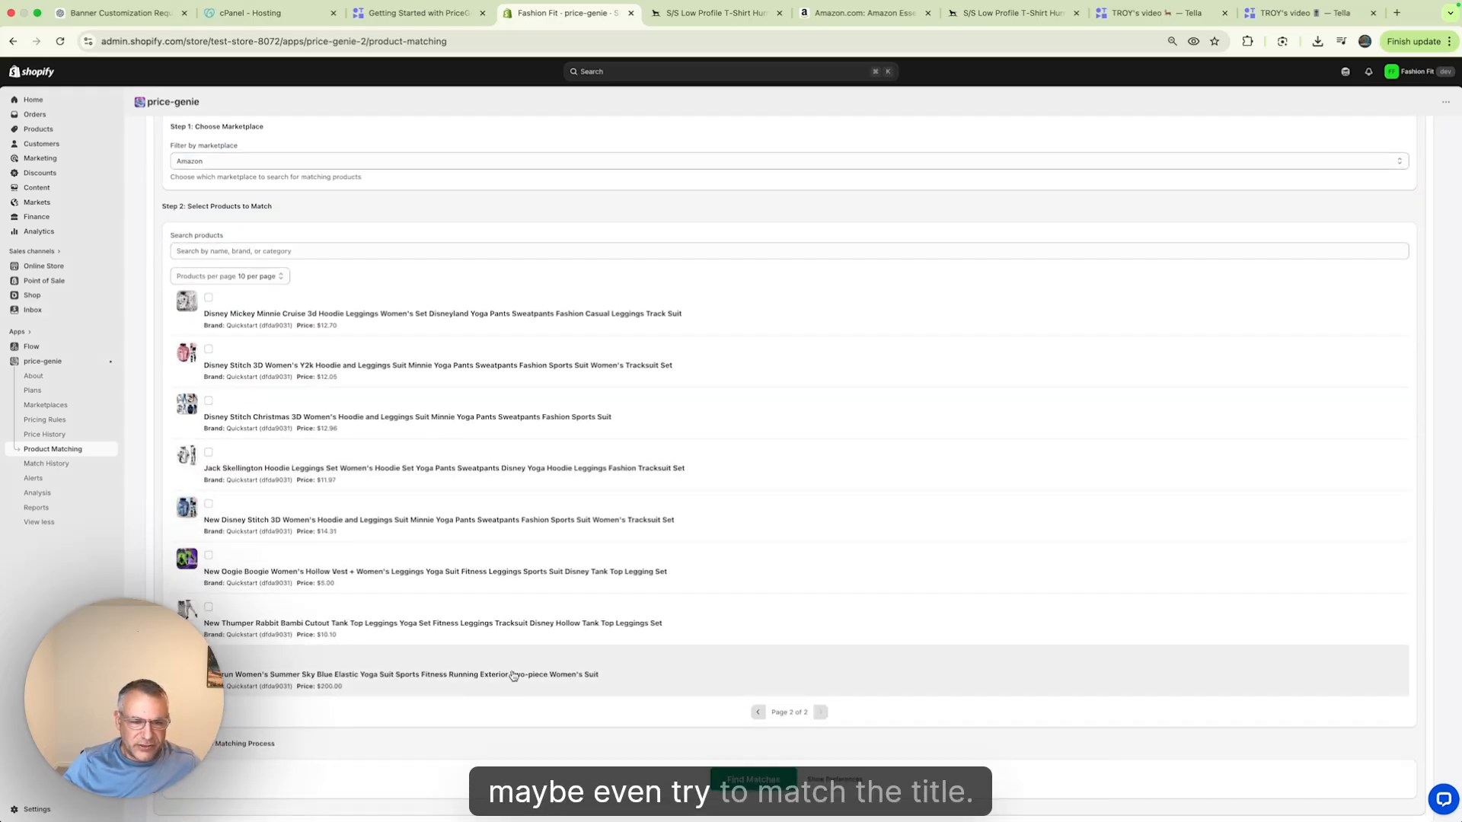
pyautogui.scroll(5, 350, 690)
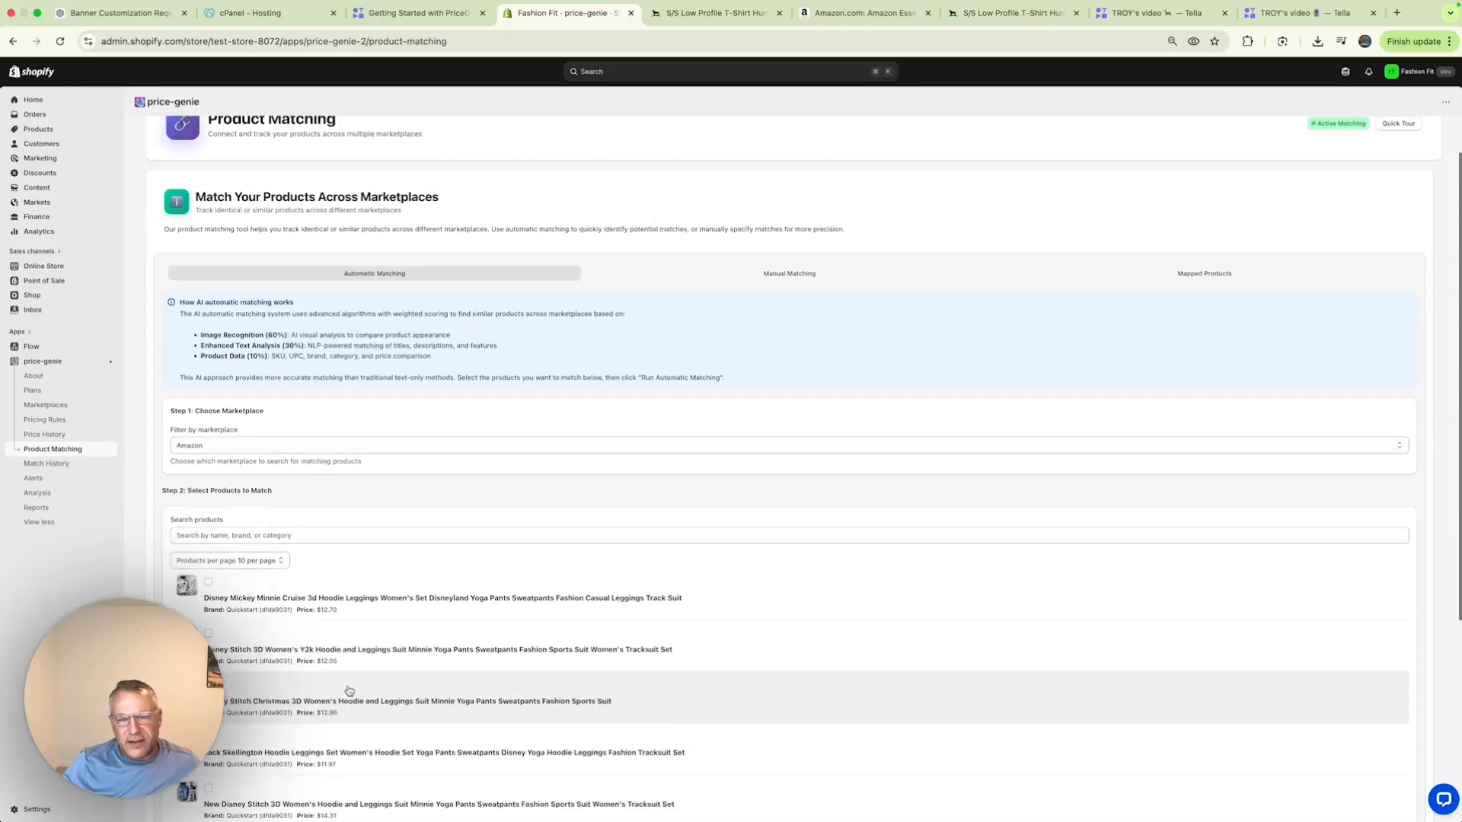
pyautogui.scroll(-5, 351, 691)
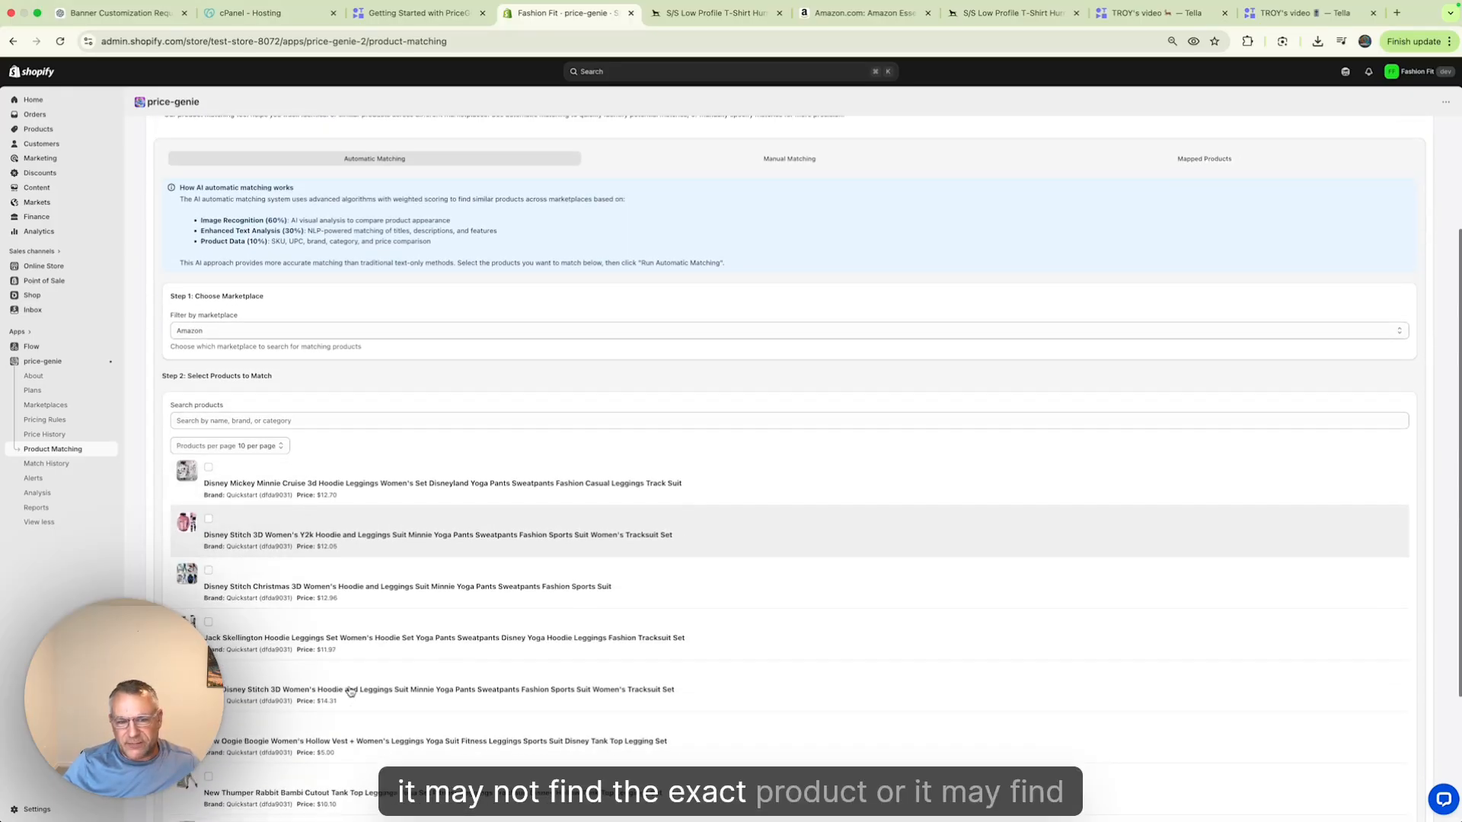
pyautogui.click(753, 762)
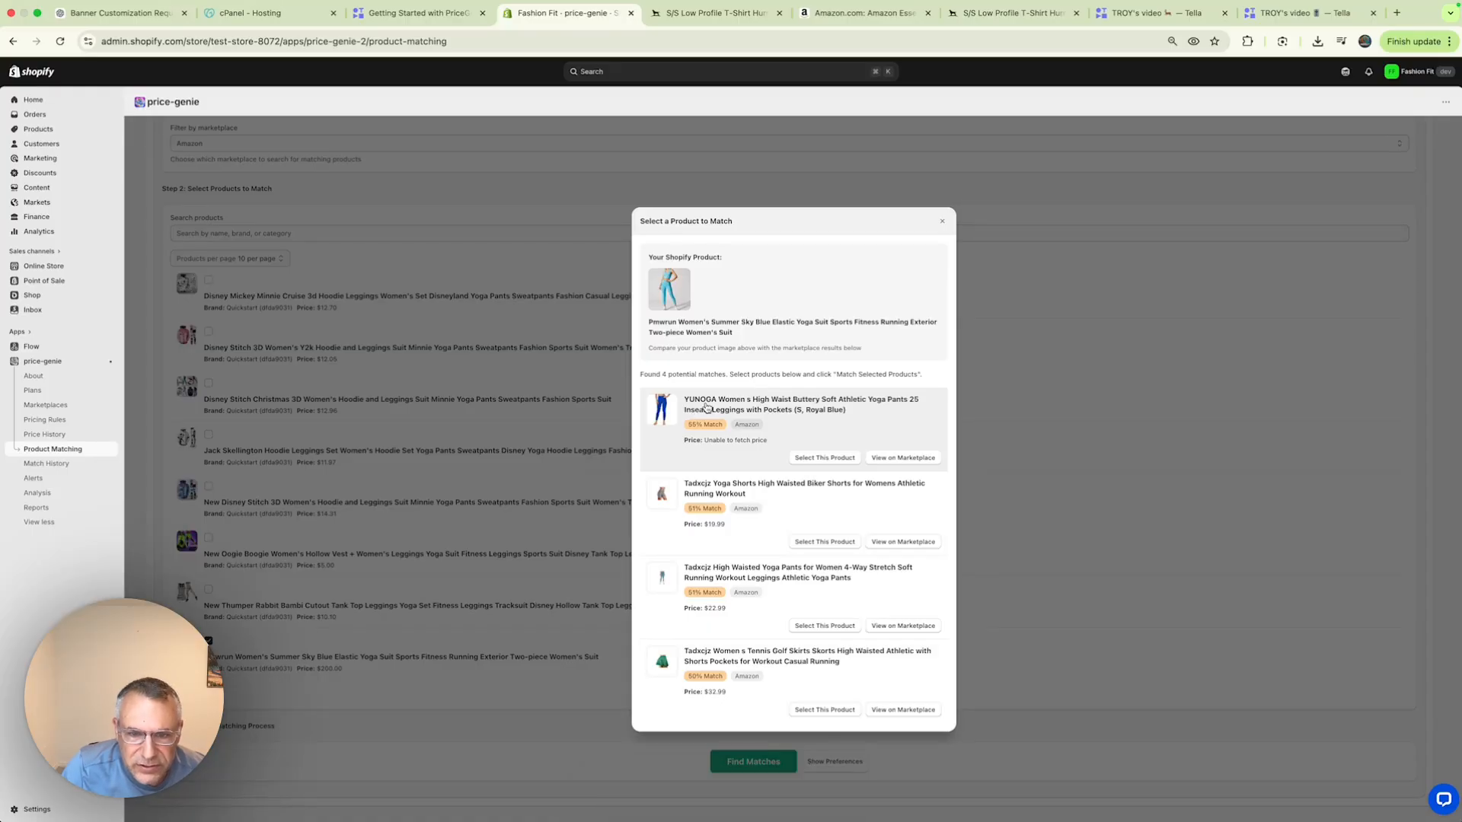
# Step: Check the YUNOGA high waist yoga pants listing on Amazon and match that product to the Shopify yoga suit
pyautogui.click(913, 459)
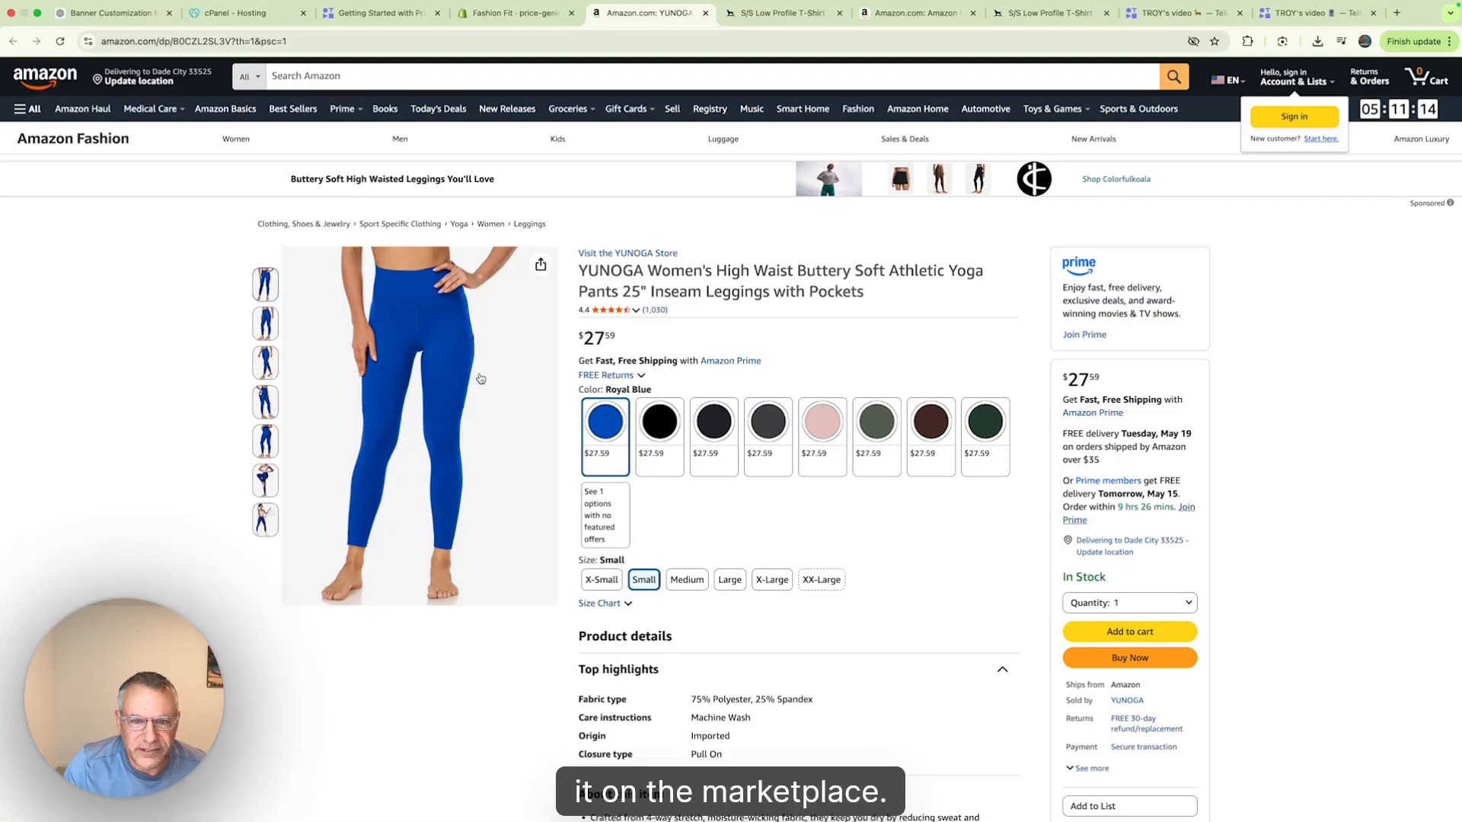
pyautogui.click(459, 20)
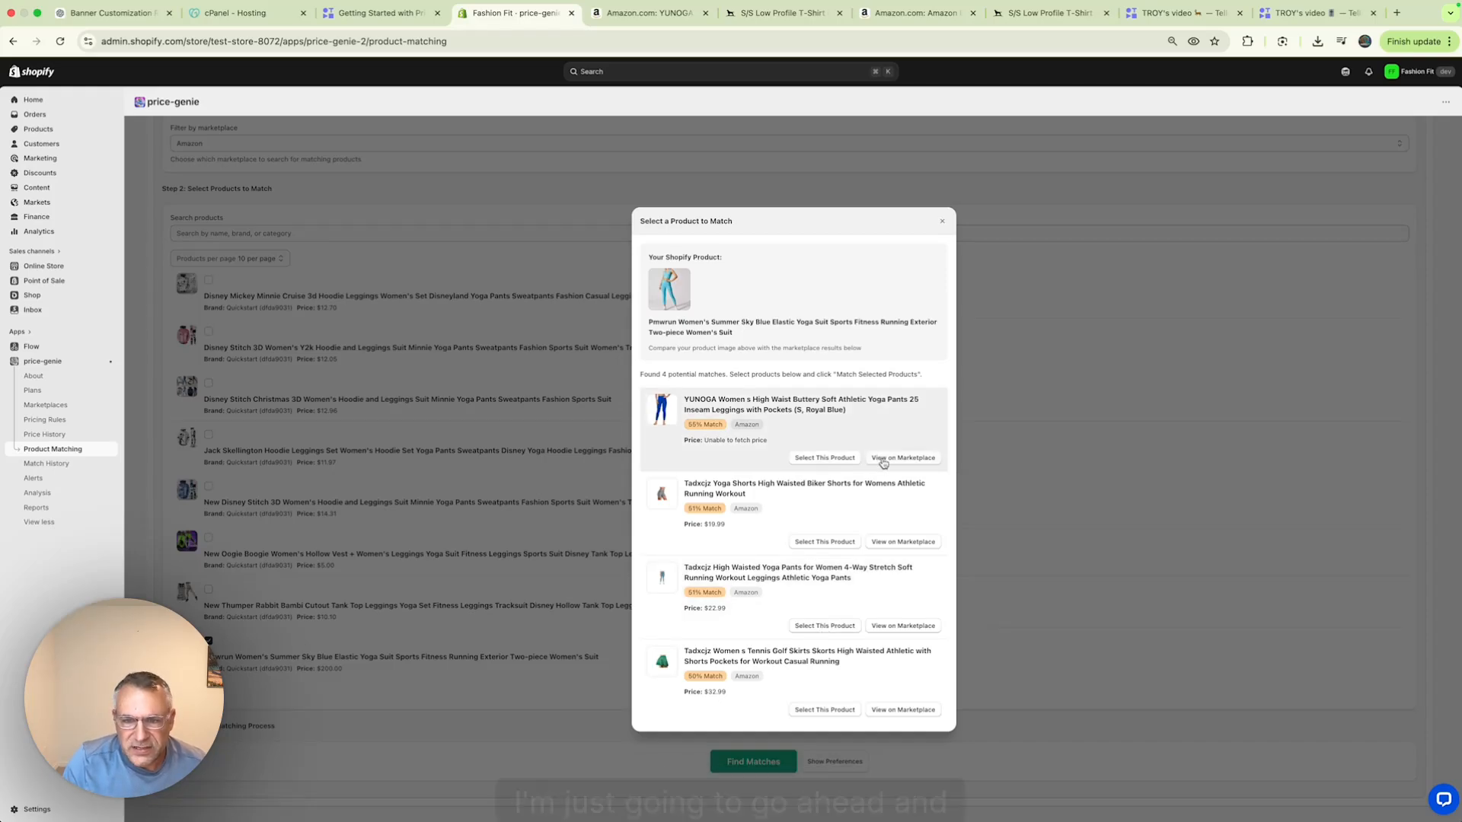
pyautogui.click(824, 458)
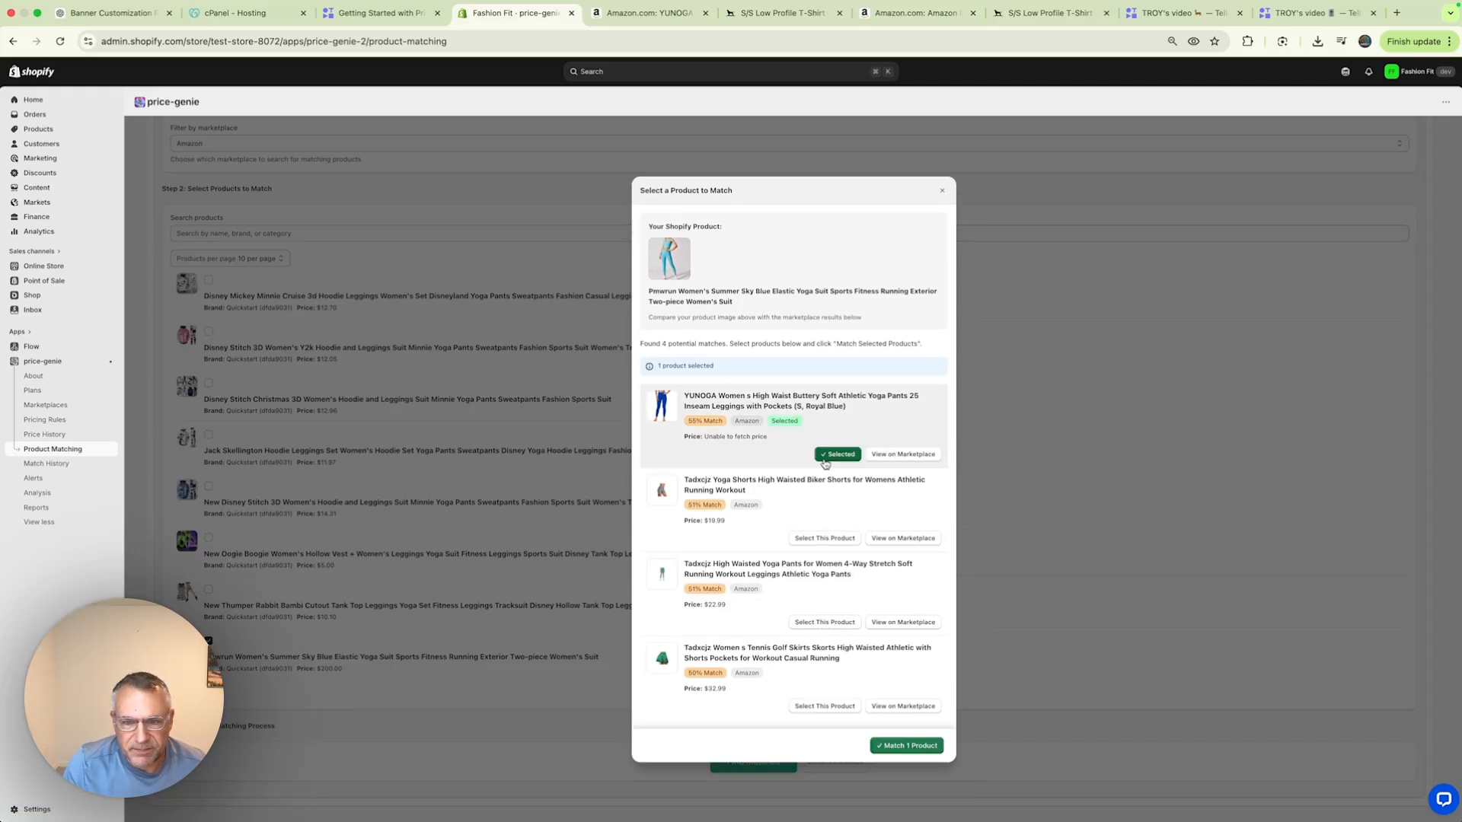
pyautogui.click(906, 745)
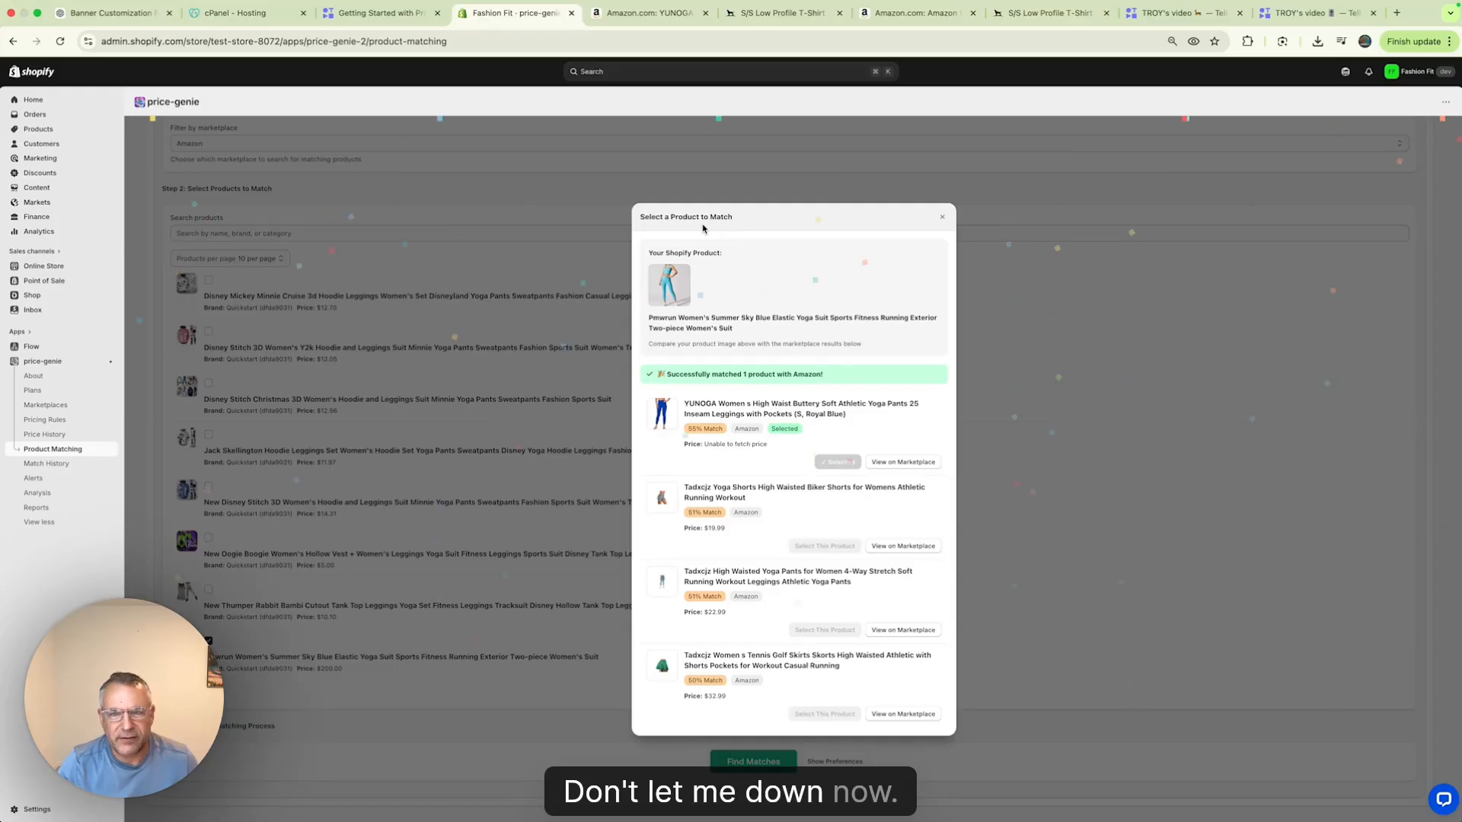
pyautogui.click(1123, 250)
# Step: Open the mapped products overview and examine the yoga suit's marketplace mapping and price
pyautogui.scroll(5, 1186, 411)
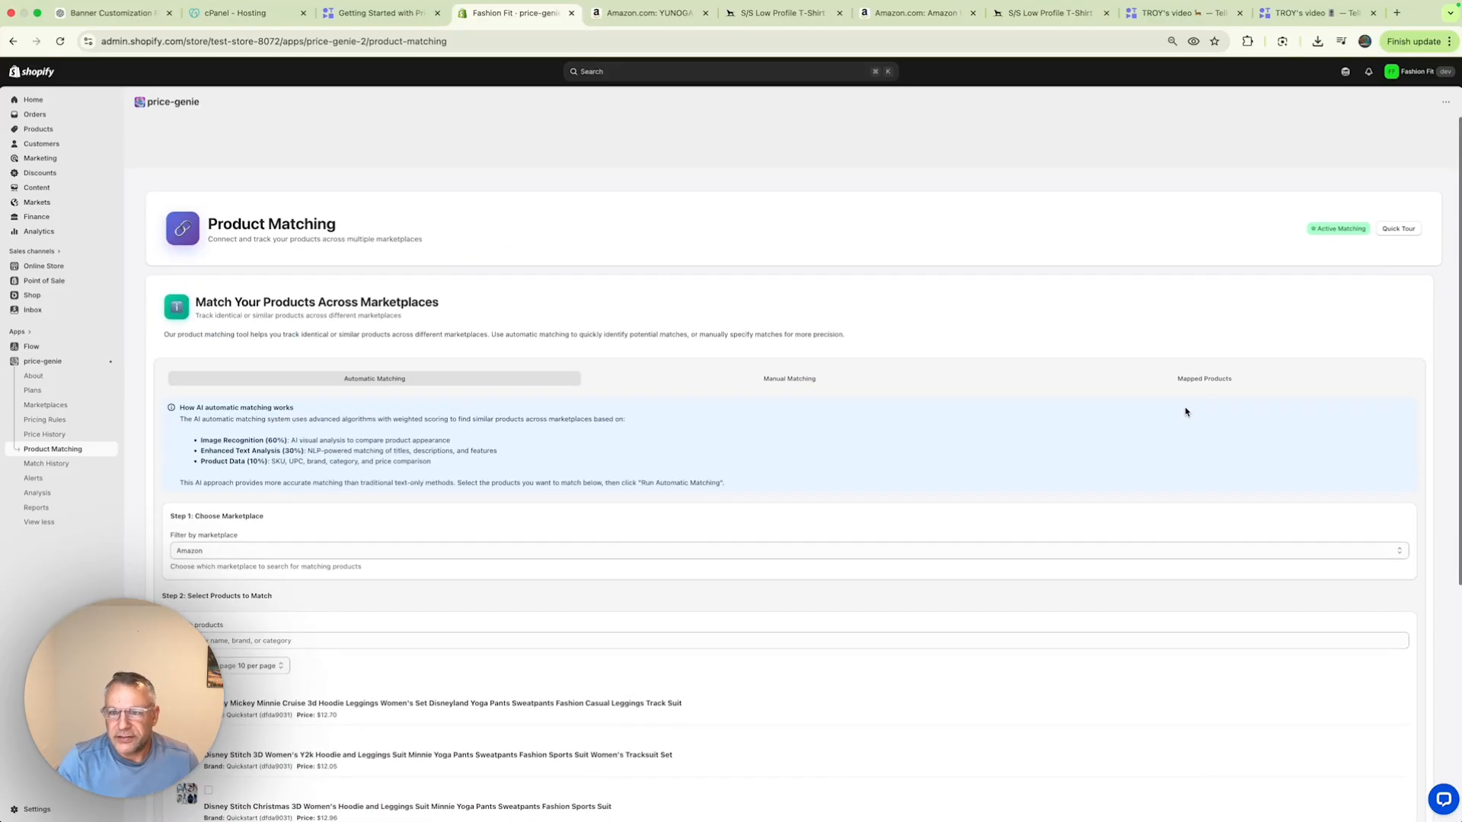
pyautogui.scroll(-1, 1185, 412)
pyautogui.click(1204, 327)
pyautogui.scroll(-2, 1185, 352)
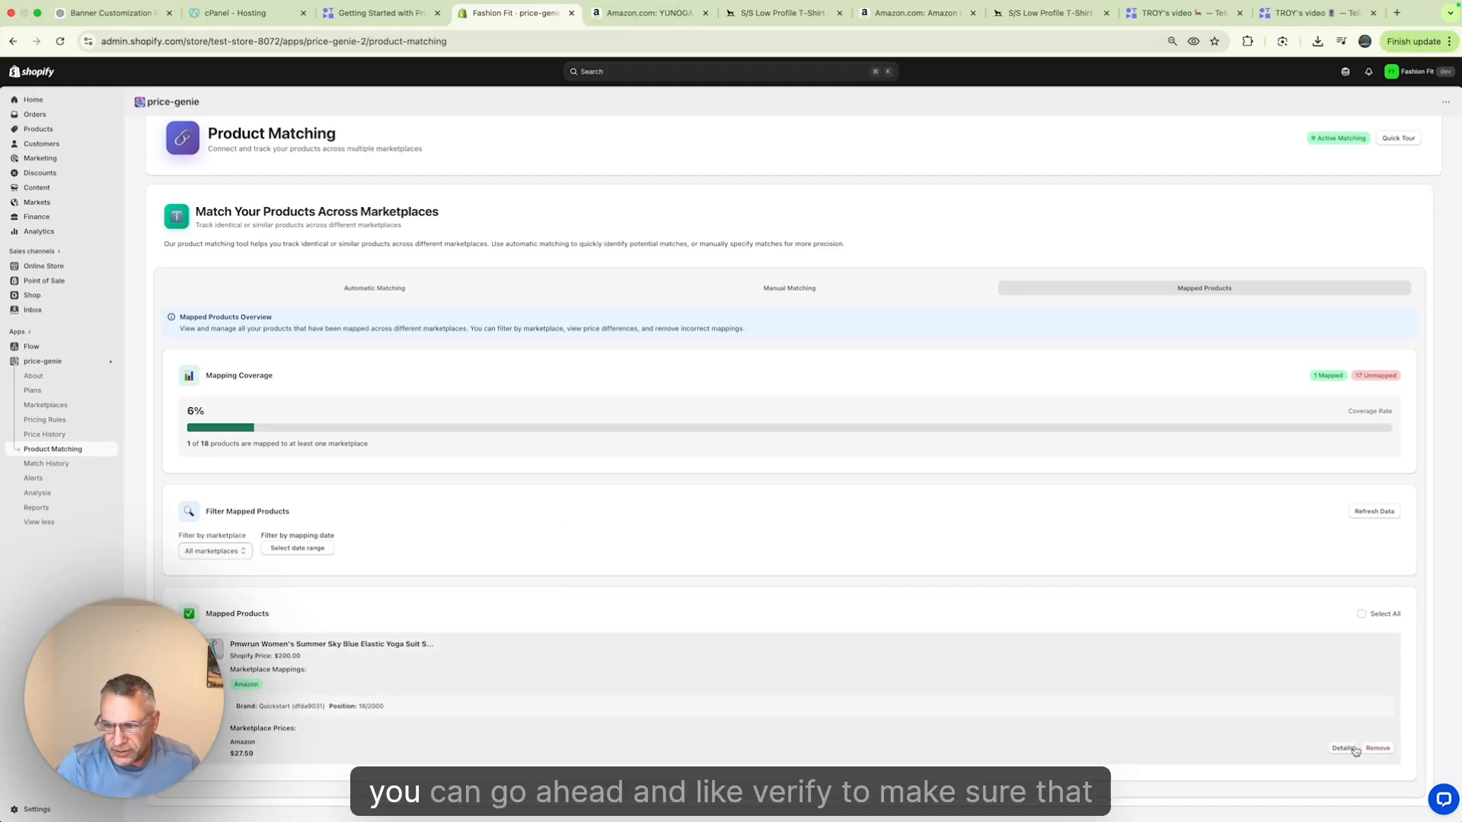
# Step: Examine the yoga suit's match details and price comparison, and check its linked Amazon listing
pyautogui.click(1342, 749)
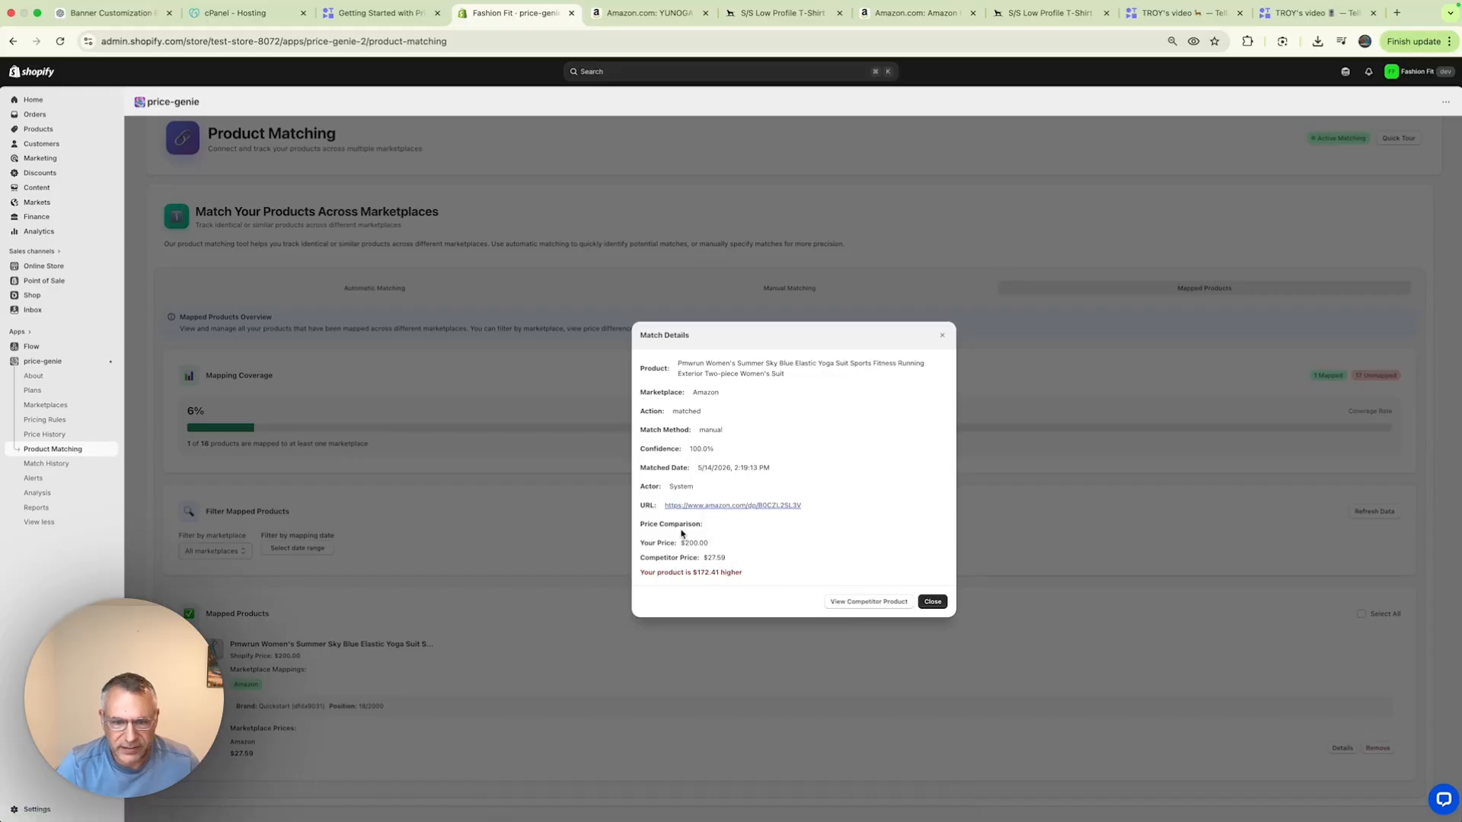
pyautogui.click(733, 506)
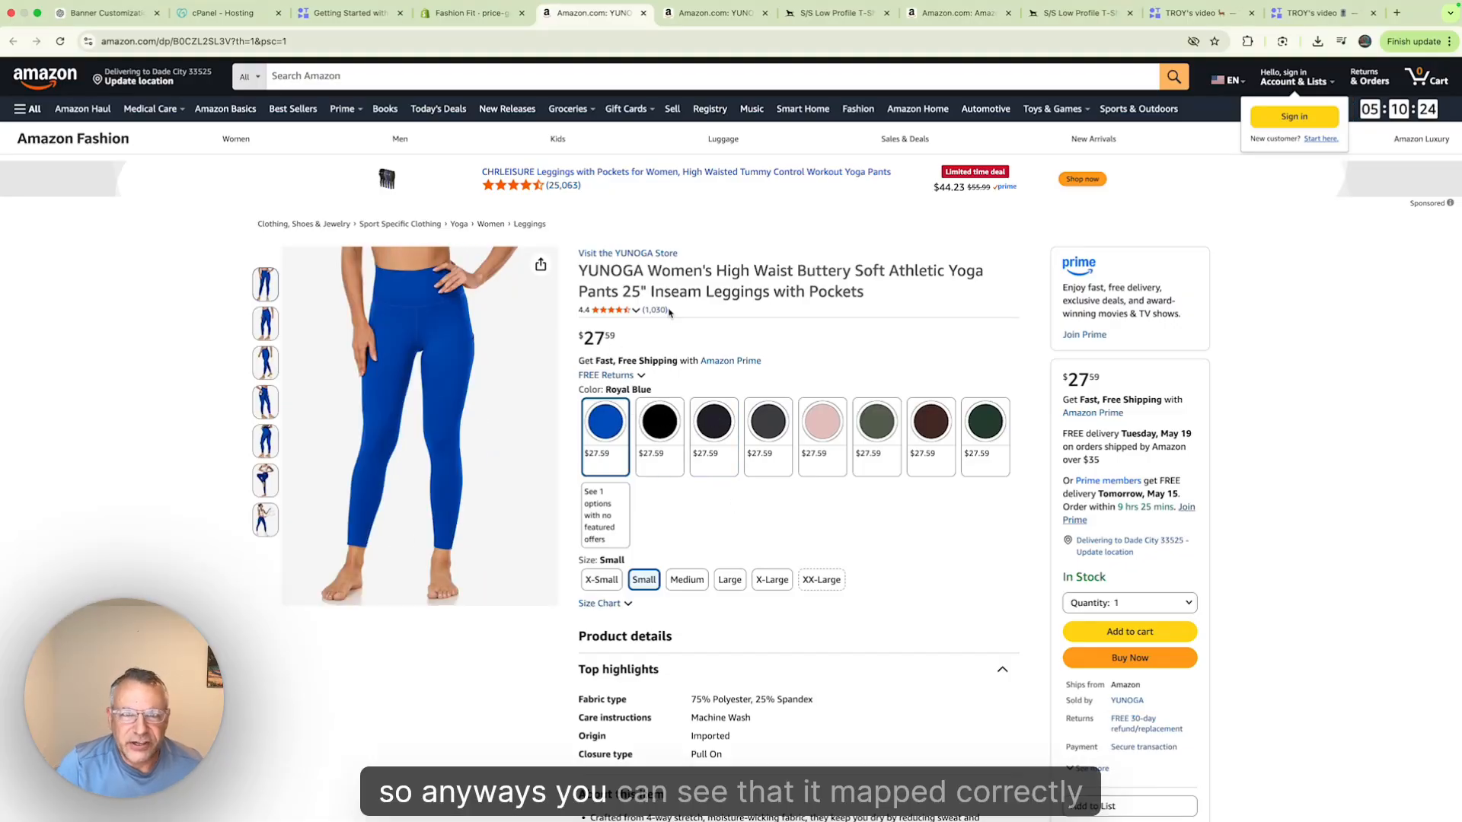
pyautogui.click(643, 13)
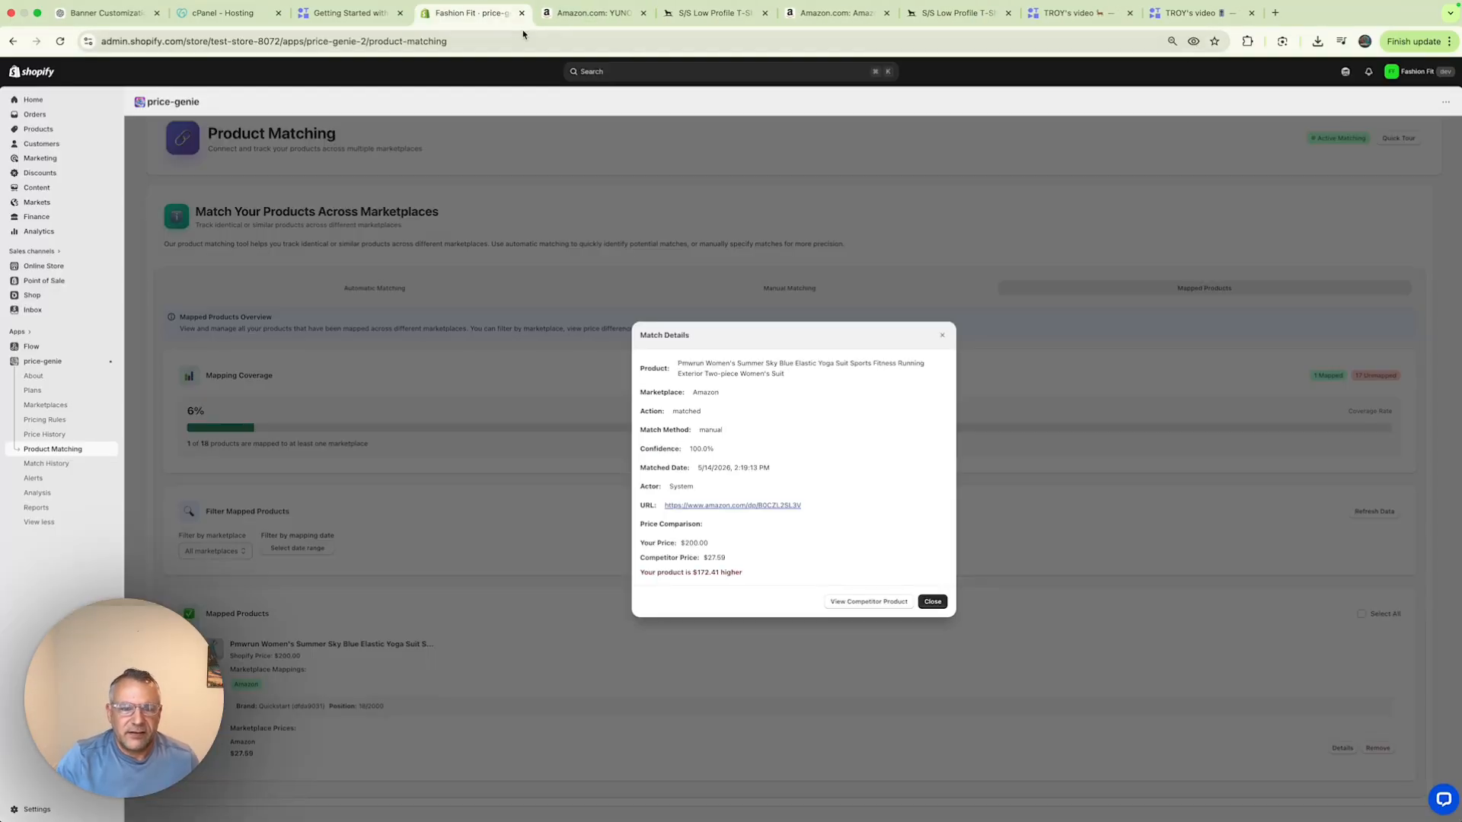
pyautogui.click(931, 602)
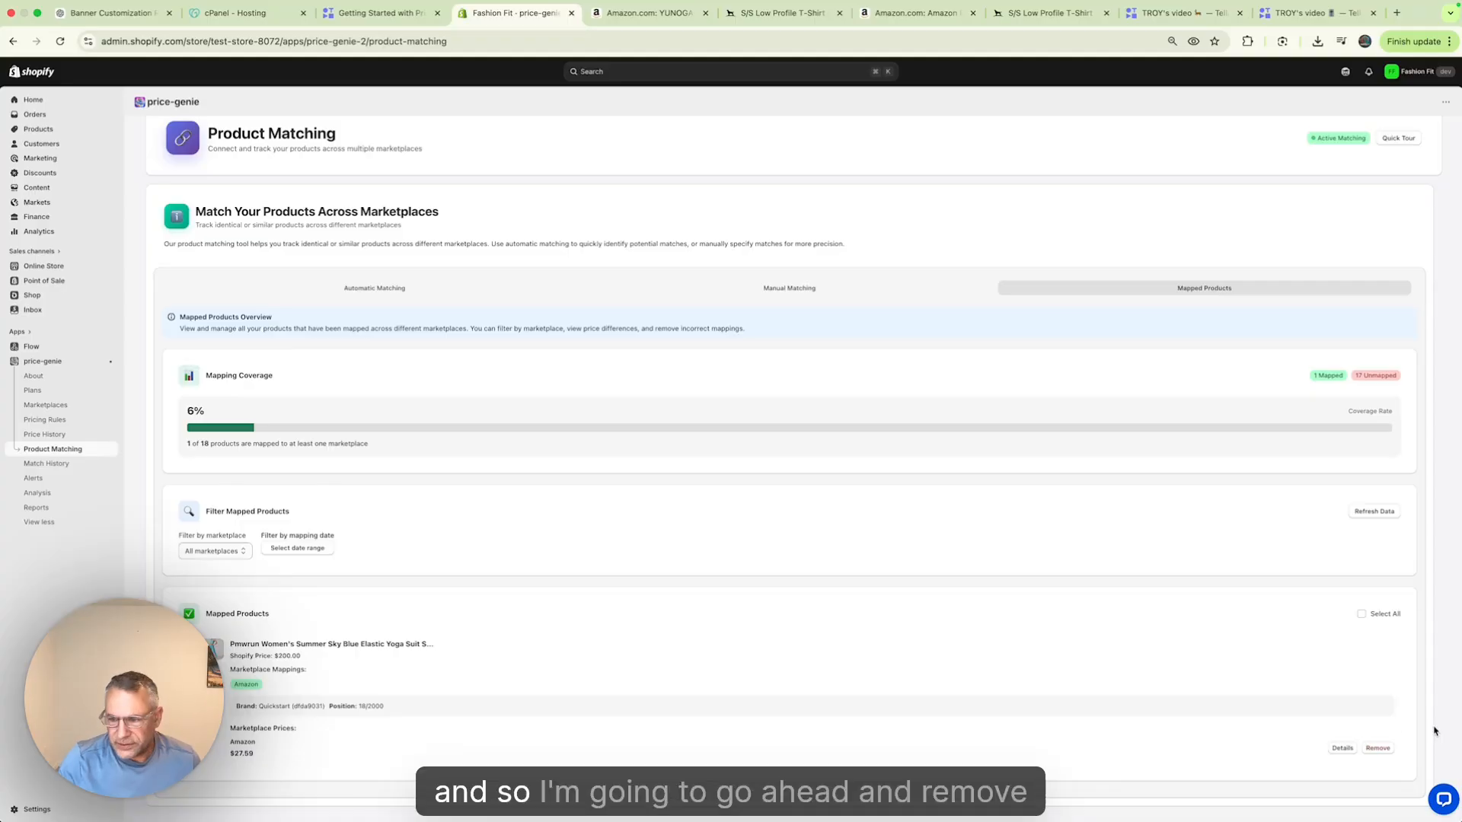
# Step: Remove the yoga suit's Amazon mapping from the mapped products and confirm the deletion
pyautogui.click(1379, 749)
pyautogui.click(918, 510)
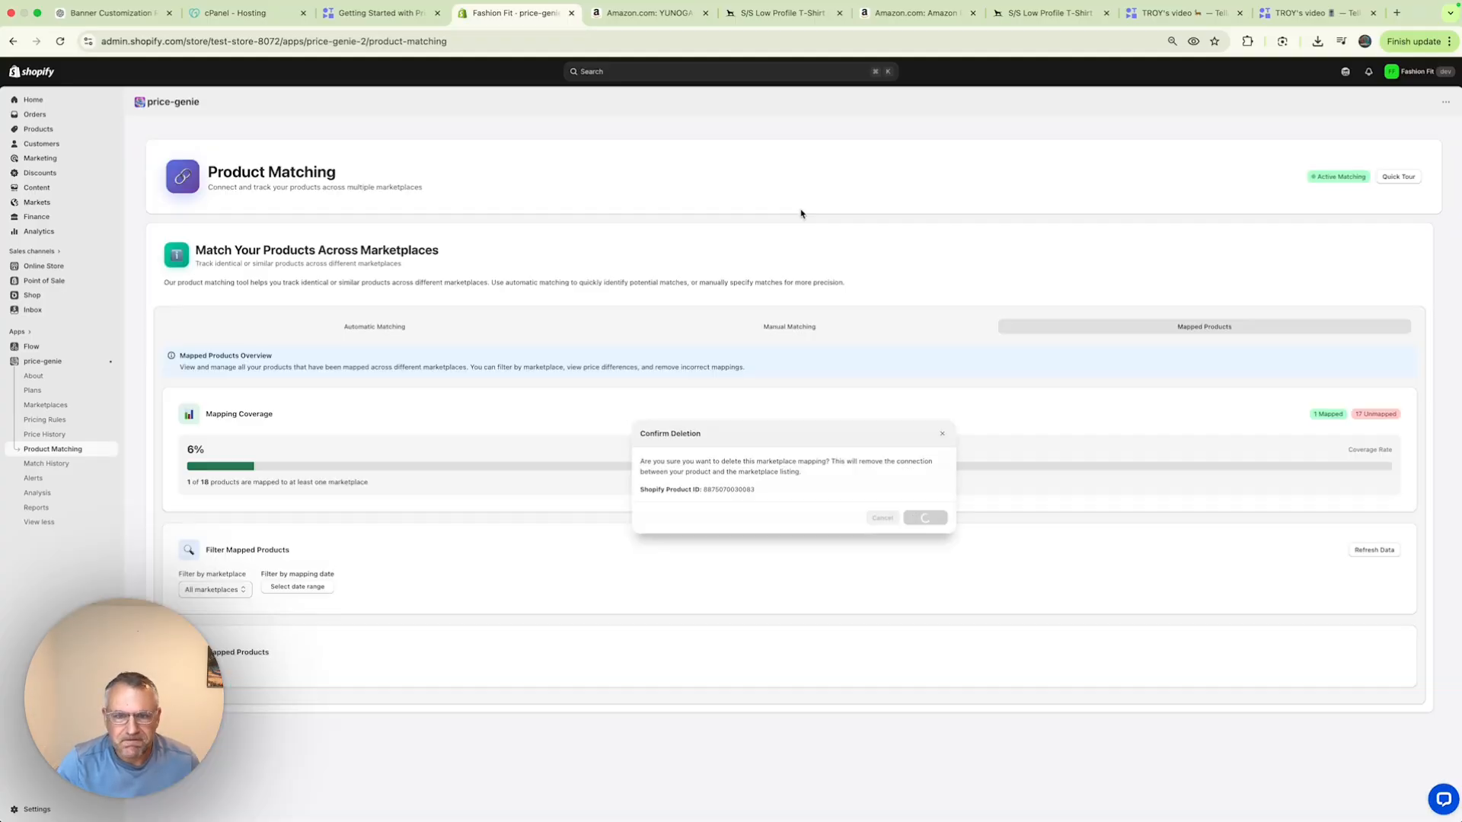
# Step: Start a manual match with Amazon as the marketplace and select the Example T-Shirt as the Shopify product
pyautogui.click(781, 325)
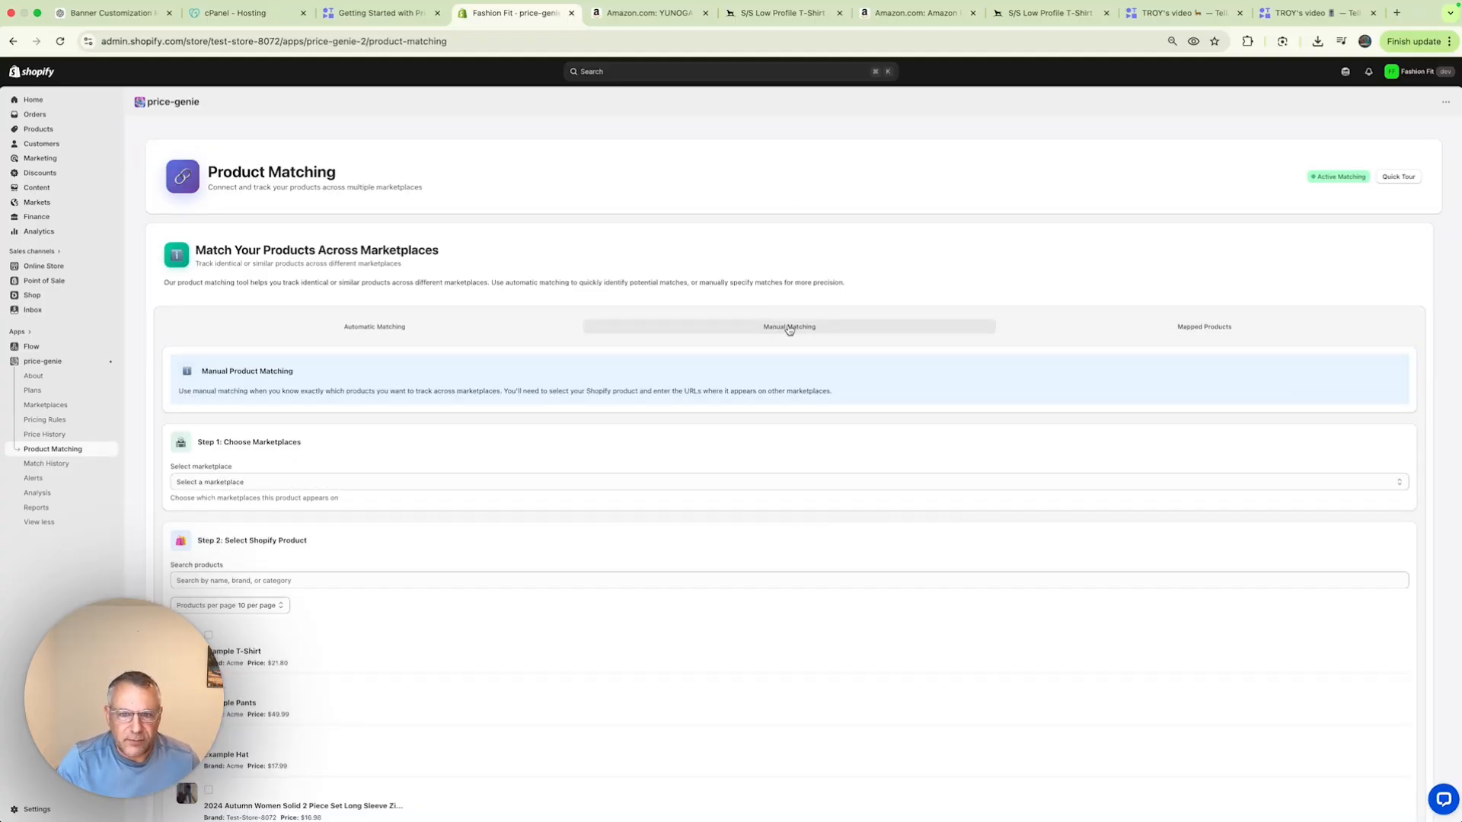
pyautogui.click(389, 484)
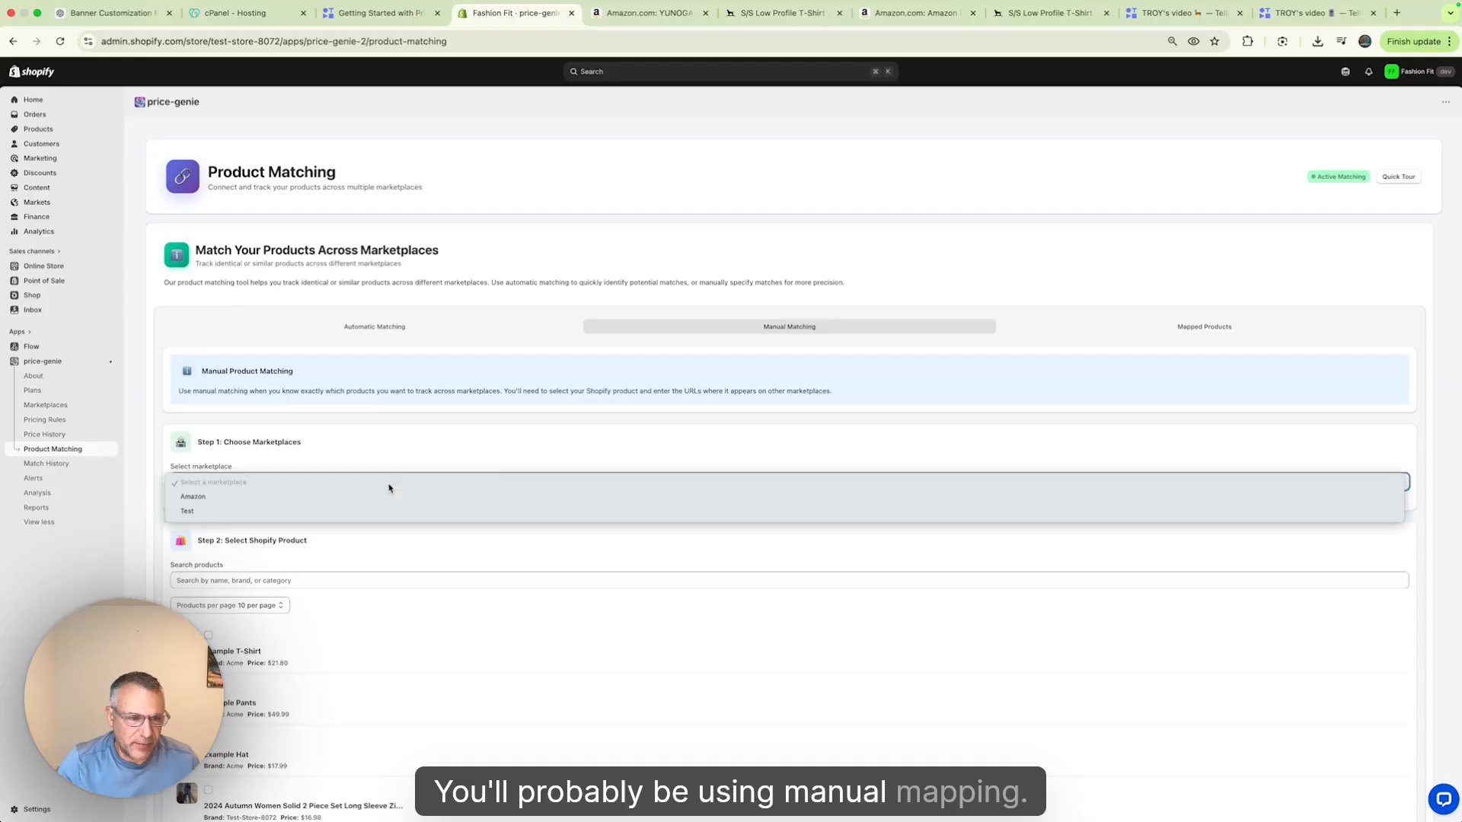
pyautogui.click(376, 498)
pyautogui.scroll(-2, 376, 508)
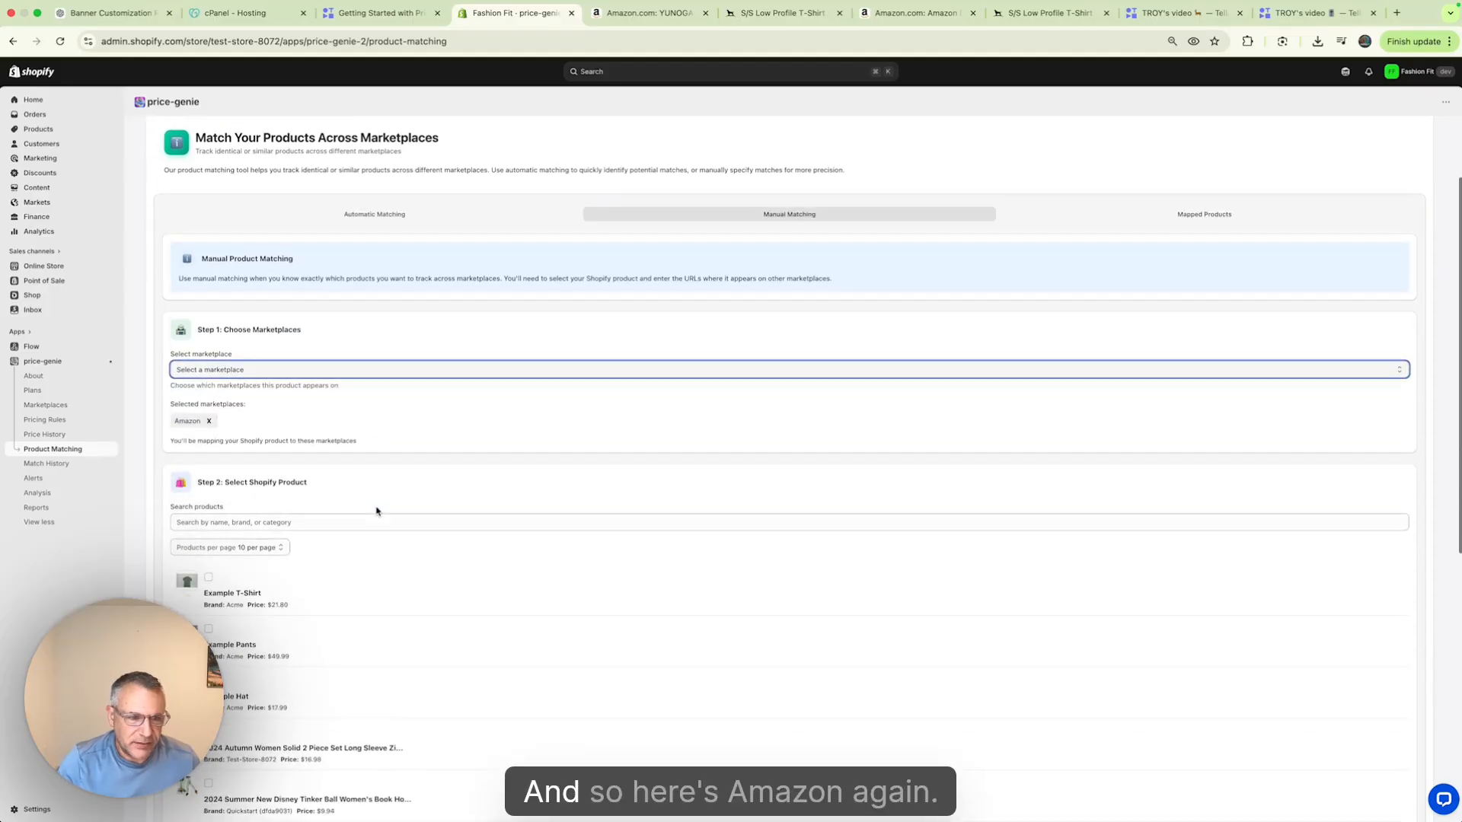
pyautogui.scroll(-2, 376, 511)
pyautogui.click(209, 516)
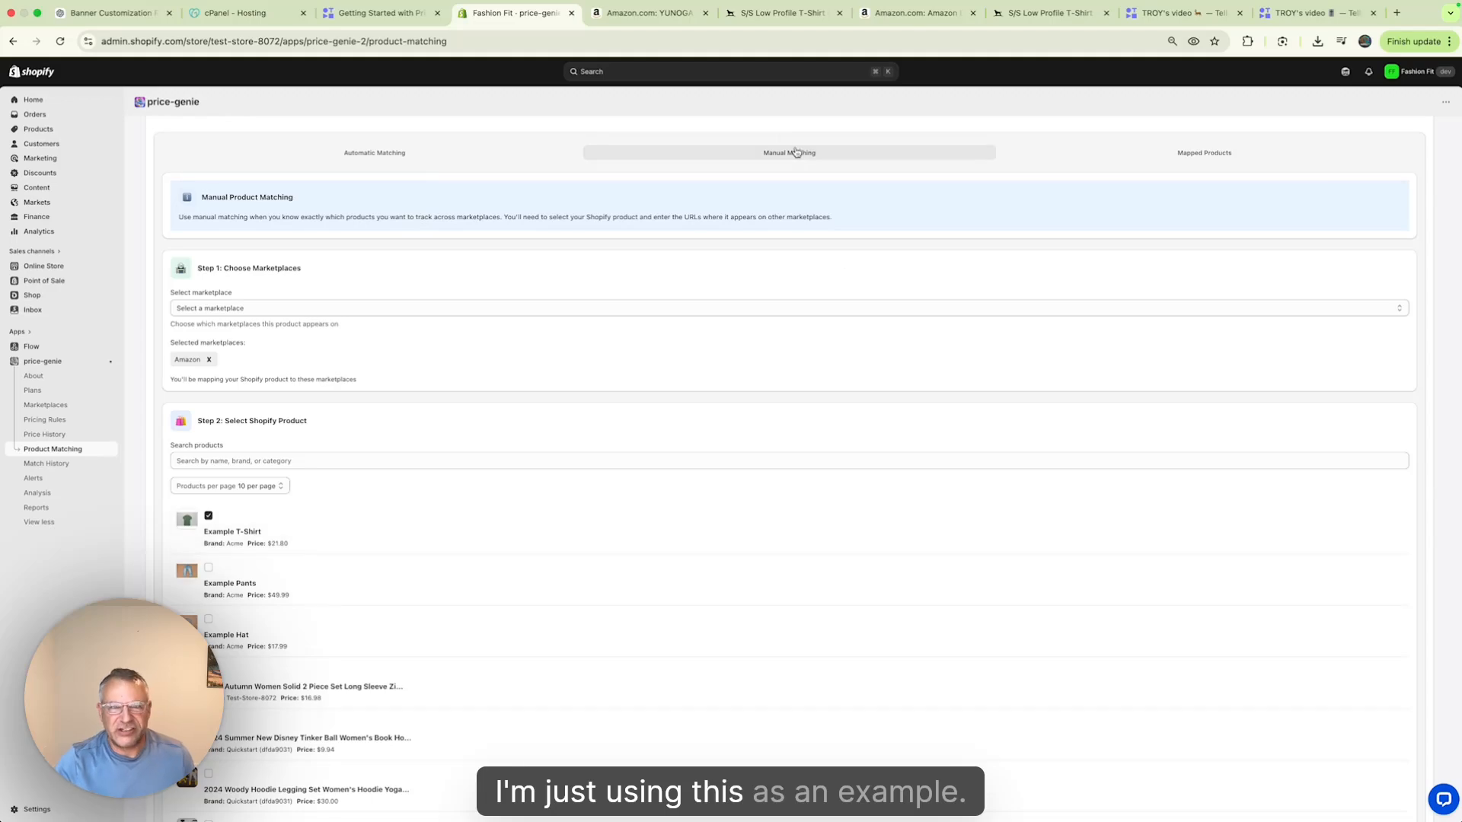
# Step: Copy the URL of the black YUNOGA high waist yoga pants listing on Amazon and return to manual matching
pyautogui.click(650, 13)
pyautogui.click(628, 42)
pyautogui.press('super+c')
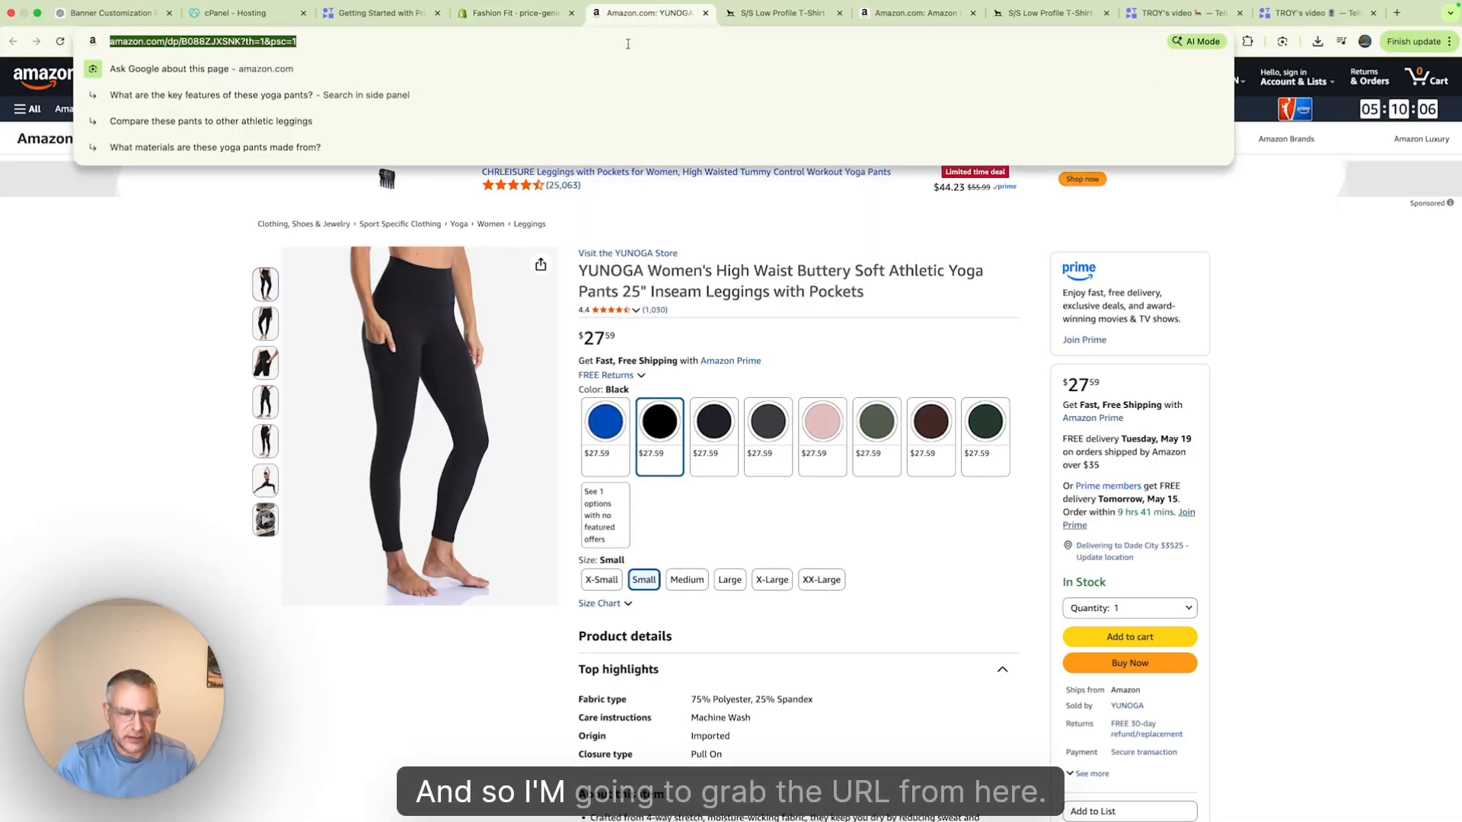
pyautogui.click(541, 18)
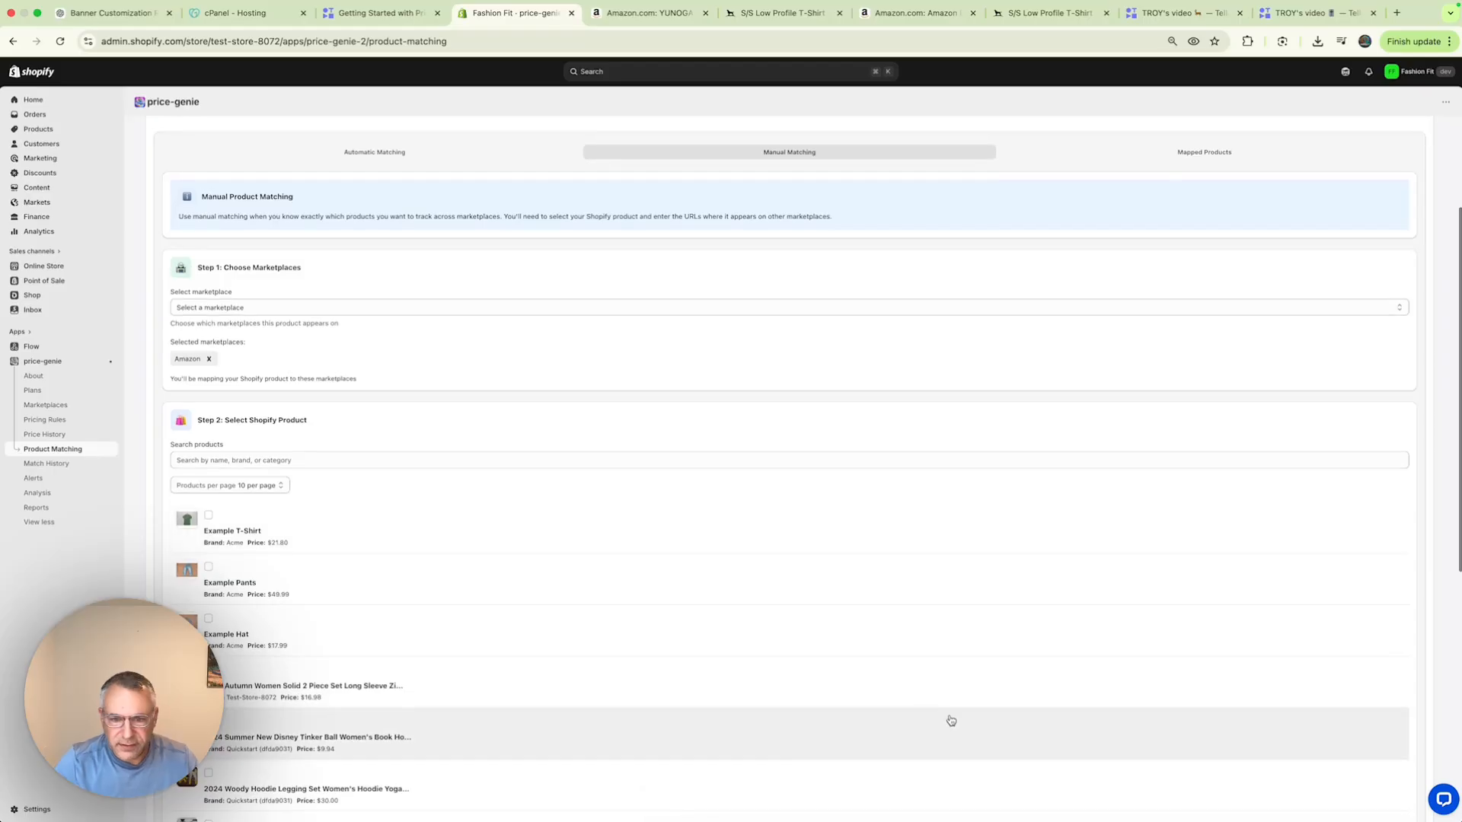
# Step: Select the 2024 Summer New Disney Tinker Ball yoga set instead and paste the copied listing address as its Amazon URL
pyautogui.click(949, 721)
pyautogui.scroll(-6, 753, 715)
pyautogui.click(455, 692)
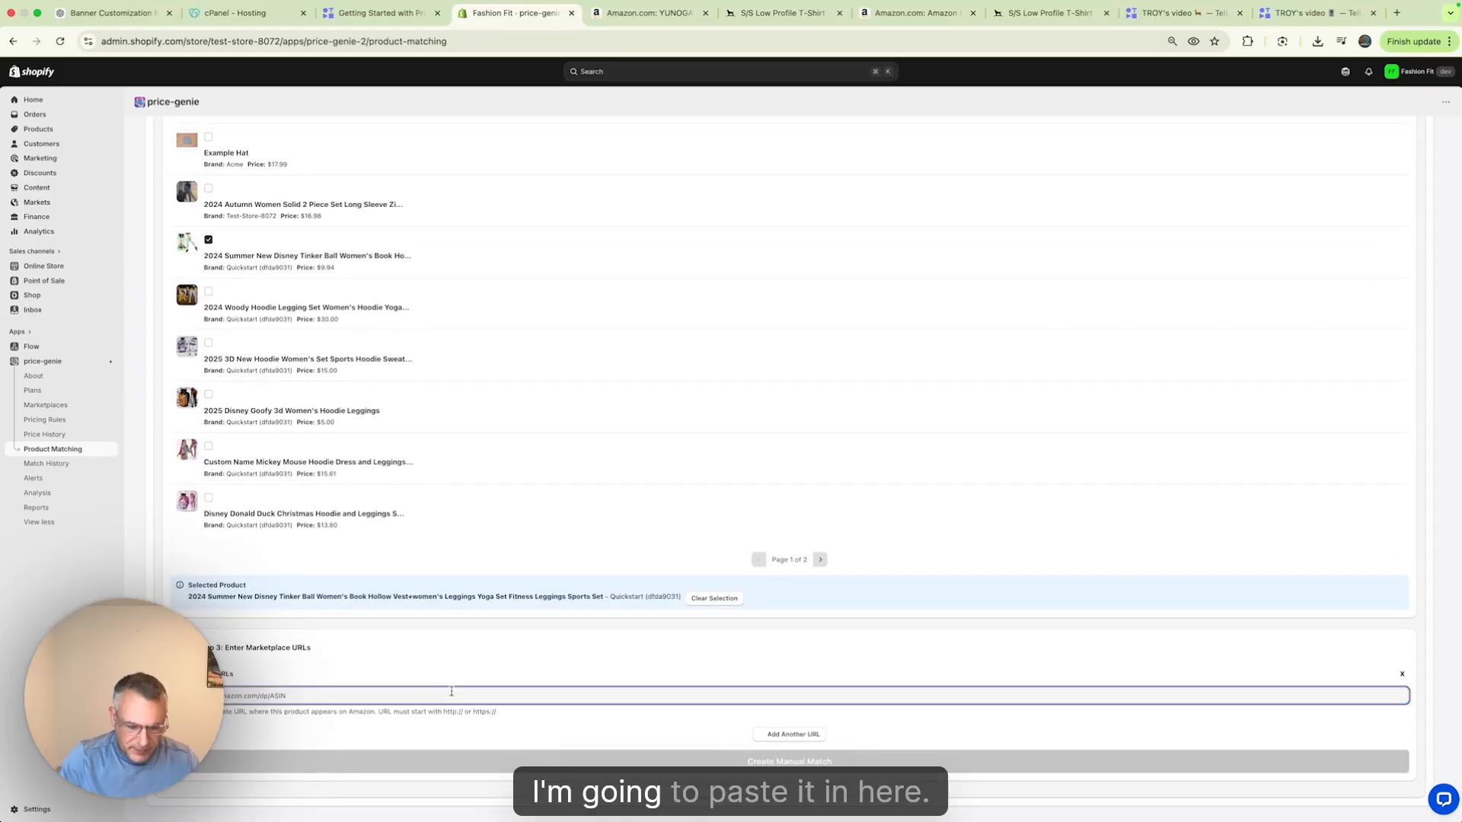
pyautogui.press('super+v')
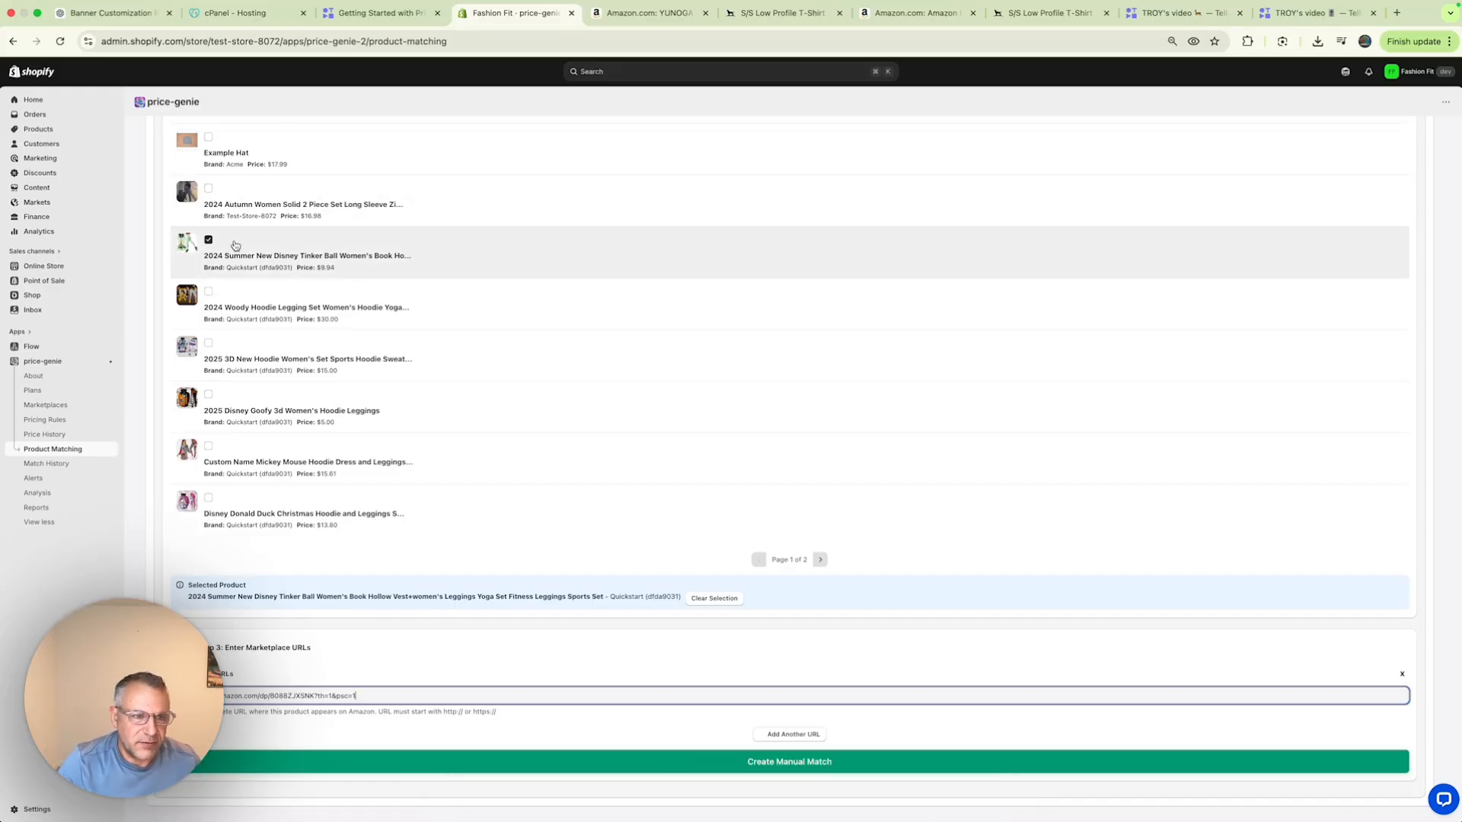
pyautogui.scroll(4, 235, 244)
pyautogui.scroll(-4, 235, 240)
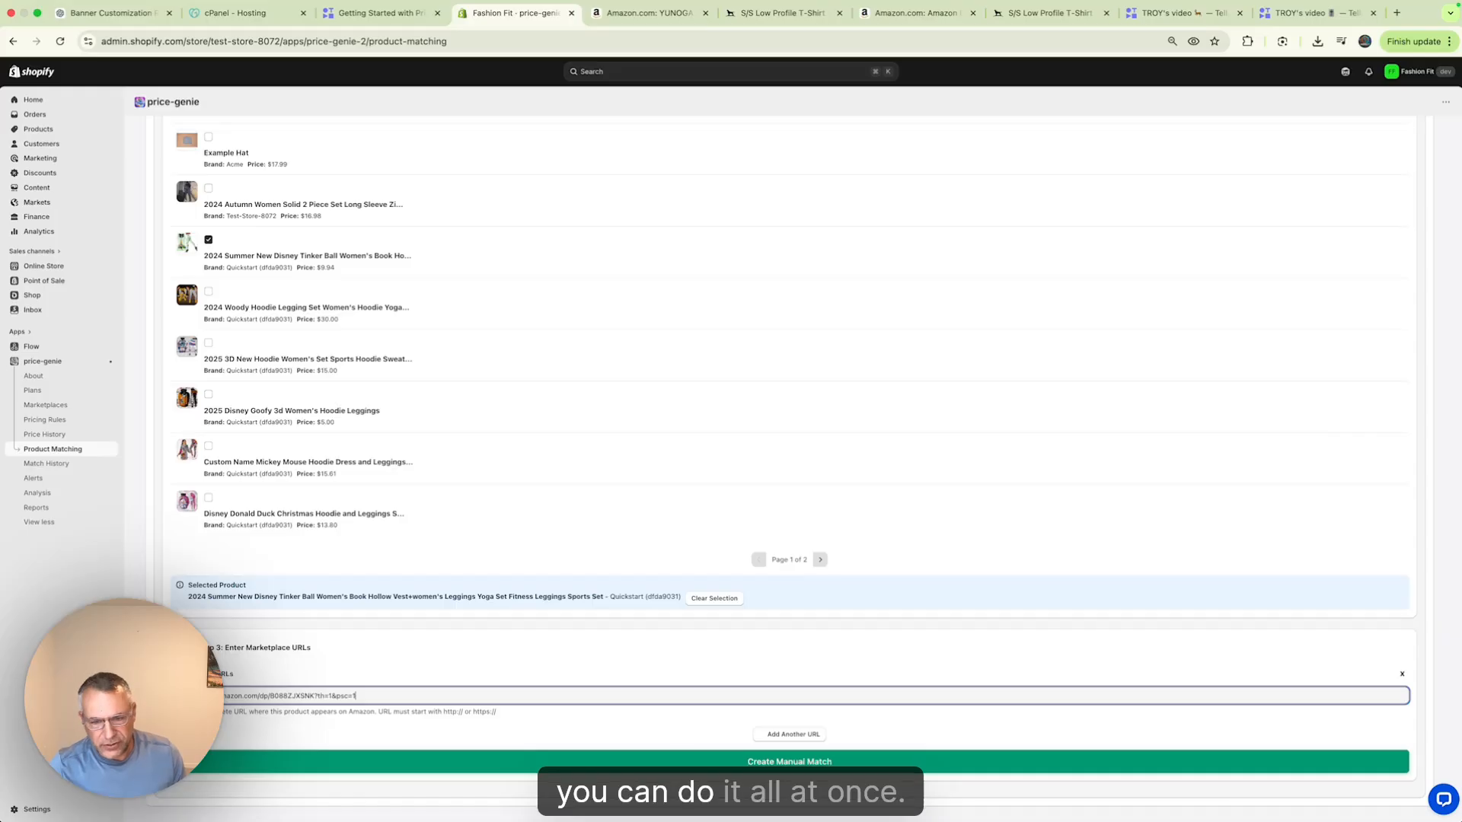
# Step: Add two more Amazon URL fields and create the manual match for the Tinker Ball yoga set
pyautogui.click(792, 734)
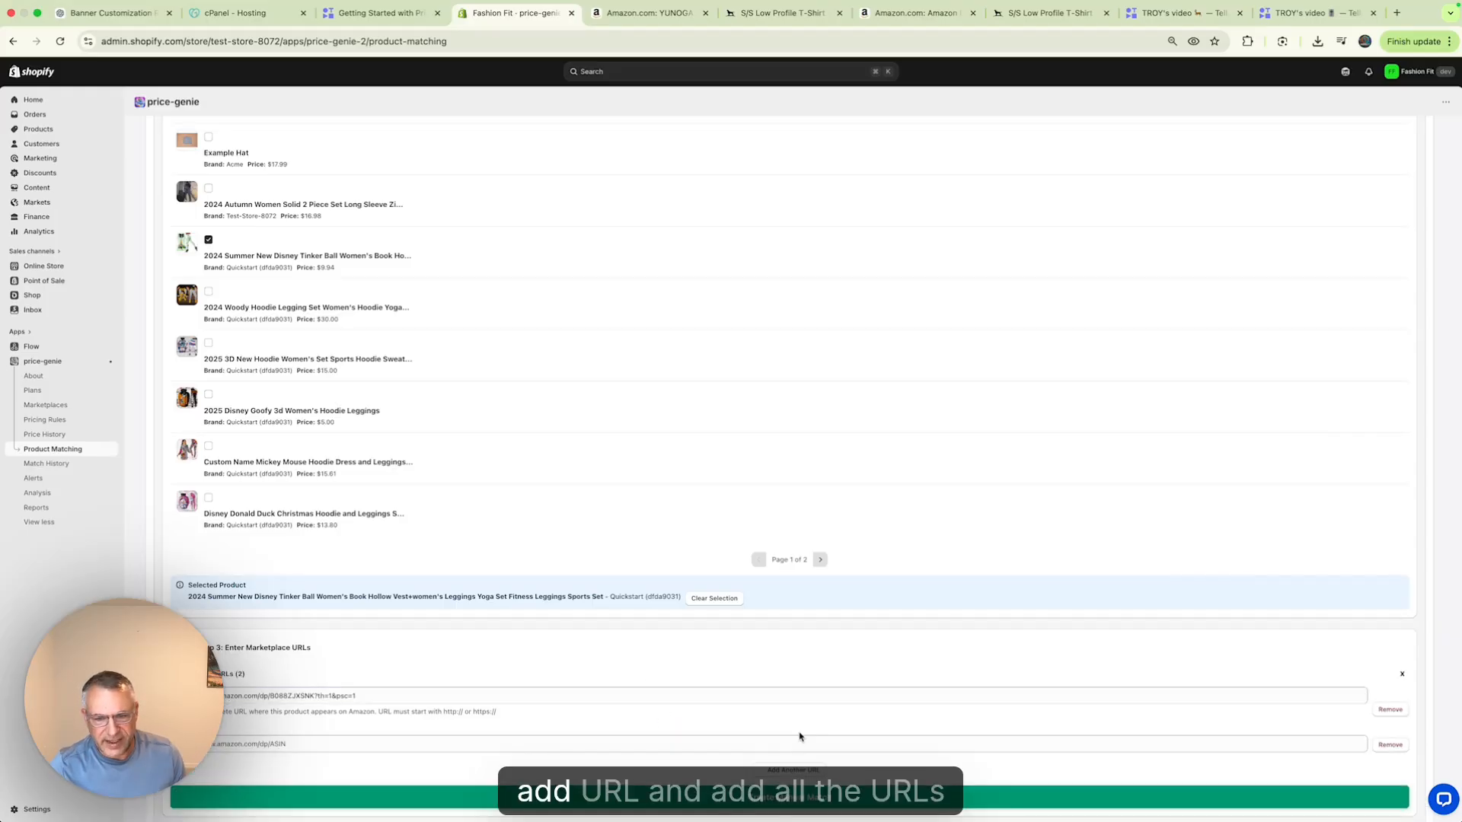
pyautogui.click(791, 768)
pyautogui.scroll(-2, 785, 762)
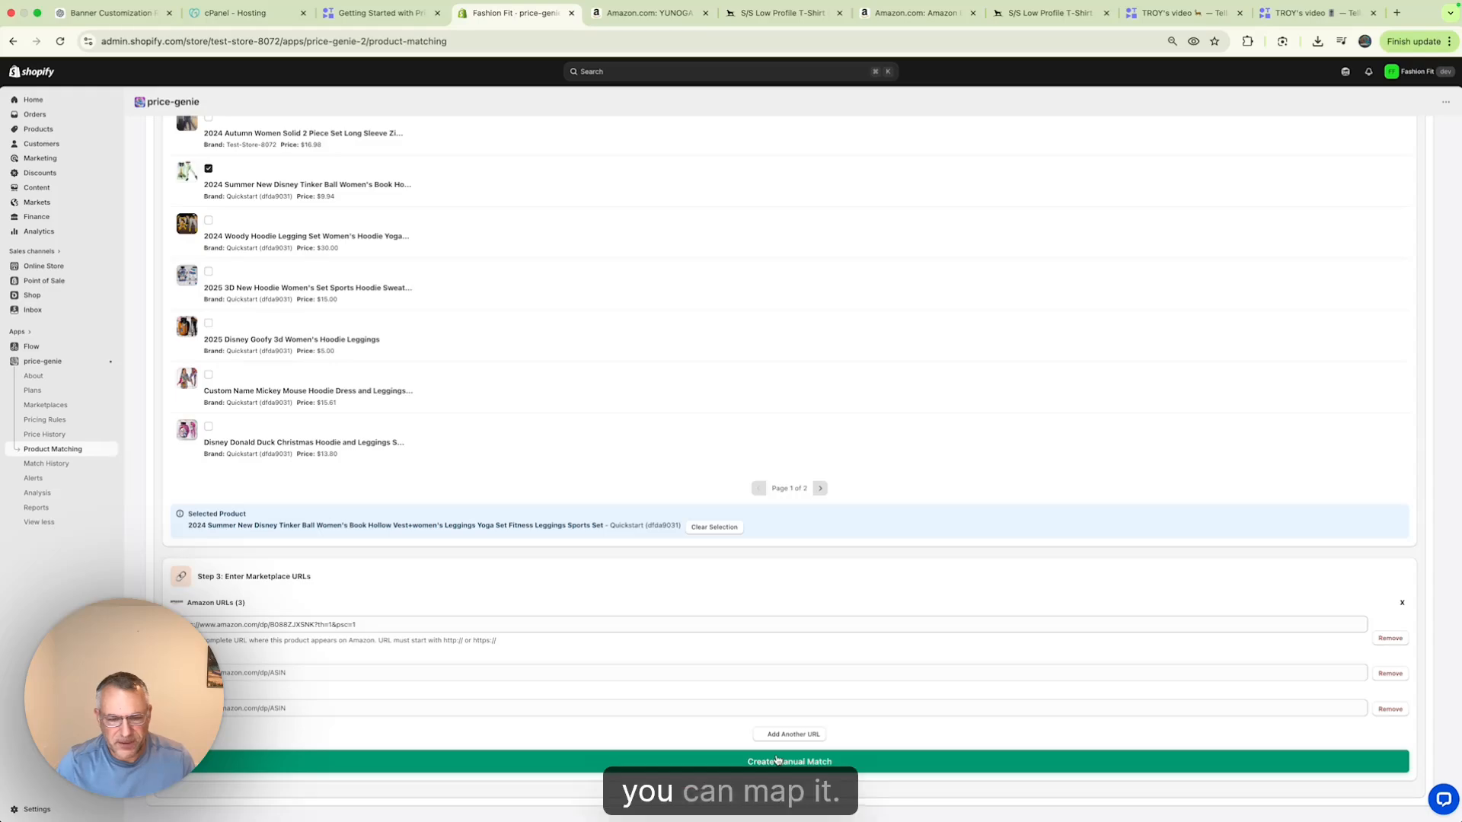
pyautogui.click(782, 763)
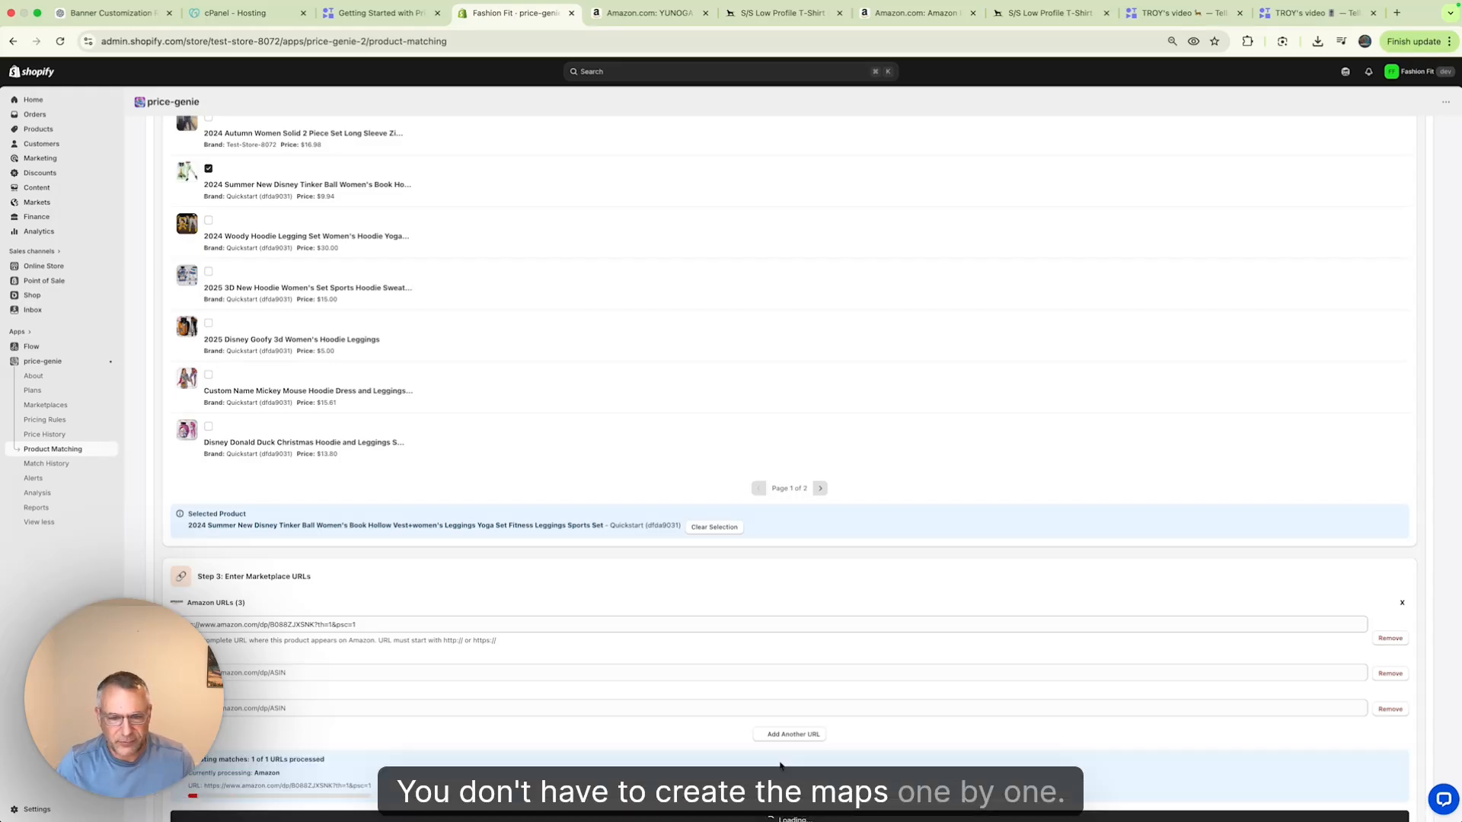
# Step: Remove the two empty Amazon URL fields from the manual match form
pyautogui.scroll(-2, 877, 666)
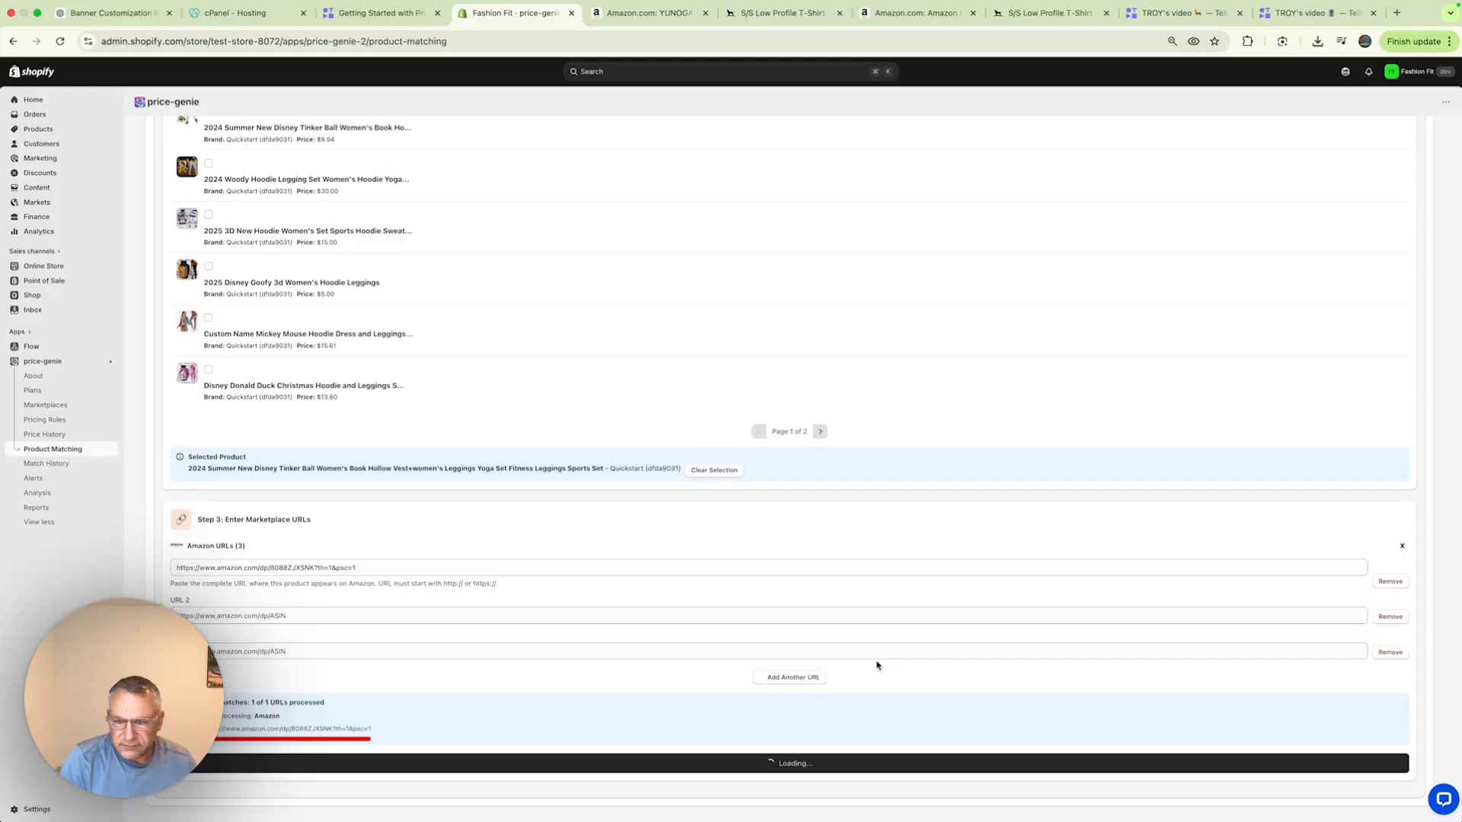
pyautogui.click(1392, 617)
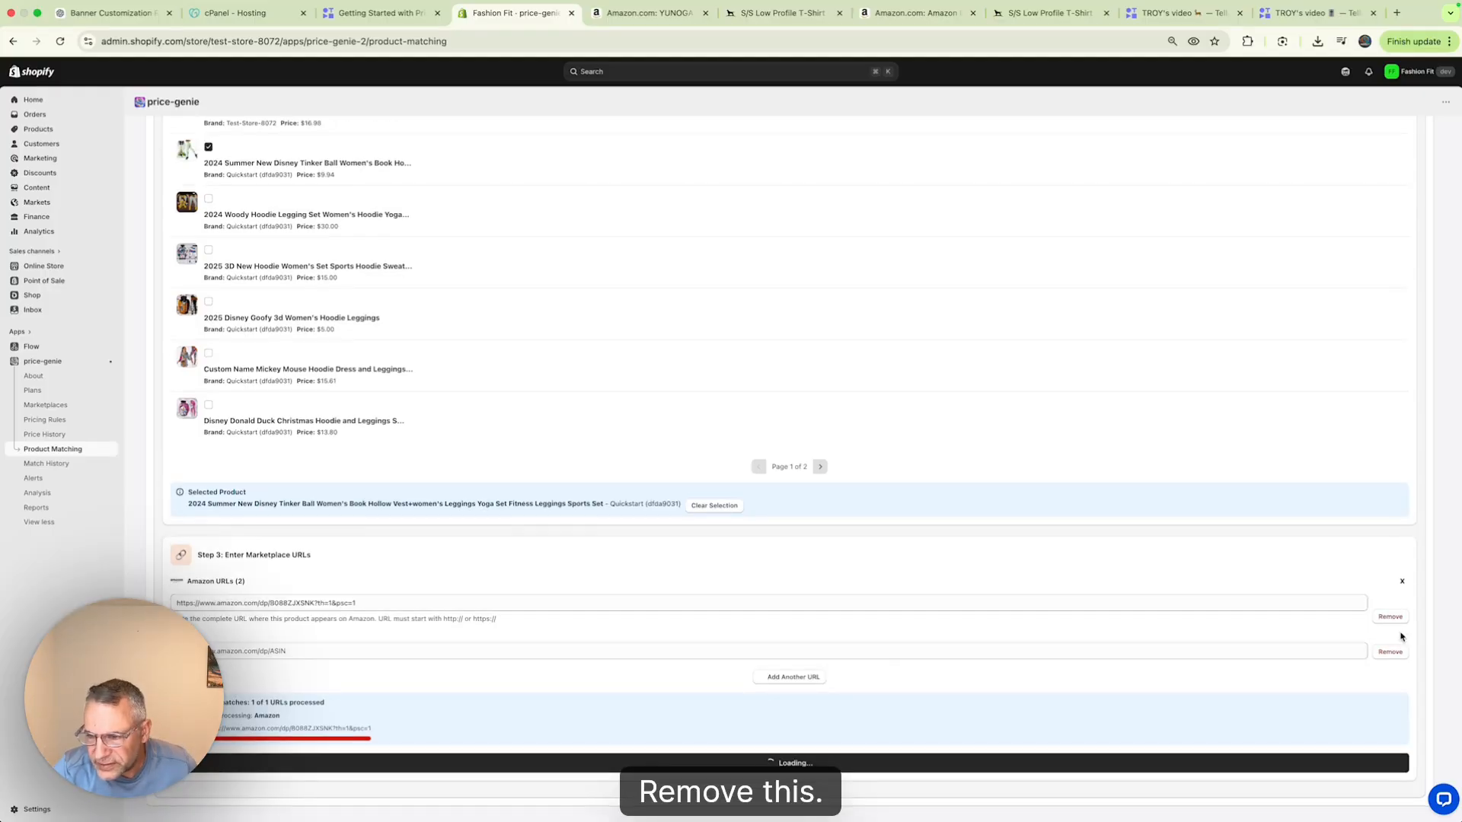
pyautogui.click(1390, 653)
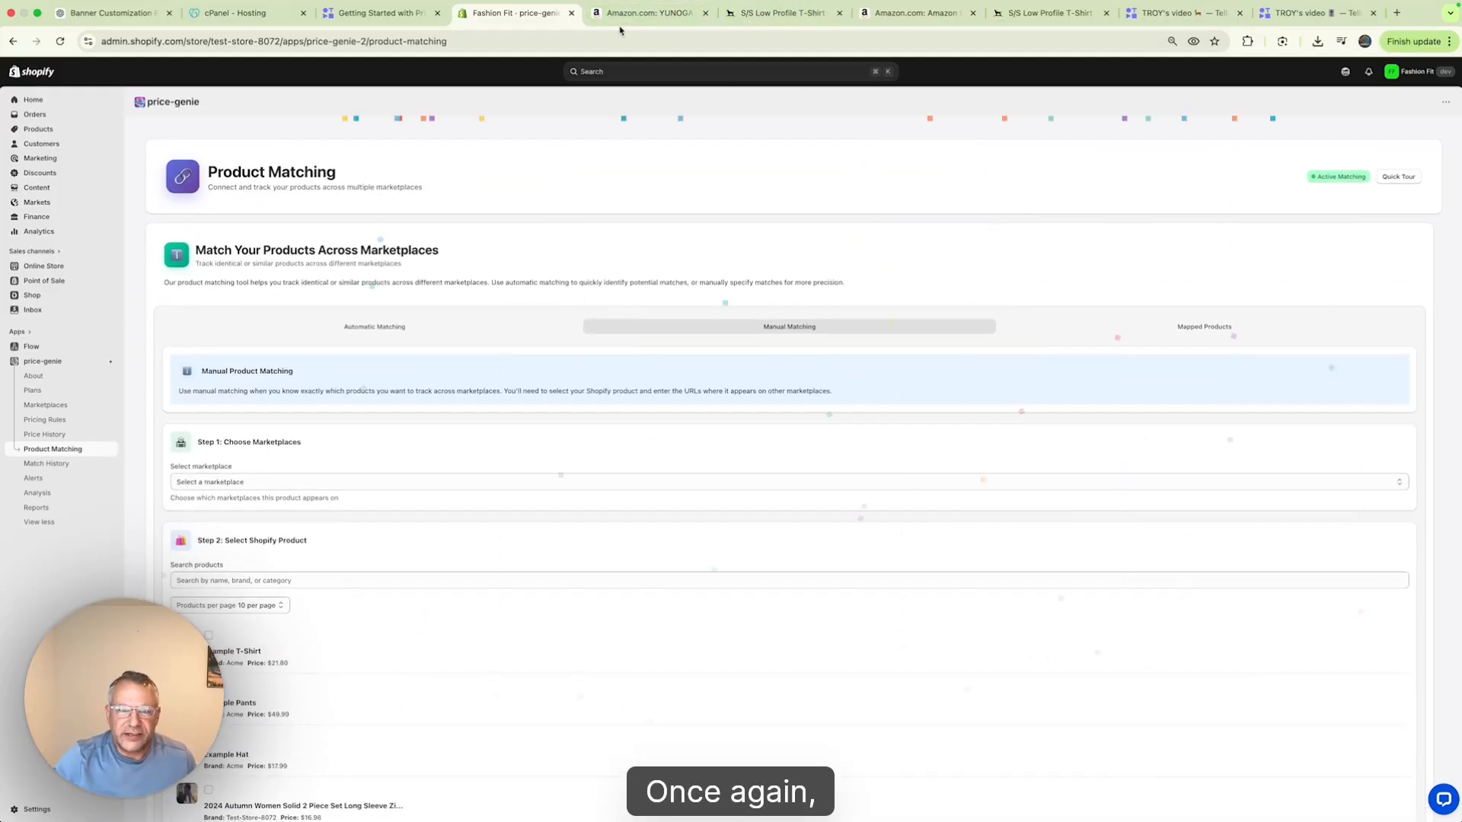
# Step: Look at the YUNOGA listing's address on Amazon again and review the product selection in manual matching
pyautogui.click(649, 13)
pyautogui.click(633, 42)
pyautogui.click(517, 13)
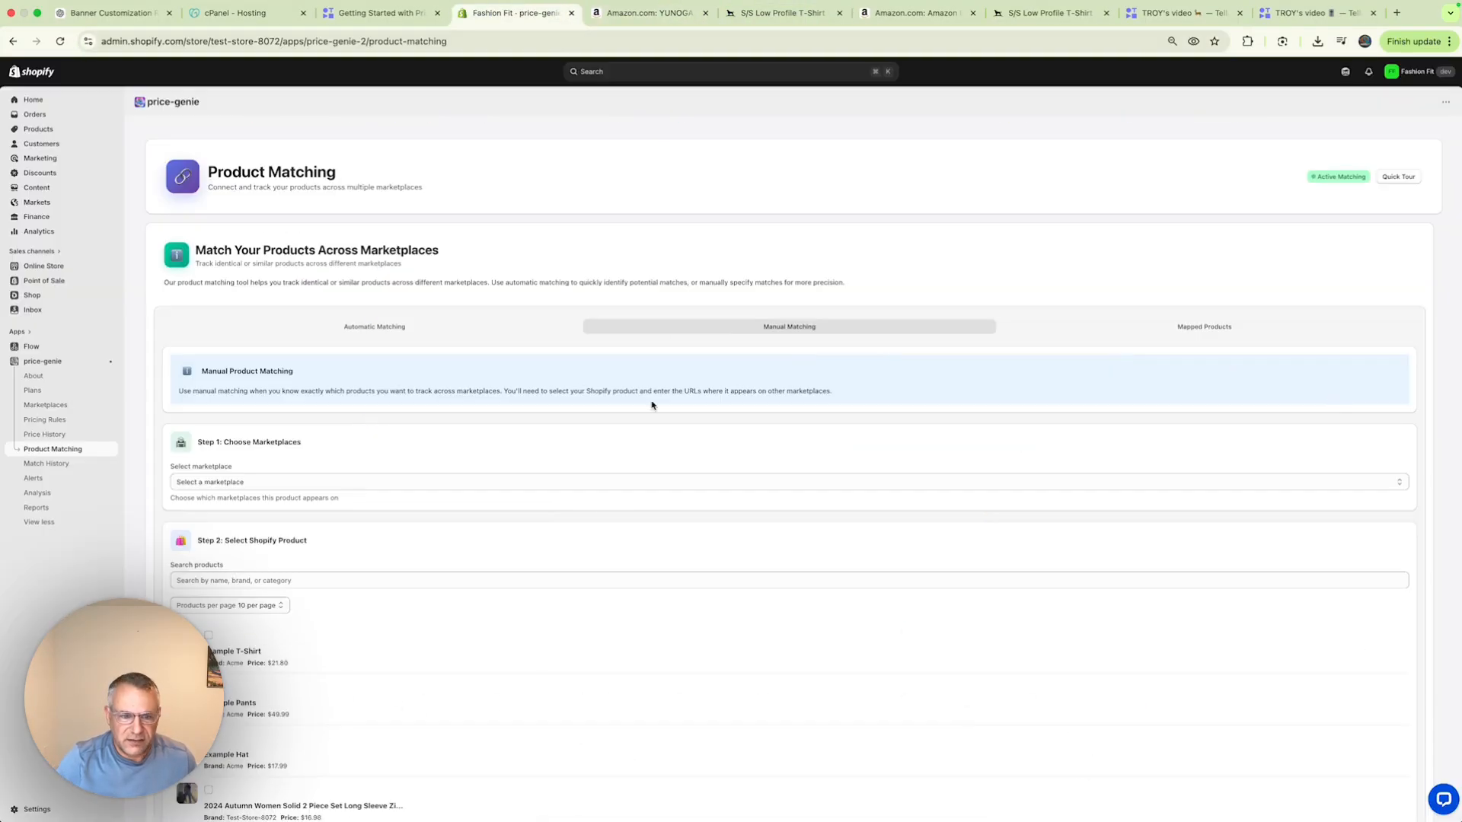
pyautogui.scroll(-5, 509, 652)
pyautogui.scroll(-1, 512, 653)
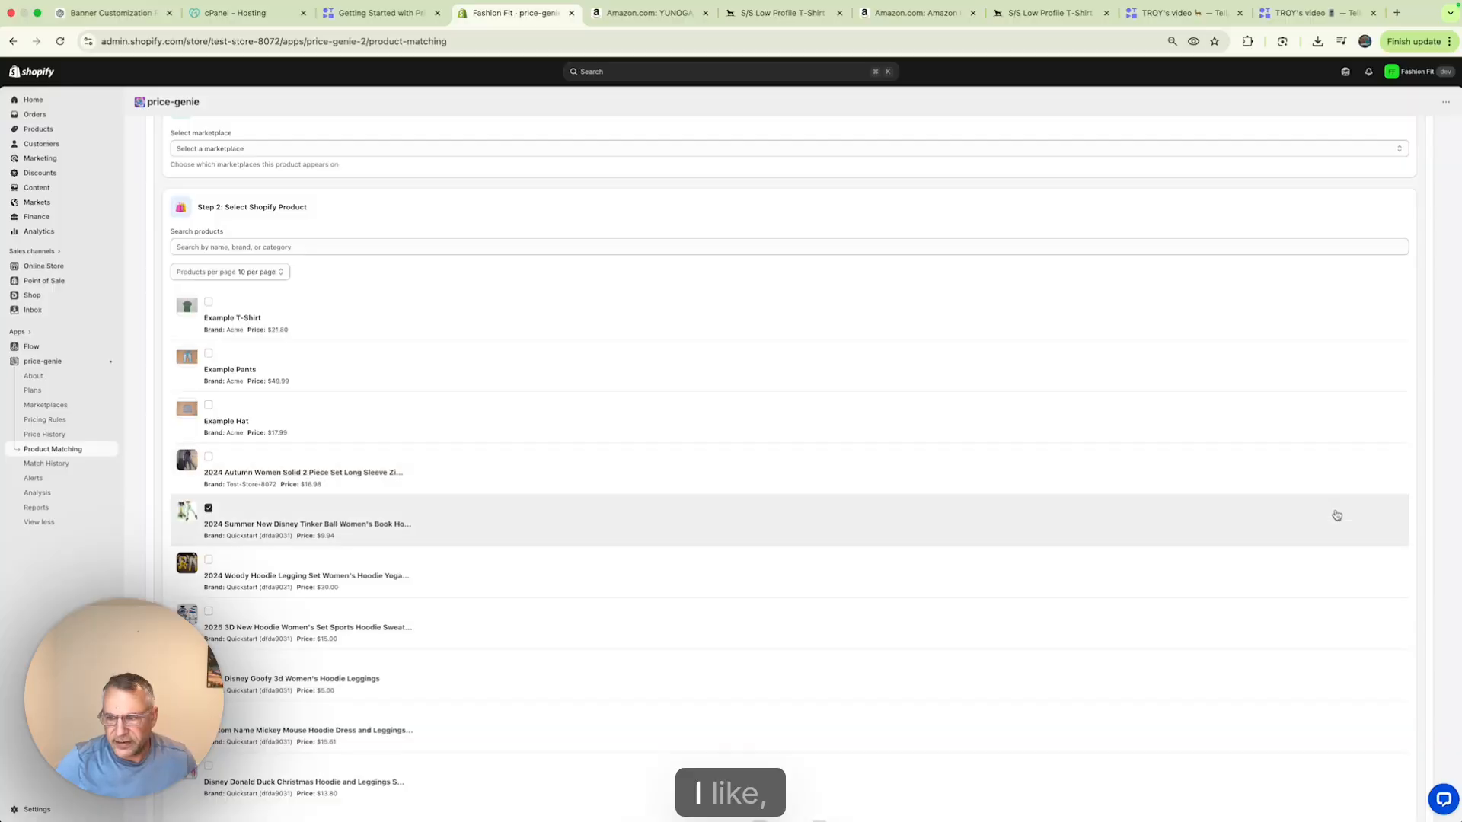
pyautogui.scroll(5, 294, 538)
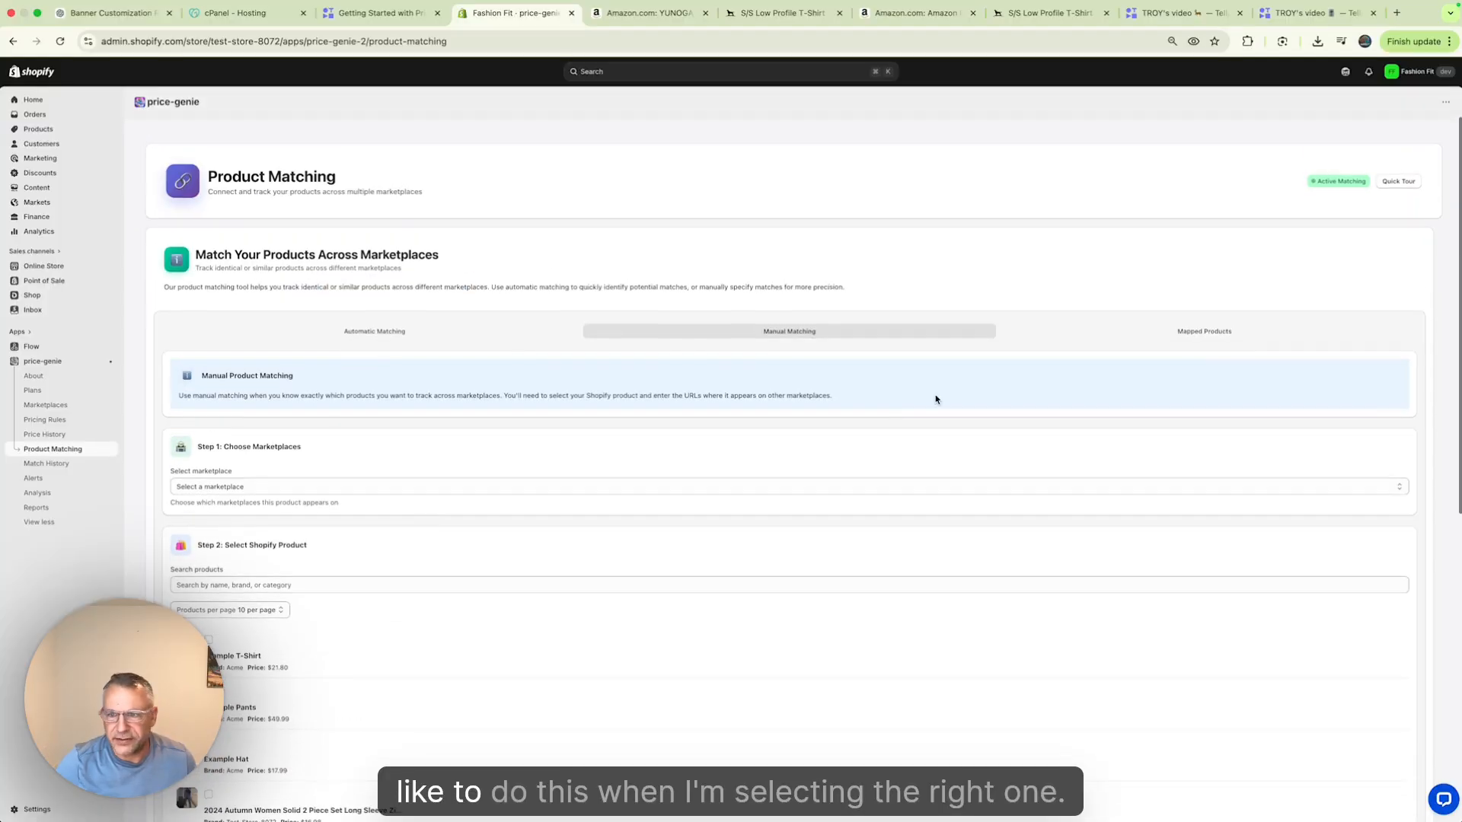
# Step: Open the mapped products overview and examine the Tinker Ball yoga set's match details and price comparison
pyautogui.click(1243, 327)
pyautogui.scroll(-2, 1093, 409)
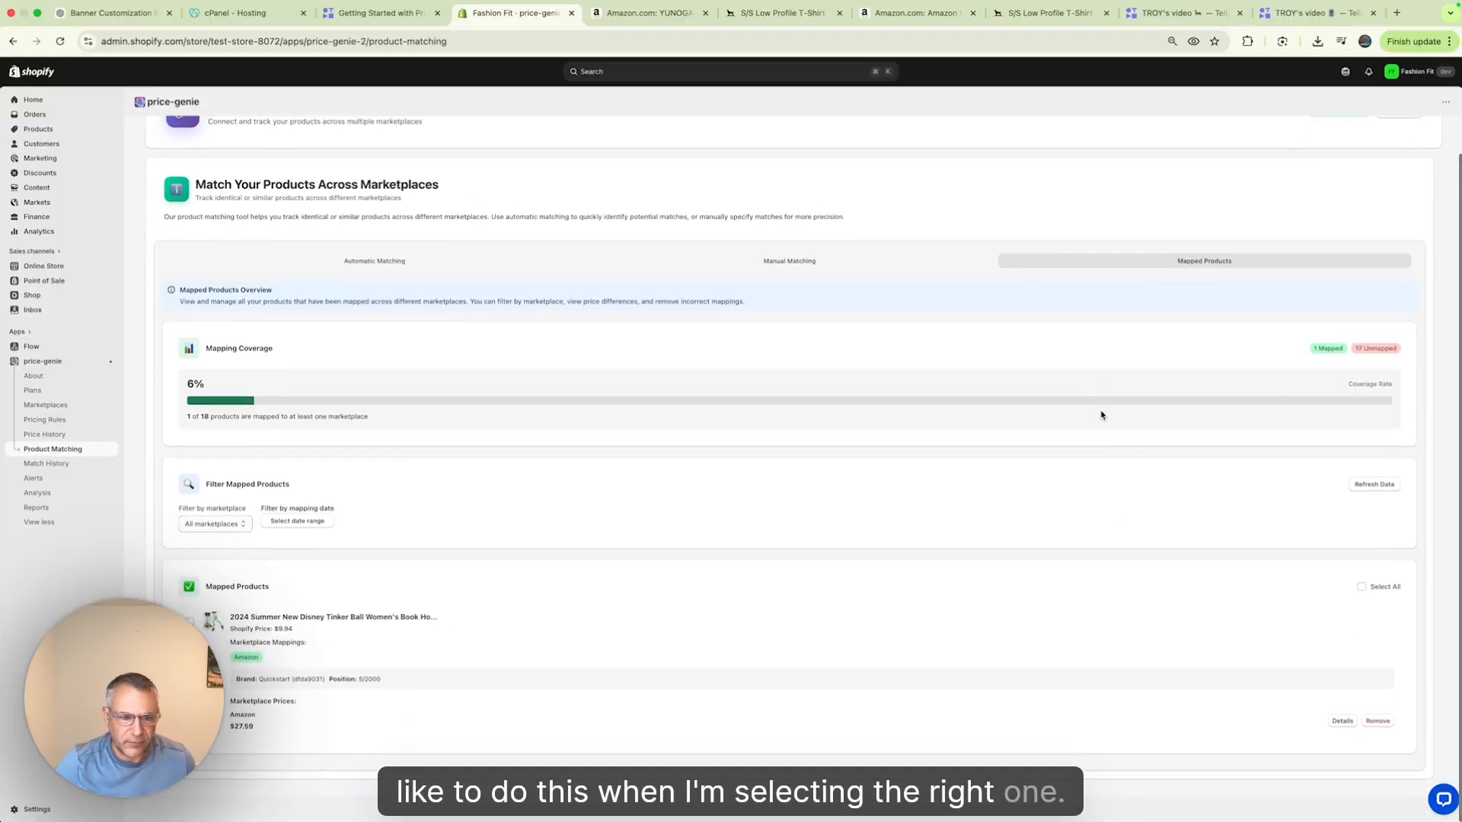
pyautogui.scroll(1, 1099, 415)
pyautogui.click(1343, 749)
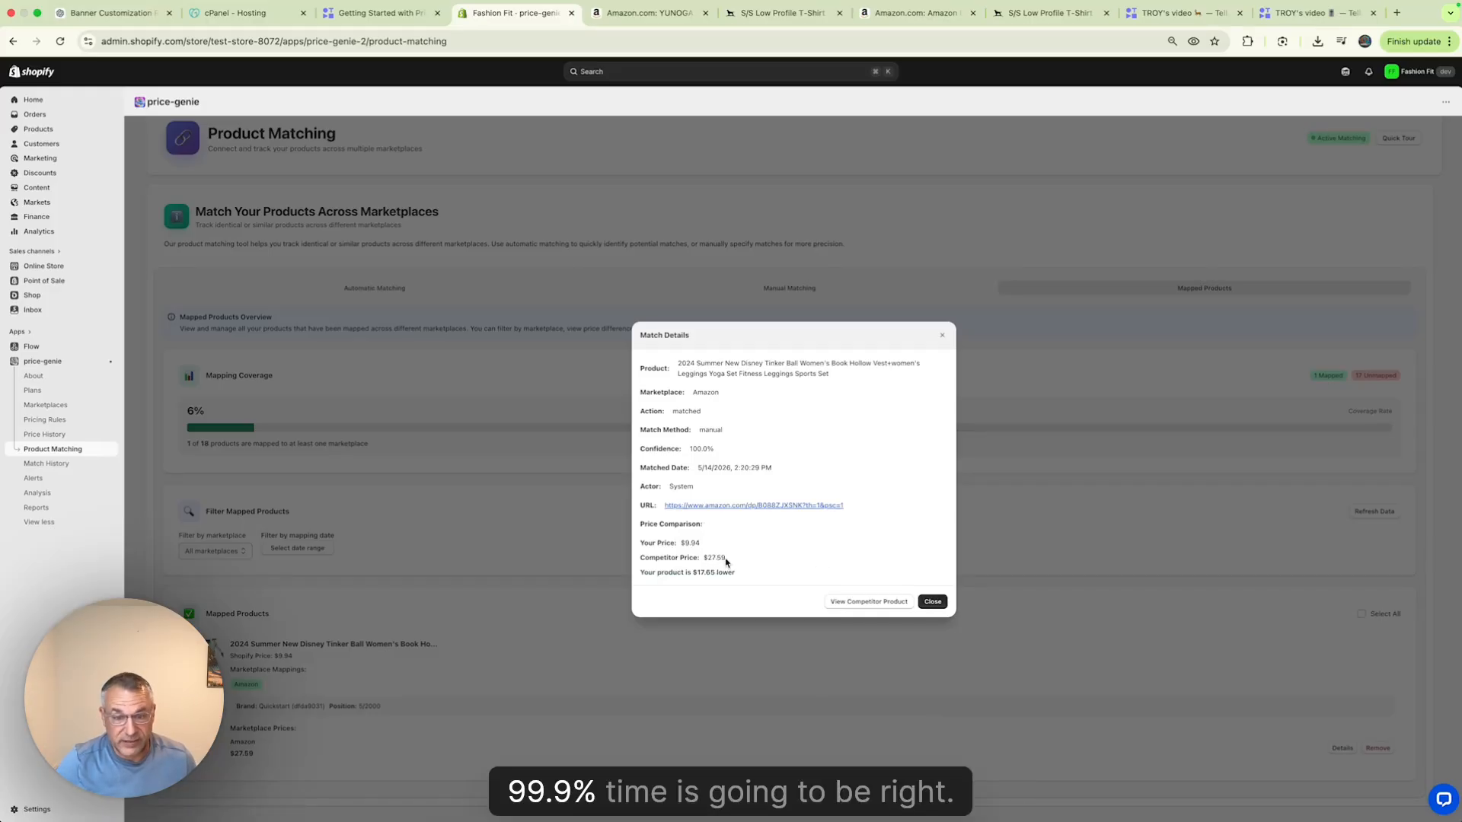
pyautogui.click(921, 606)
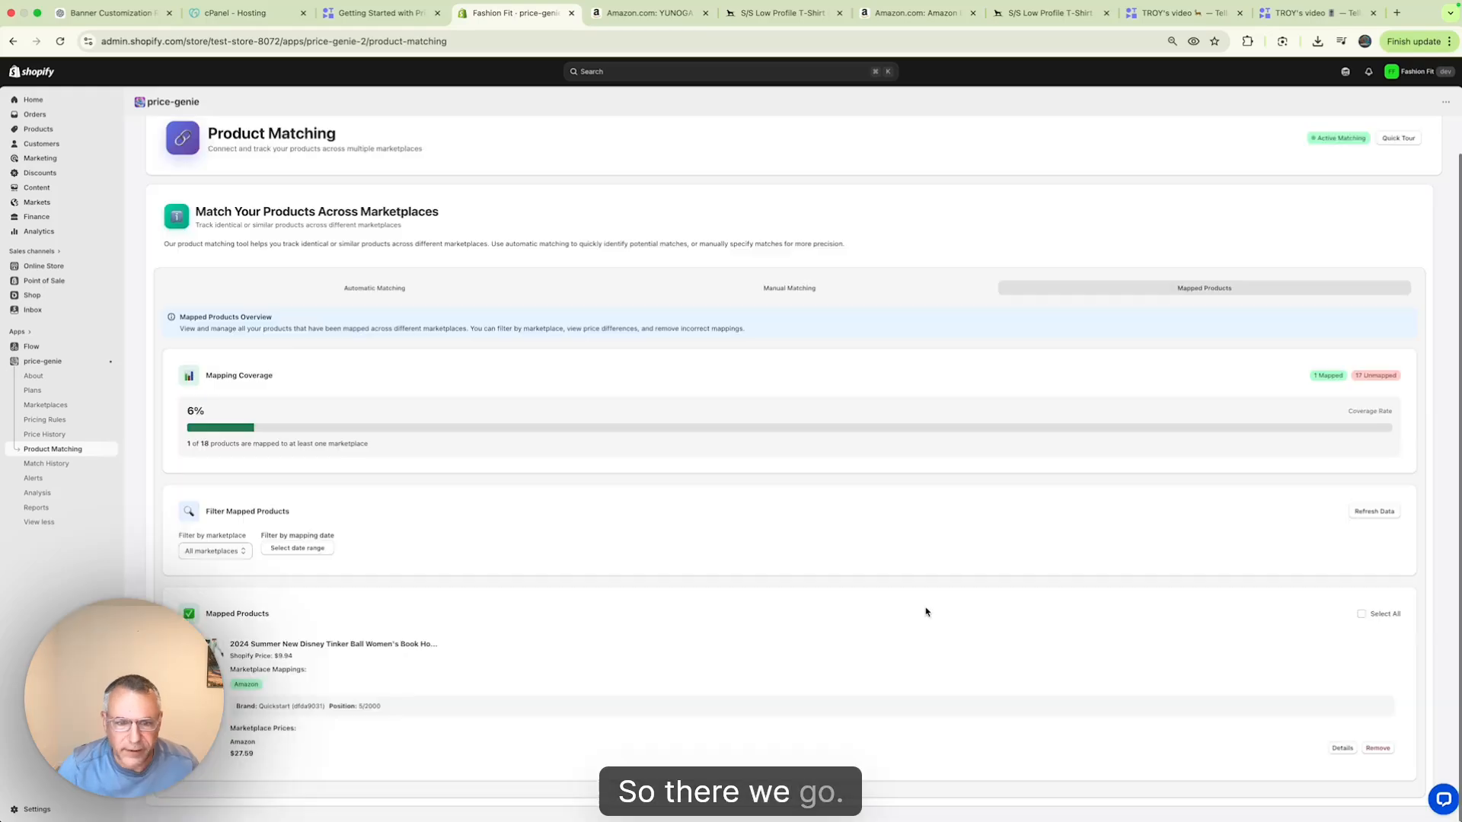
# Step: Copy the product page URL of Over Under's S/S Low Profile T-Shirt Hurricane and return to the Shopify app
pyautogui.click(1014, 15)
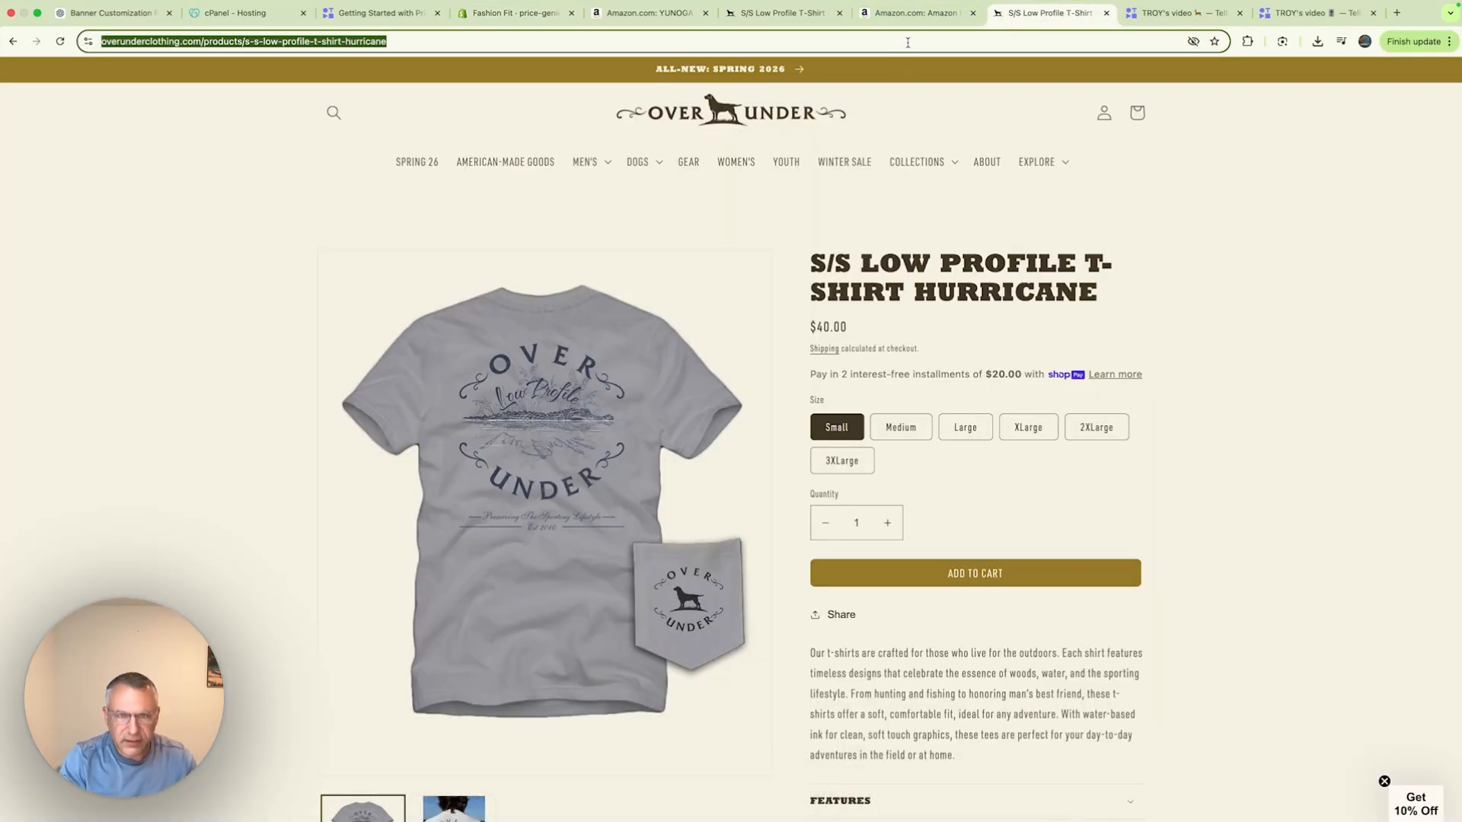
pyautogui.click(533, 13)
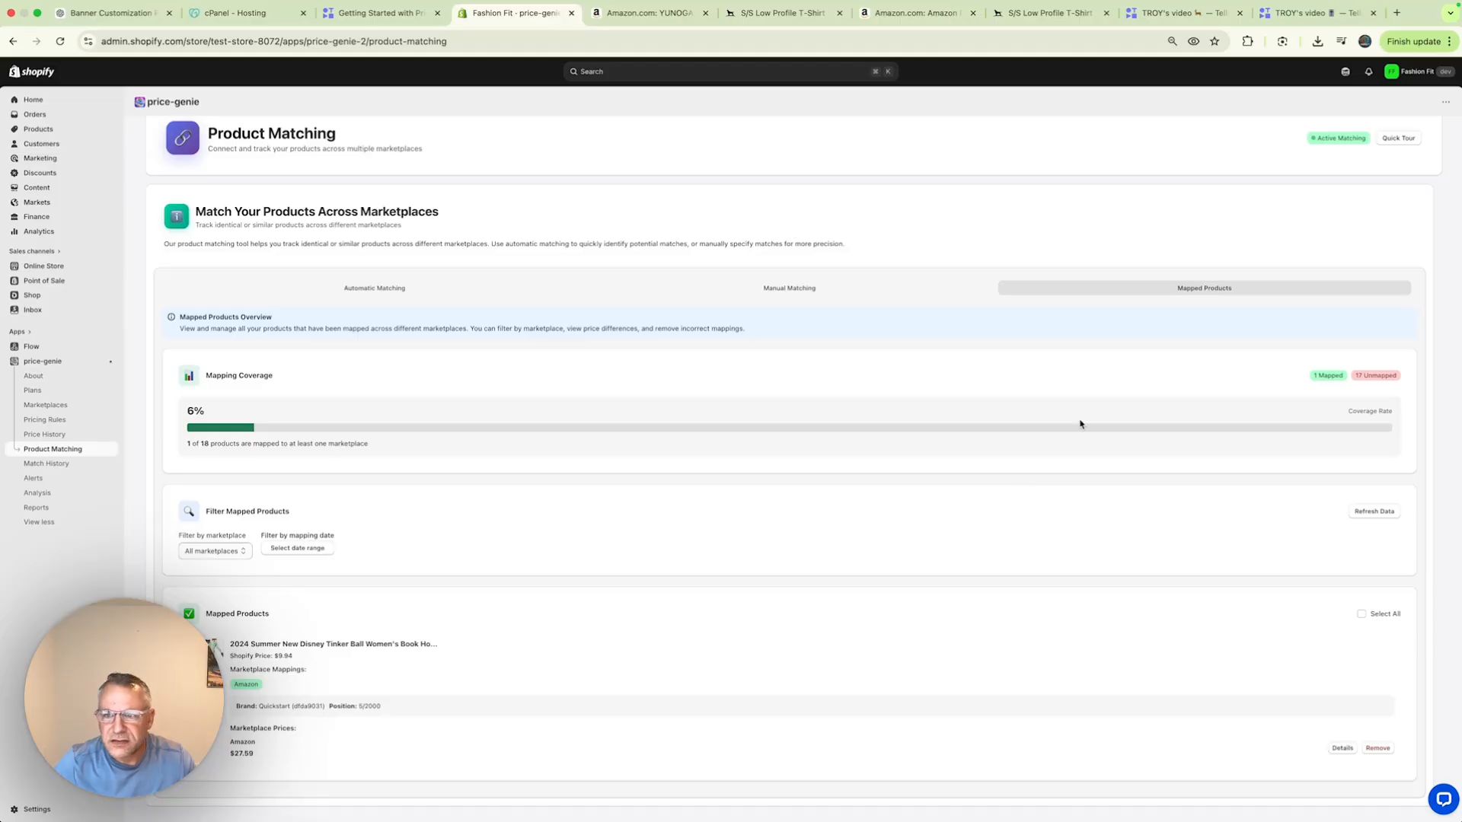
# Step: Set up a manual match with Test as the marketplace and Example Pants as the Shopify product
pyautogui.click(788, 291)
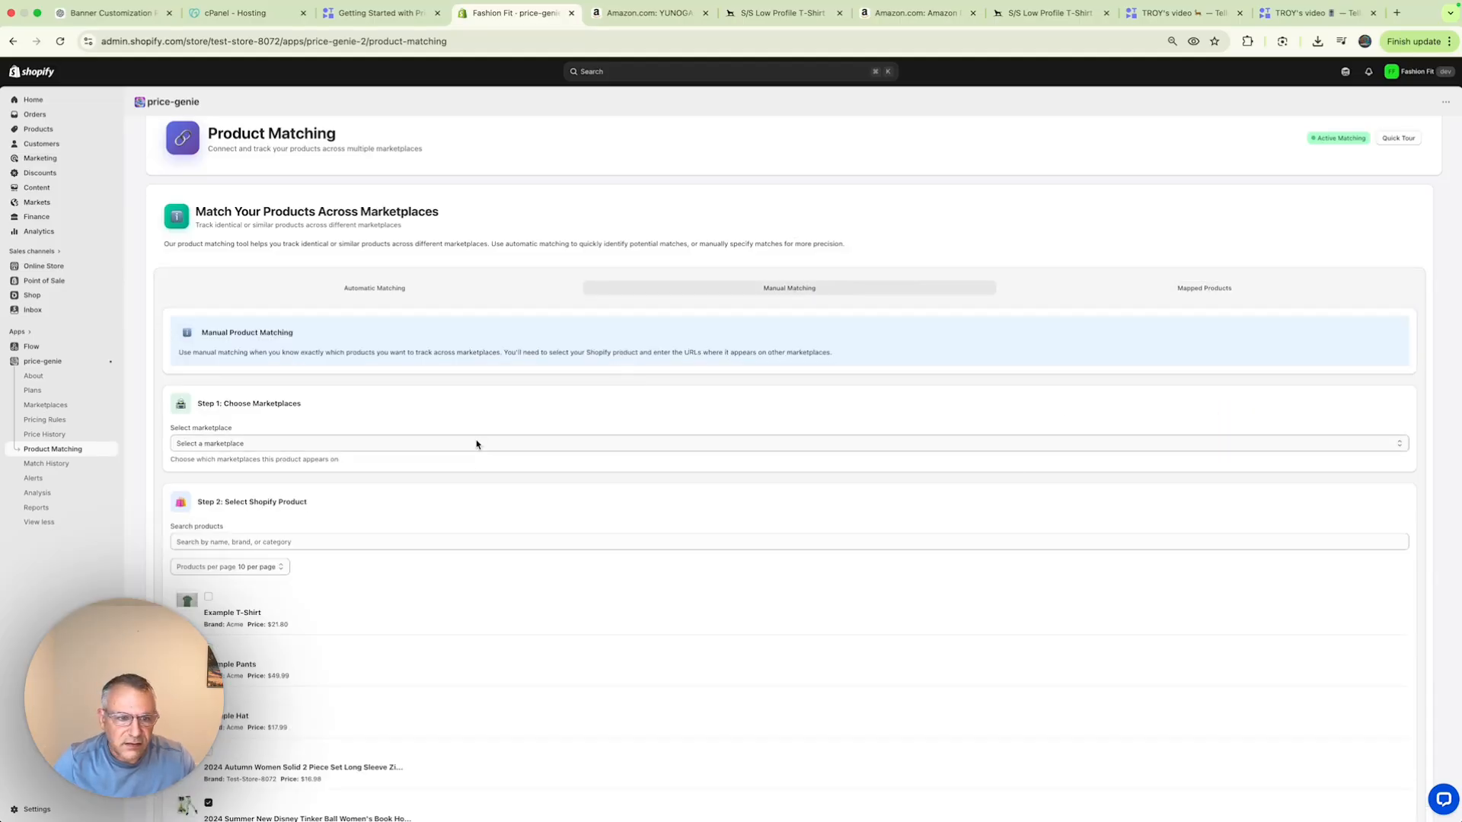
pyautogui.click(477, 445)
pyautogui.click(470, 473)
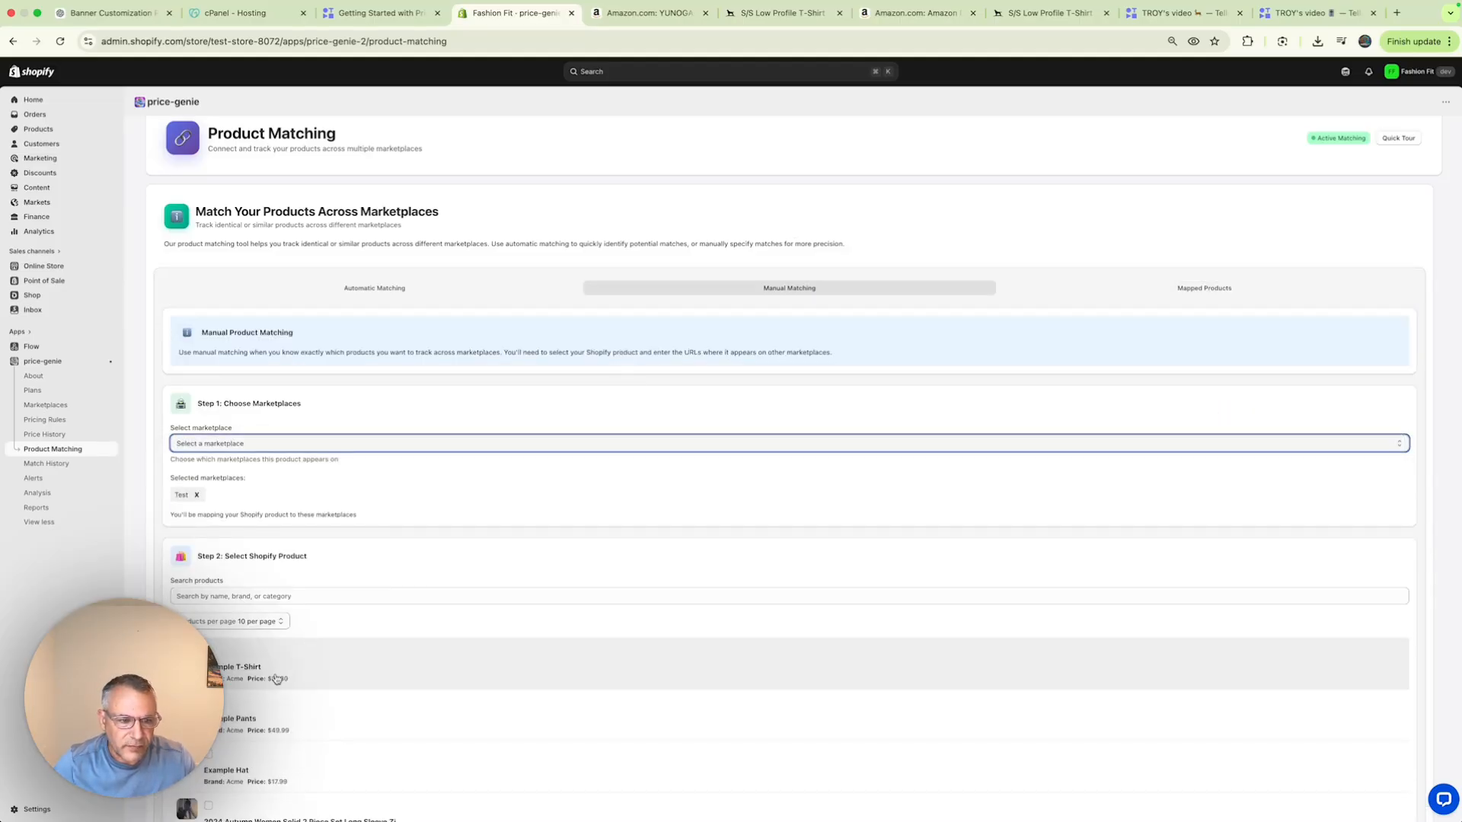
pyautogui.click(259, 720)
# Step: Paste the Over Under T-shirt address as the Test marketplace URL and create the manual match for Example Pants
pyautogui.scroll(-8, 243, 685)
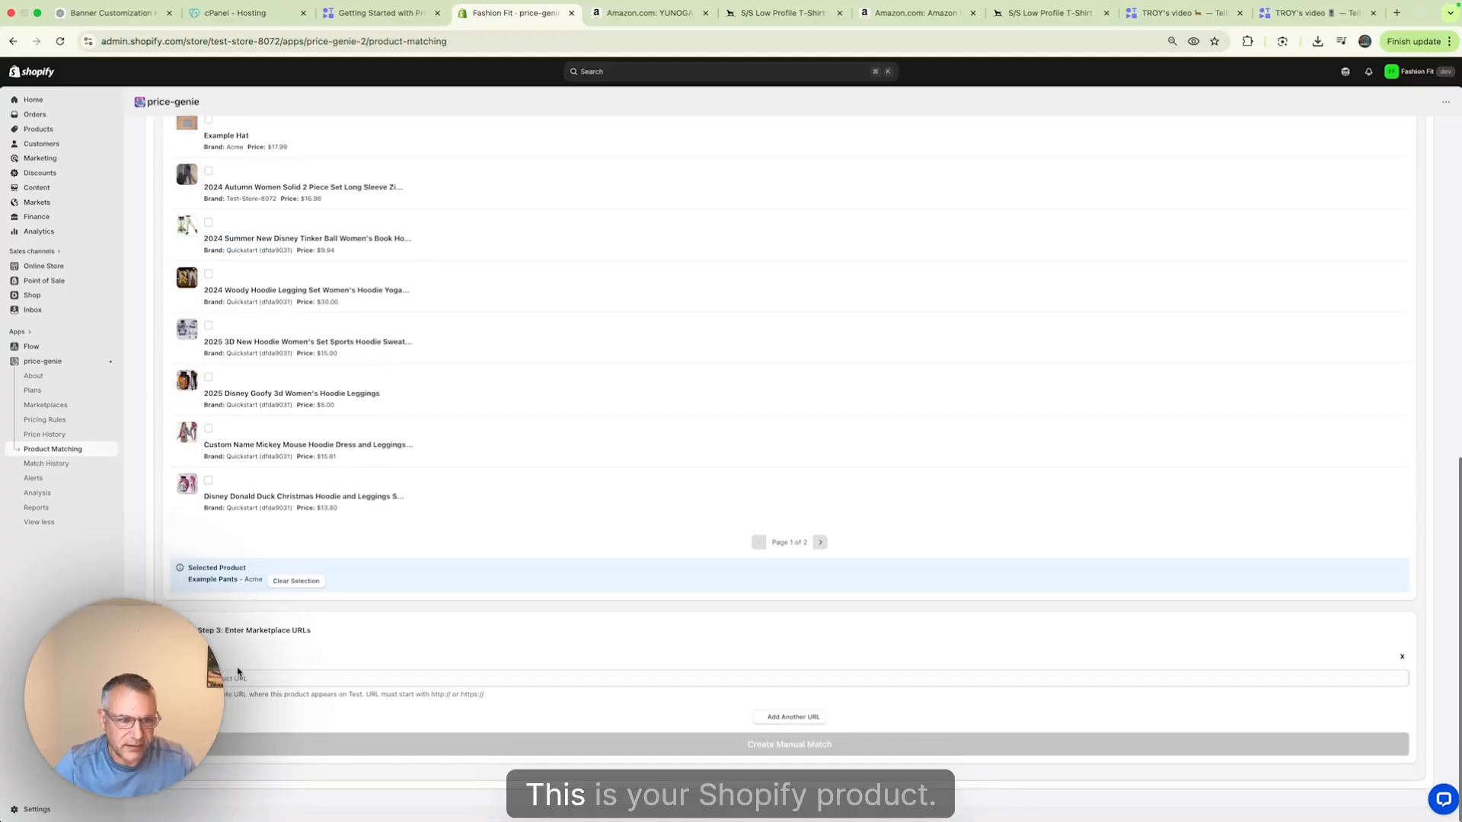
pyautogui.click(535, 695)
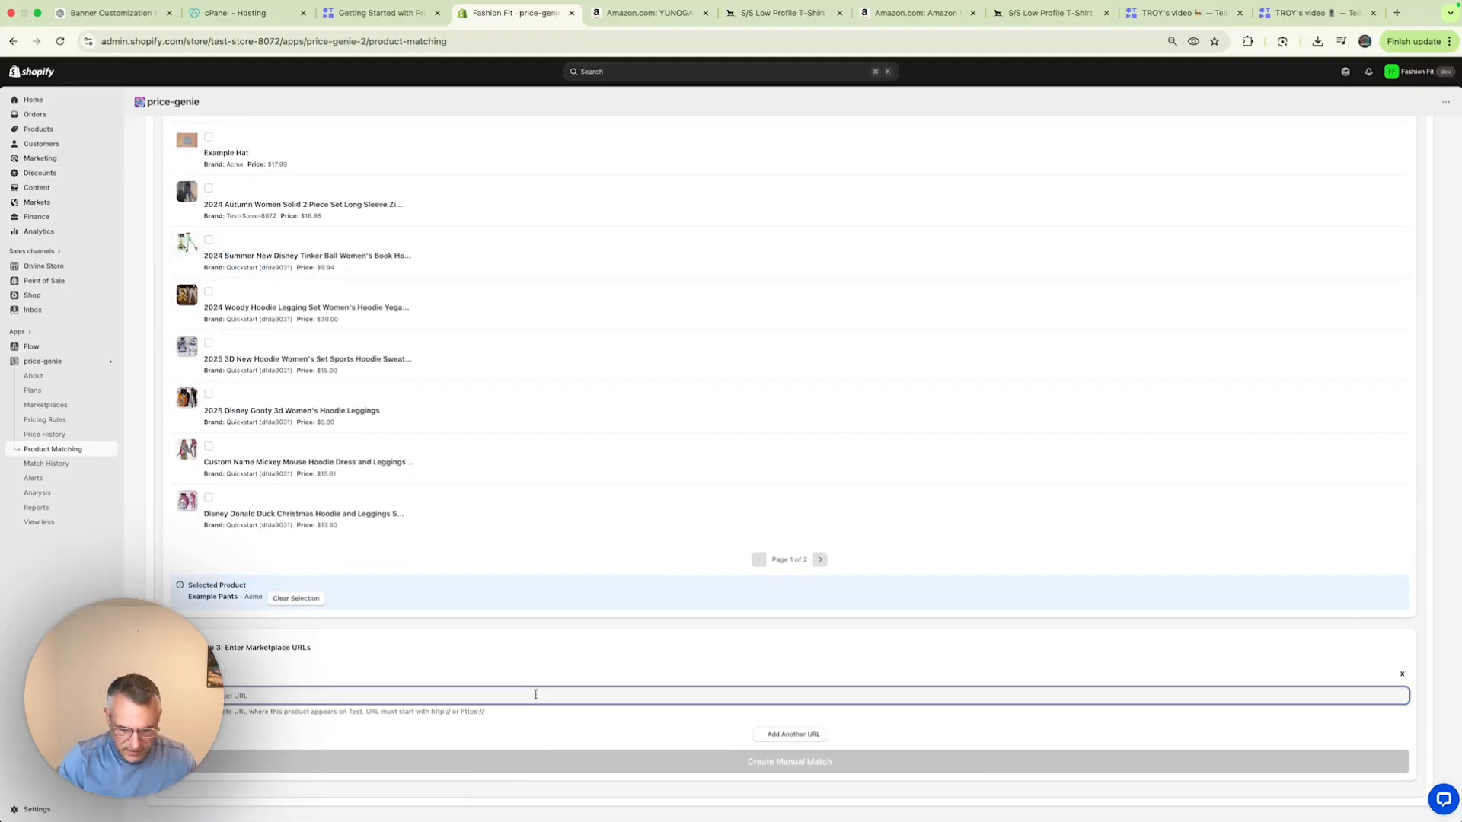
pyautogui.press('super+v')
pyautogui.click(683, 762)
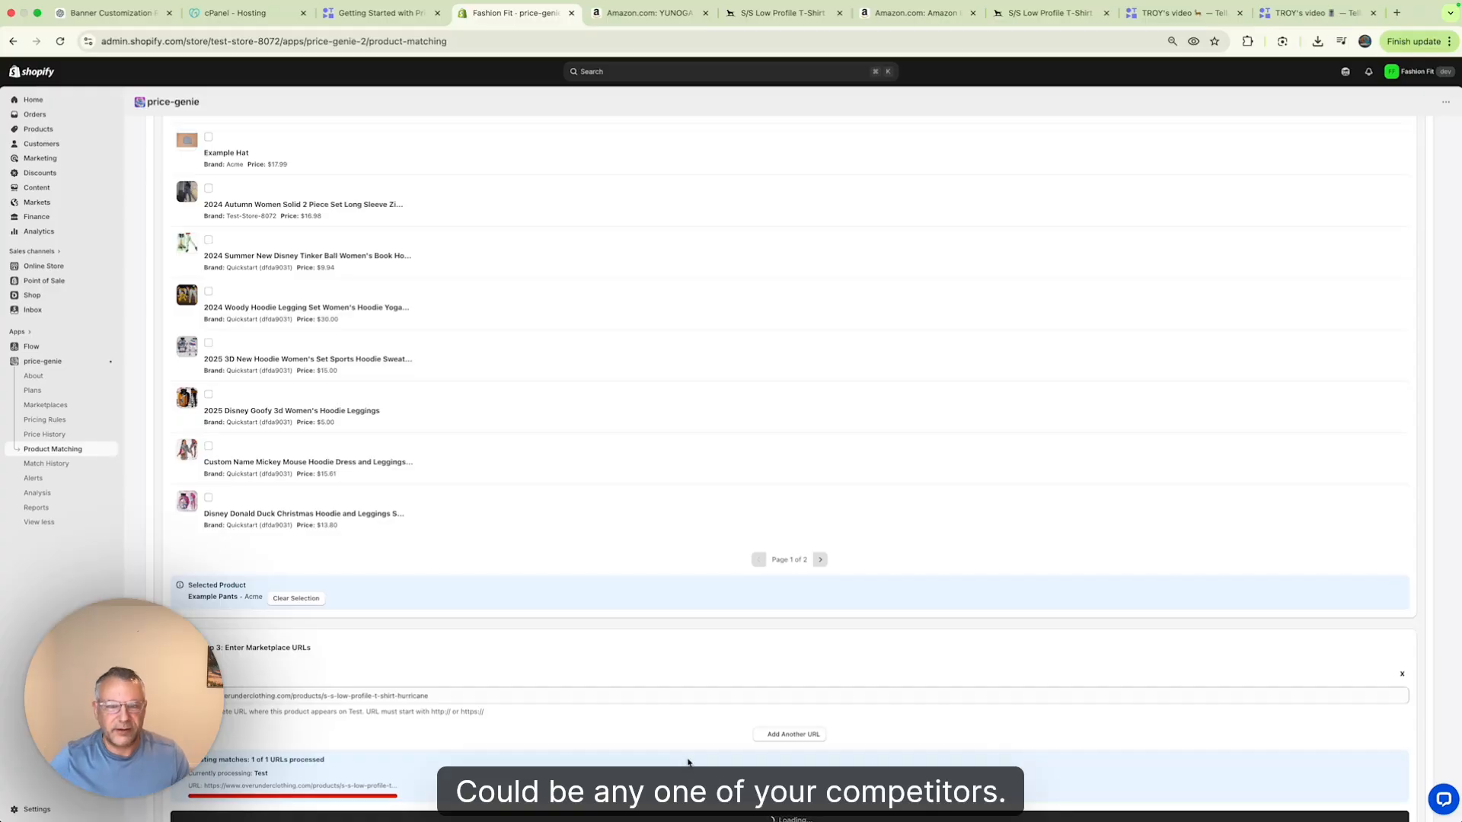
# Step: Open the mapped products overview to check the Example Pants mapping
pyautogui.scroll(-2, 824, 491)
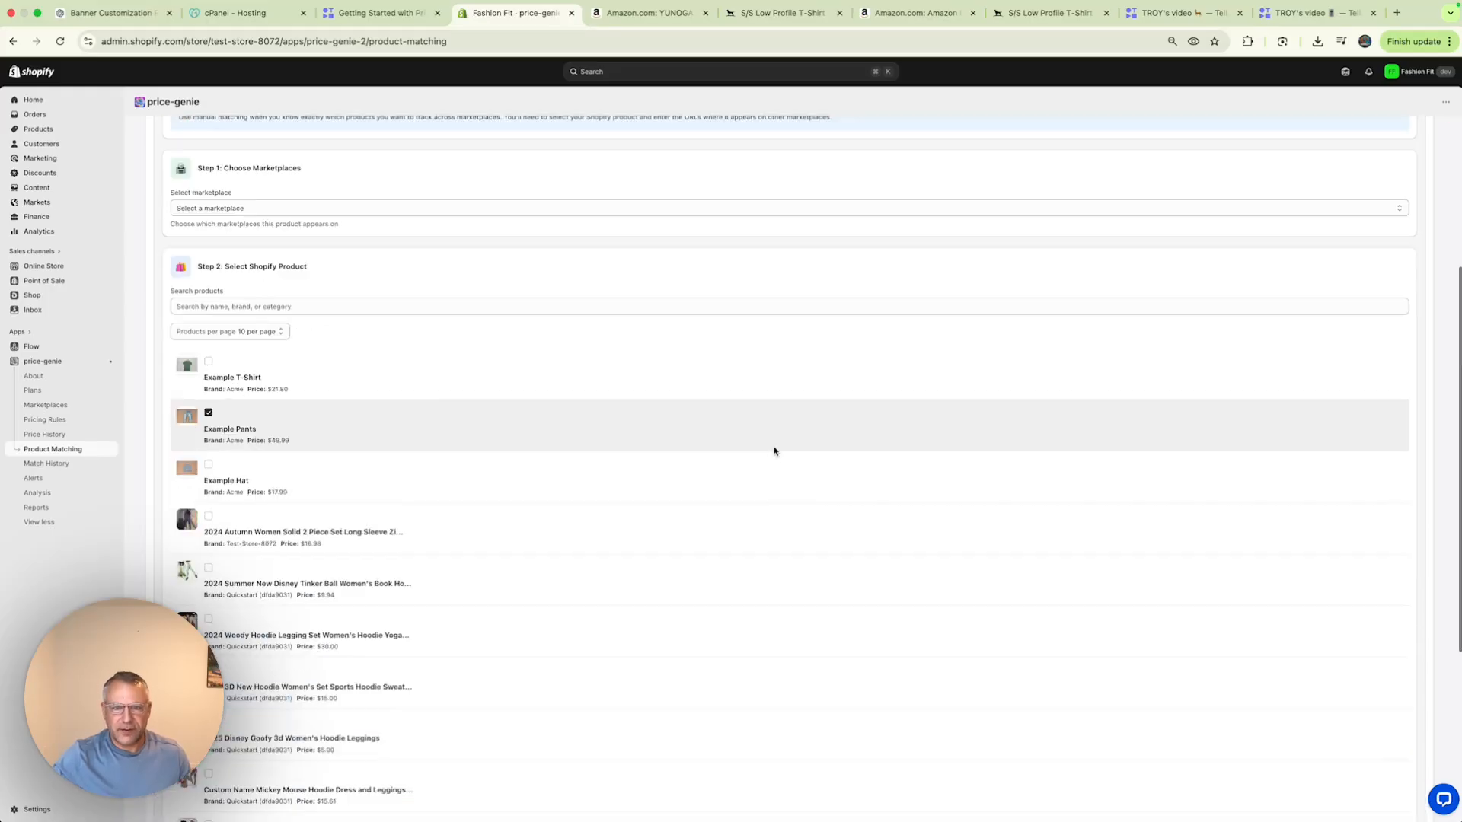
pyautogui.click(1147, 335)
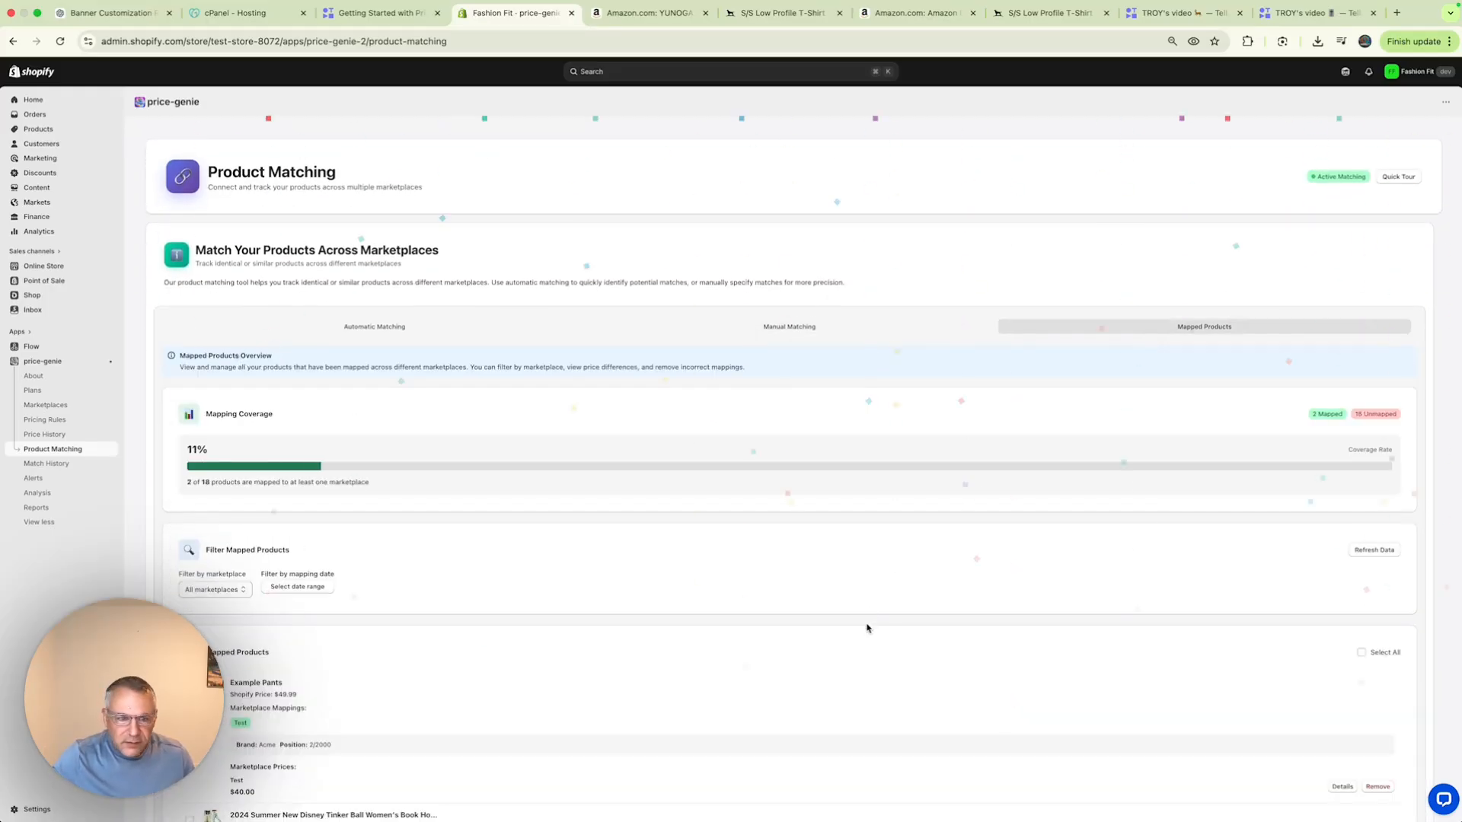
# Step: Review the match details of the mapped Example Pants and check the linked competitor product page for its price
pyautogui.scroll(-3, 868, 630)
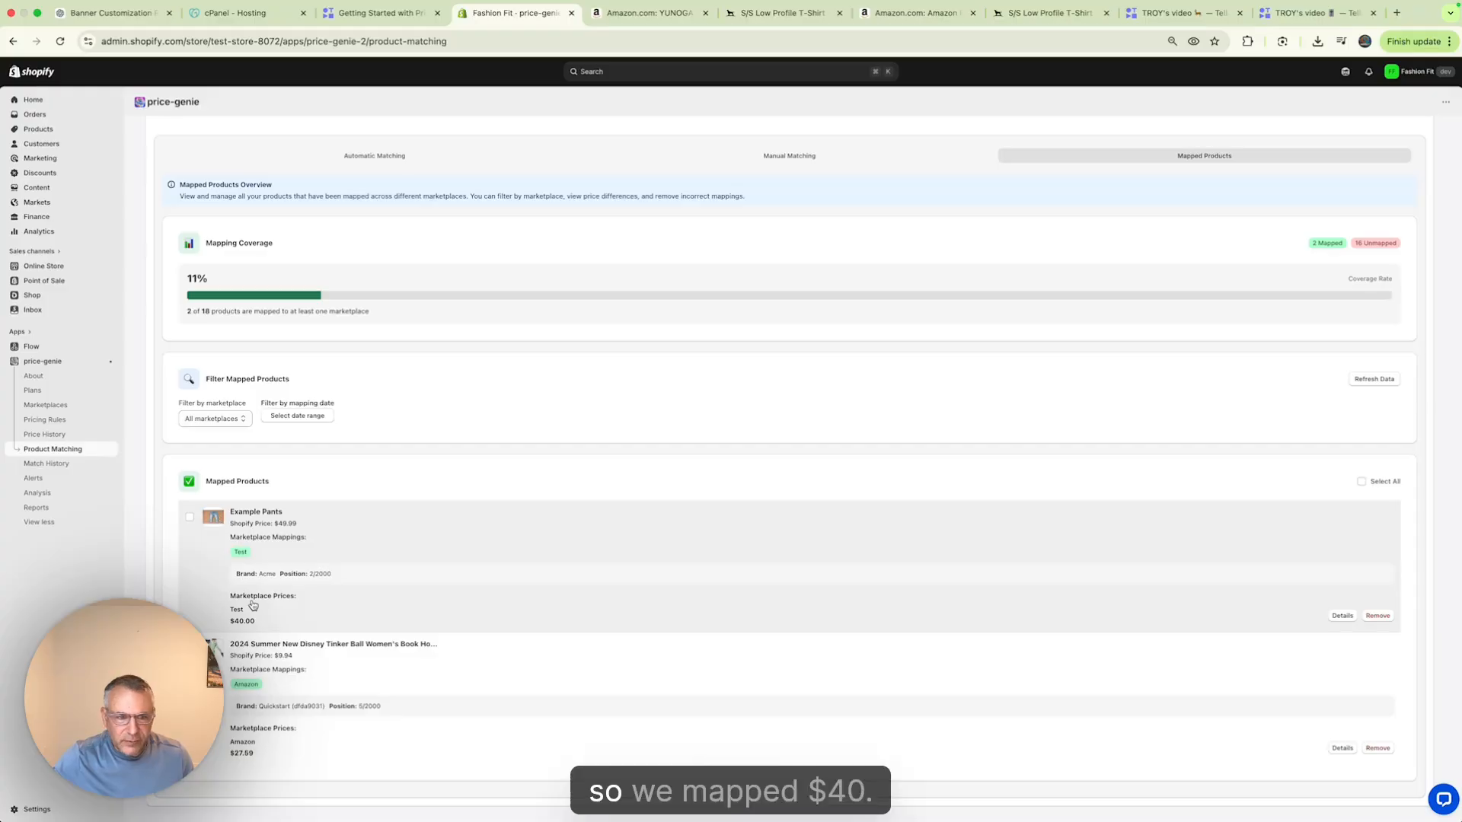
pyautogui.click(1341, 615)
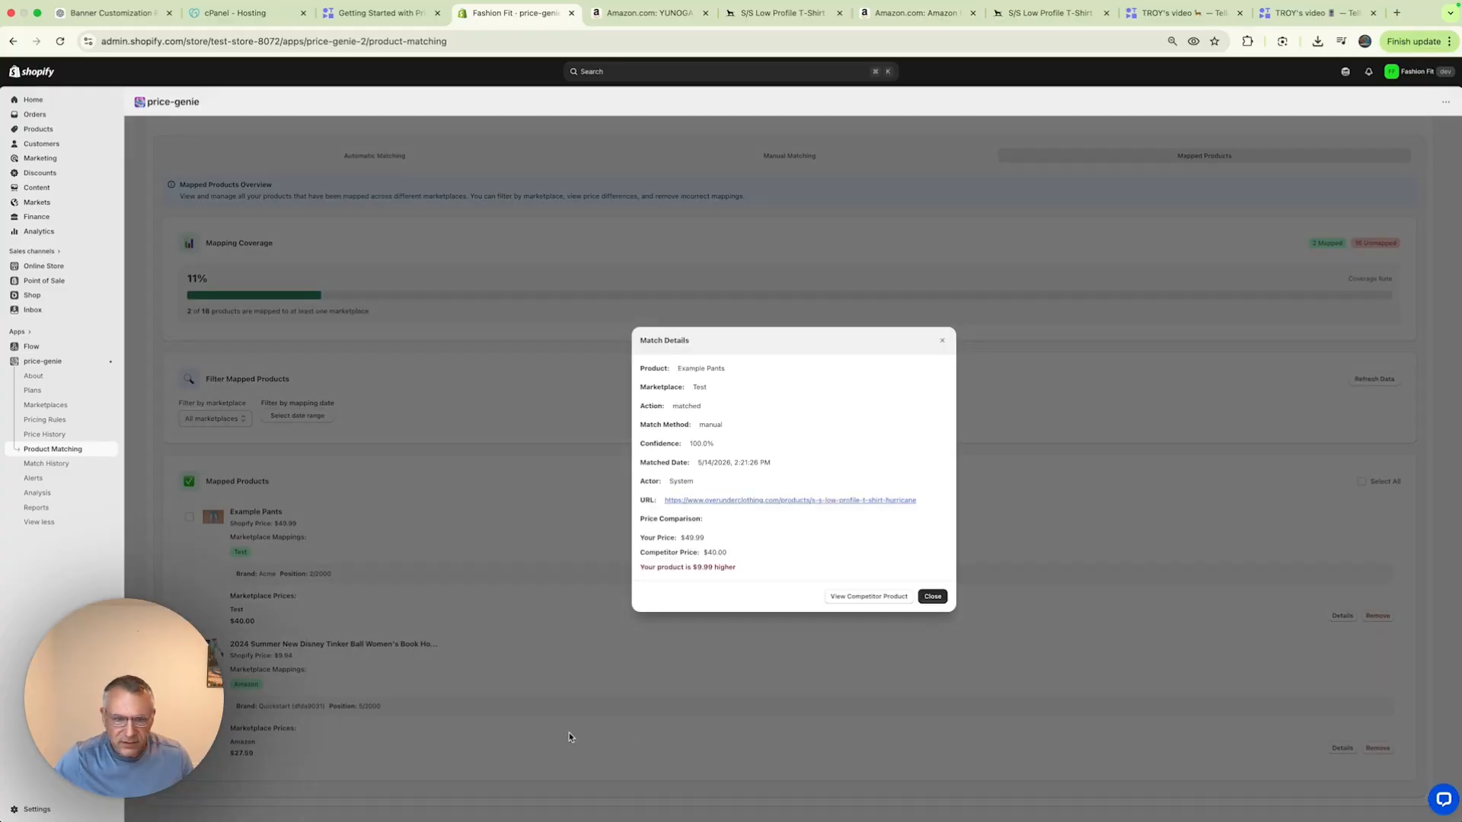
pyautogui.click(722, 500)
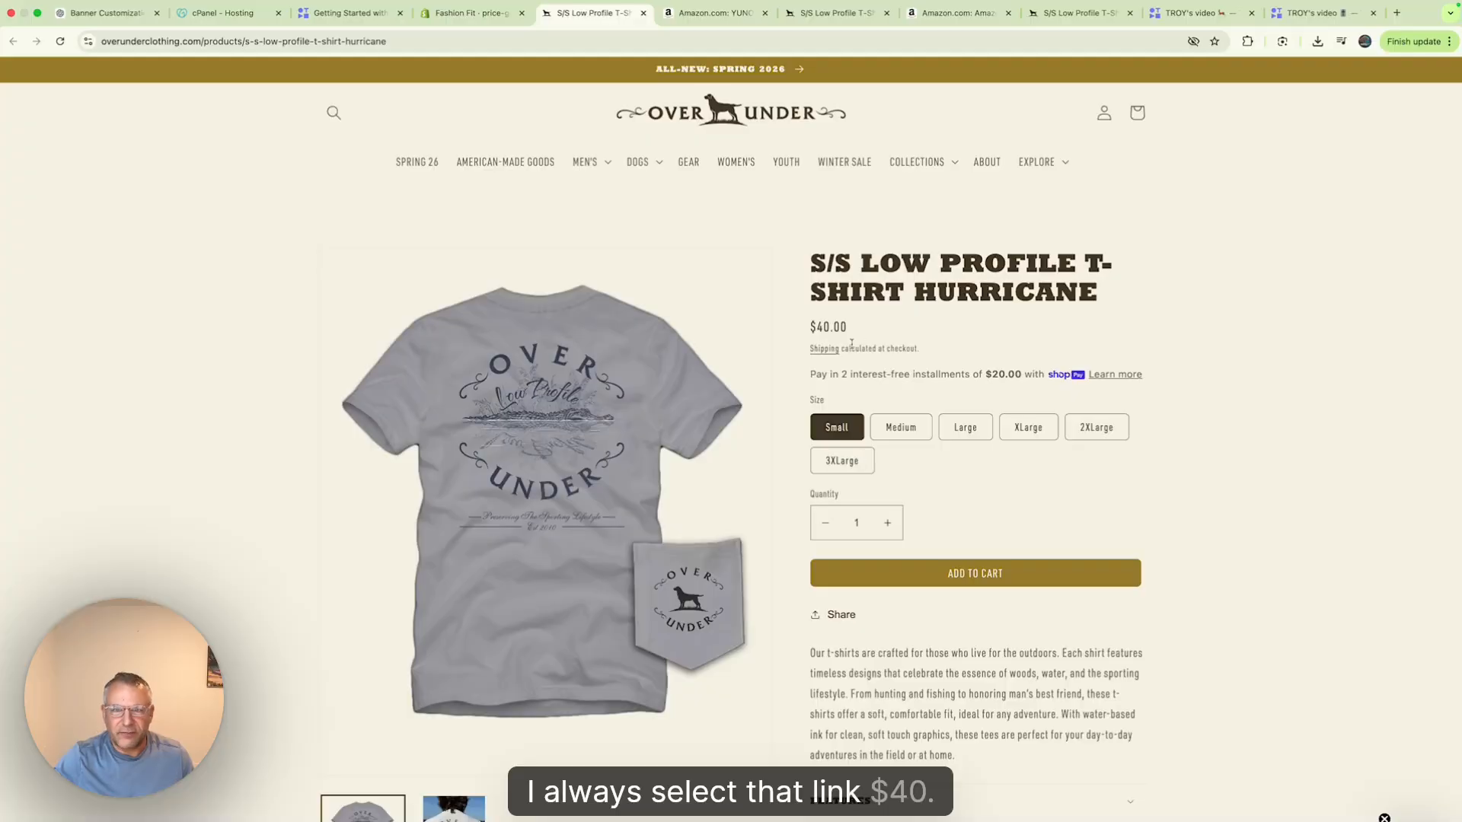
pyautogui.click(472, 13)
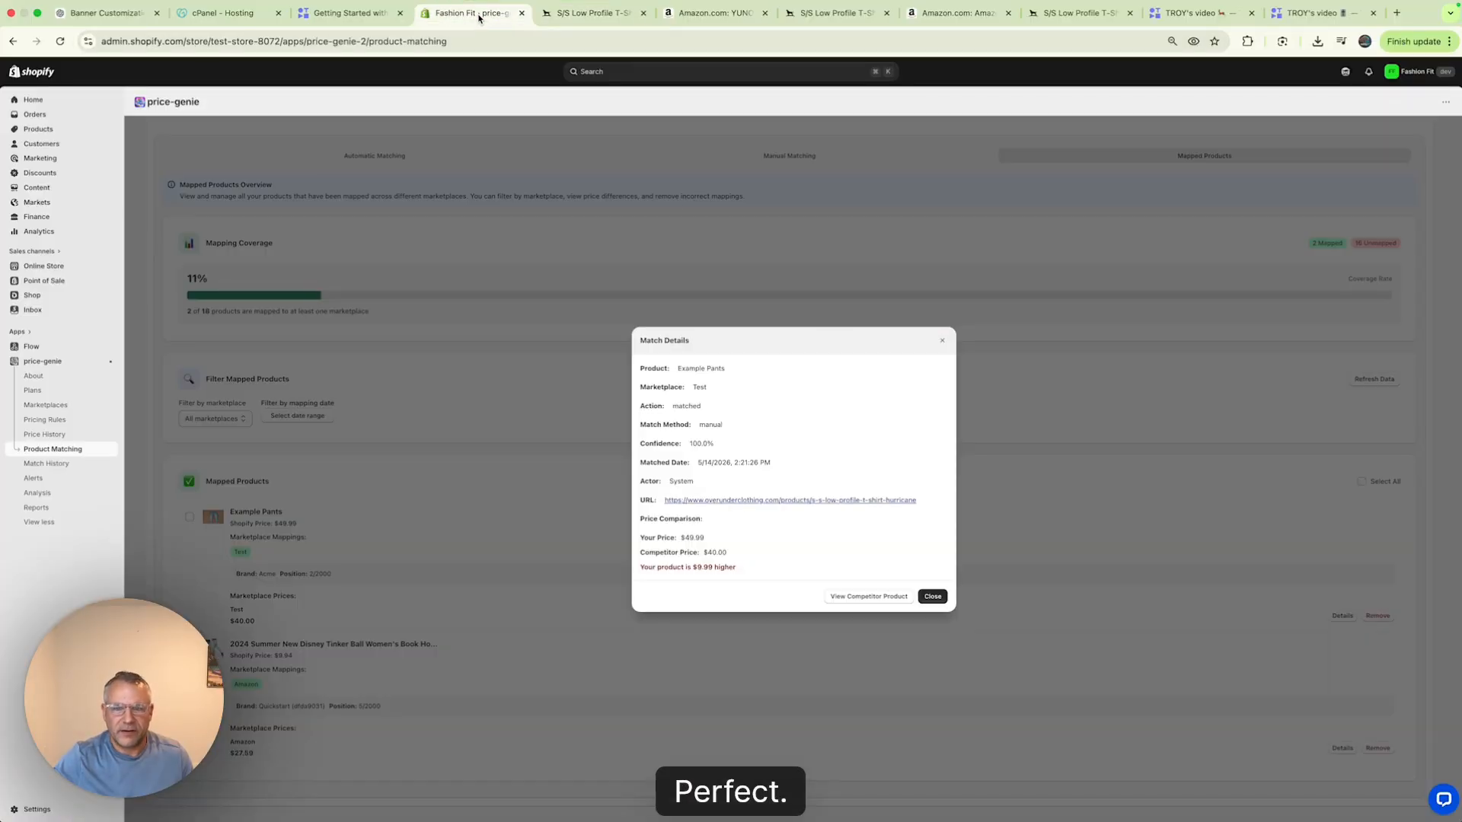
pyautogui.click(932, 597)
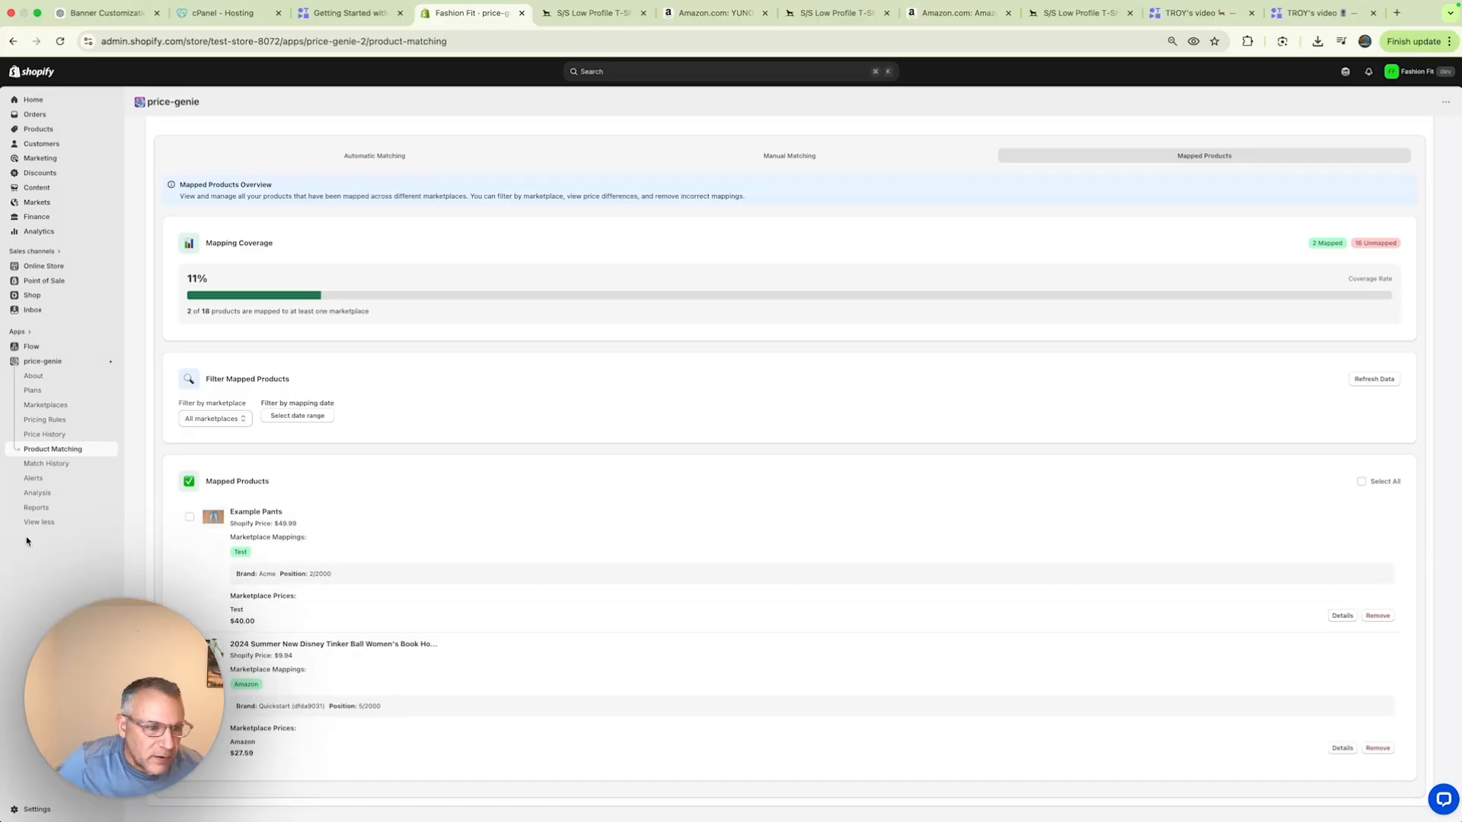
# Step: Open the pricing rules and delete the existing Test rule
pyautogui.click(45, 420)
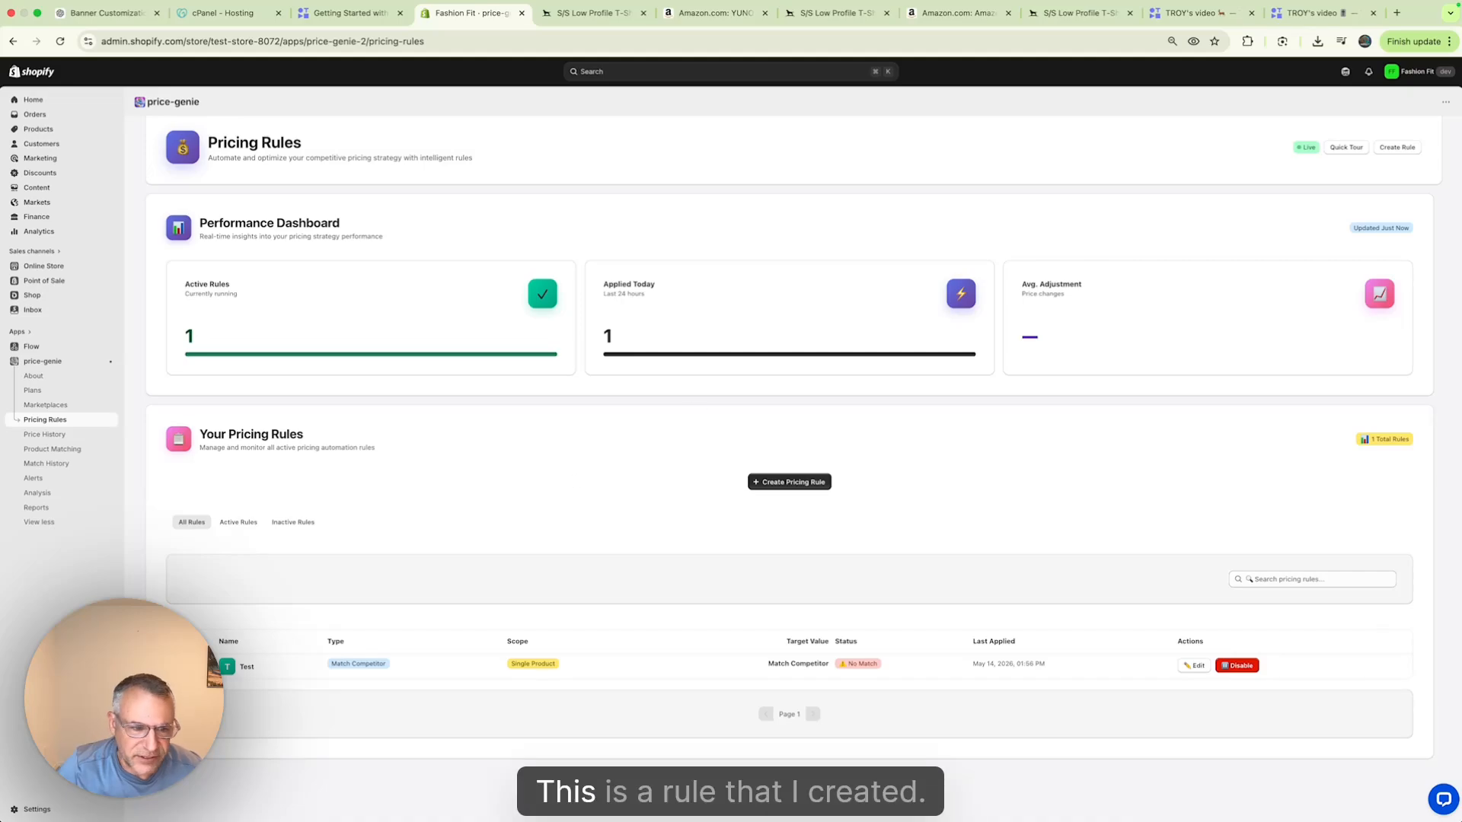
pyautogui.click(184, 666)
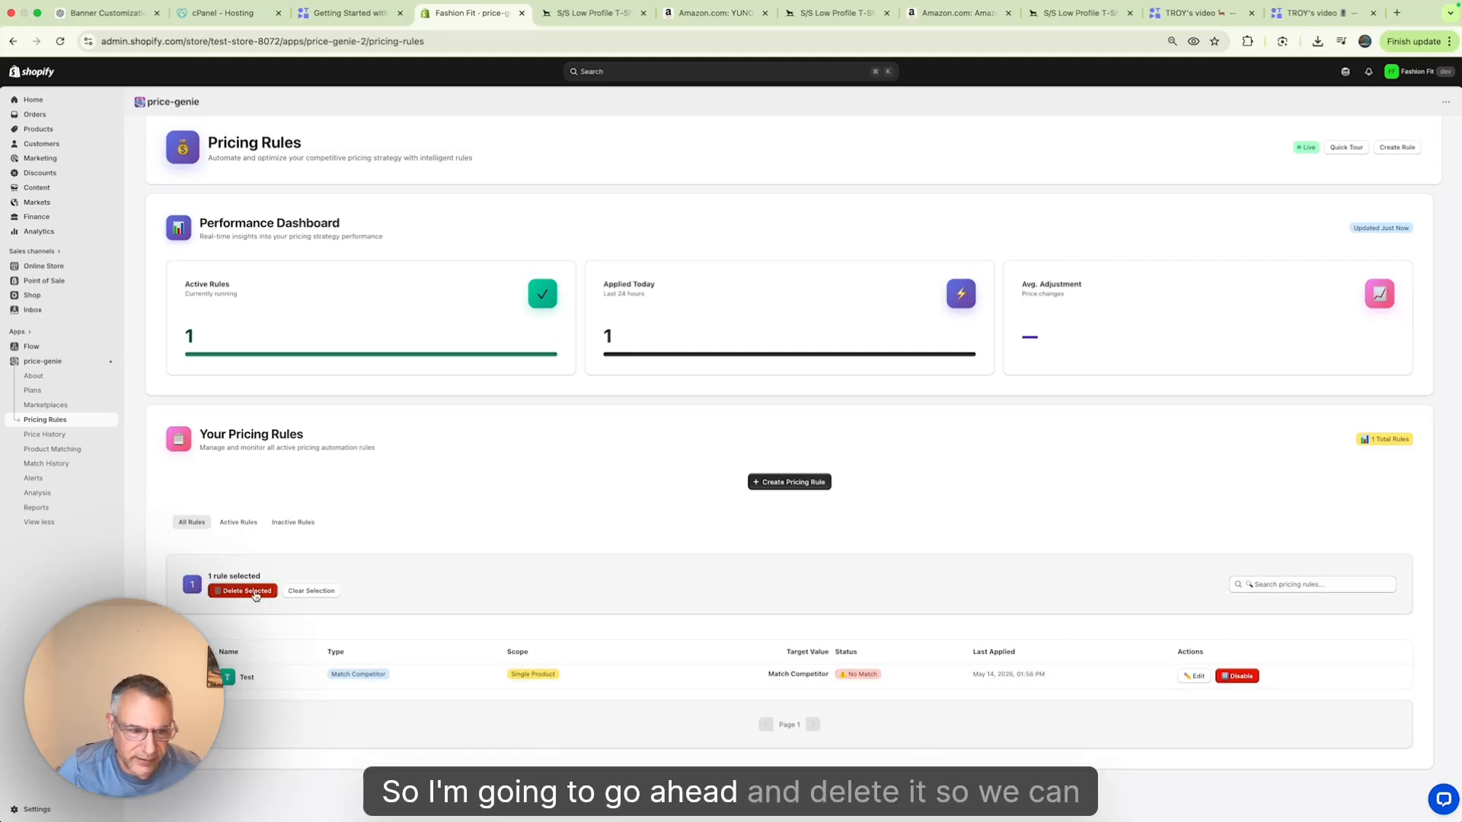
pyautogui.click(260, 592)
pyautogui.click(911, 537)
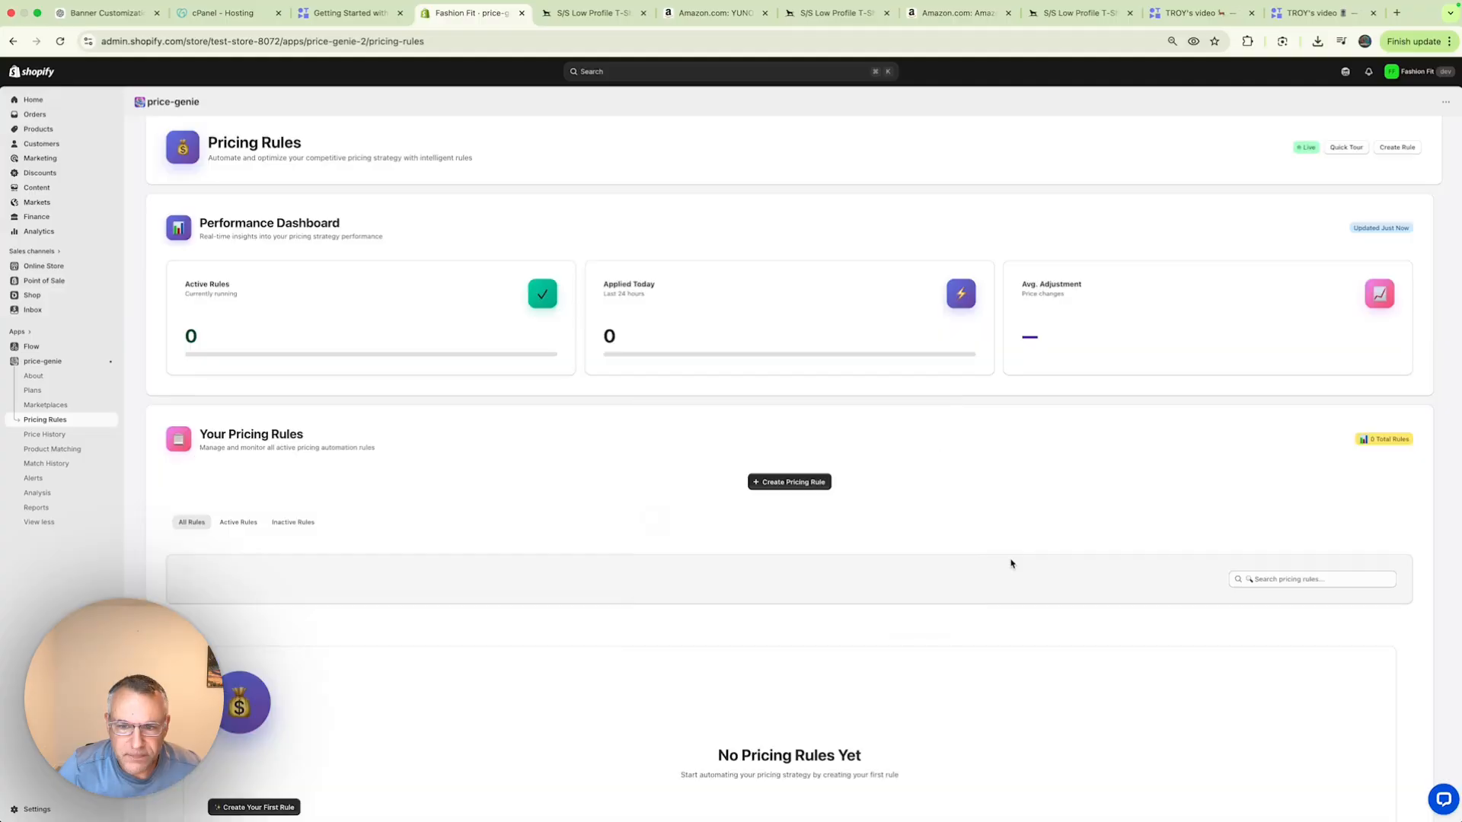
# Step: Start a new pricing rule and look over the available rule types and settings
pyautogui.click(790, 485)
pyautogui.click(647, 245)
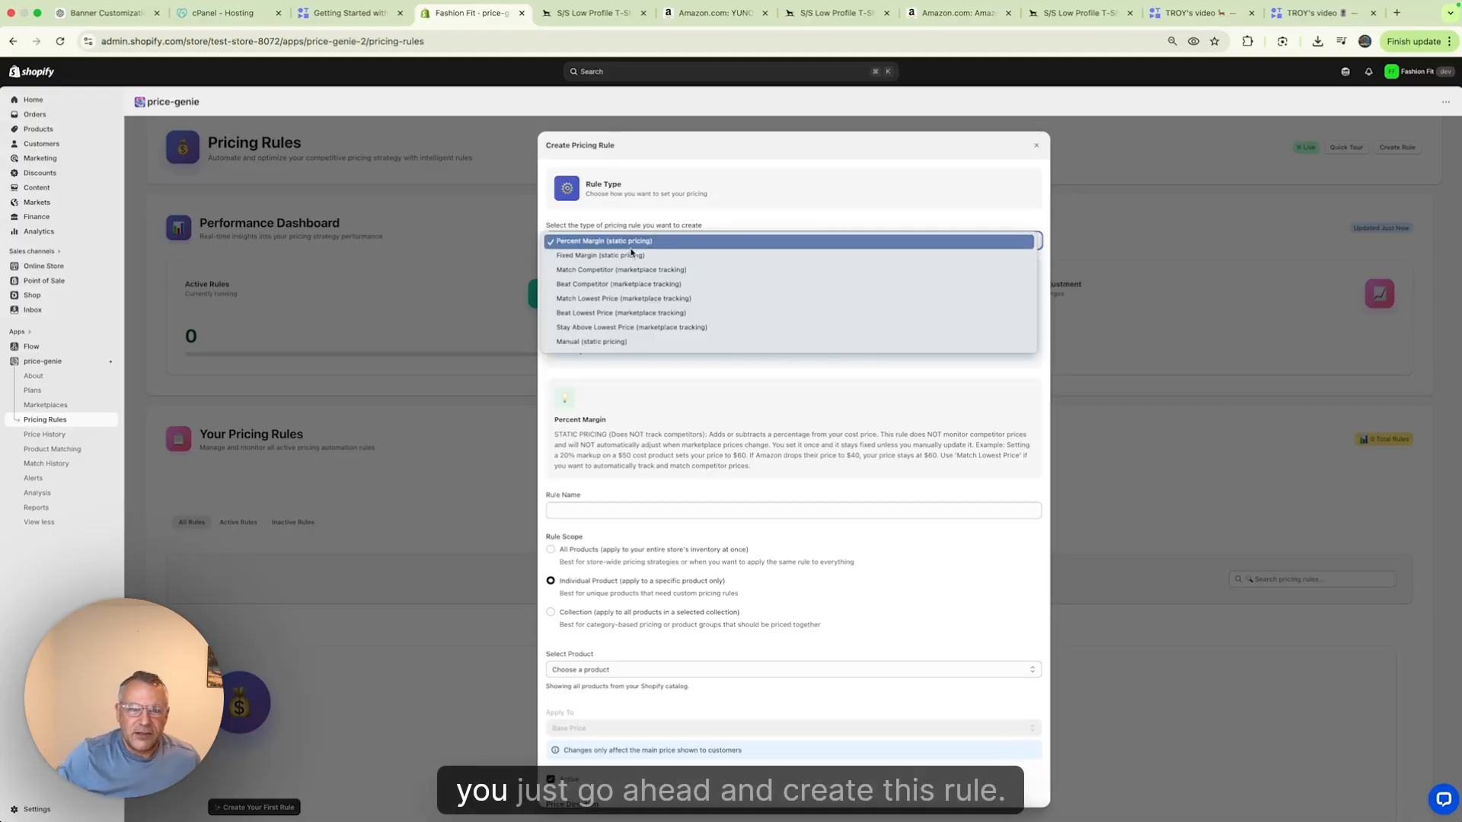
pyautogui.click(636, 518)
pyautogui.click(645, 508)
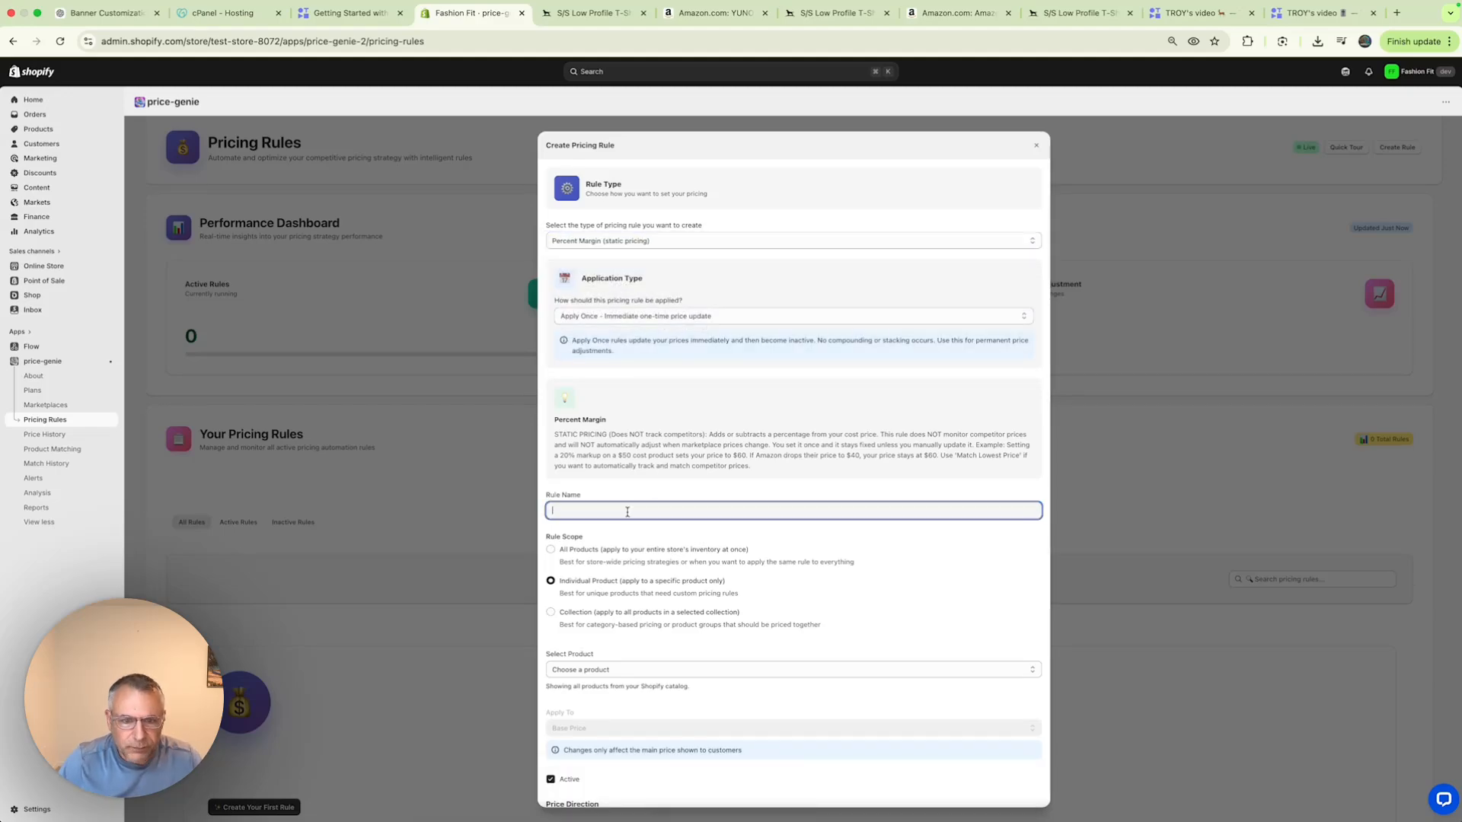
pyautogui.scroll(-5, 621, 487)
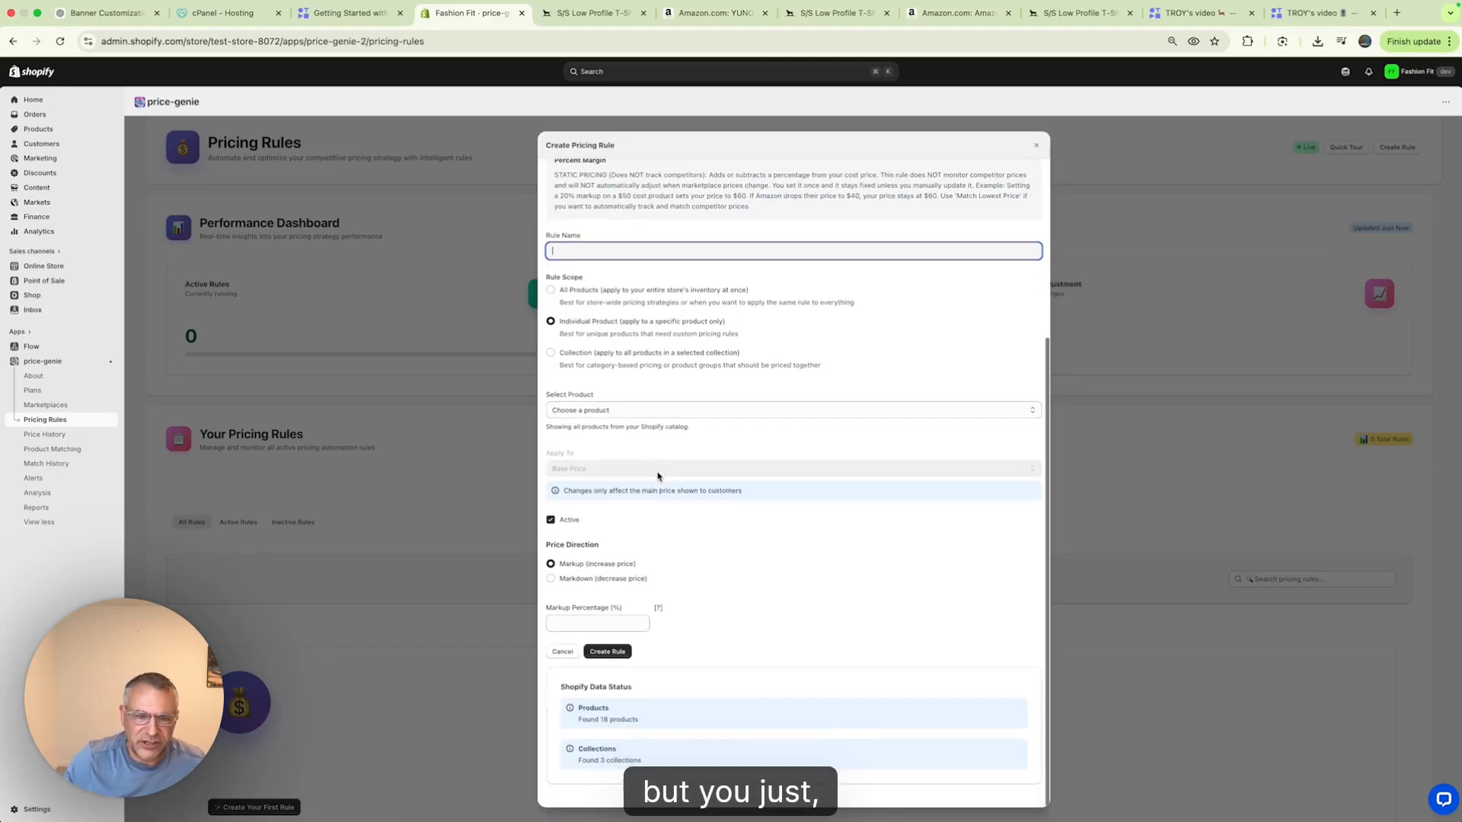
pyautogui.scroll(5, 654, 477)
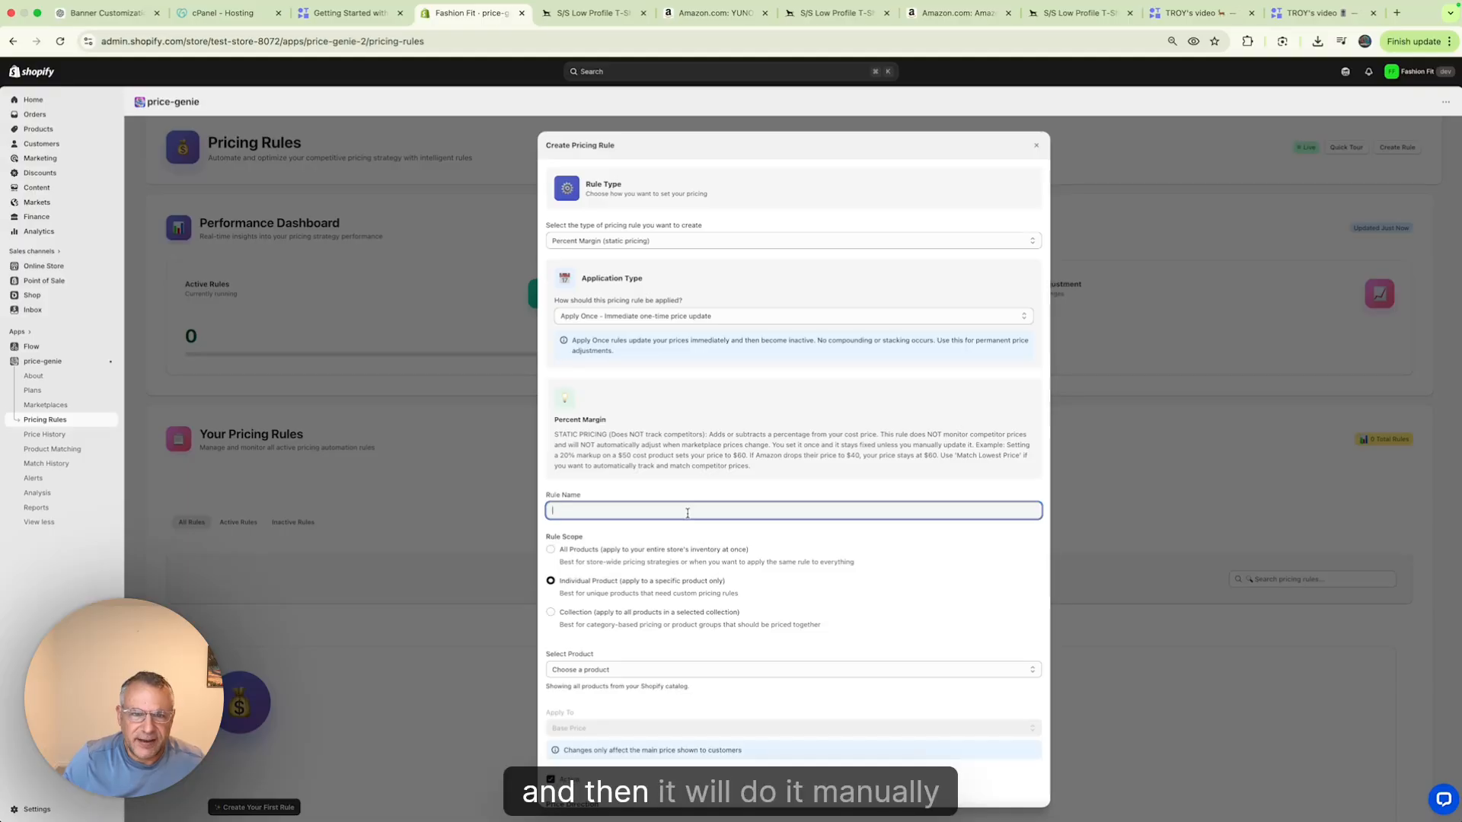
# Step: Set the rule type to Fixed Margin (static pricing) and keep Apply Once as the application type
pyautogui.click(652, 314)
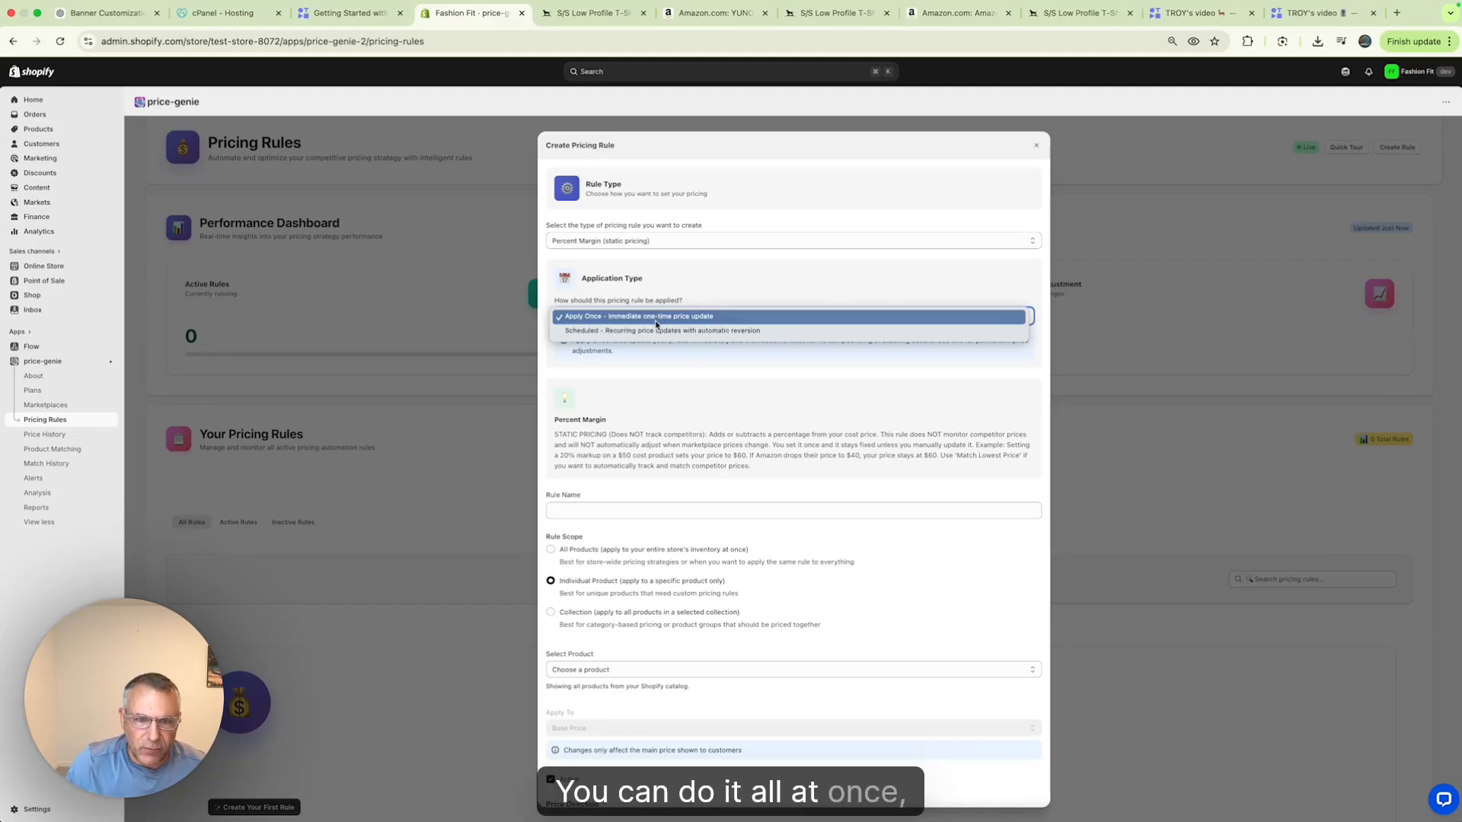
pyautogui.click(655, 319)
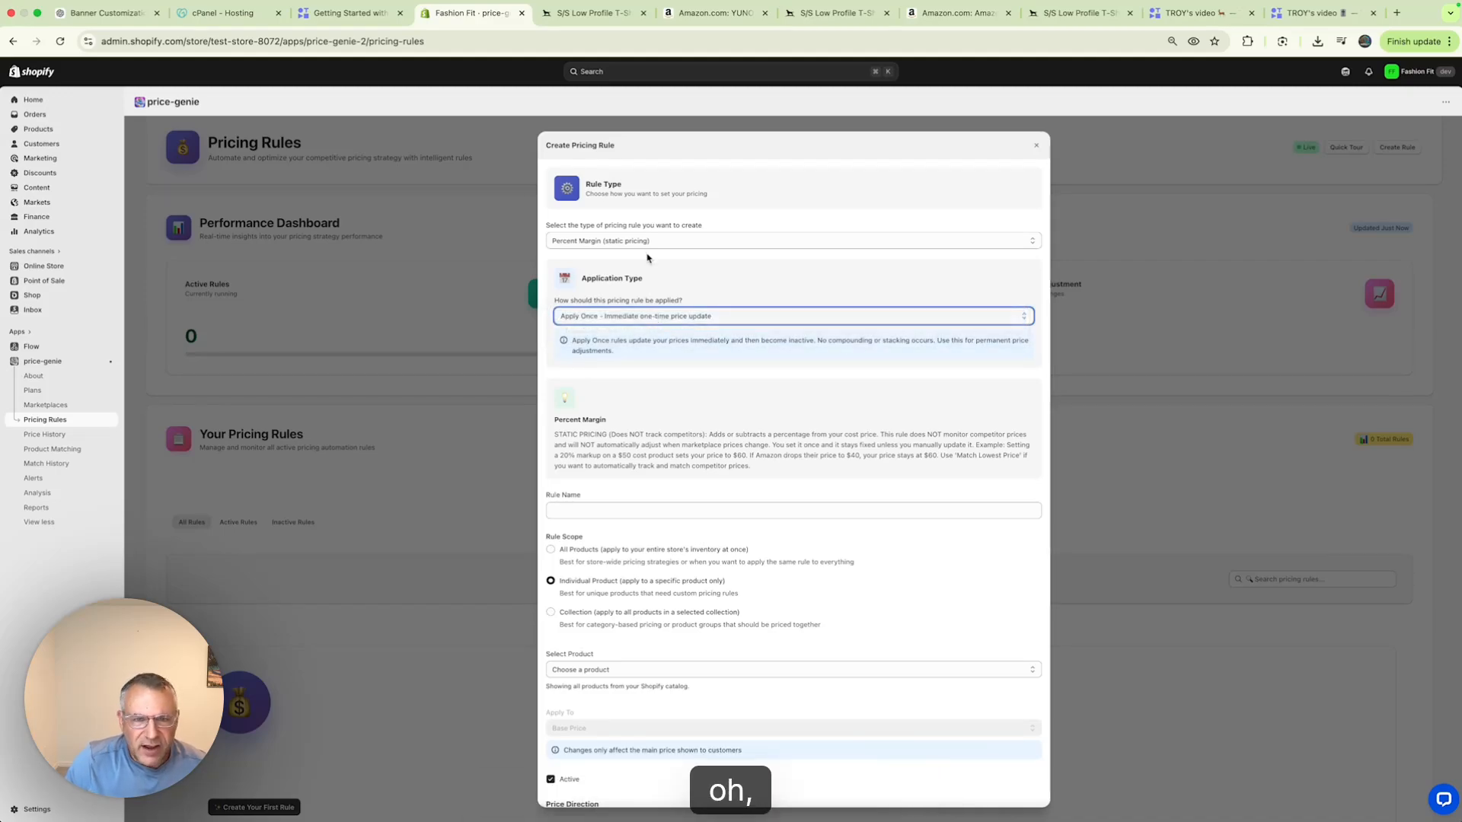
pyautogui.click(643, 244)
pyautogui.click(643, 242)
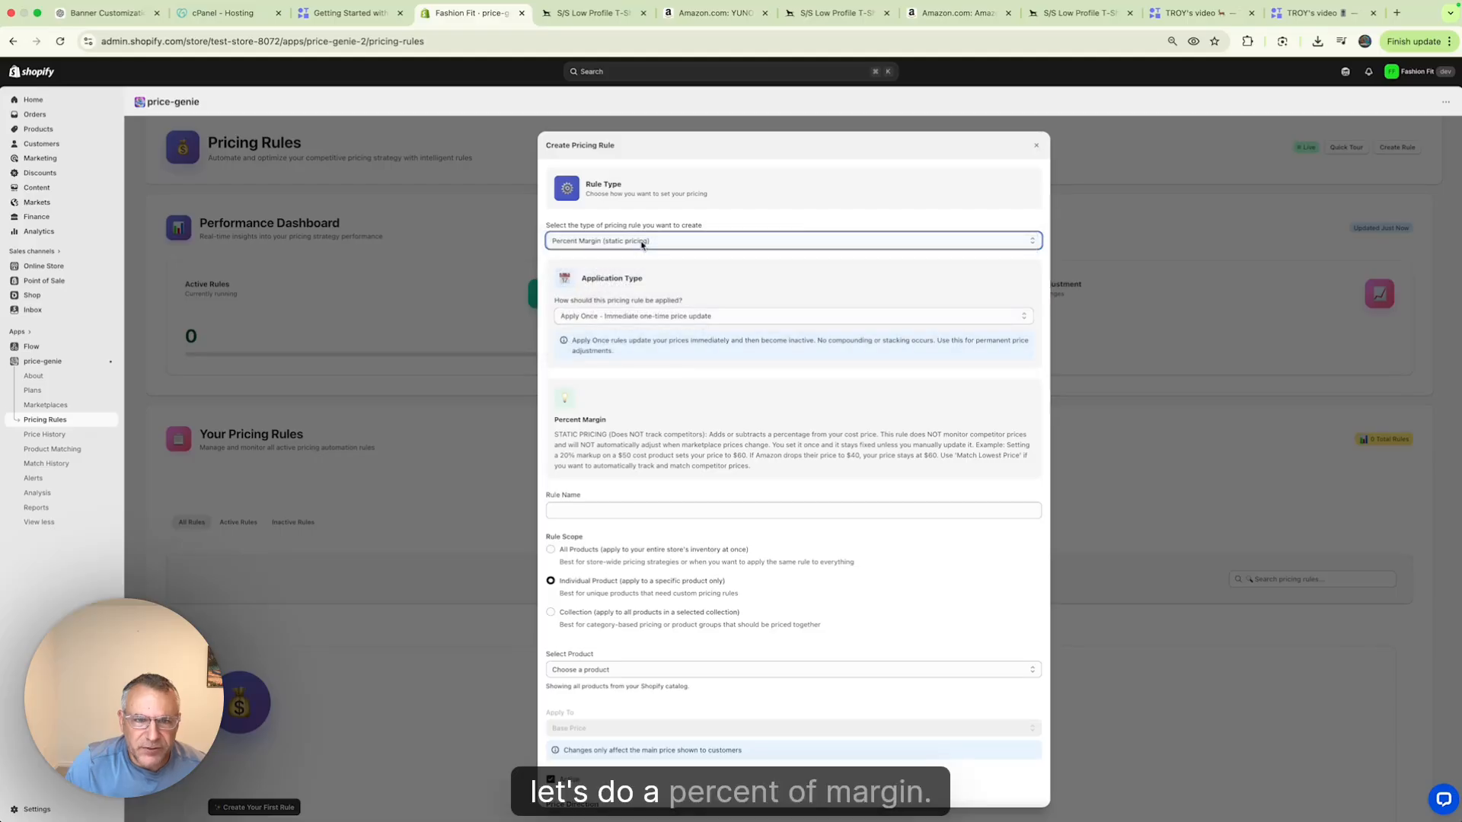
pyautogui.click(641, 244)
pyautogui.click(638, 255)
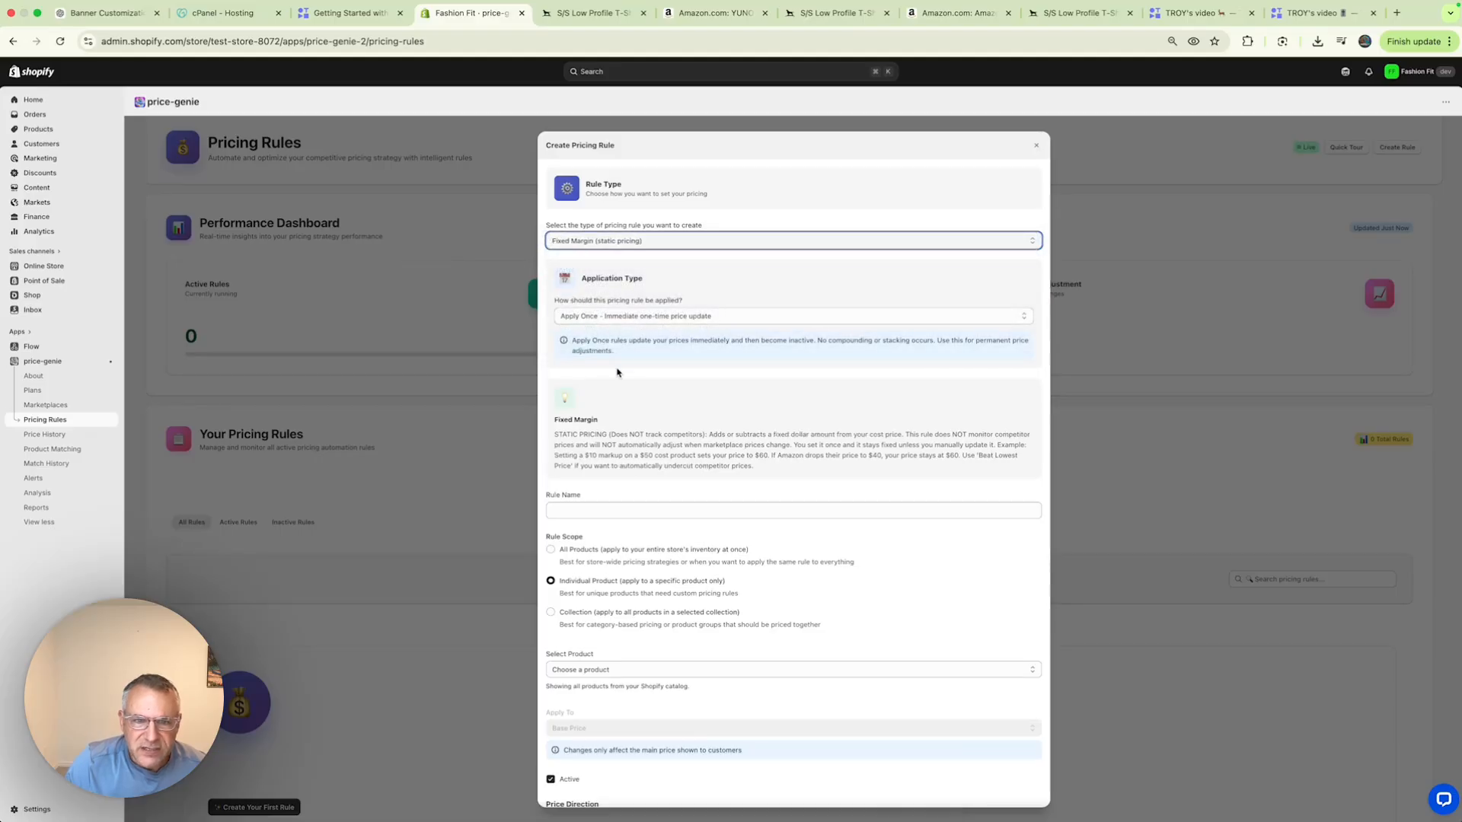
pyautogui.click(640, 319)
pyautogui.click(638, 316)
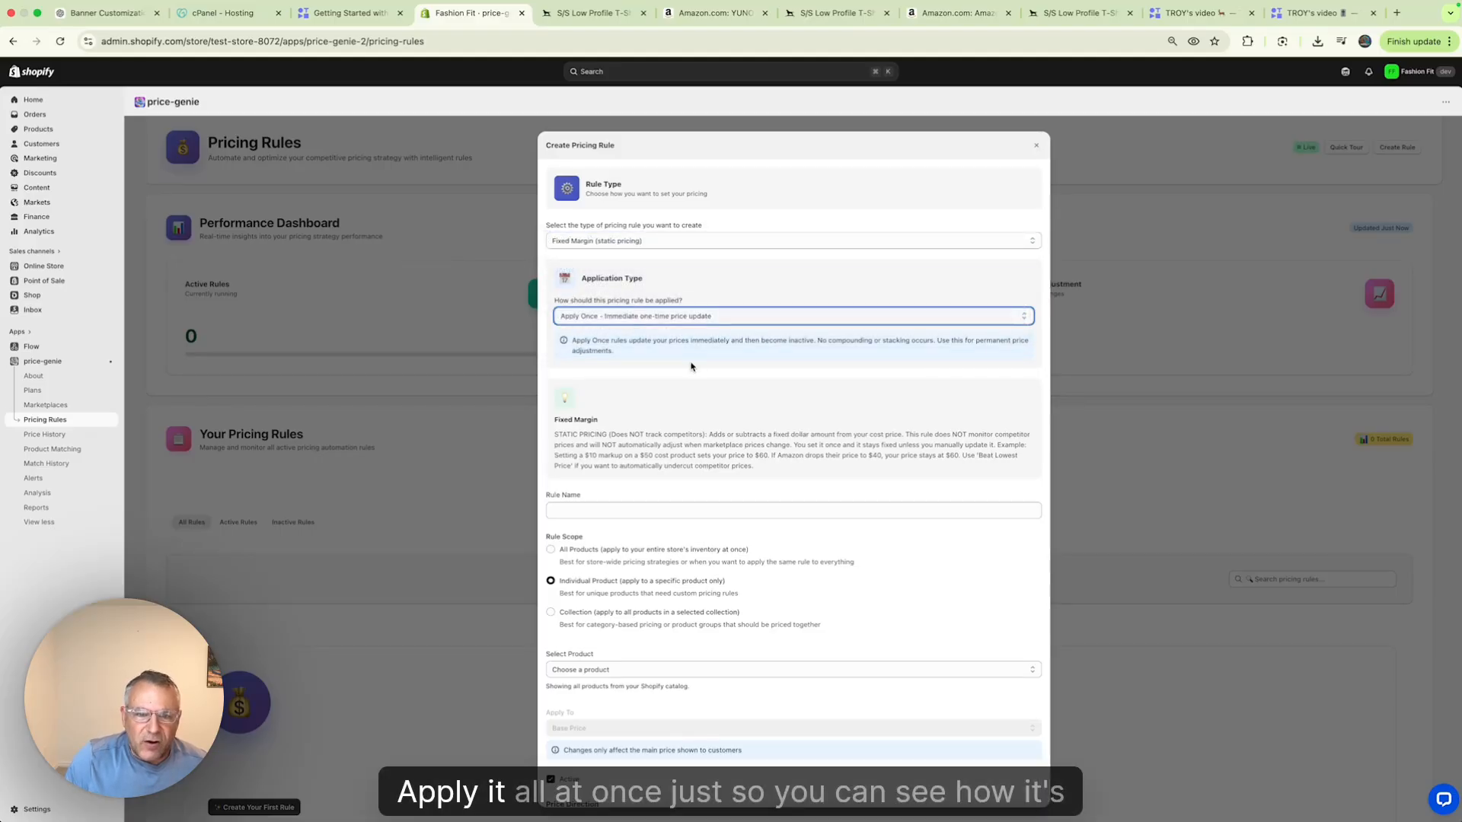
# Step: Name the pricing rule "test static" and set its scope to All Products
pyautogui.scroll(-3, 621, 411)
pyautogui.click(622, 407)
pyautogui.write('tes')
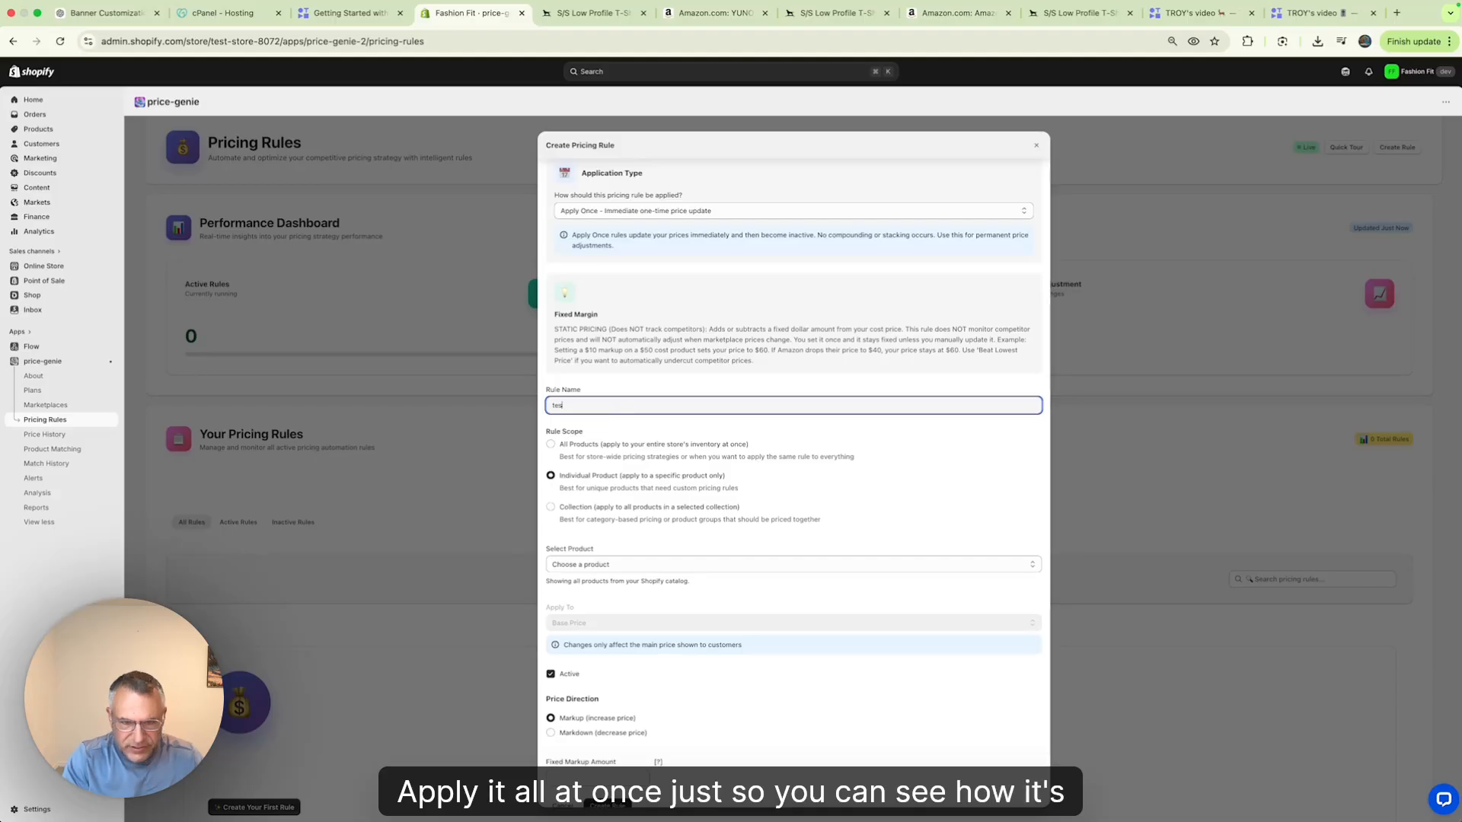
pyautogui.write('t')
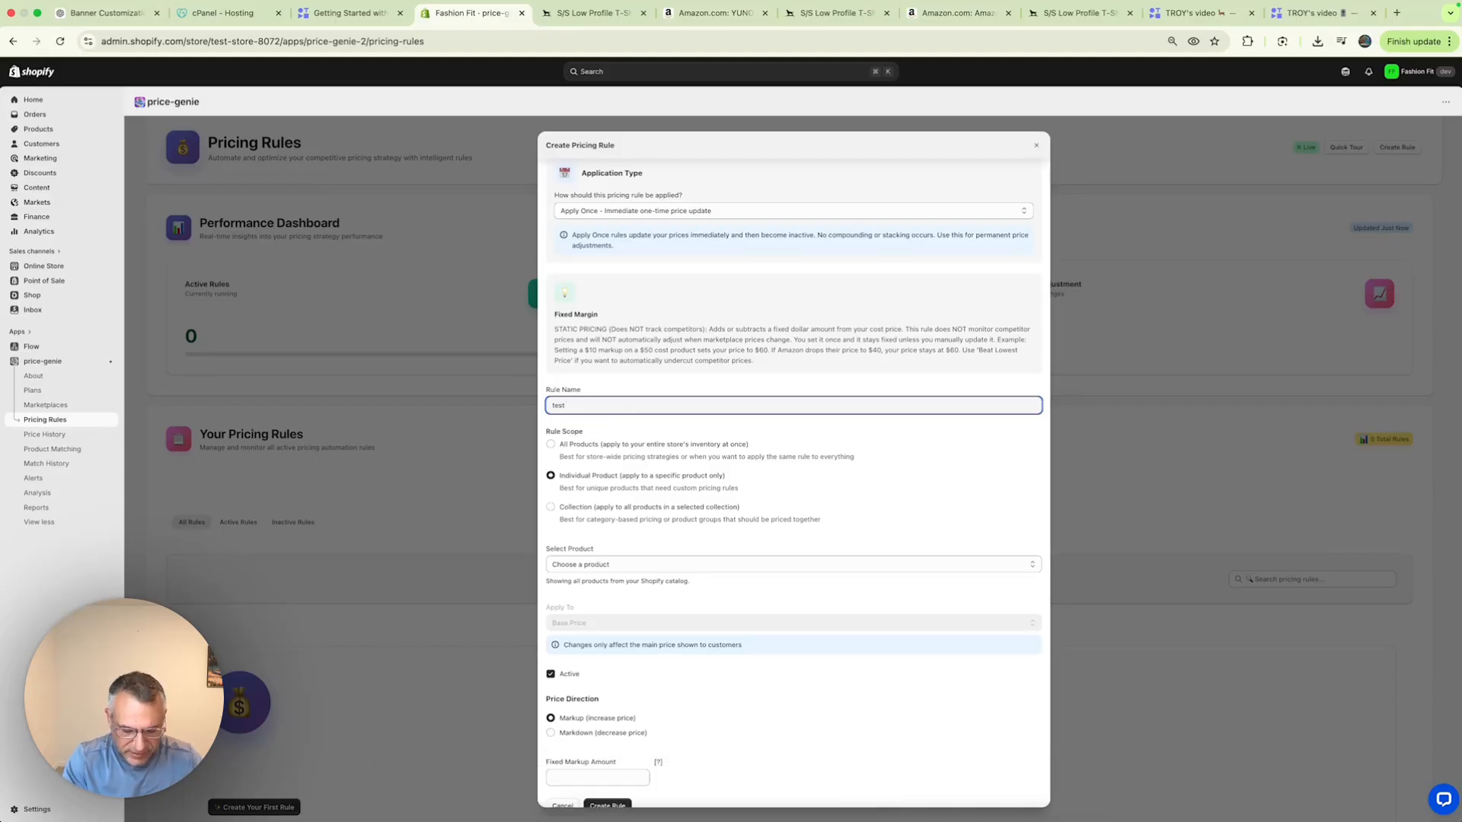
pyautogui.write(' stat')
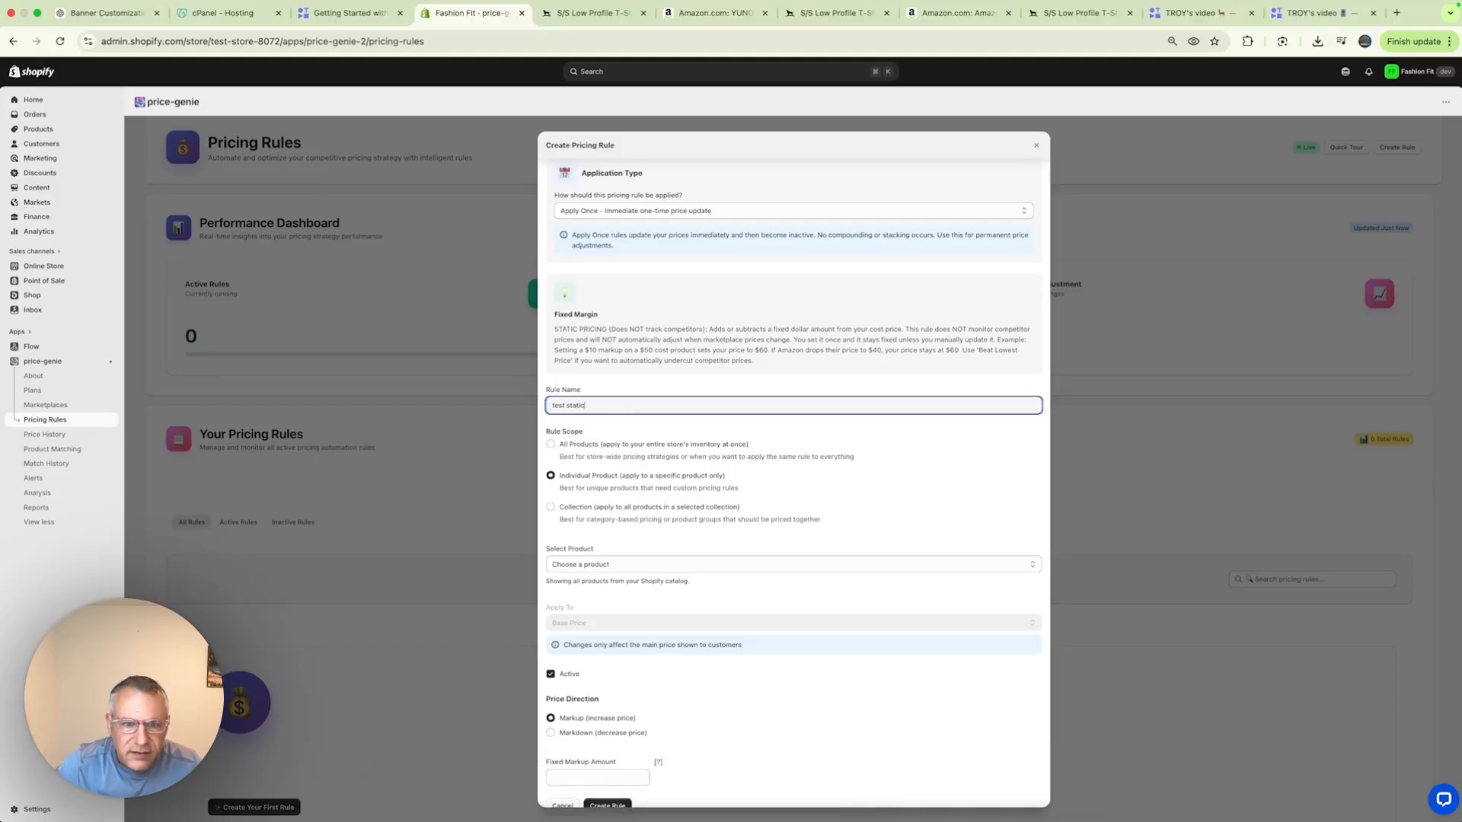
pyautogui.write('ic')
pyautogui.scroll(-2, 619, 408)
pyautogui.click(551, 384)
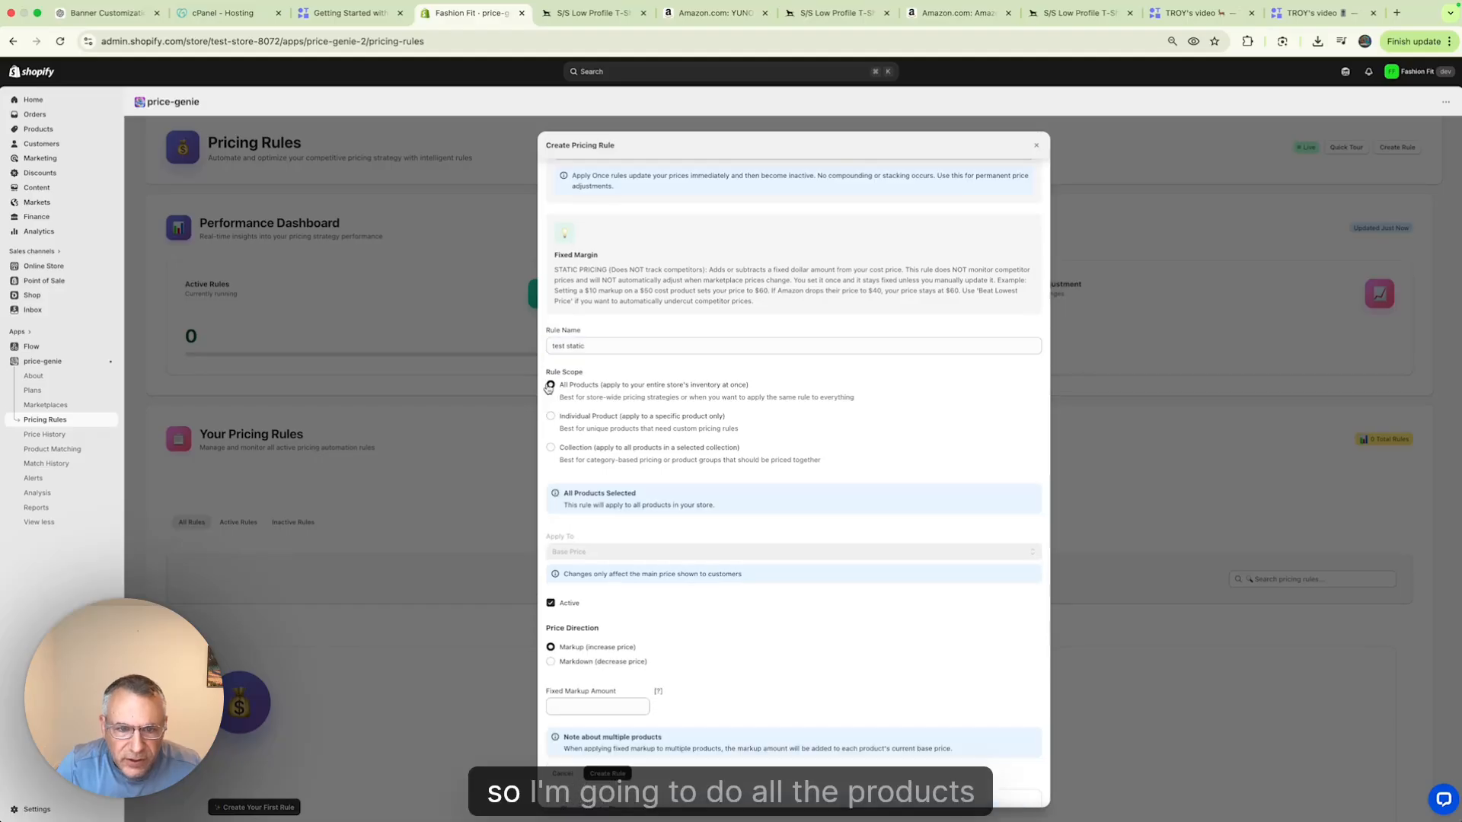
# Step: Set the fixed markup amount to 10 and create the pricing rule
pyautogui.scroll(-3, 636, 436)
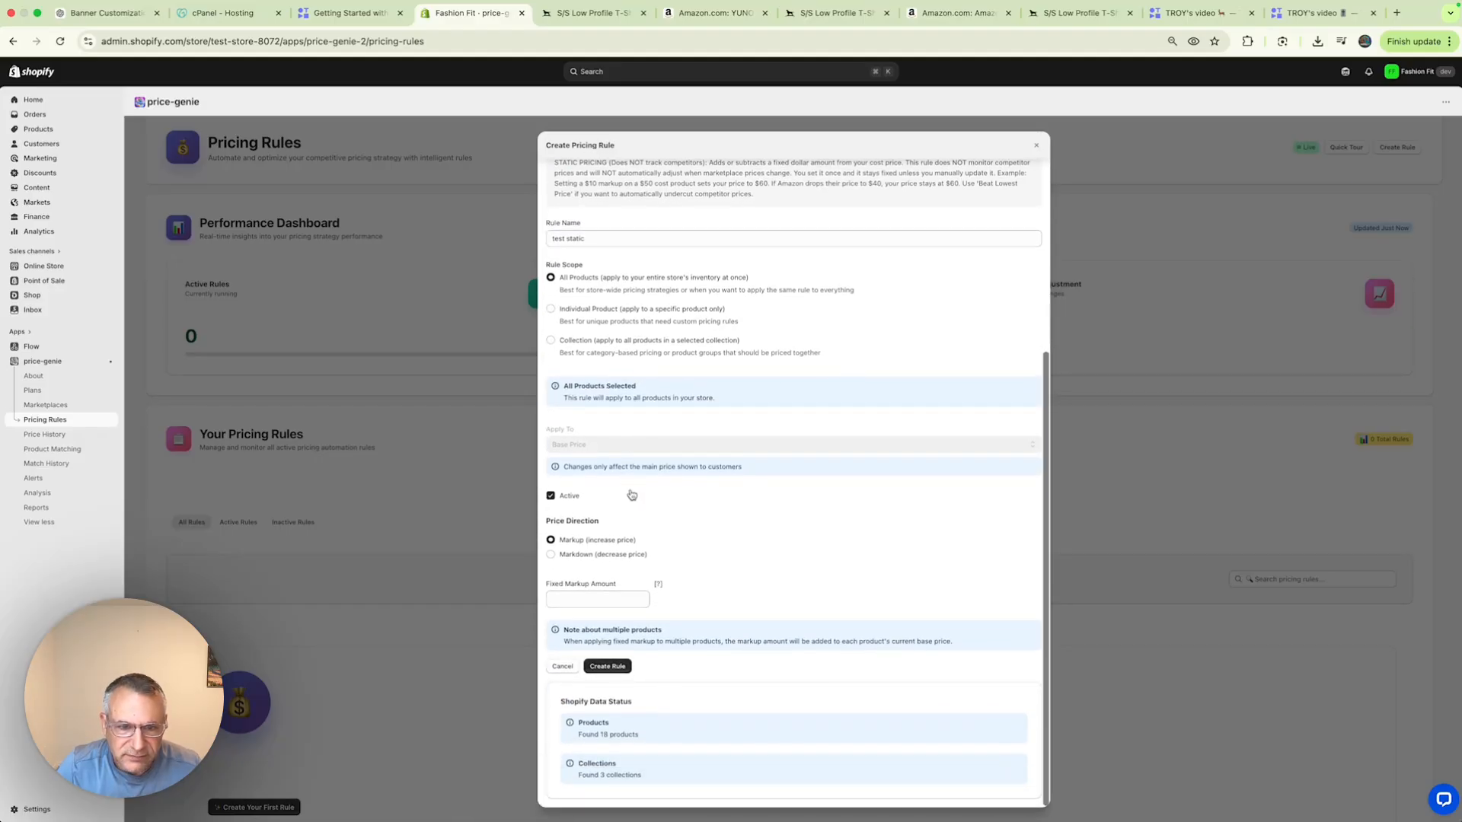
pyautogui.click(587, 598)
pyautogui.scroll(-1, 587, 597)
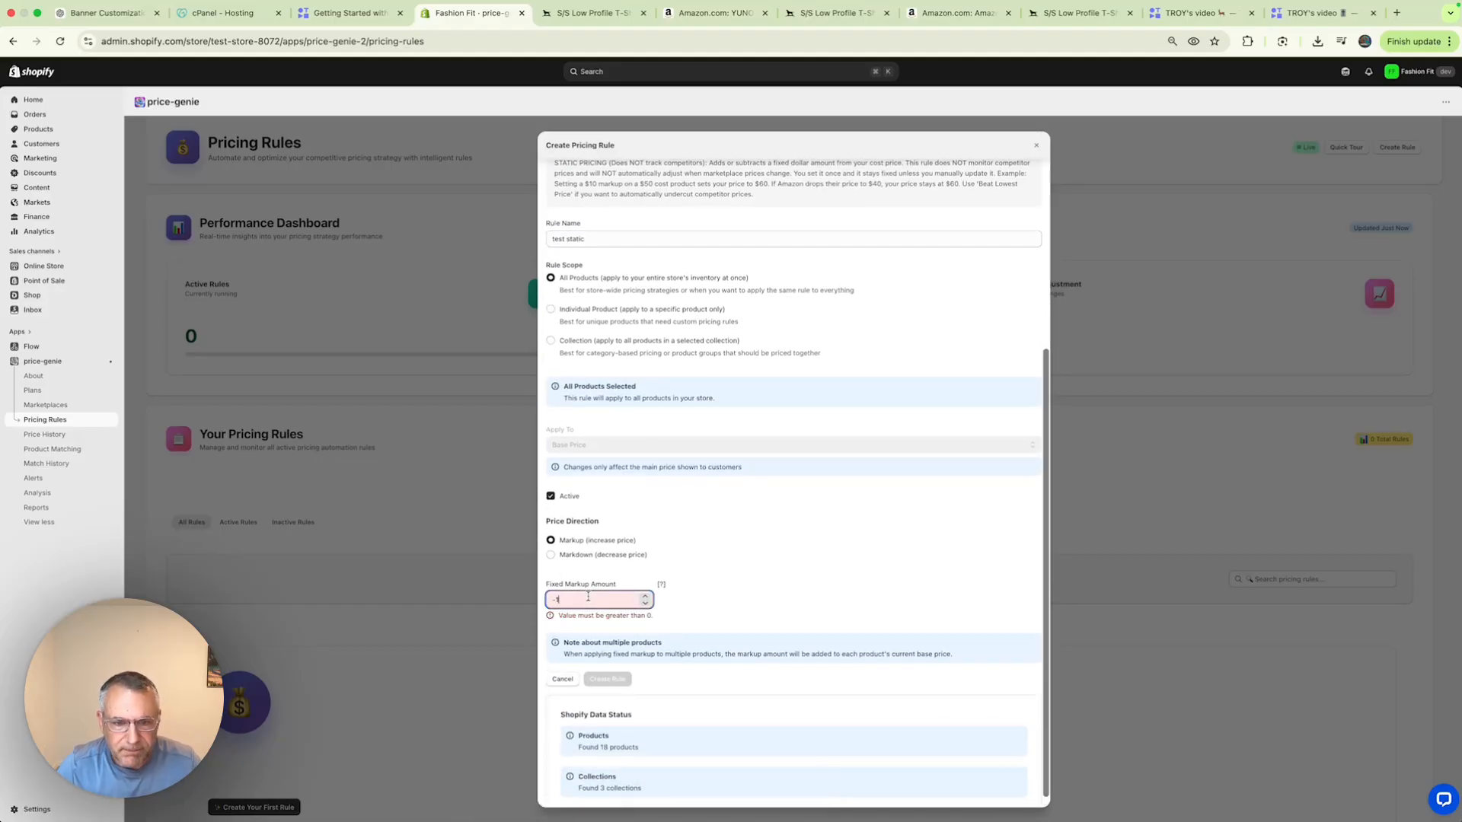
pyautogui.press('BackSpace')
pyautogui.press('BackSpace')
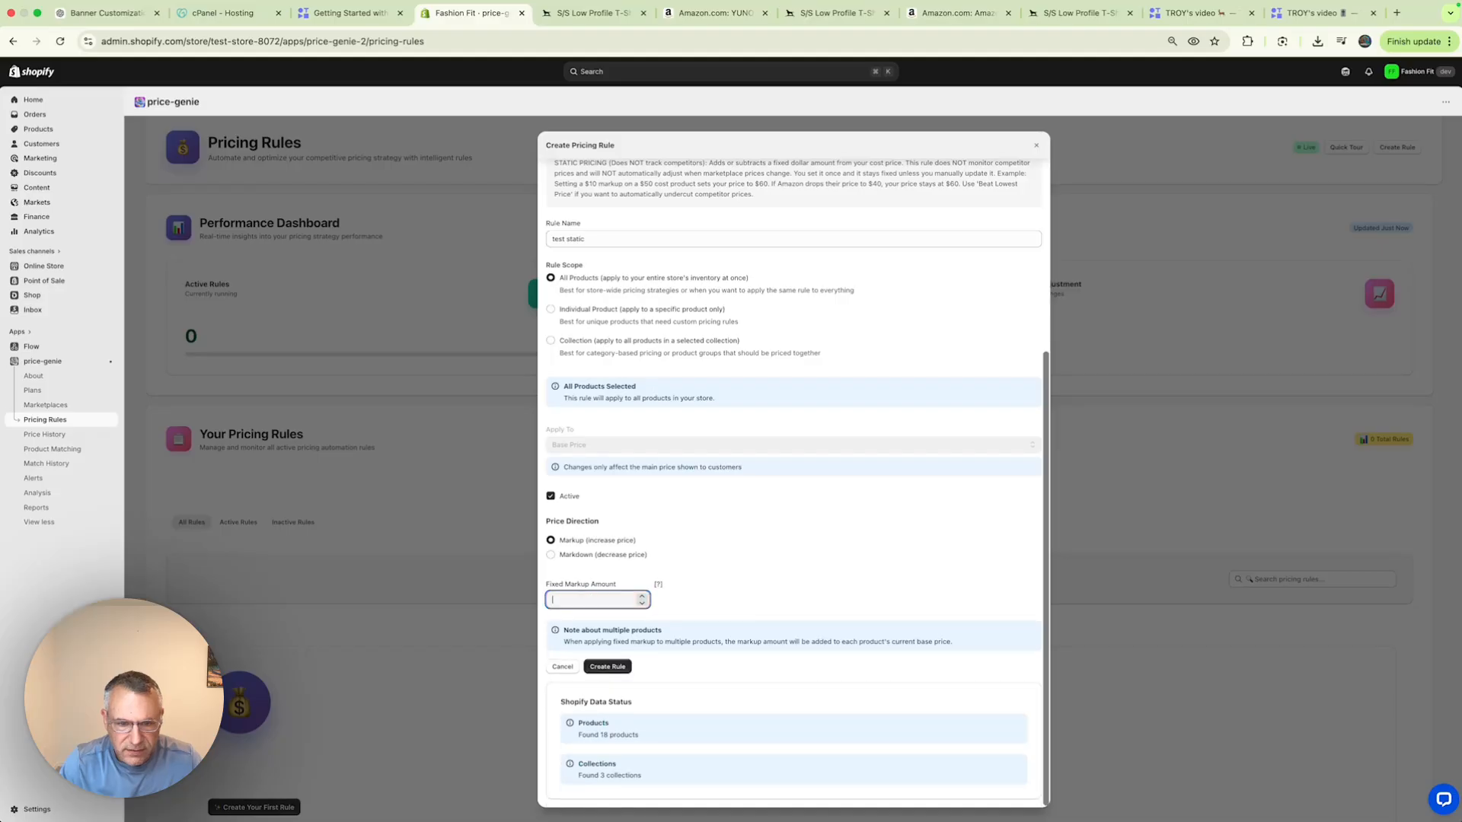
pyautogui.write('10')
pyautogui.scroll(5, 628, 292)
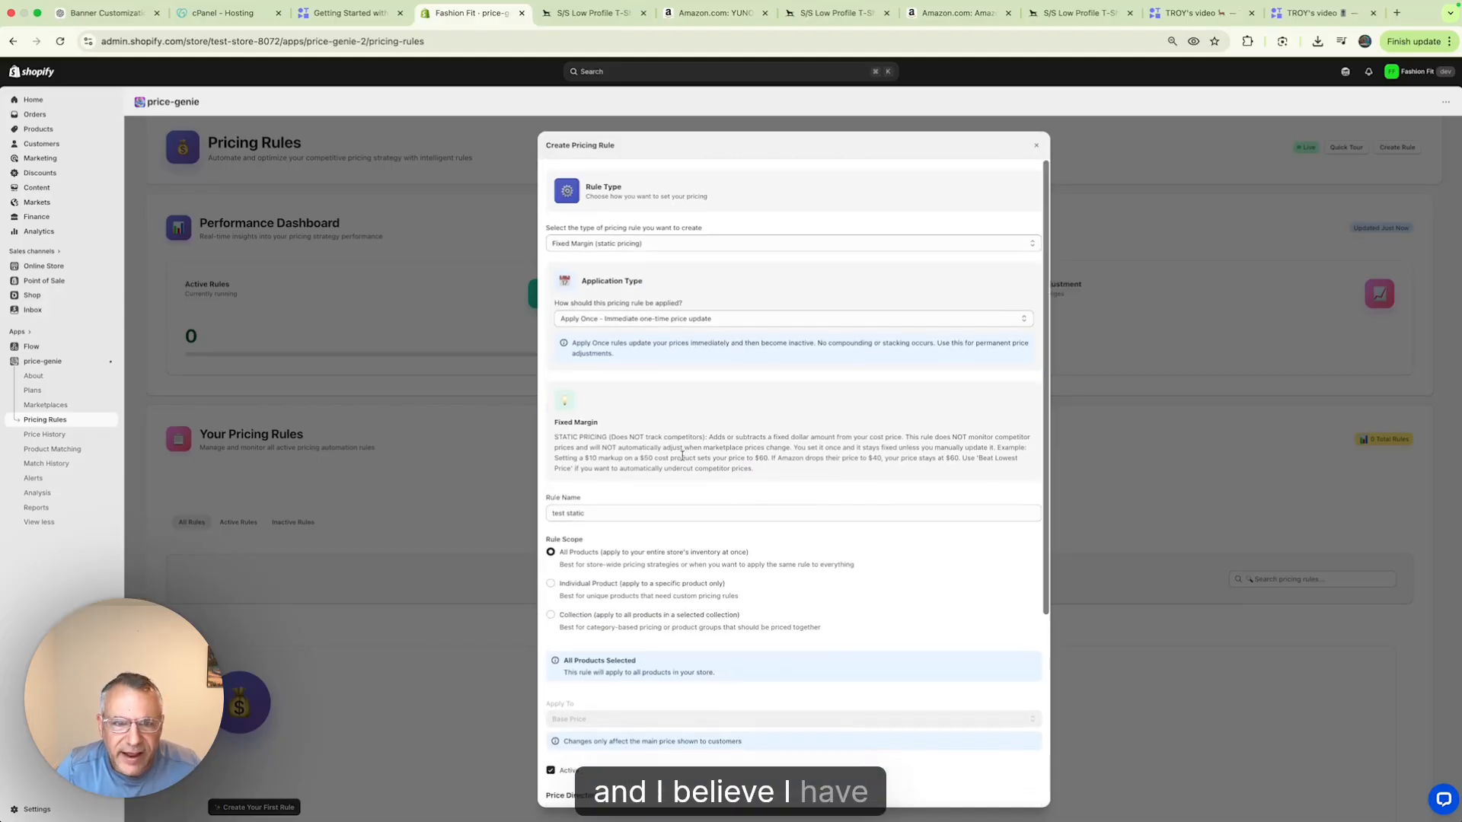
pyautogui.scroll(-5, 628, 291)
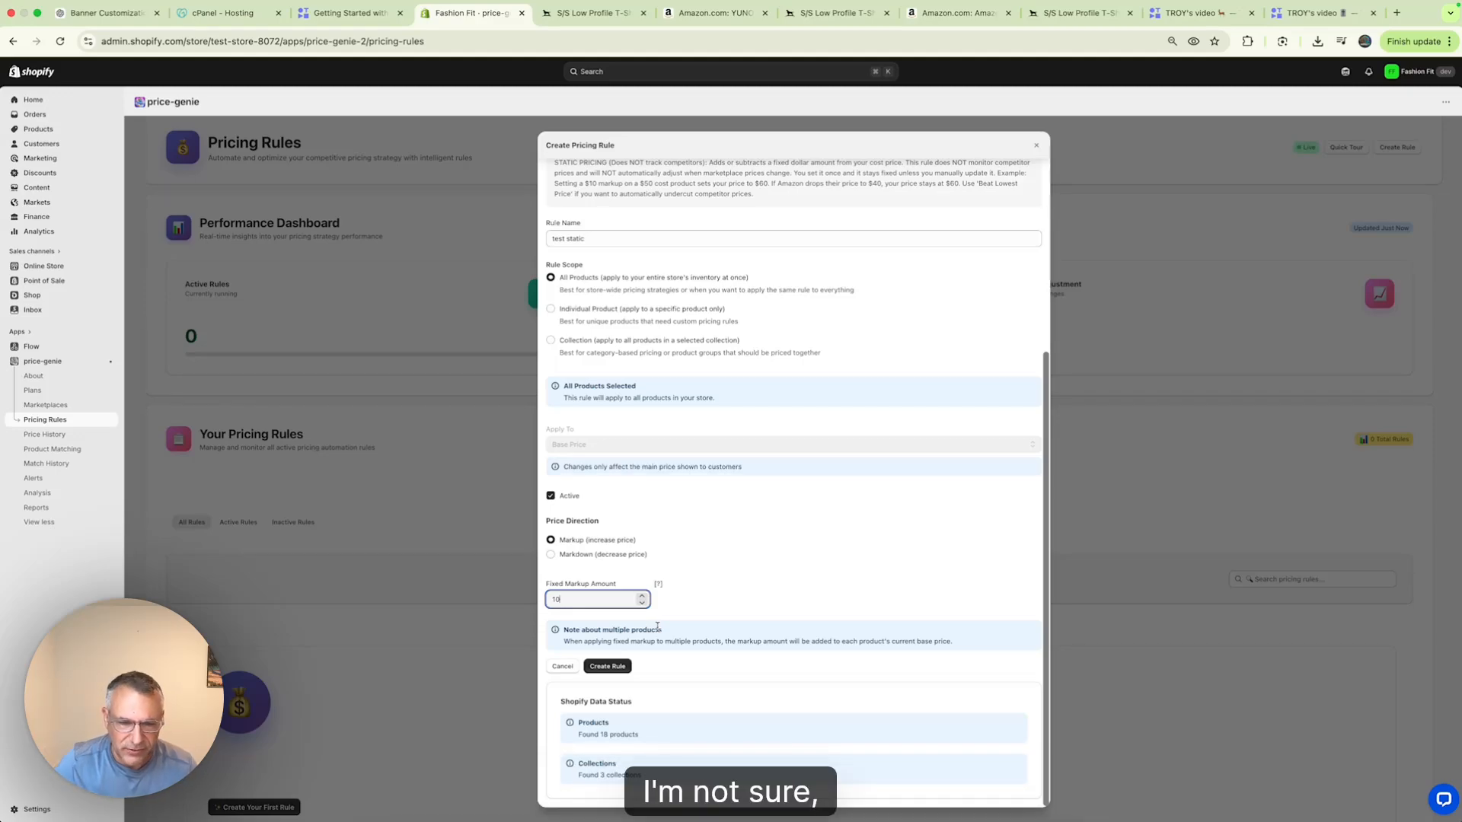
pyautogui.click(617, 668)
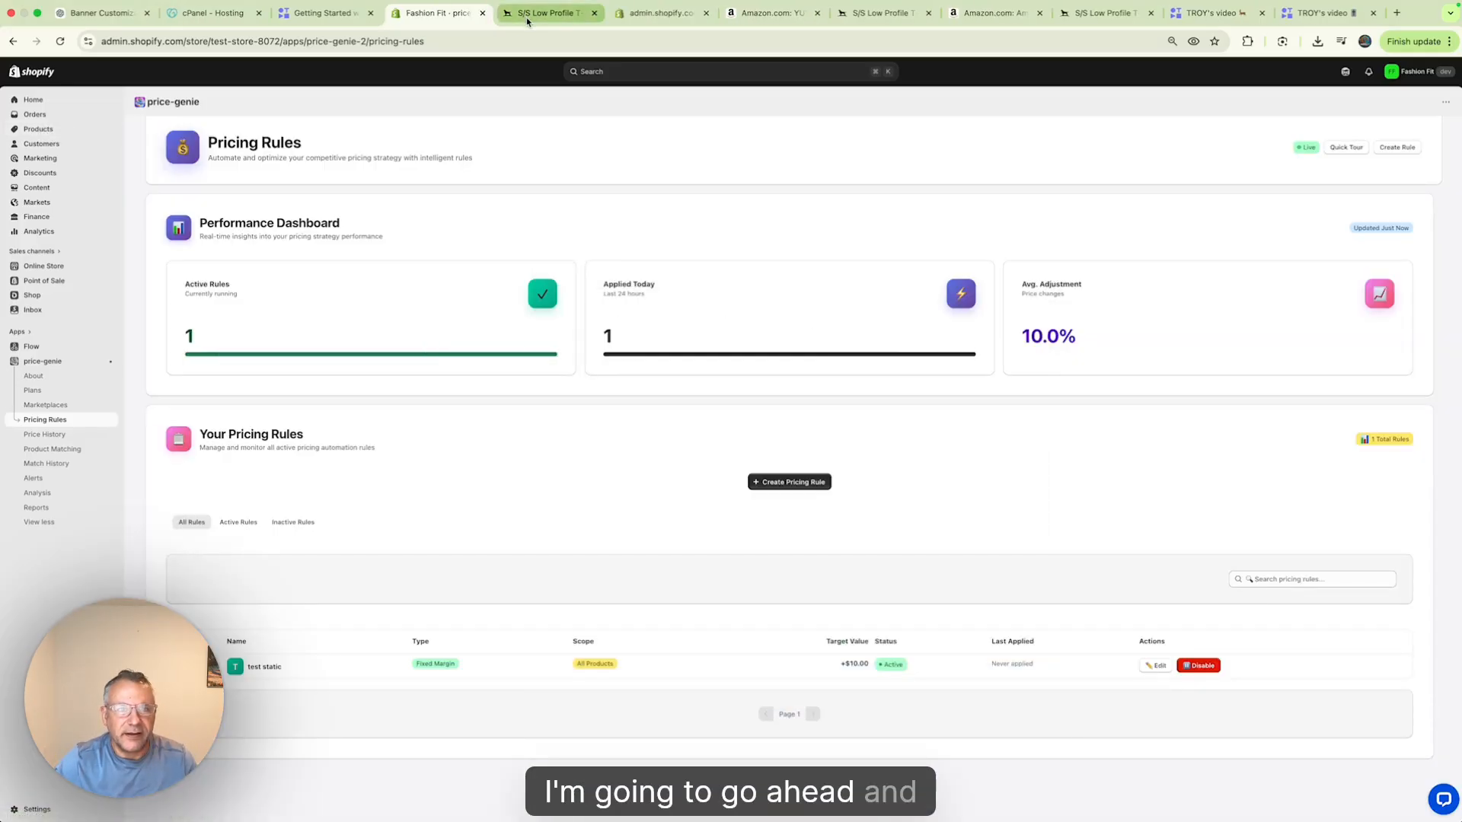
# Step: Open the store's product list in a separate browser tab
pyautogui.click(525, 20)
pyautogui.click(441, 14)
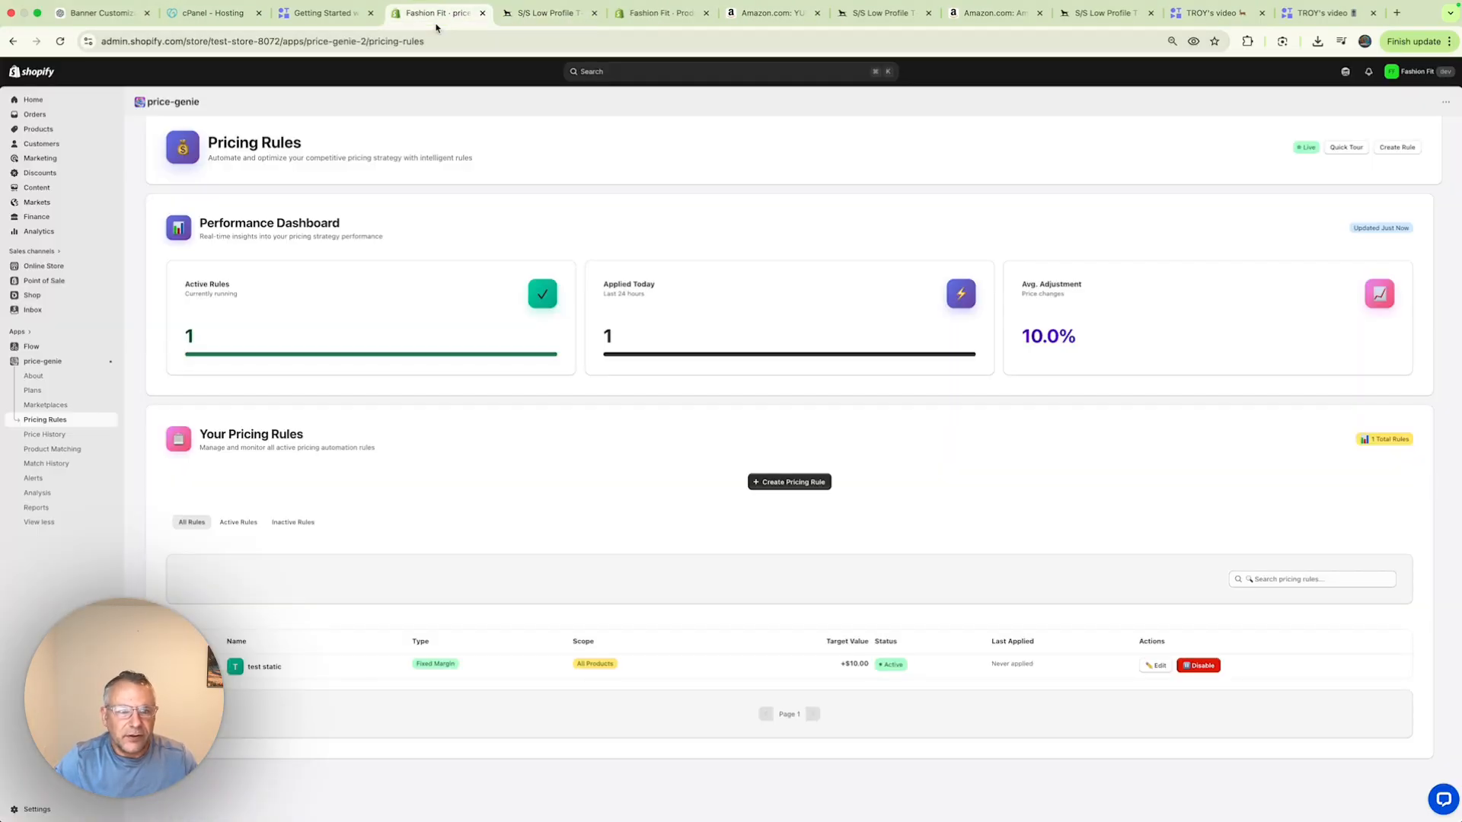
pyautogui.click(537, 14)
pyautogui.click(444, 18)
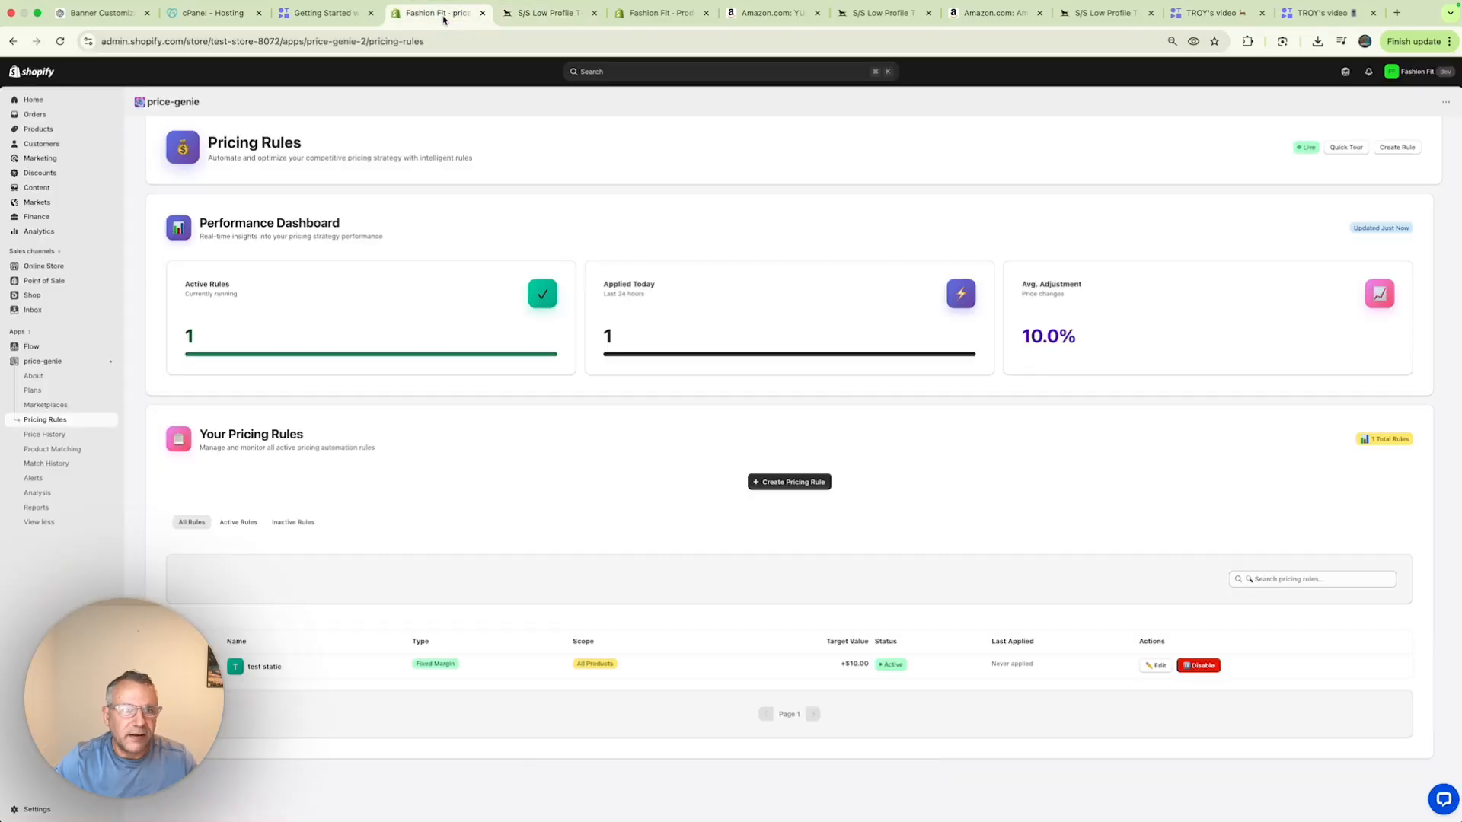
pyautogui.keyDown('super'); pyautogui.click(34, 129); pyautogui.keyUp('super')
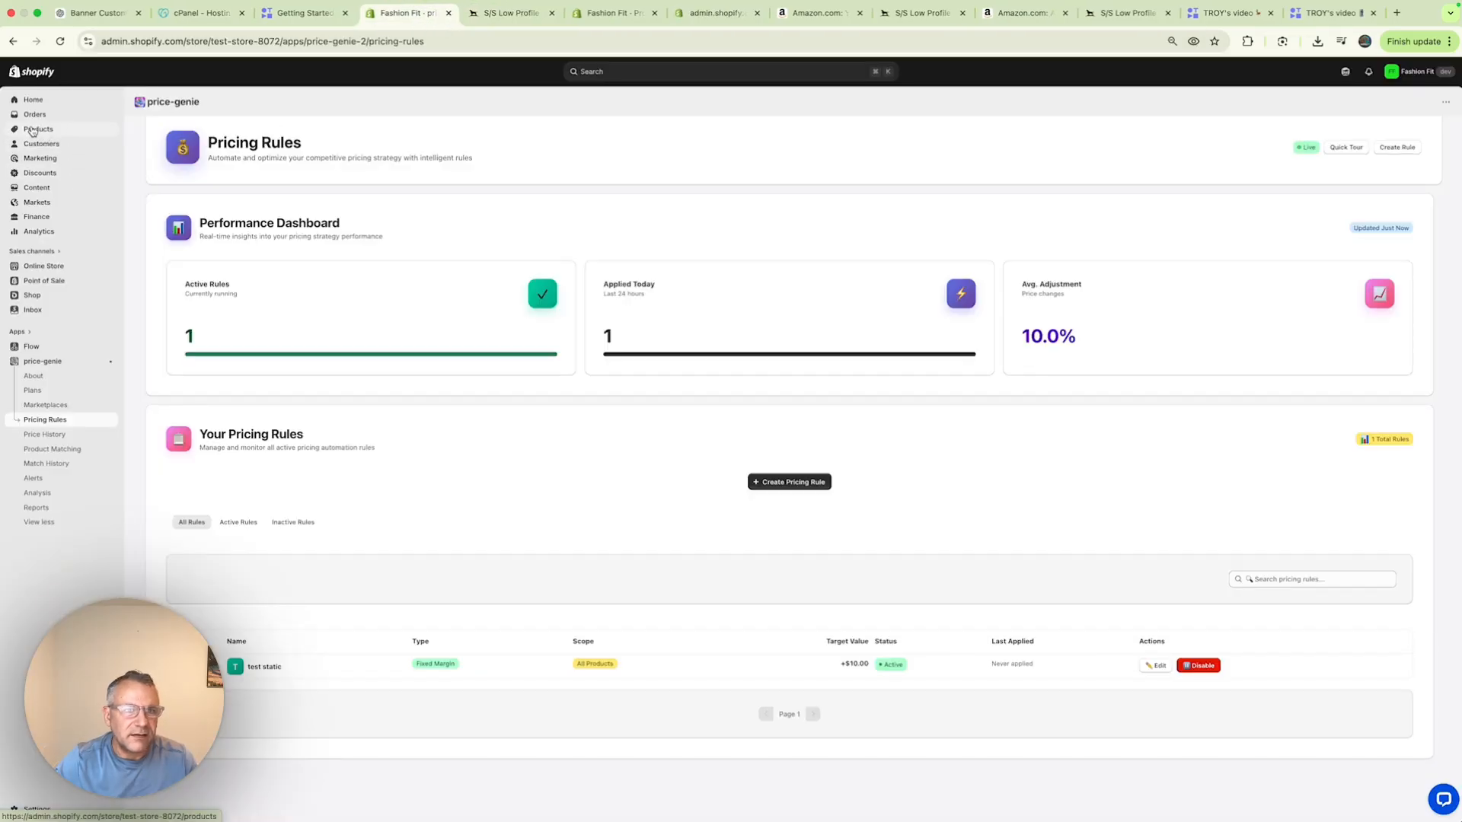
pyautogui.click(529, 15)
pyautogui.click(609, 16)
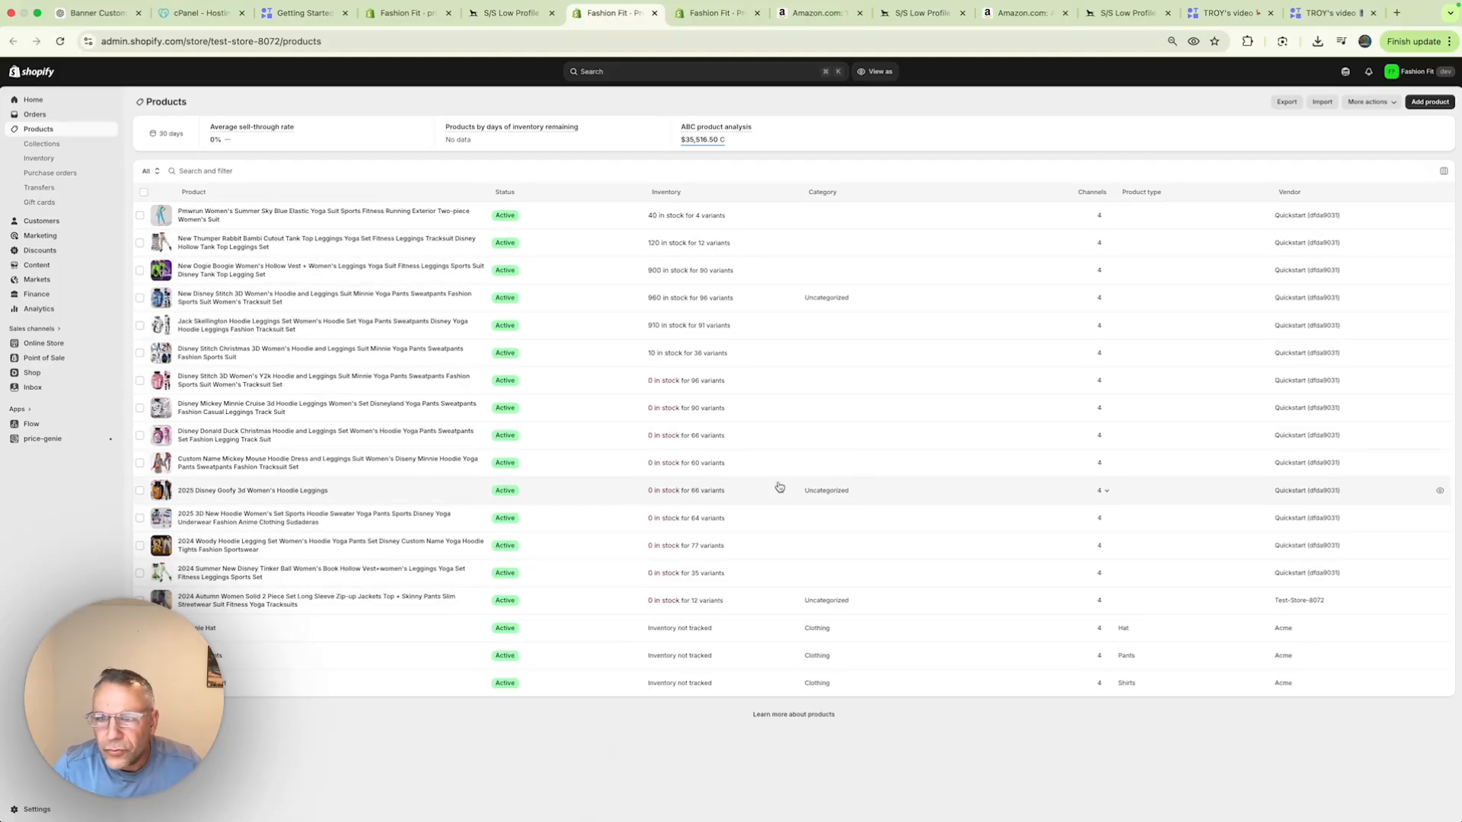
# Step: Select the listed products and open them in the bulk editor to examine the base prices of their variants
pyautogui.click(143, 193)
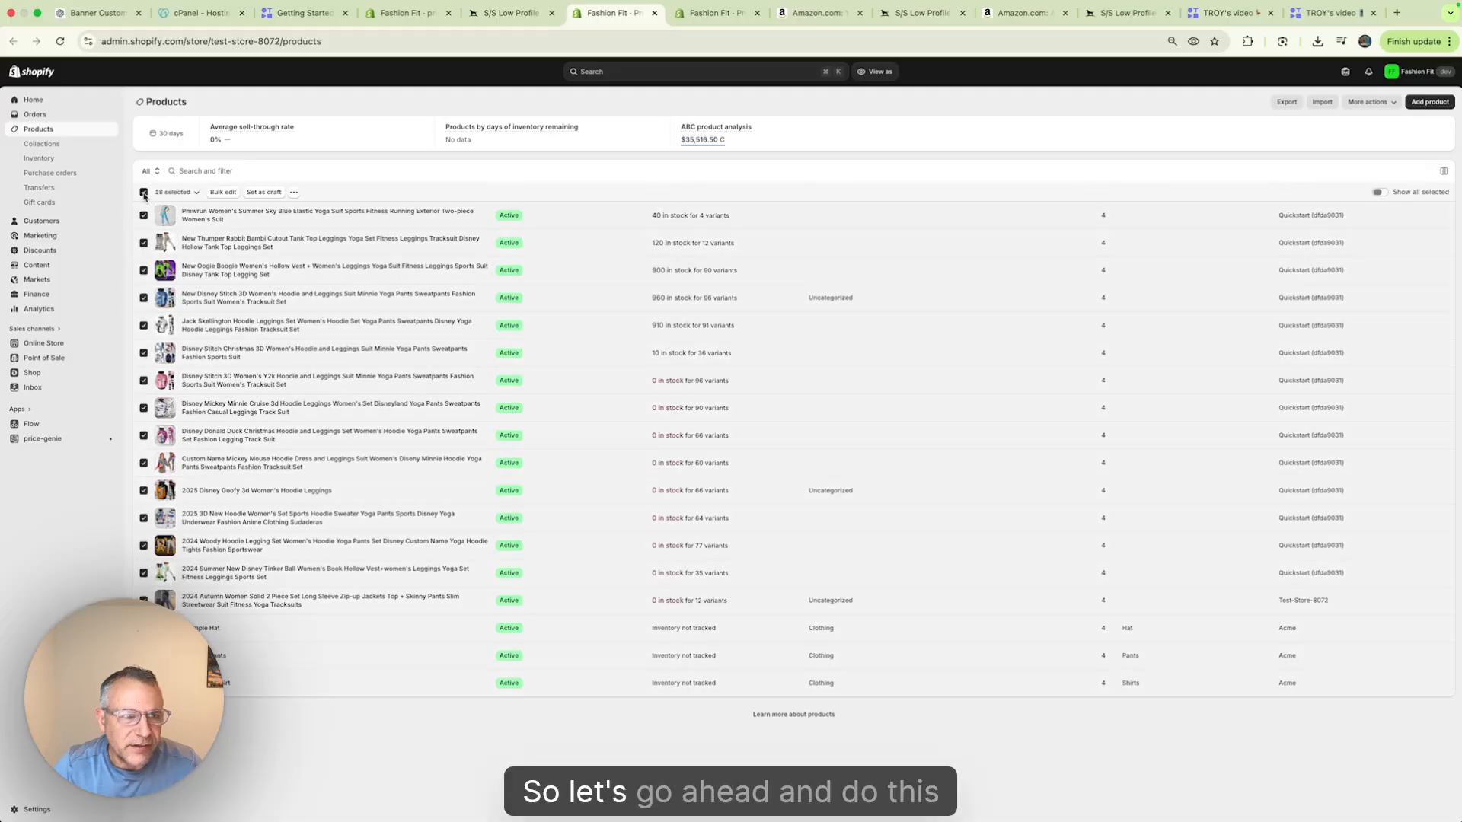
pyautogui.click(223, 195)
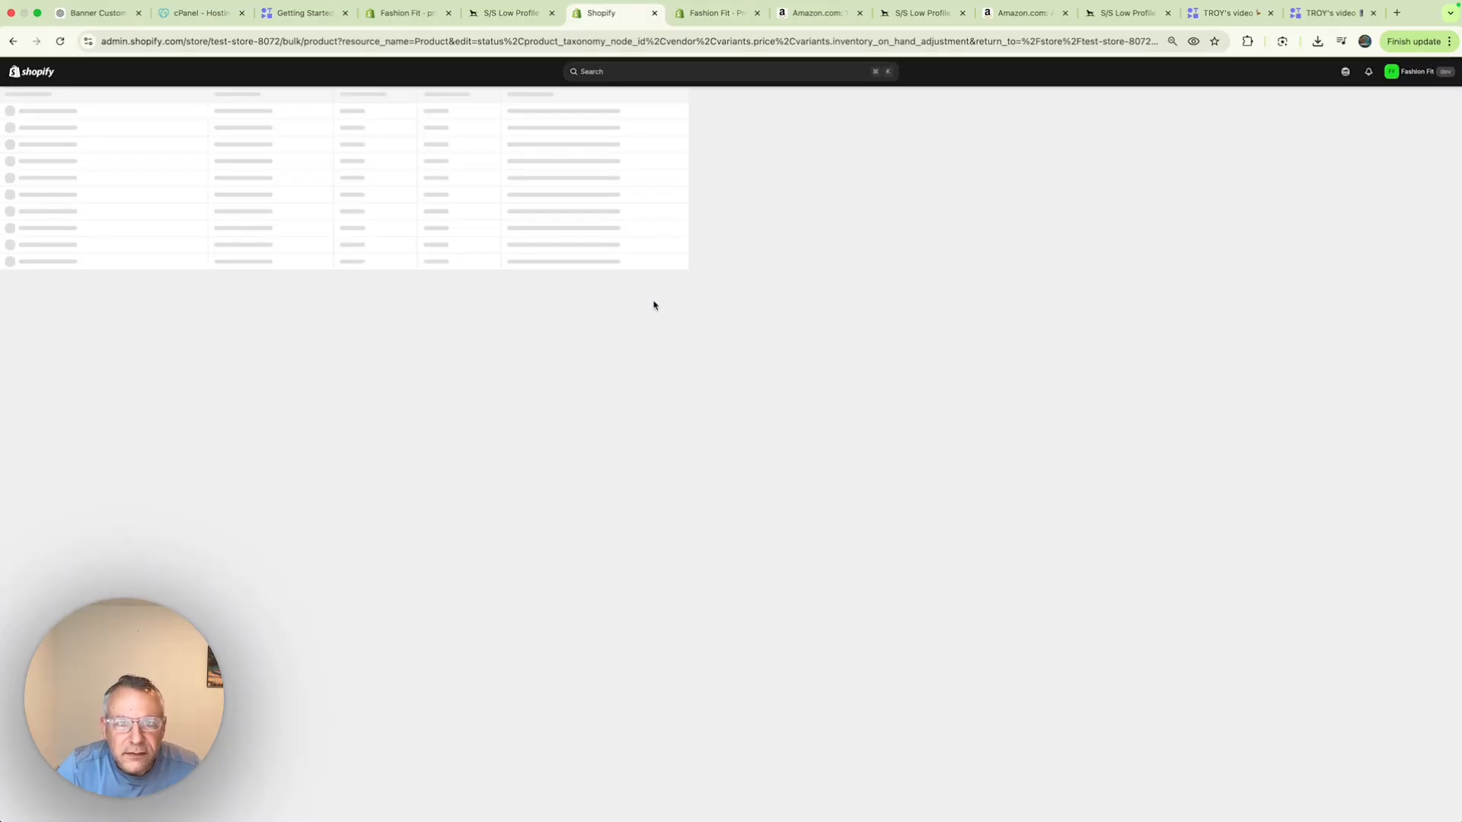
pyautogui.scroll(-5, 653, 304)
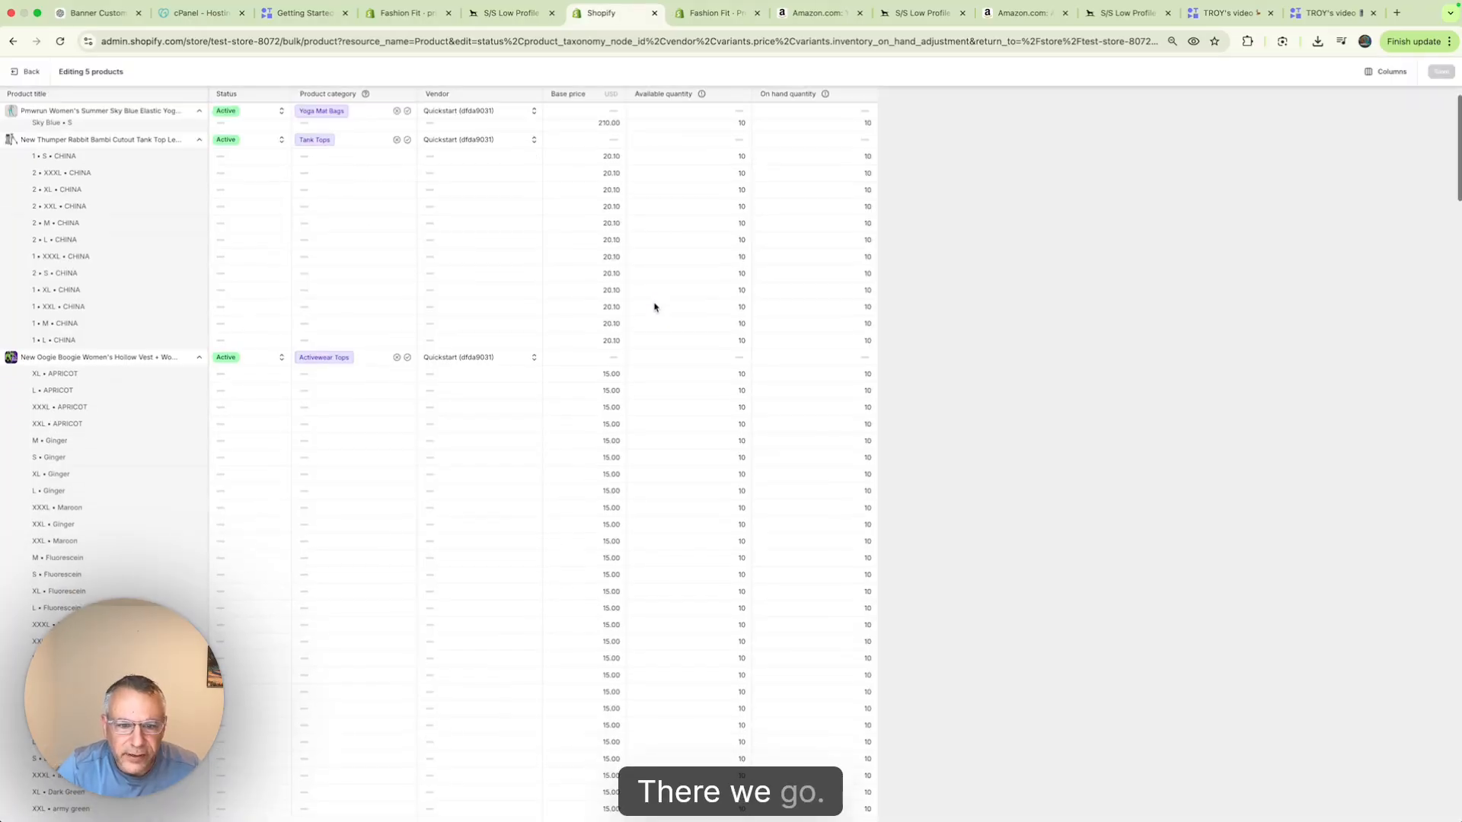
pyautogui.scroll(4, 653, 303)
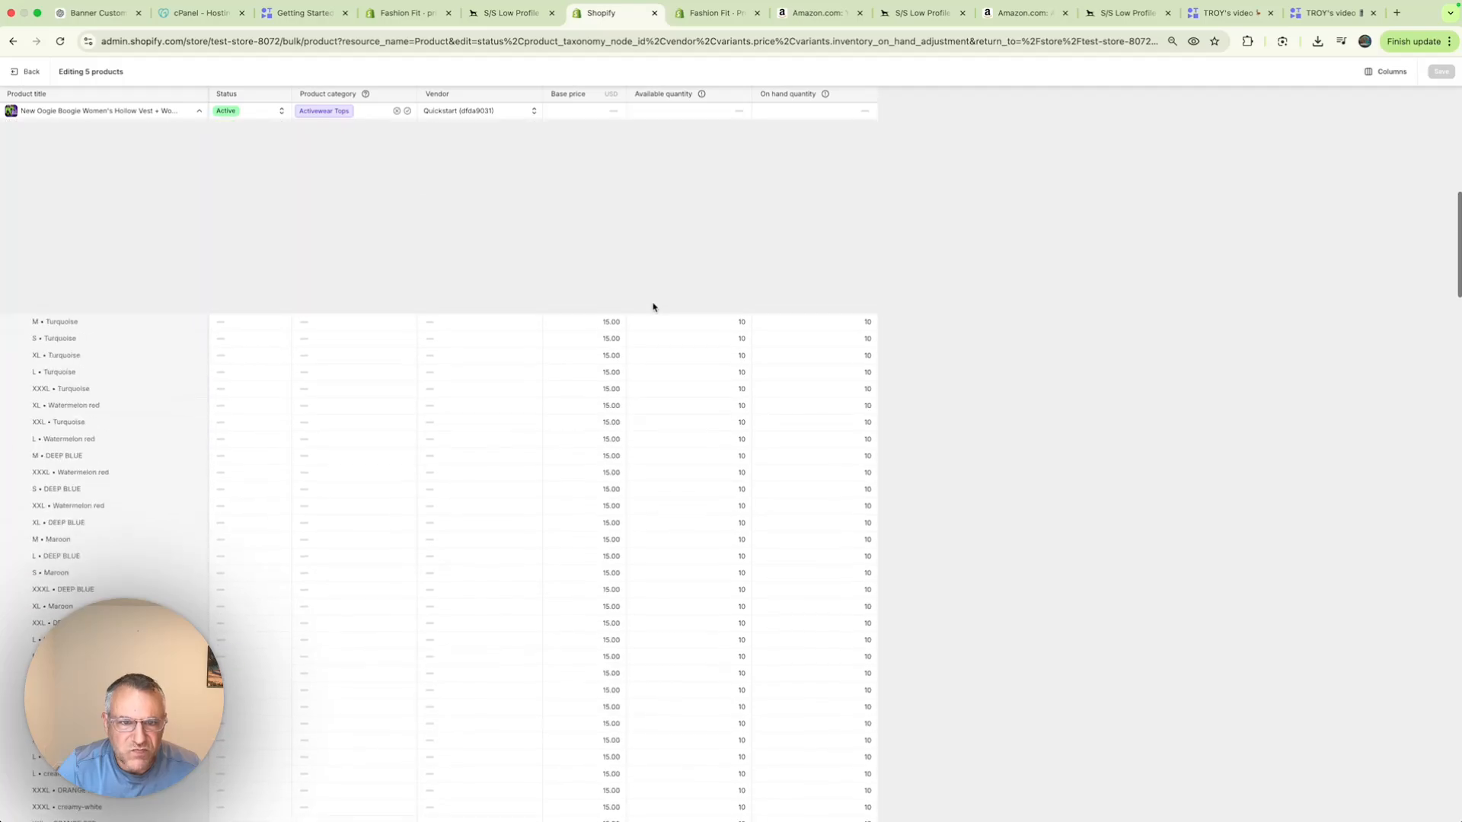
# Step: Compare the variants' base prices across all the products loaded in the bulk editor
pyautogui.scroll(3, 622, 275)
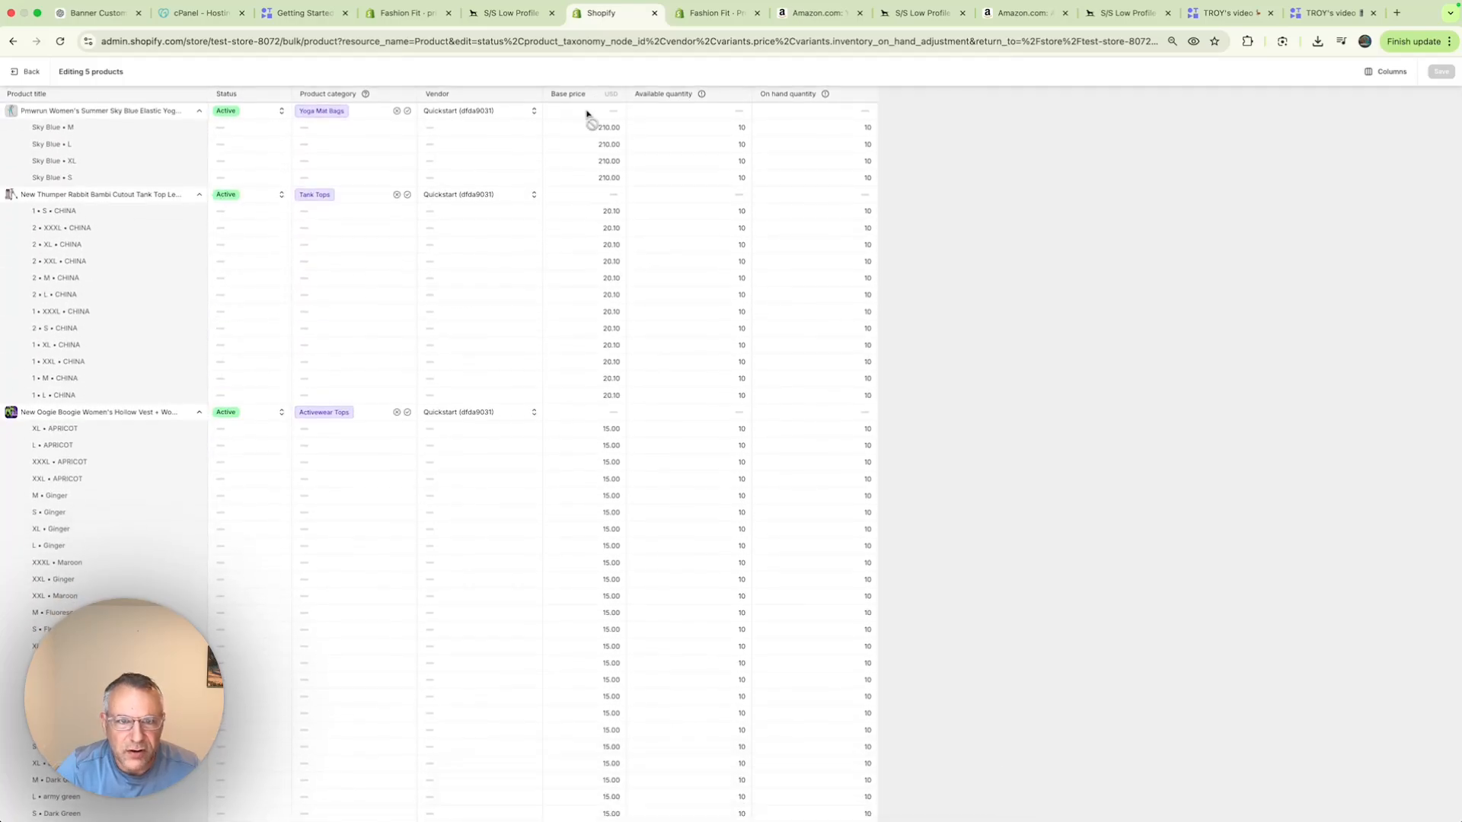
pyautogui.scroll(-15, 673, 219)
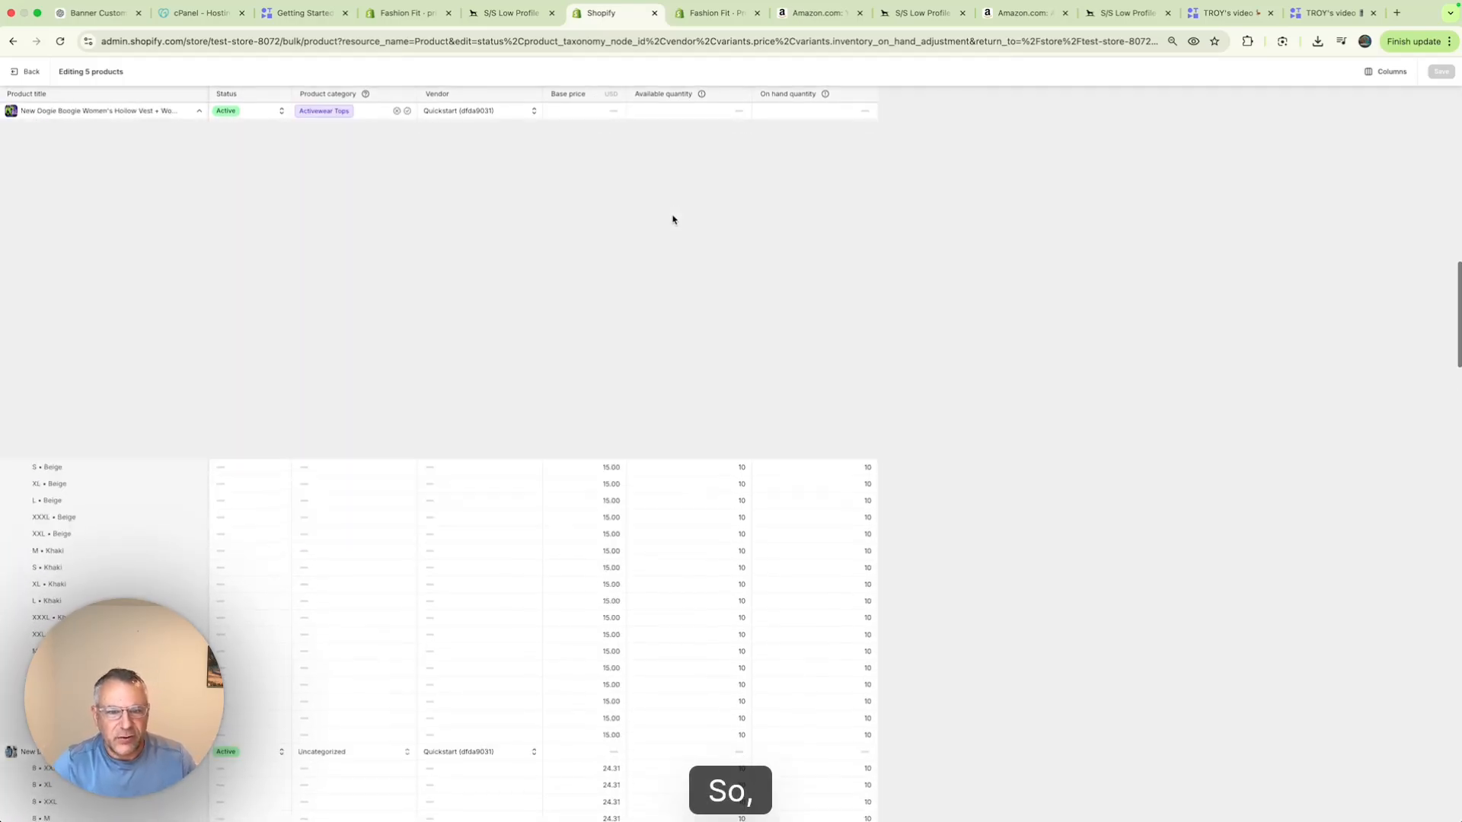
pyautogui.scroll(10, 673, 219)
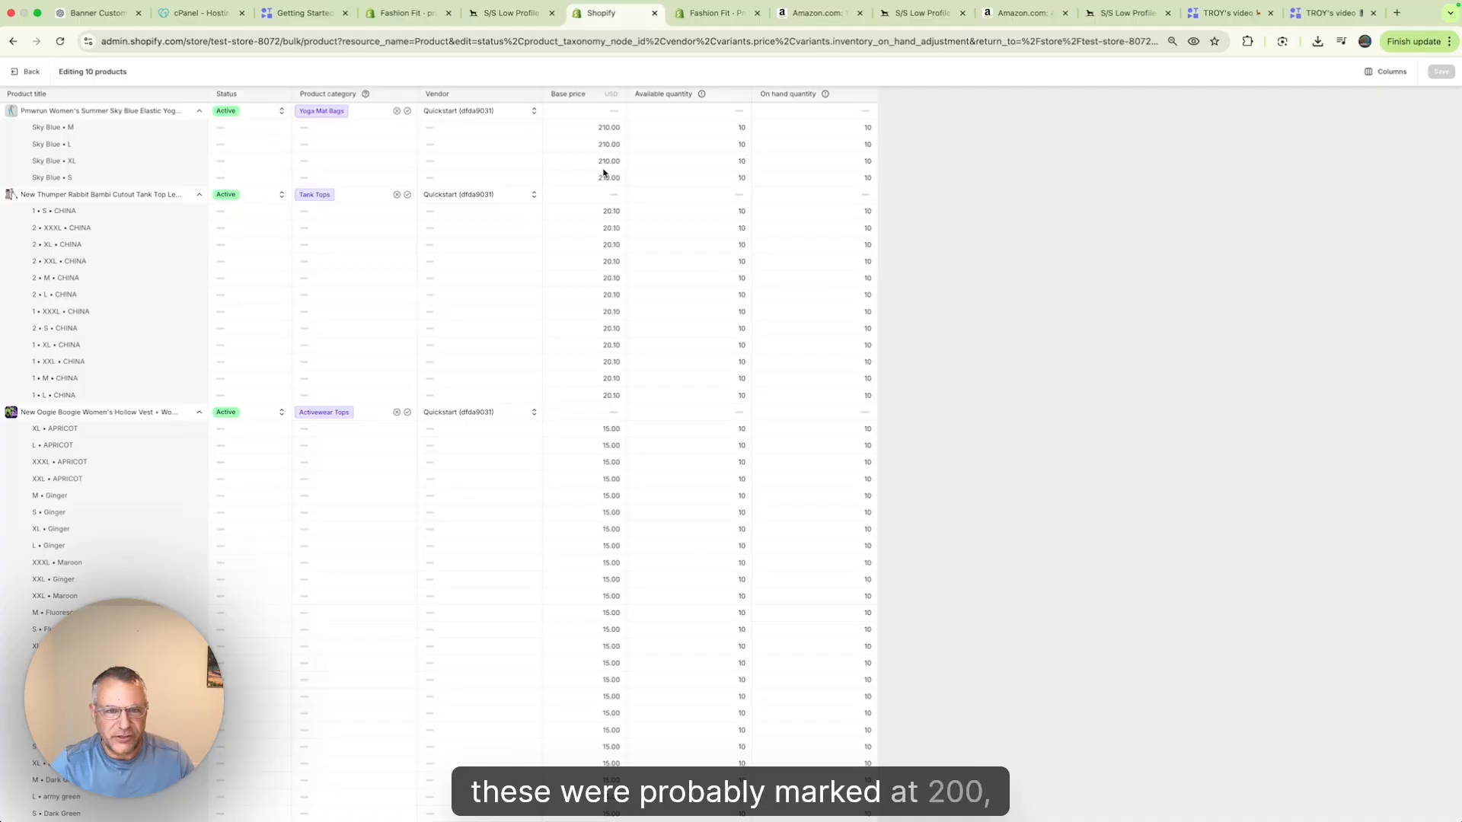
pyautogui.scroll(-5, 601, 189)
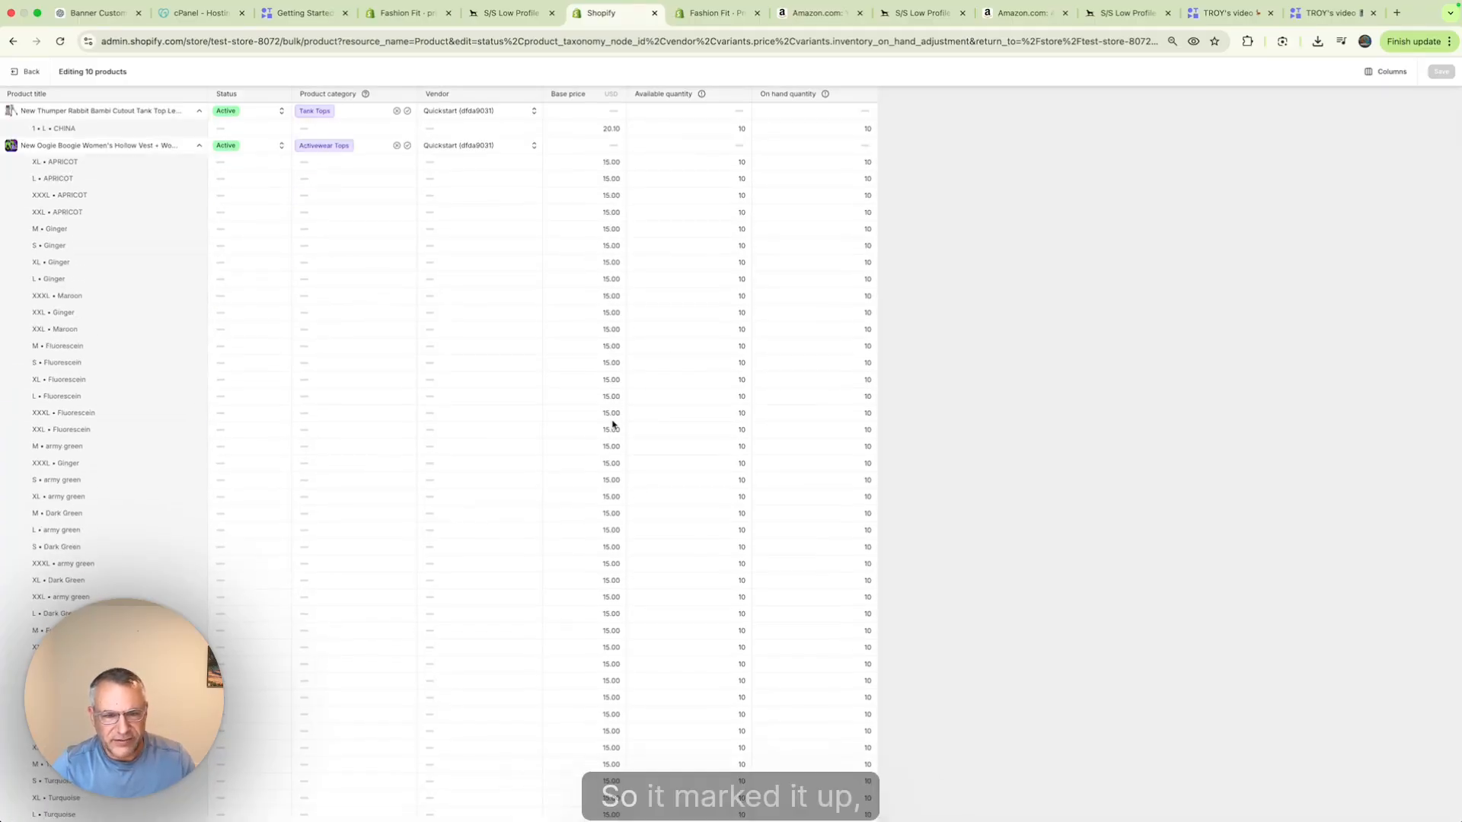
pyautogui.scroll(-7, 610, 421)
pyautogui.scroll(-15, 611, 424)
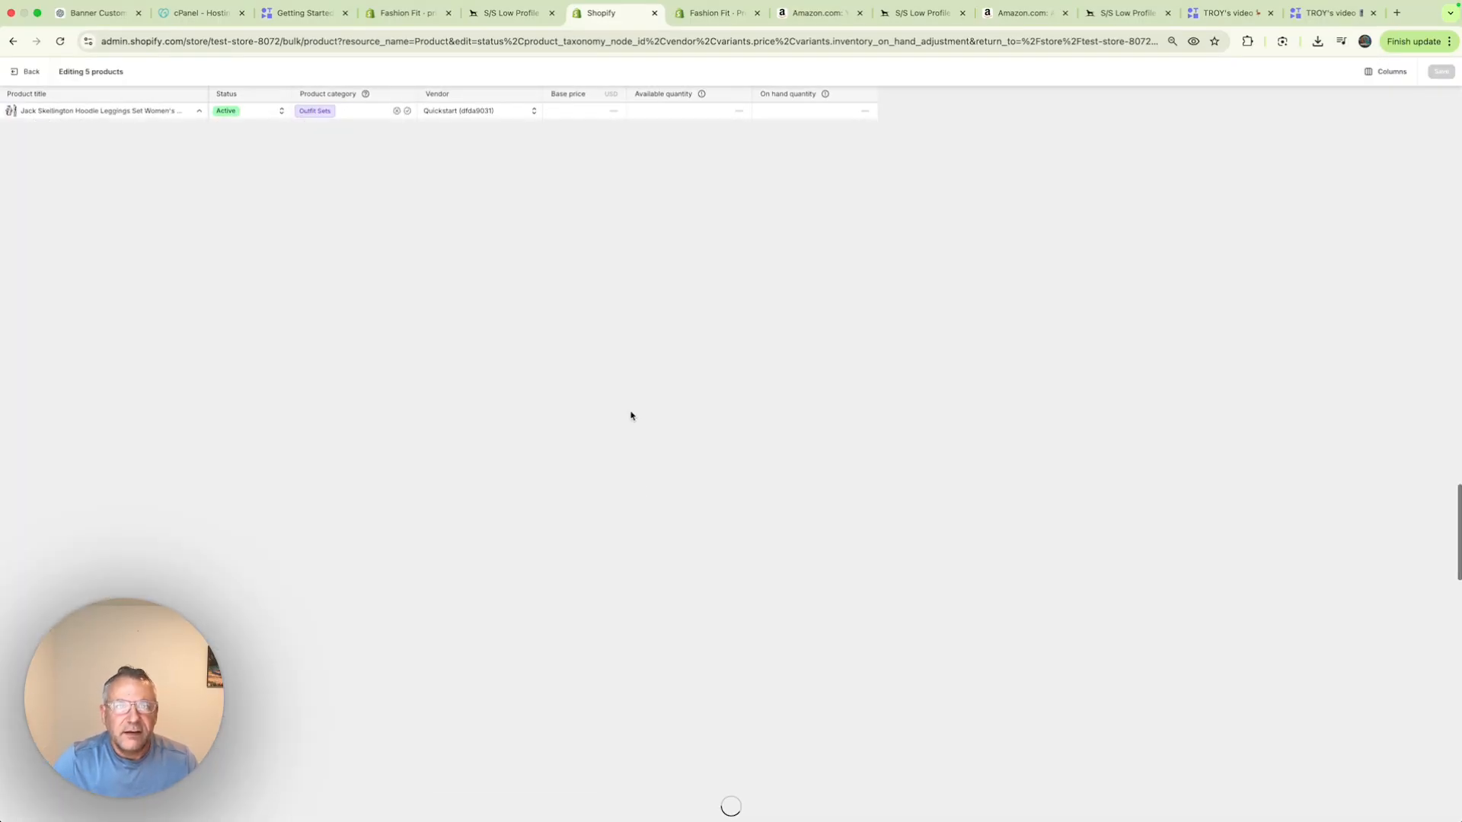
# Step: Return to the store's product list, open price-genie's pricing rules from there and start a new pricing rule
pyautogui.click(509, 13)
pyautogui.click(427, 19)
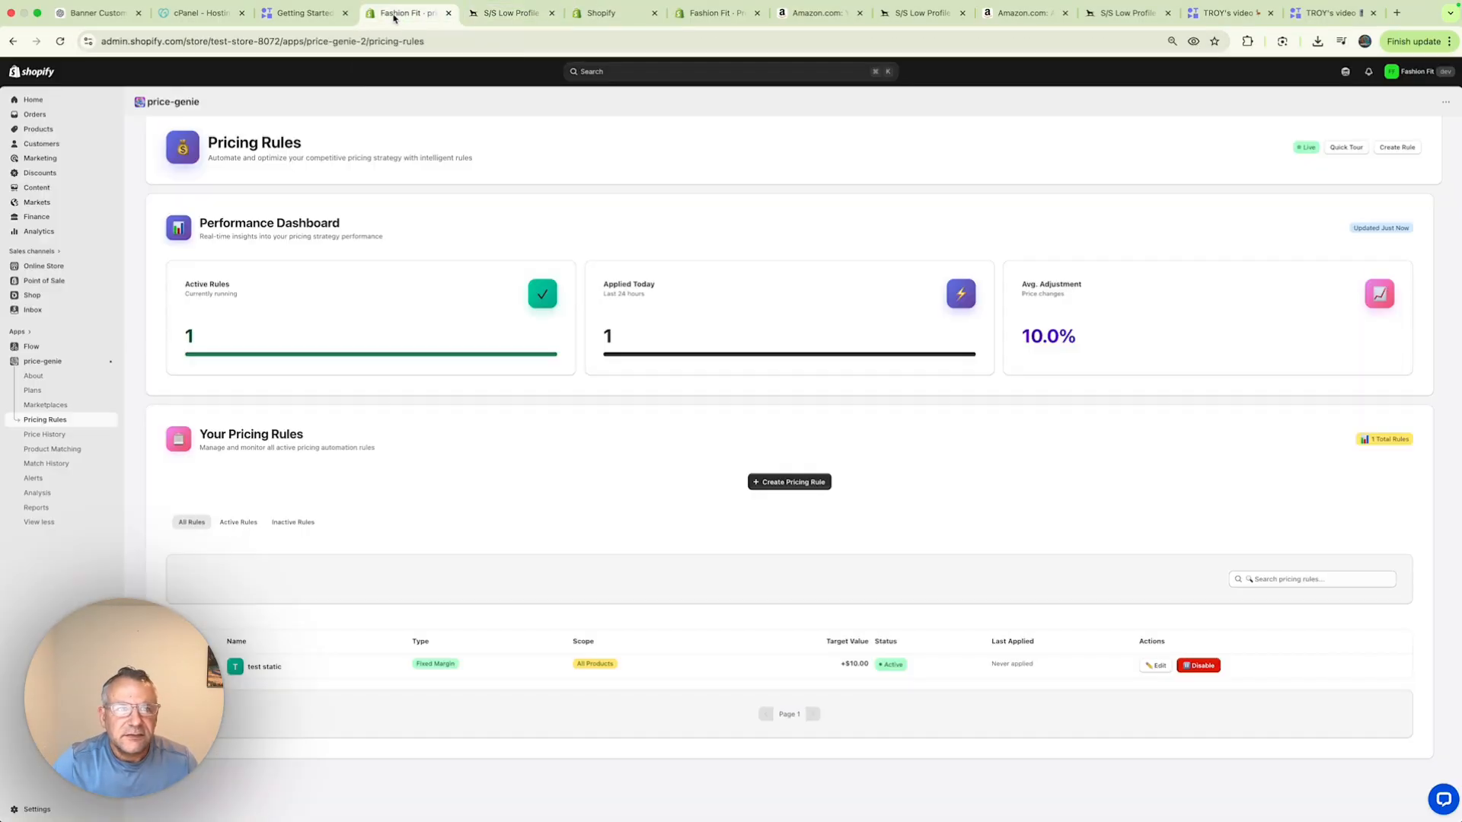
pyautogui.click(609, 13)
pyautogui.click(711, 15)
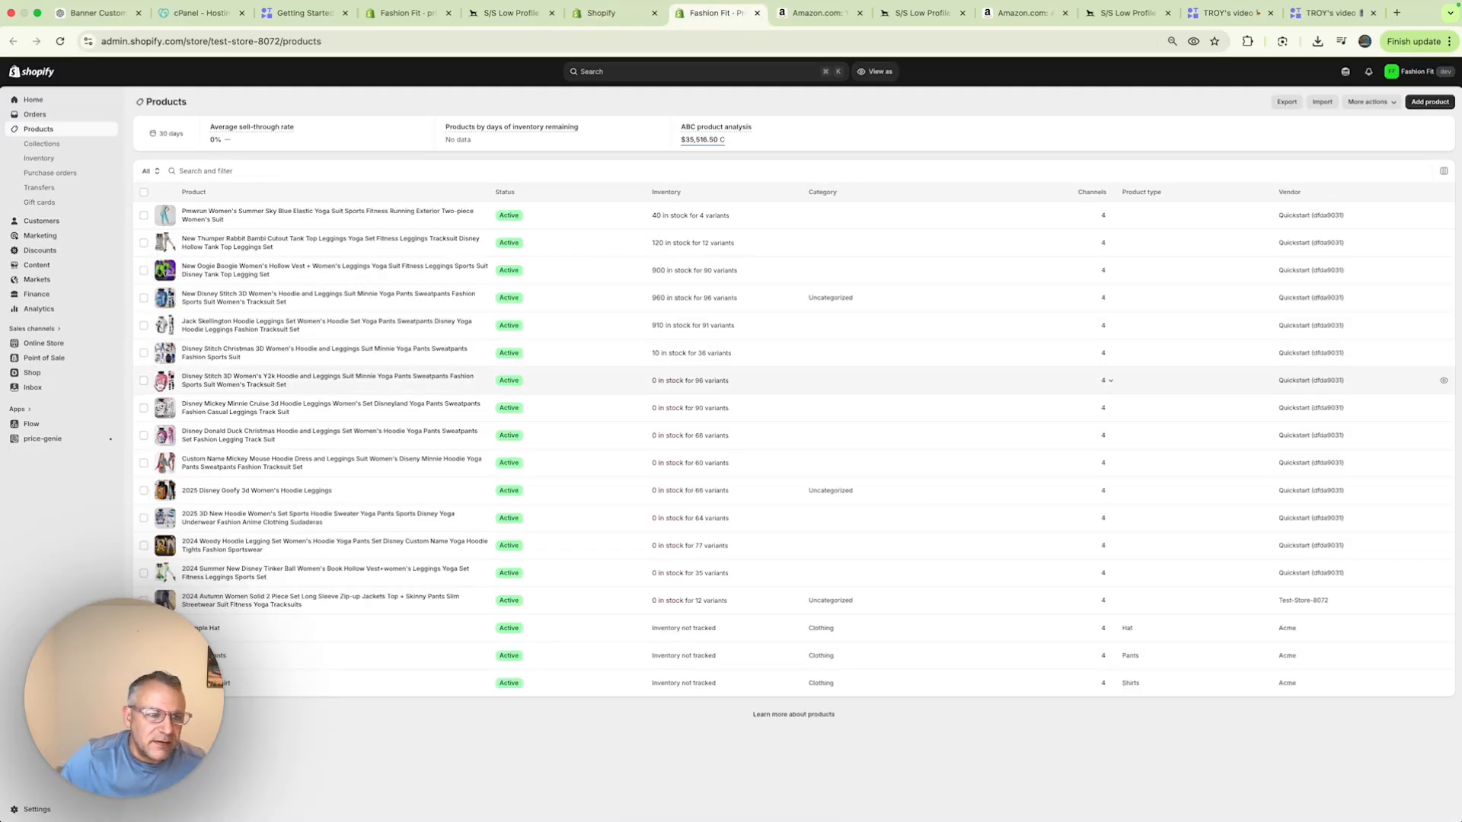
pyautogui.click(43, 439)
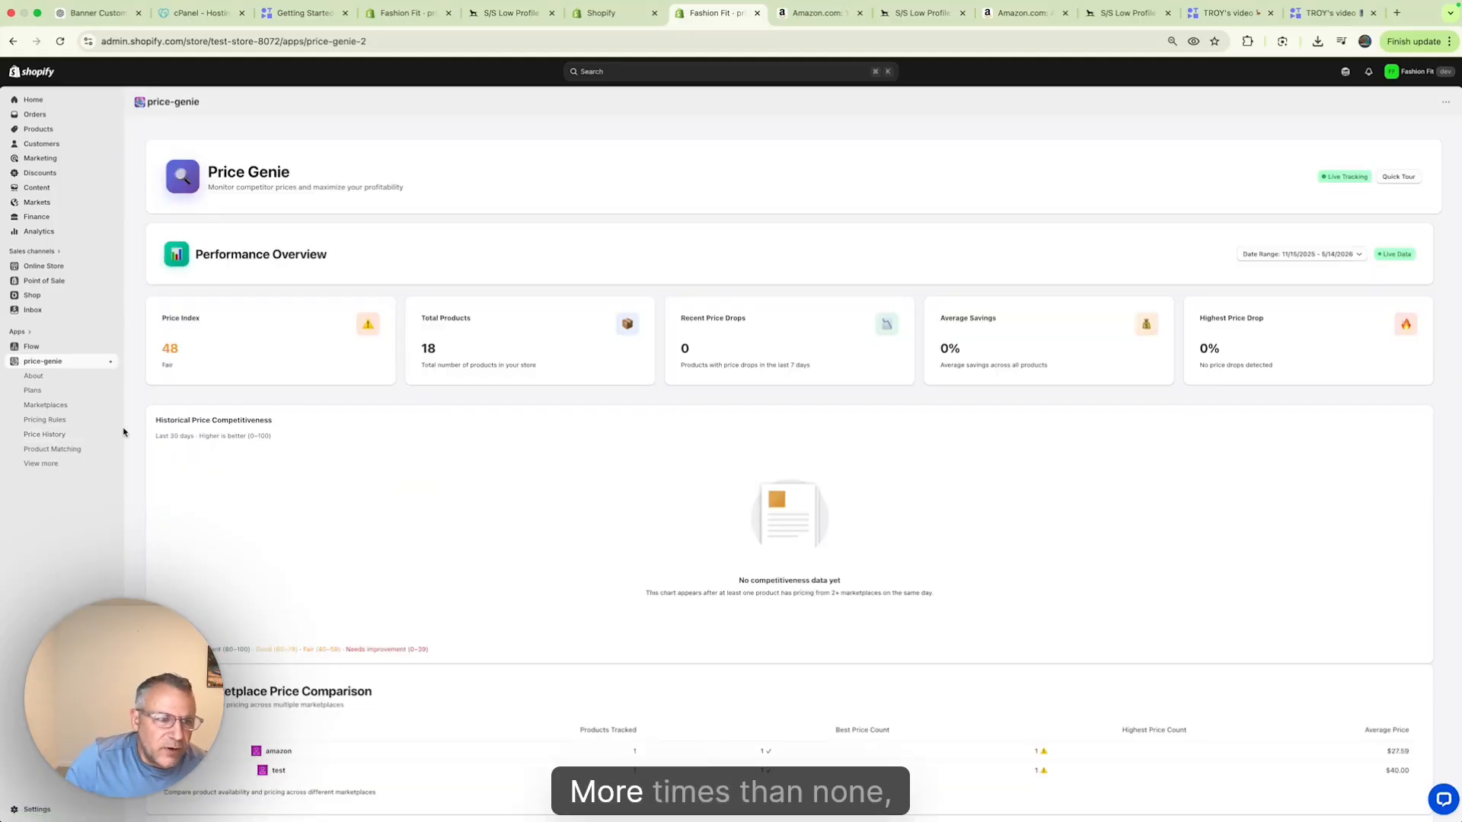
pyautogui.click(50, 419)
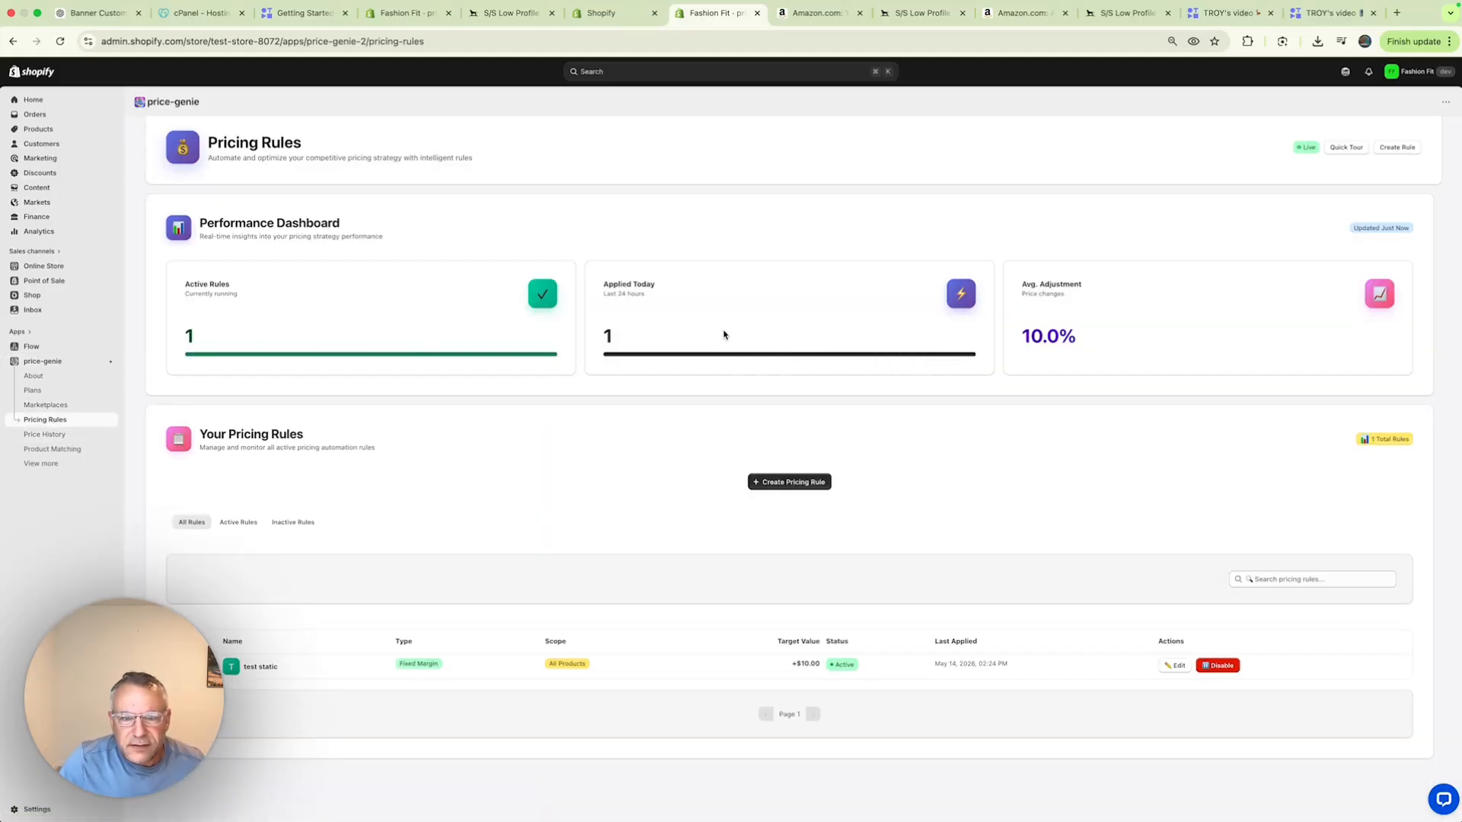
pyautogui.click(792, 483)
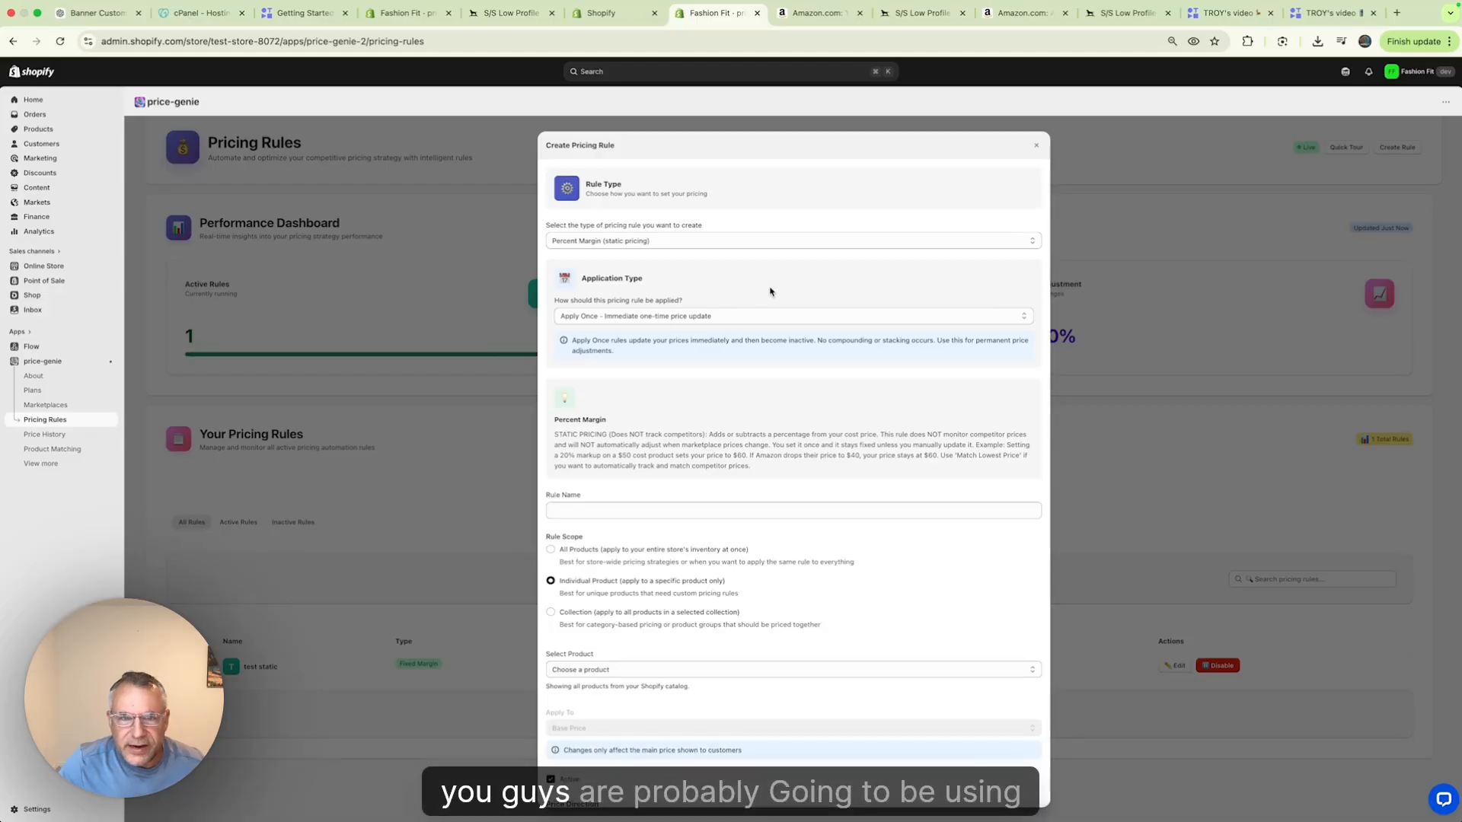
# Step: Set the new rule's type to Manual (static pricing) and review its settings
pyautogui.click(735, 236)
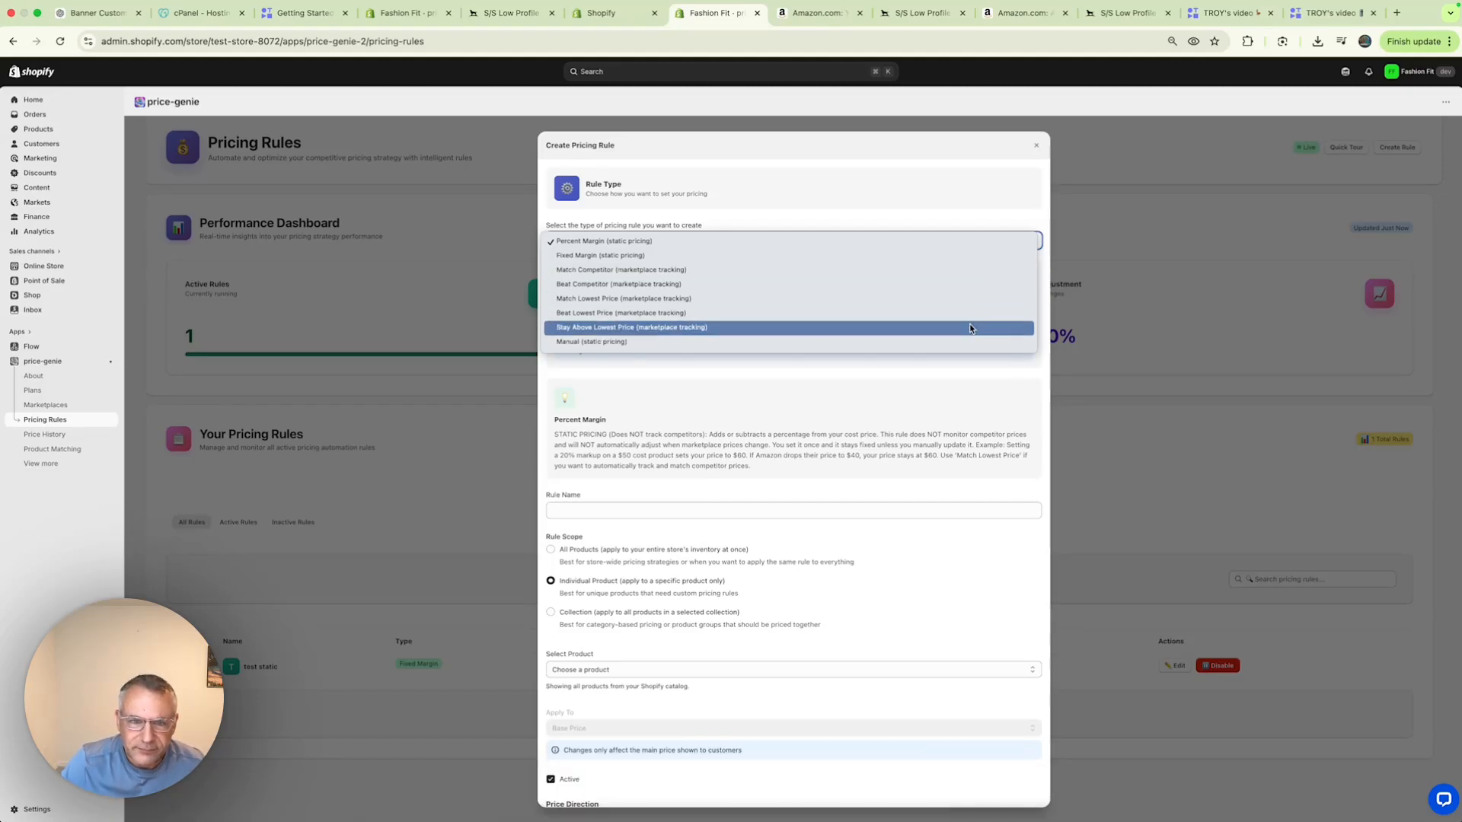
pyautogui.click(703, 343)
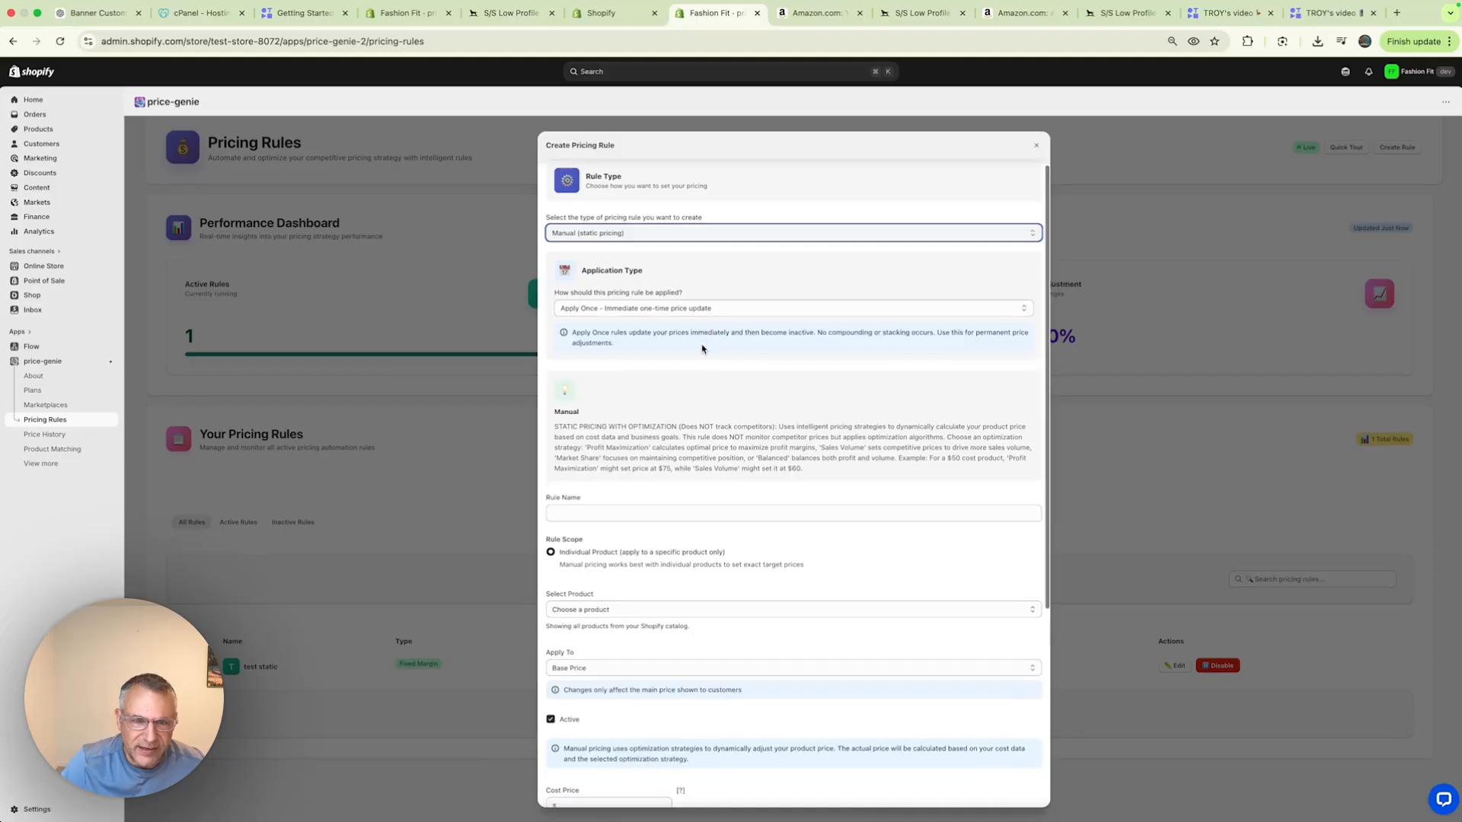
pyautogui.scroll(-3, 702, 349)
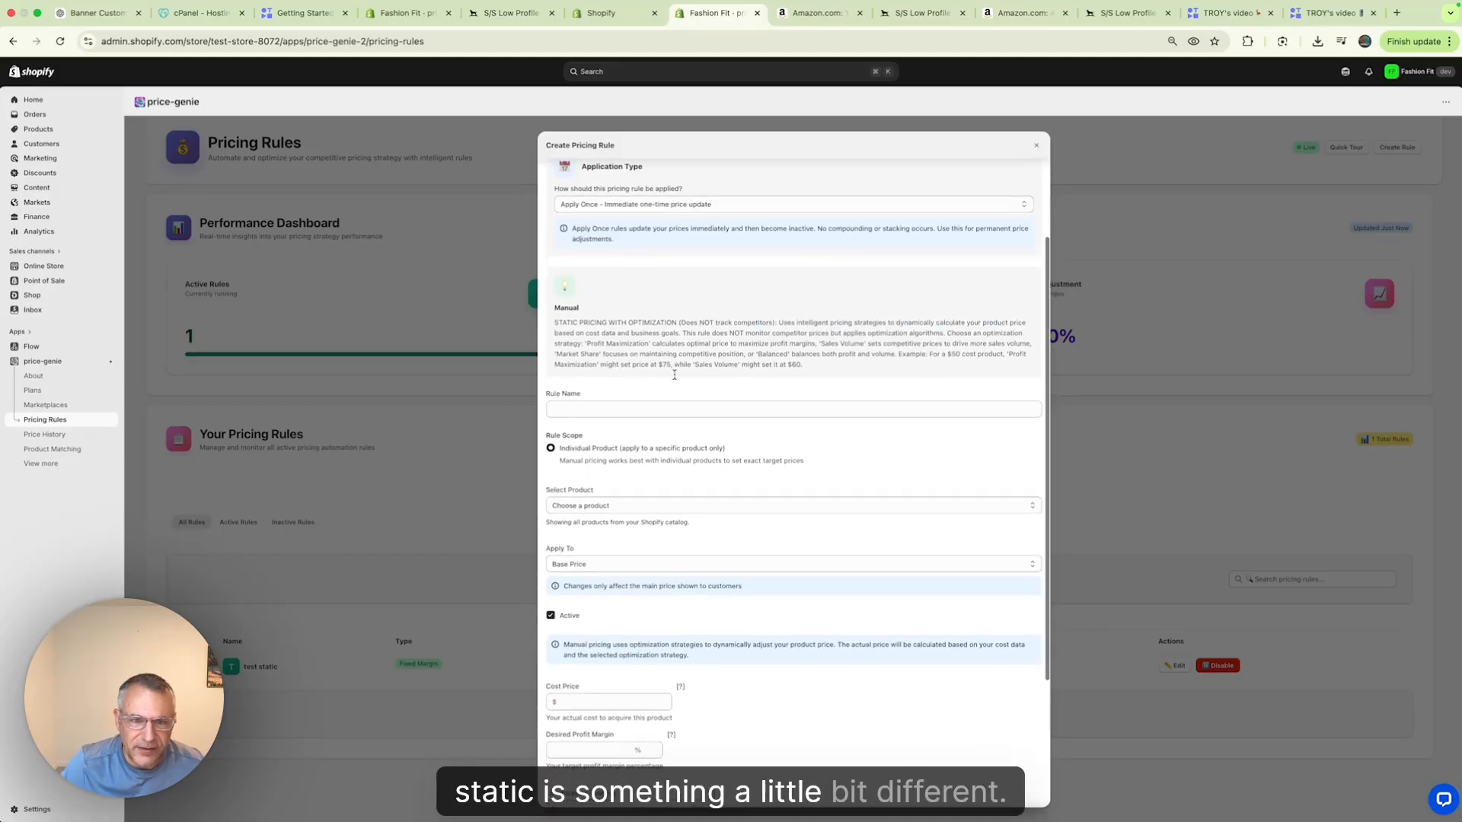
pyautogui.scroll(-5, 675, 376)
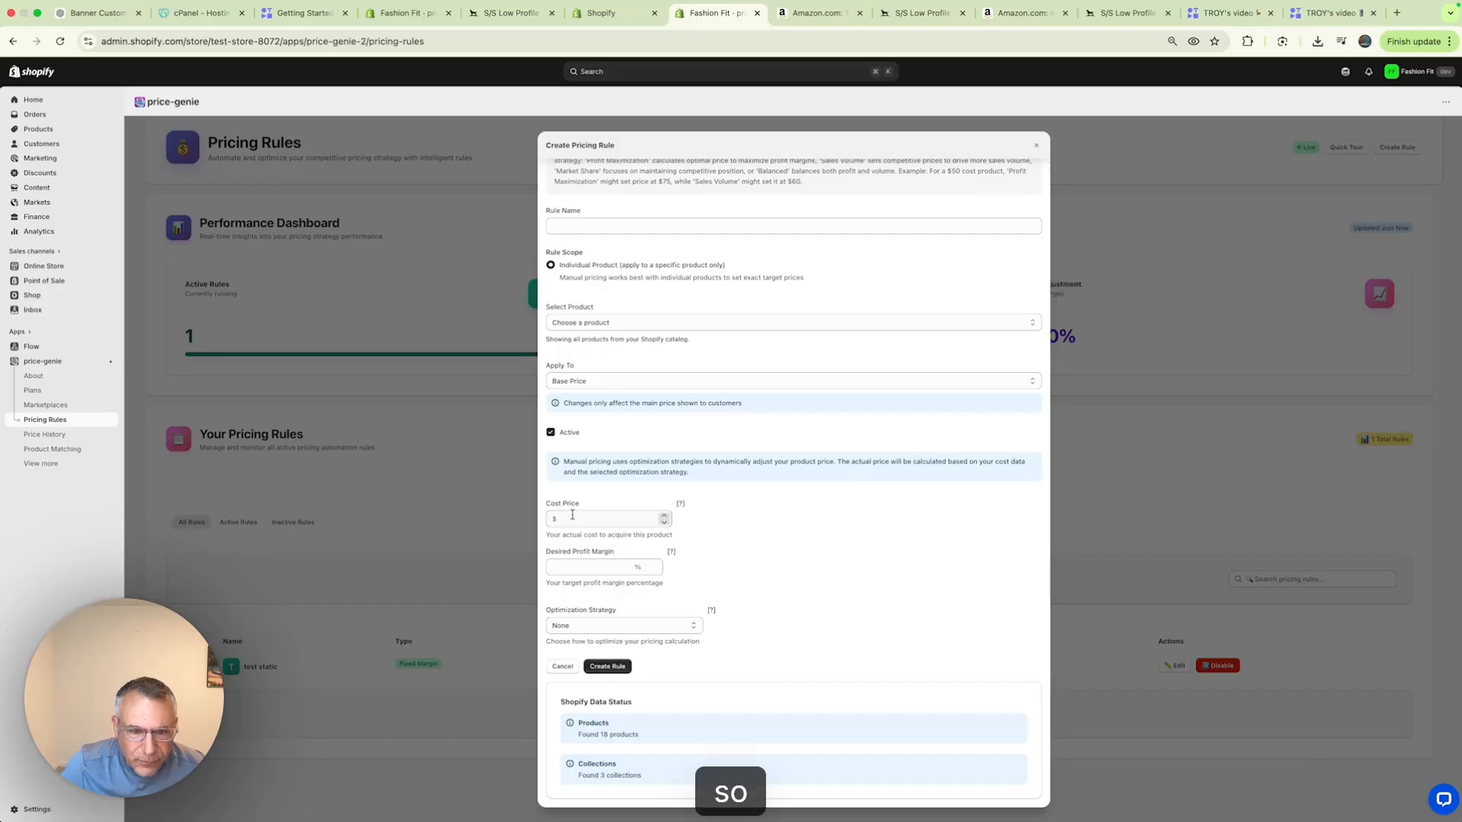
# Step: Set the manual rule's desired profit margin to 10% and view the available optimization strategies
pyautogui.click(597, 517)
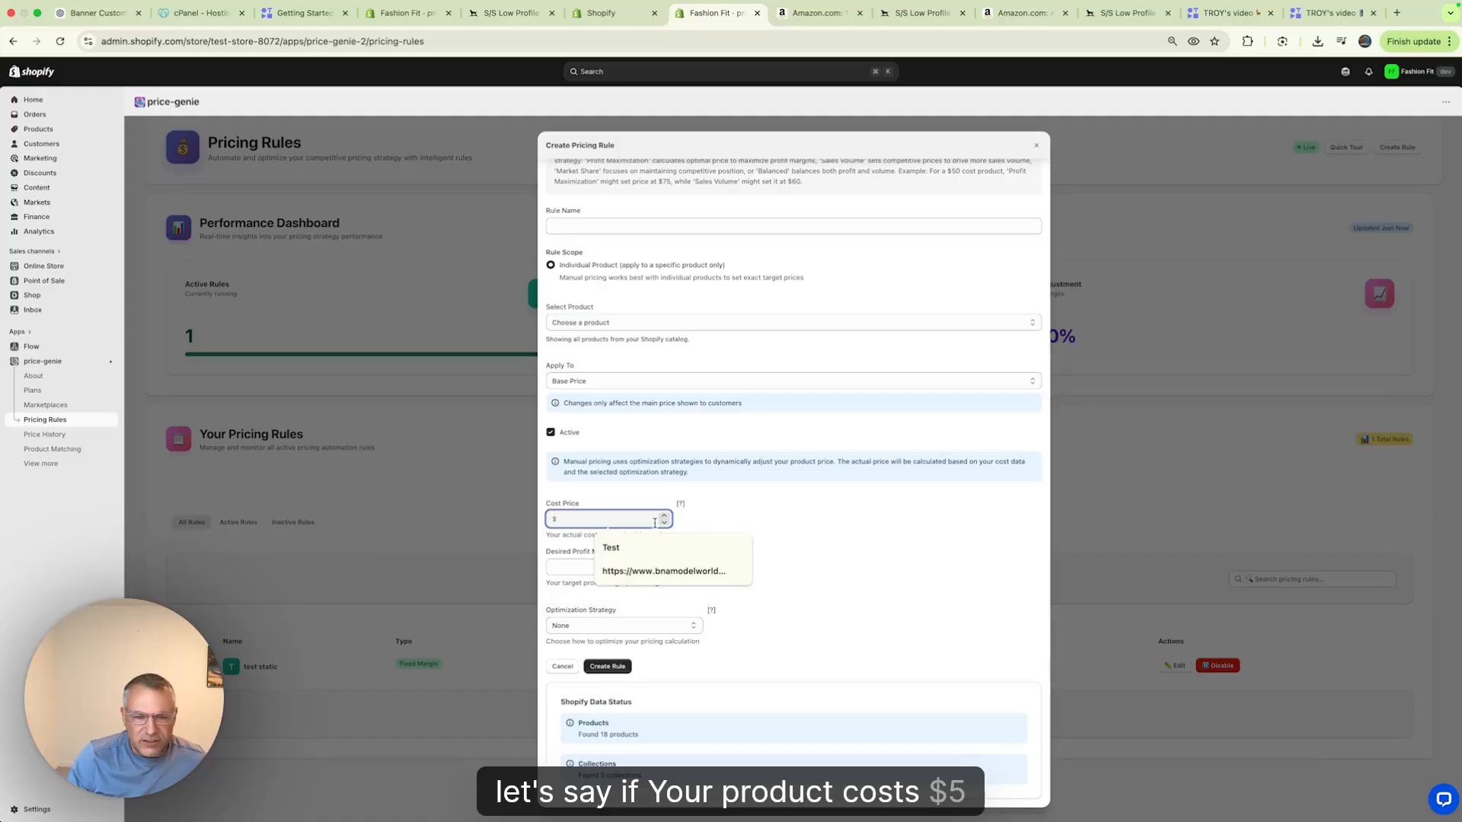
pyautogui.click(760, 504)
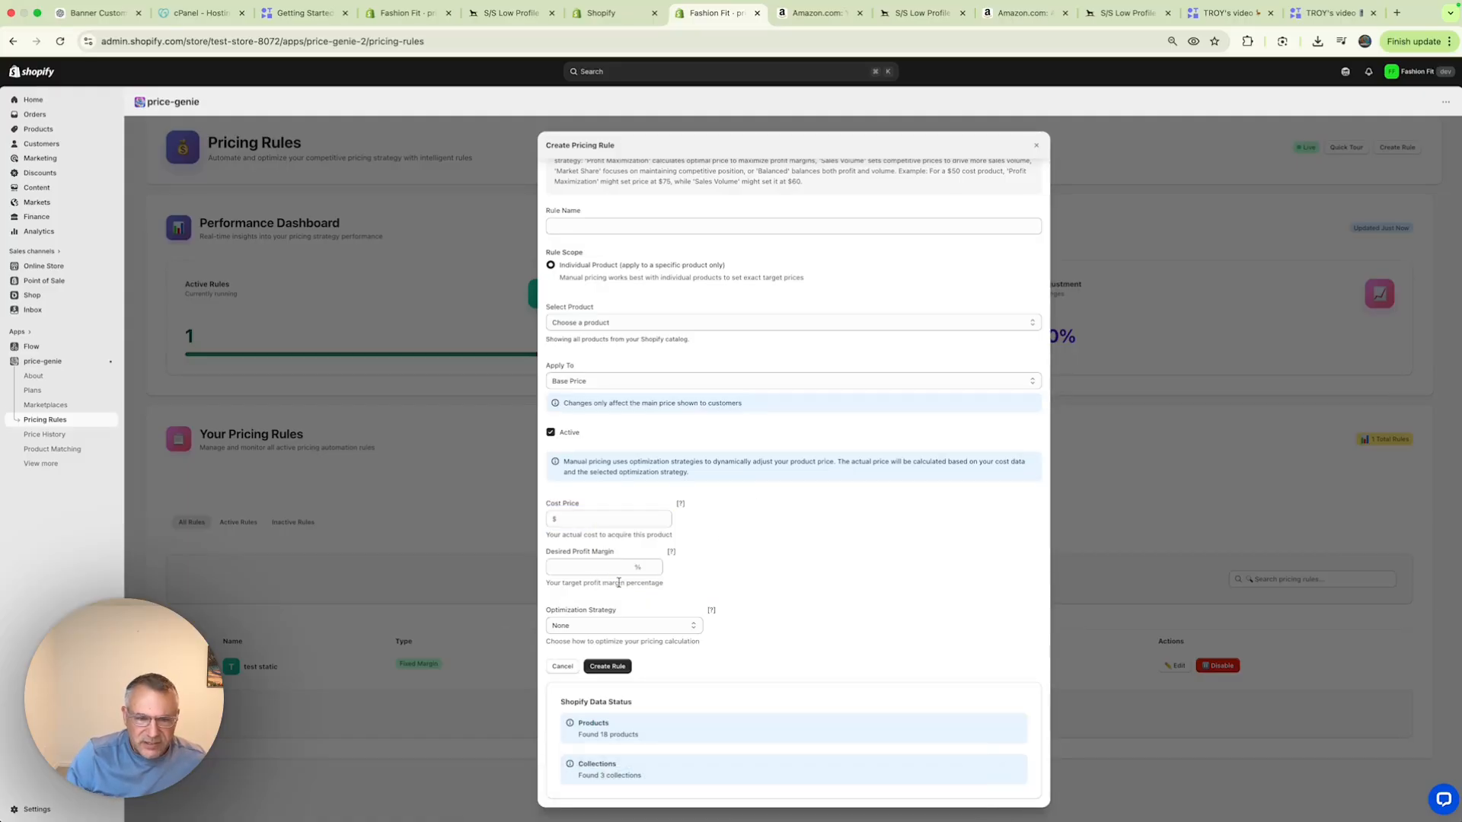
pyautogui.click(655, 570)
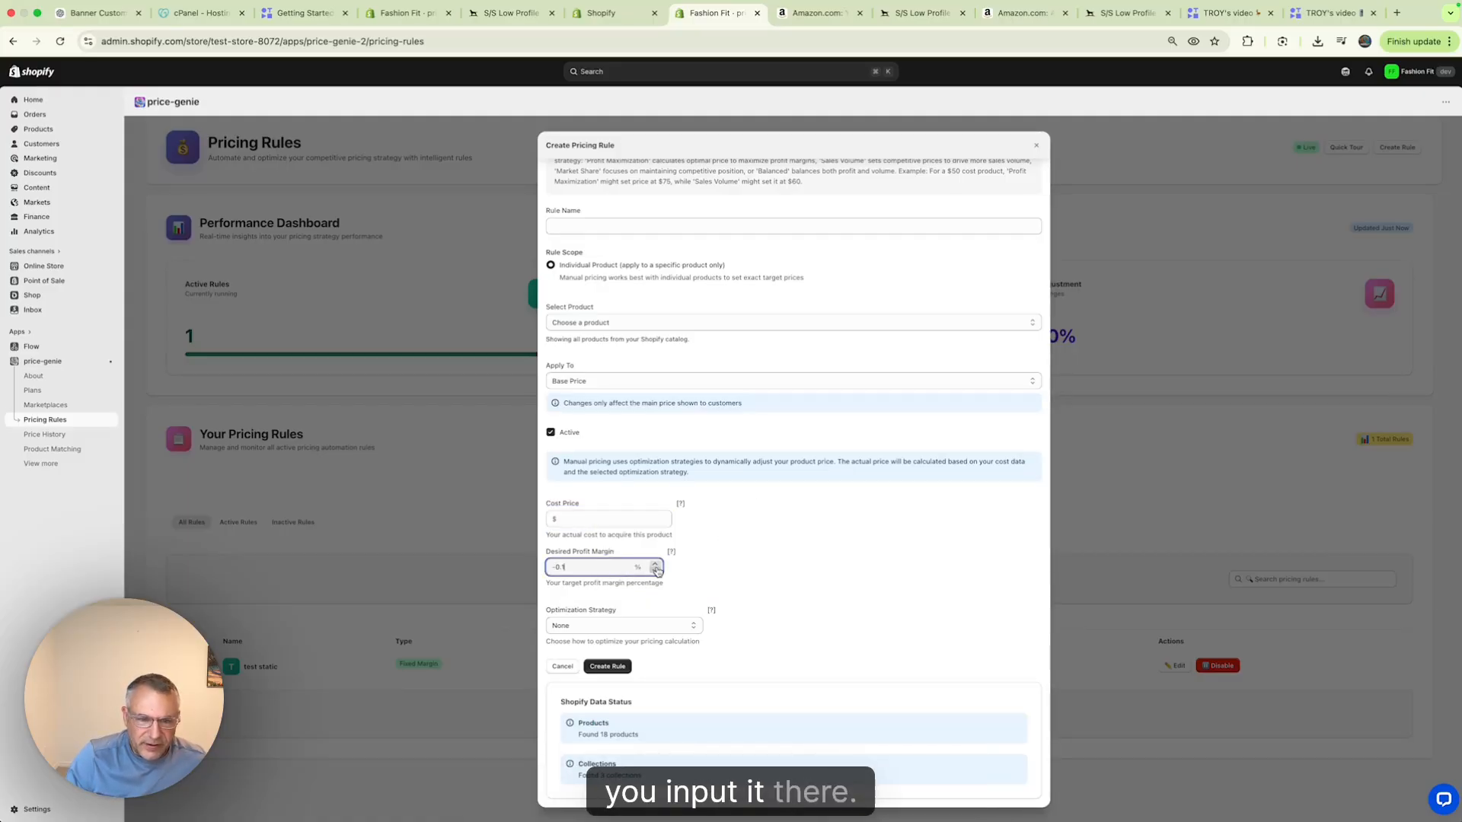
pyautogui.write('10')
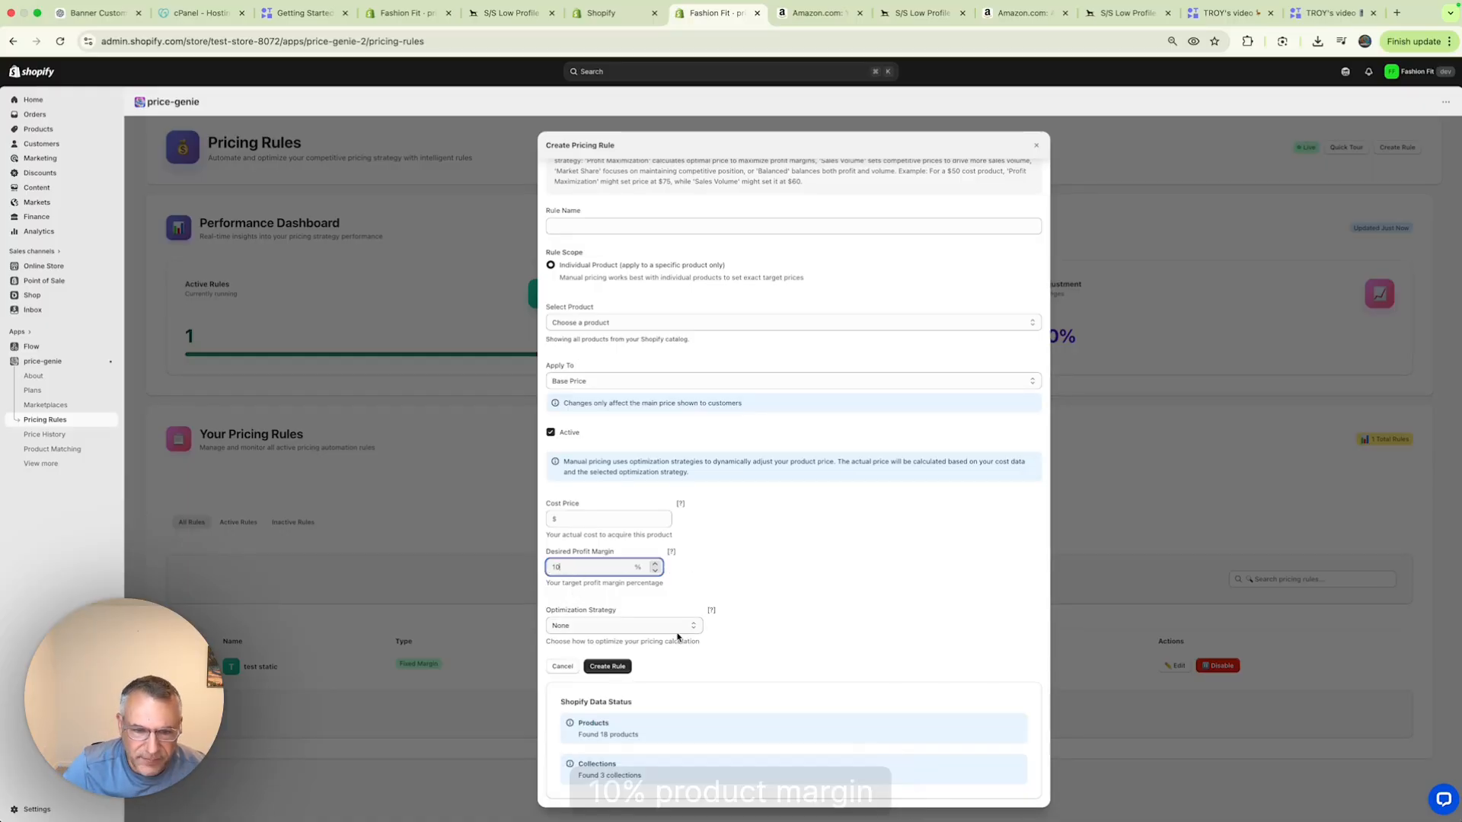
pyautogui.click(651, 626)
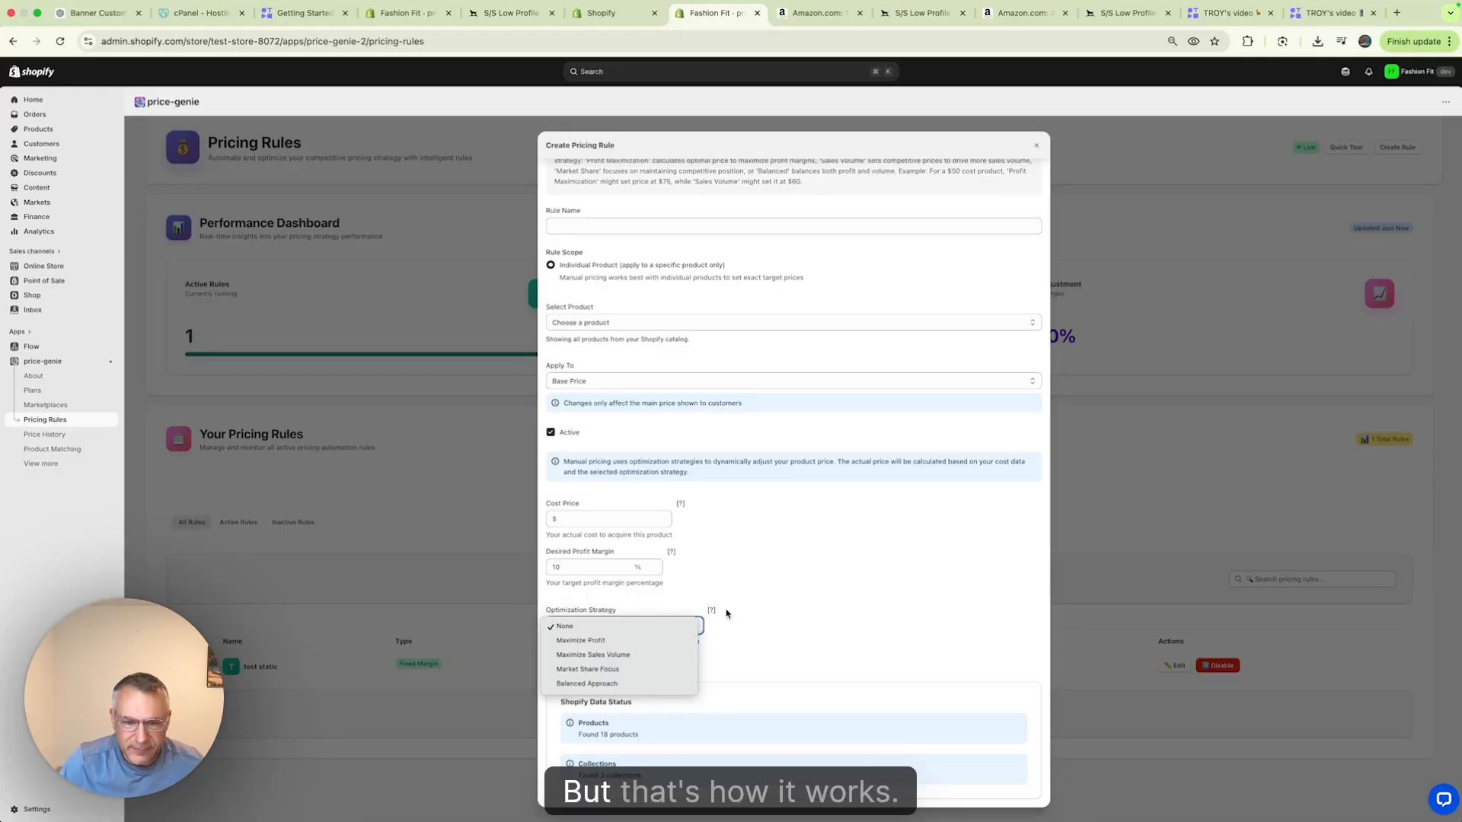
pyautogui.click(762, 601)
# Step: Change the rule type to Match Competitor (marketplace tracking) and name the rule "test"
pyautogui.scroll(8, 784, 601)
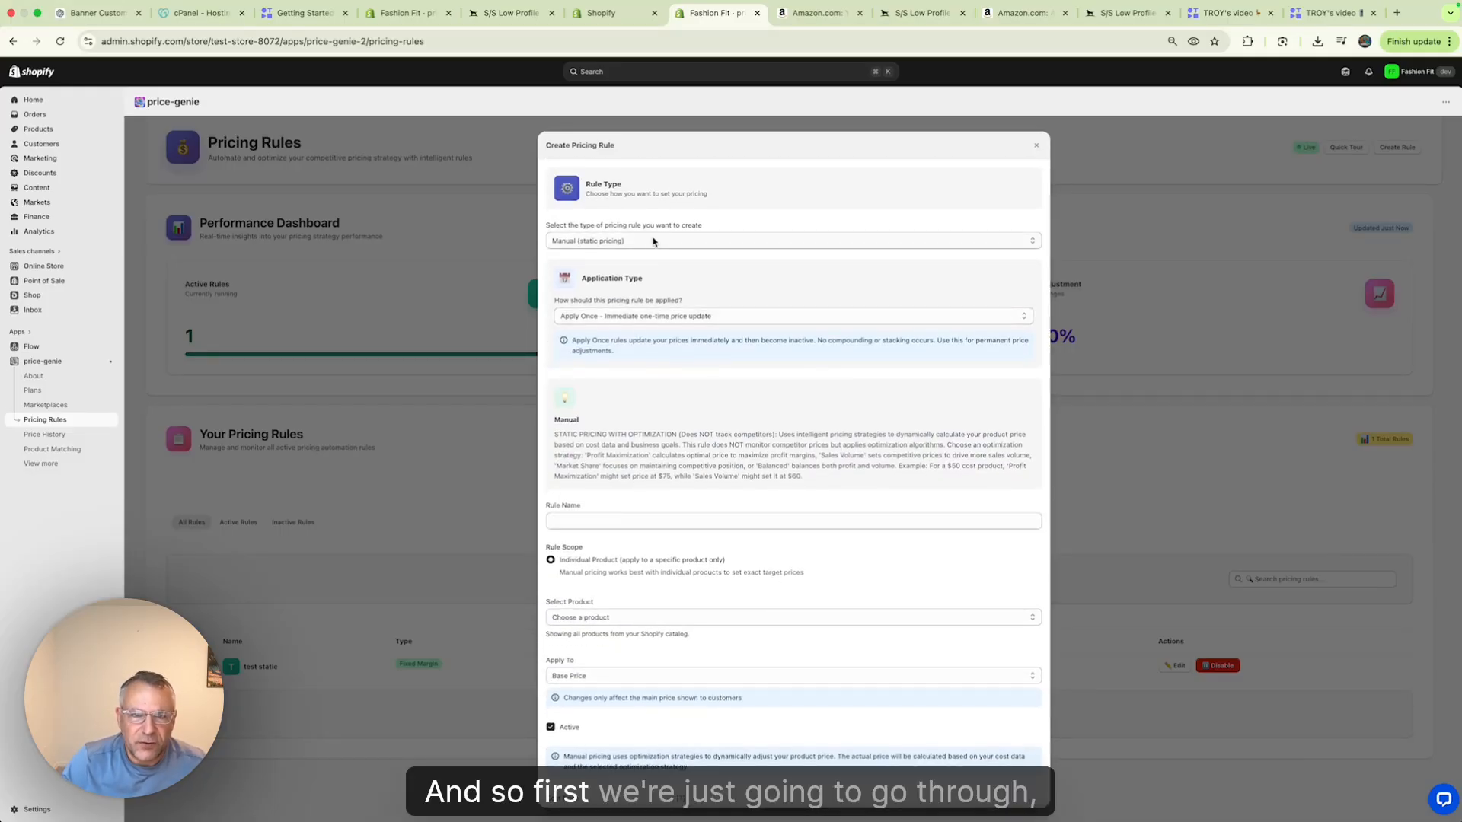
pyautogui.click(655, 241)
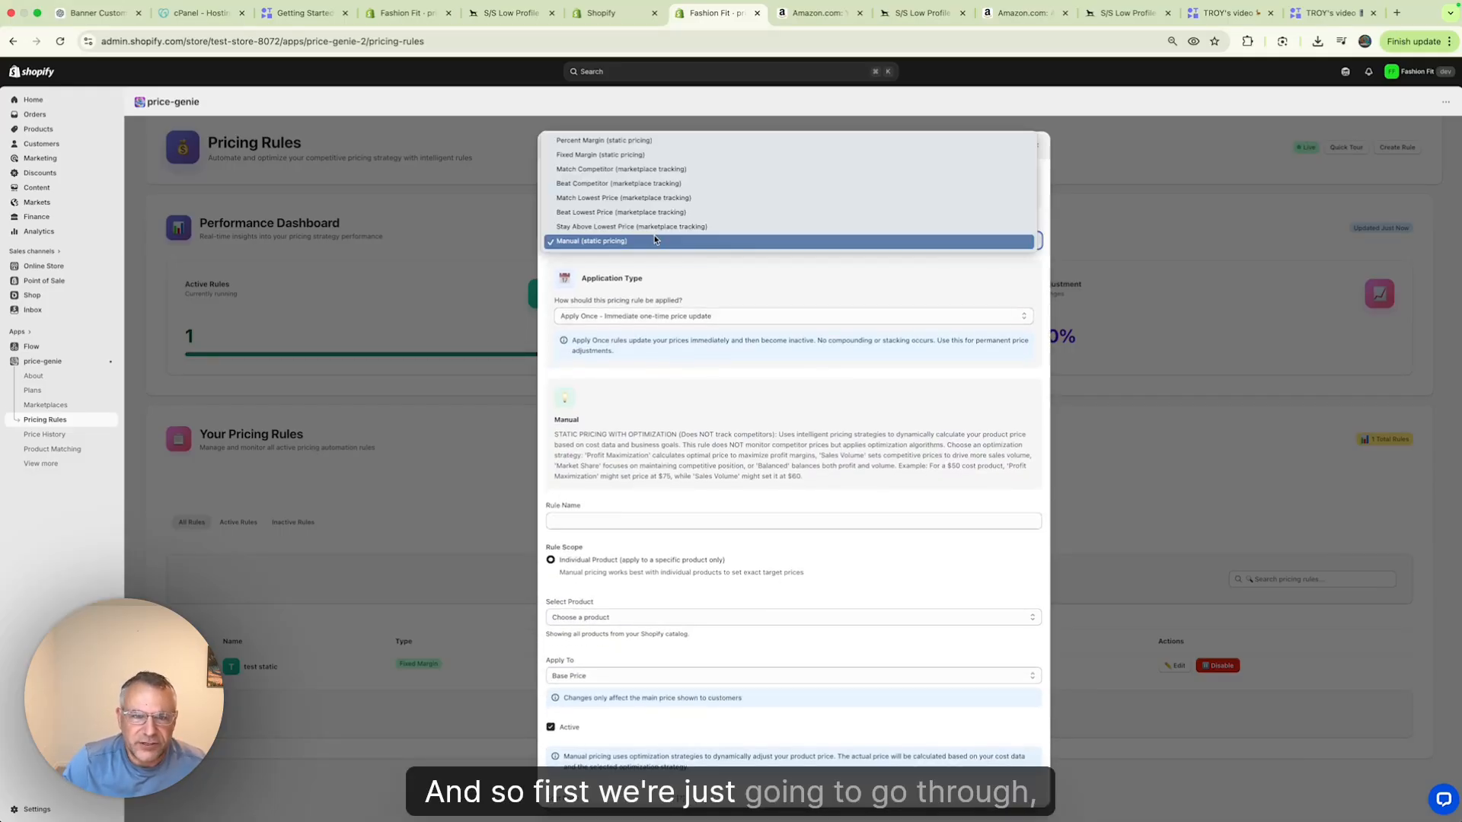
pyautogui.click(647, 169)
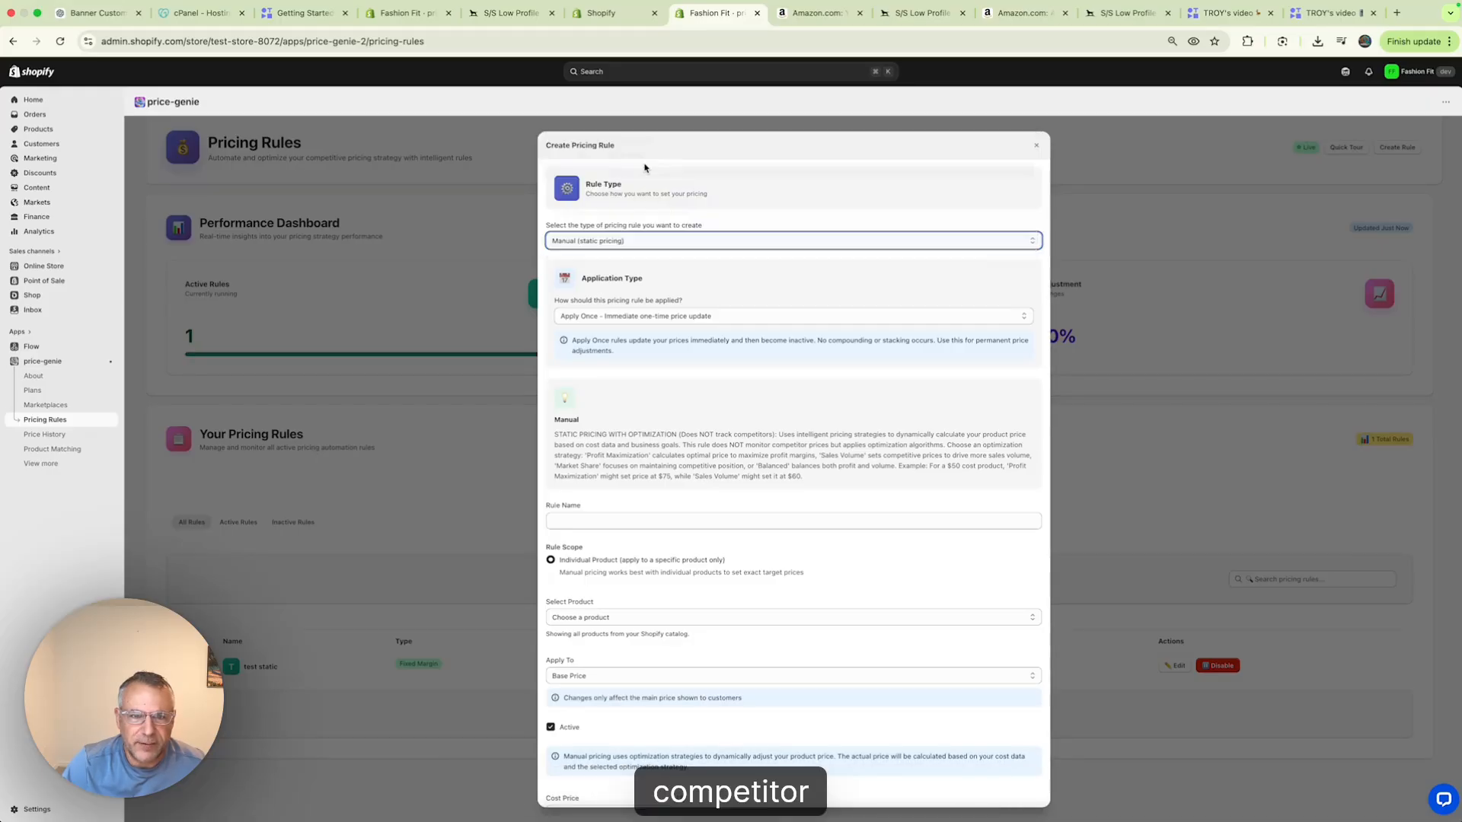
pyautogui.click(623, 384)
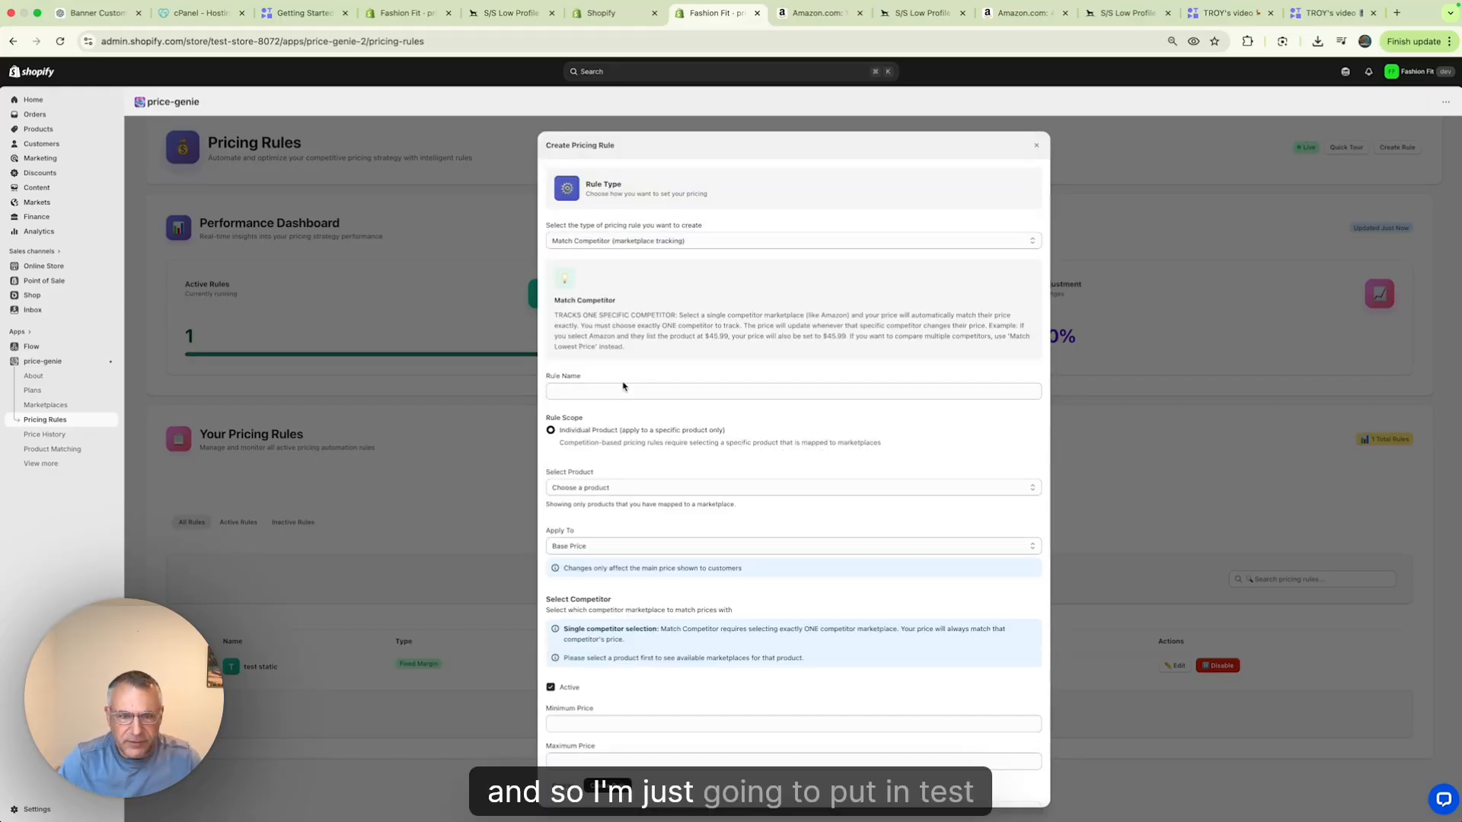
pyautogui.click(623, 388)
pyautogui.write('test')
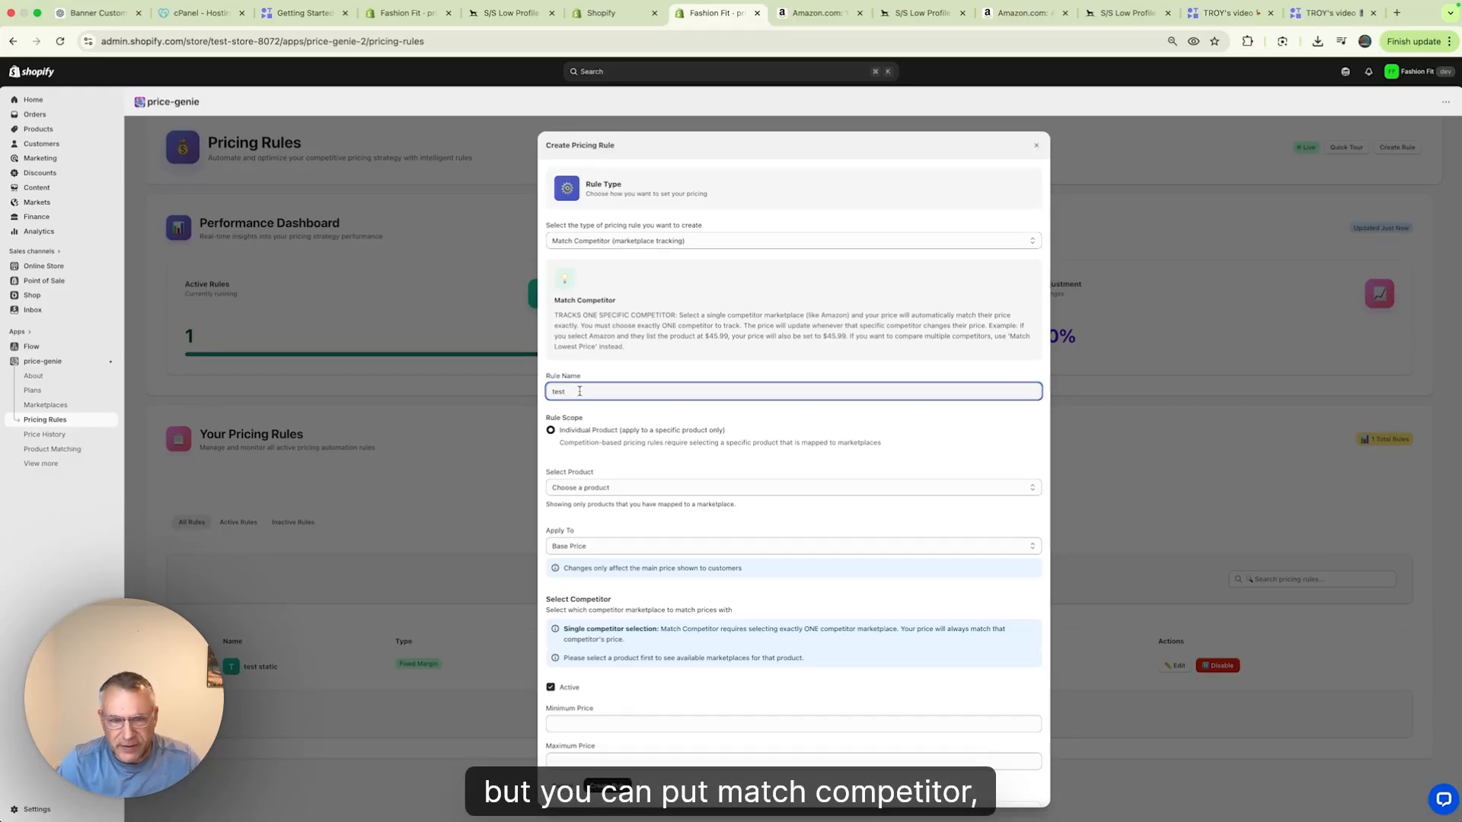
# Step: Choose the 2024 Summer New Disney Tinker Ball leggings set as the rule's product, keeping it applied to Base Price
pyautogui.scroll(-3, 580, 391)
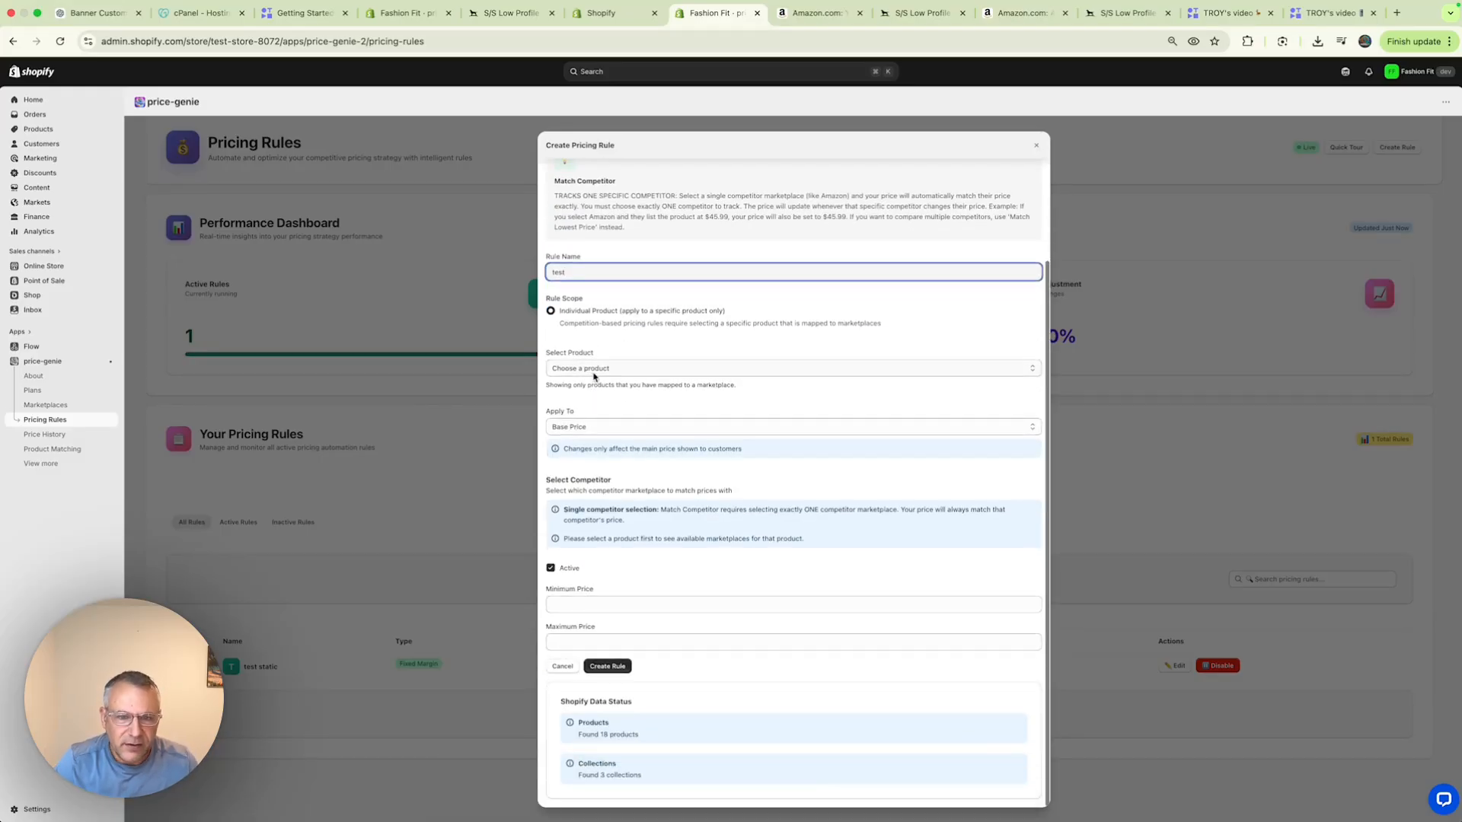
pyautogui.click(591, 371)
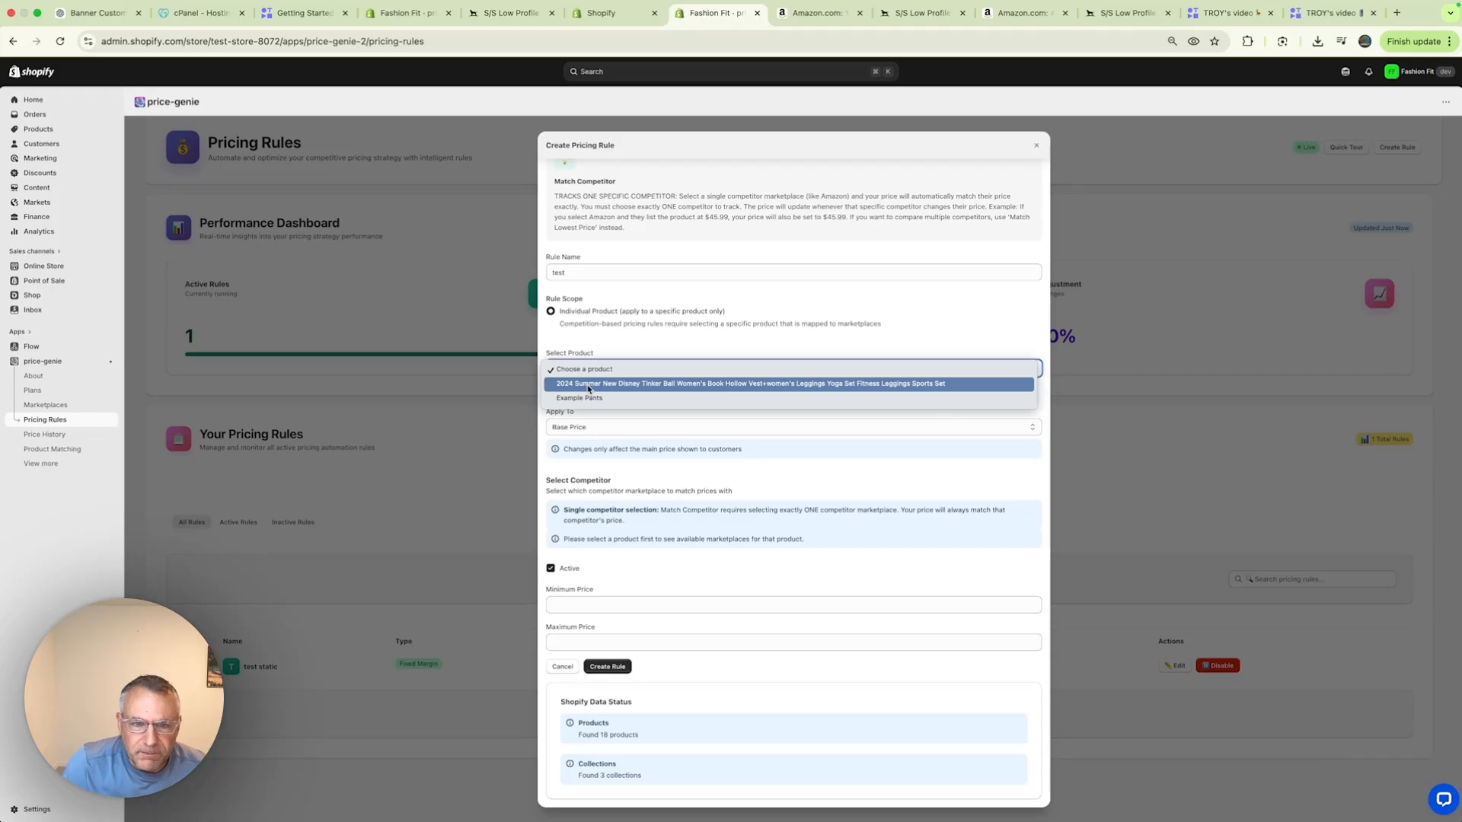
pyautogui.click(589, 389)
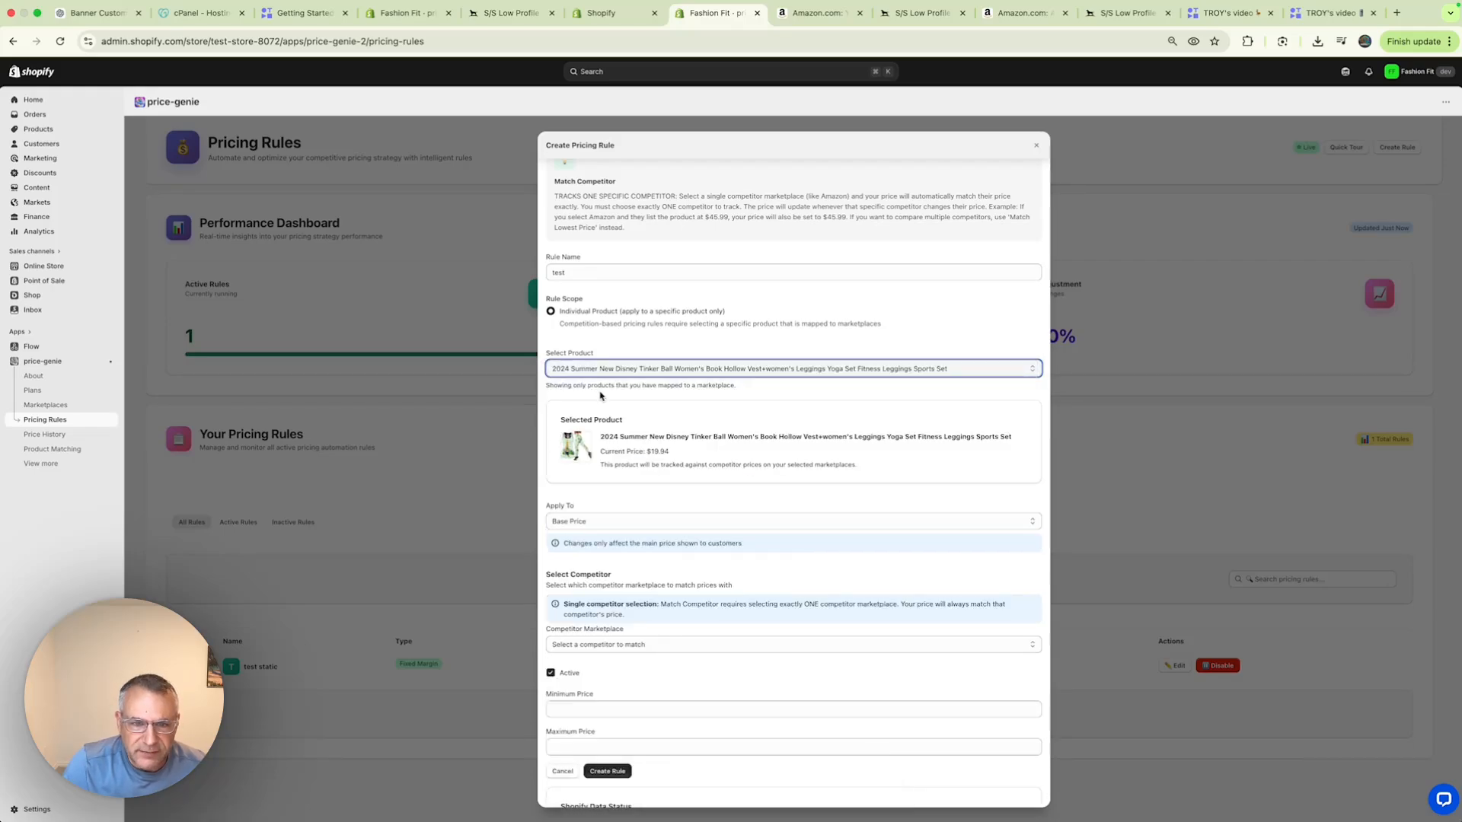
pyautogui.scroll(-3, 601, 393)
pyautogui.click(636, 418)
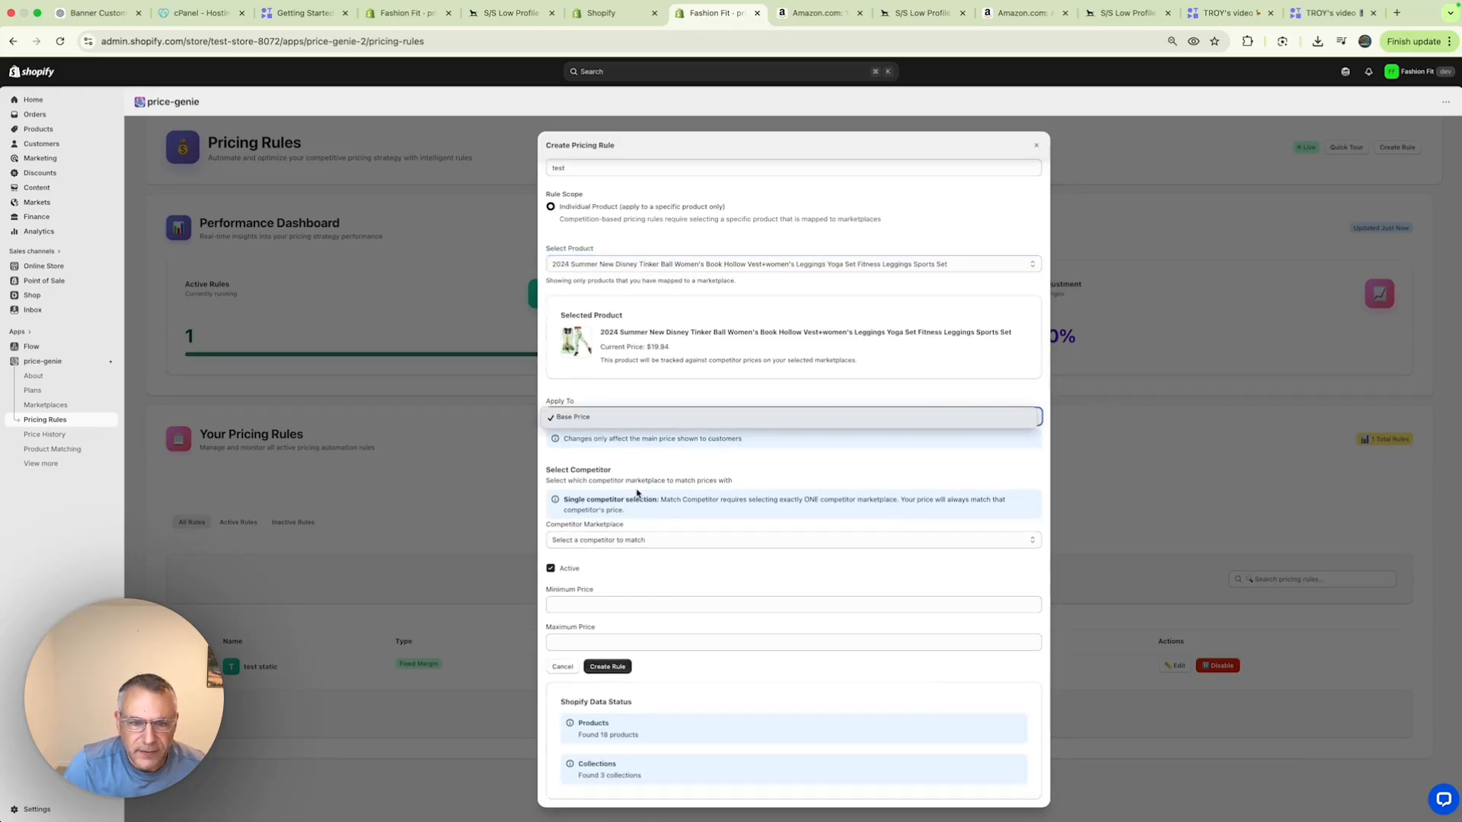
pyautogui.click(616, 542)
# Step: Set the competitor marketplace to match to Amazon
pyautogui.click(617, 544)
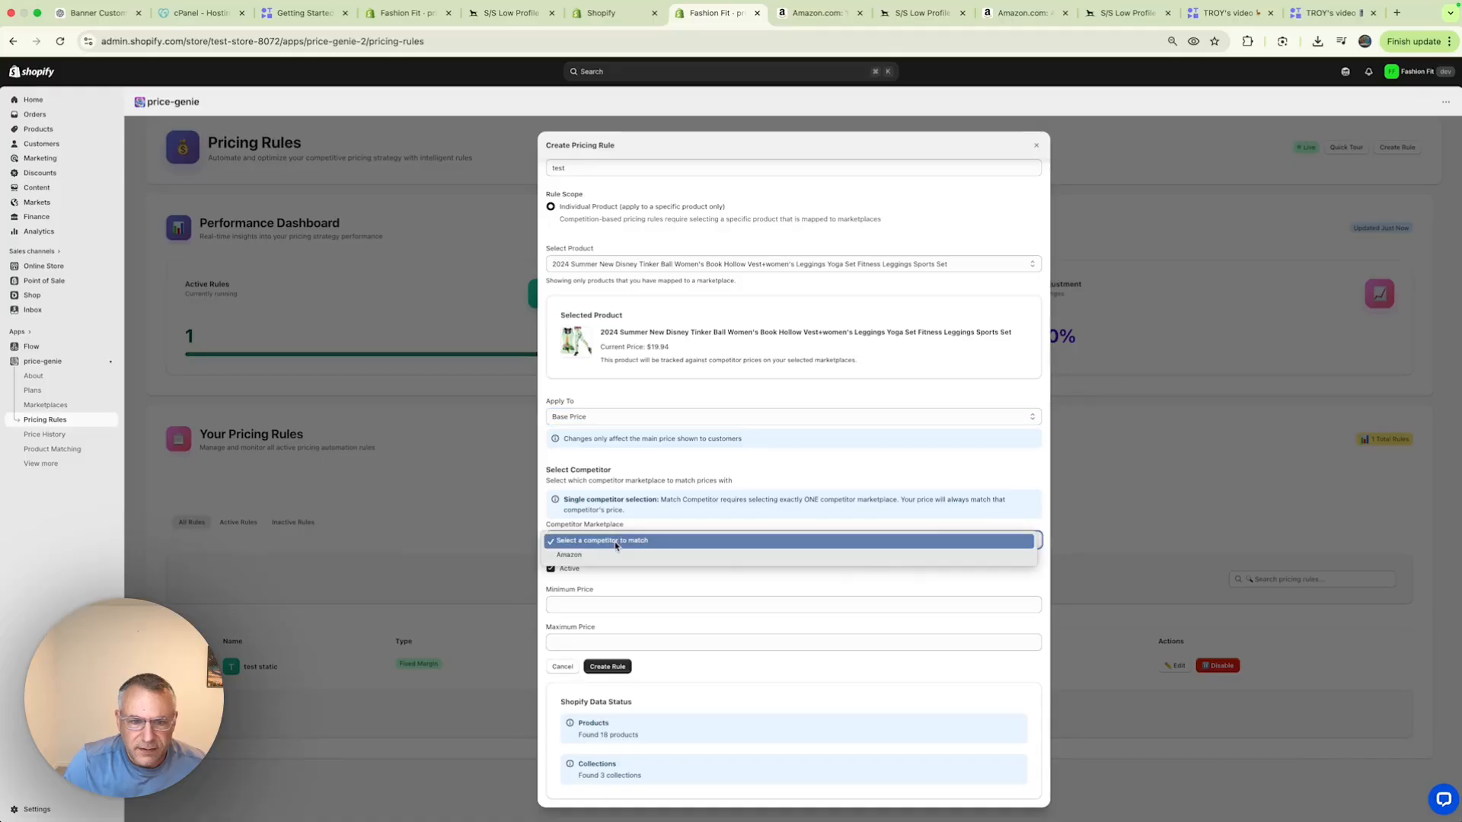
pyautogui.click(609, 557)
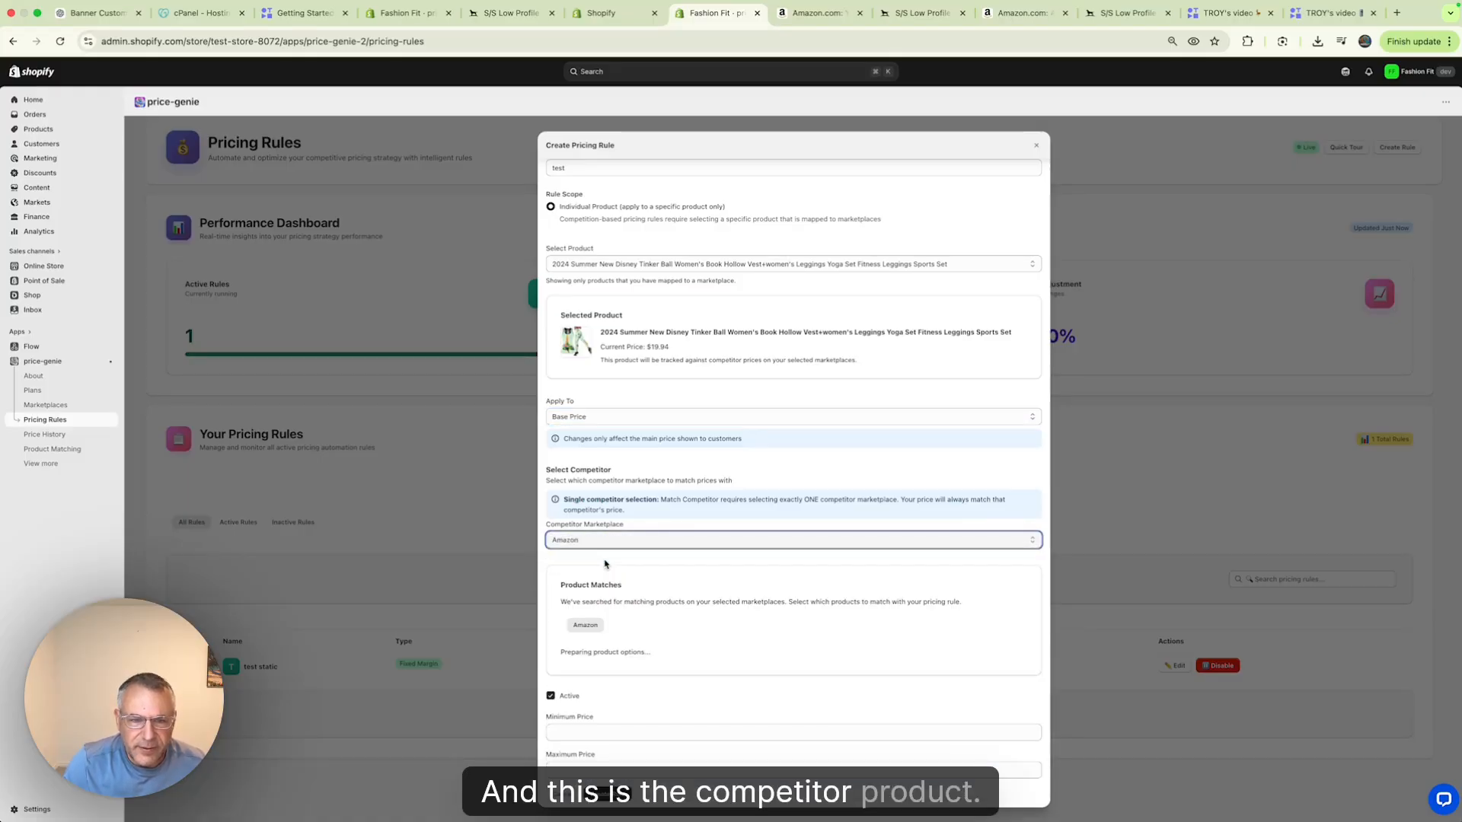
pyautogui.click(609, 542)
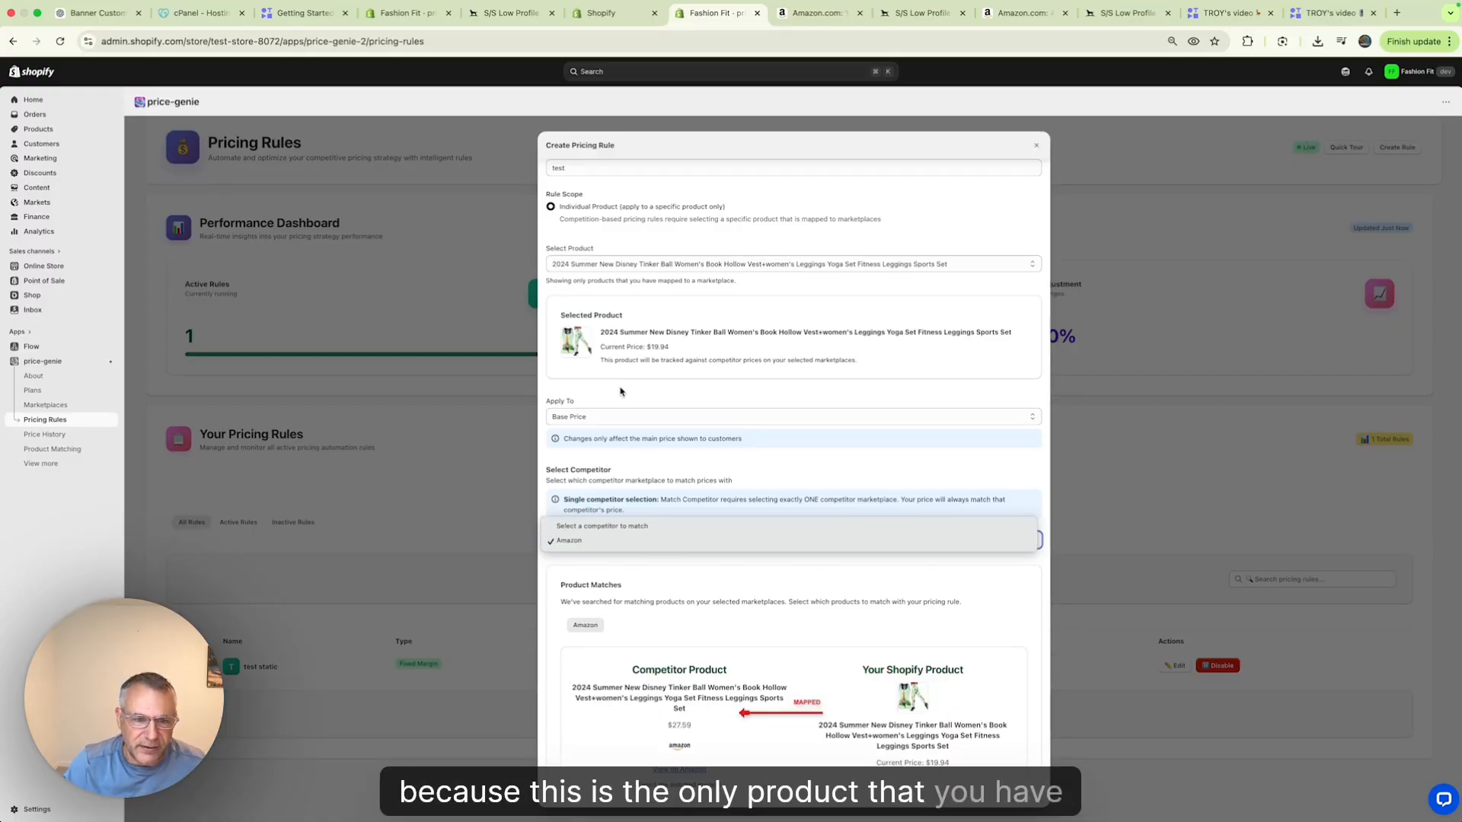
pyautogui.click(584, 541)
# Step: Review the product matches and select the mapped Amazon competitor product for the rule
pyautogui.scroll(-5, 643, 526)
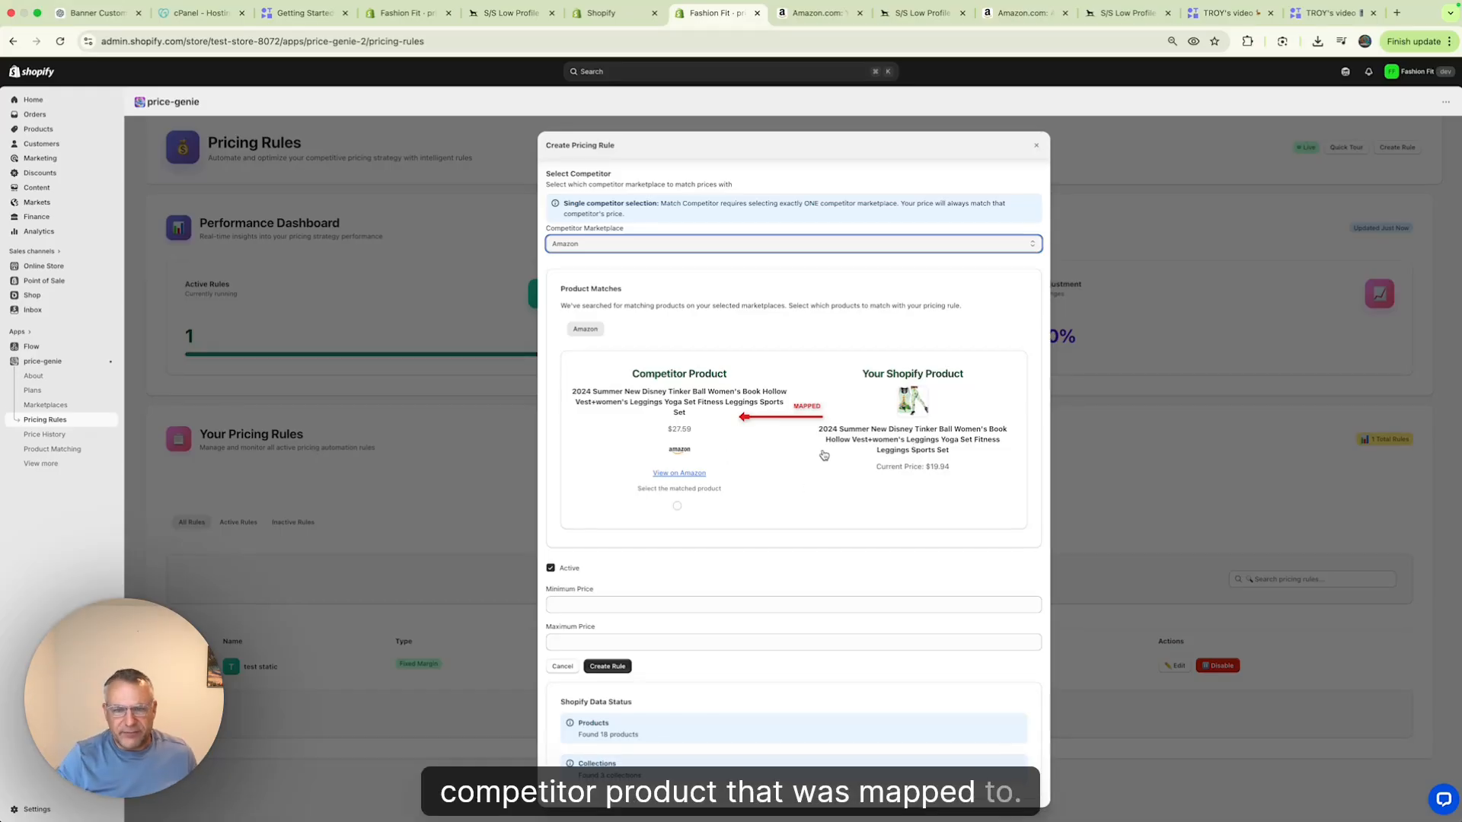
pyautogui.scroll(1, 762, 434)
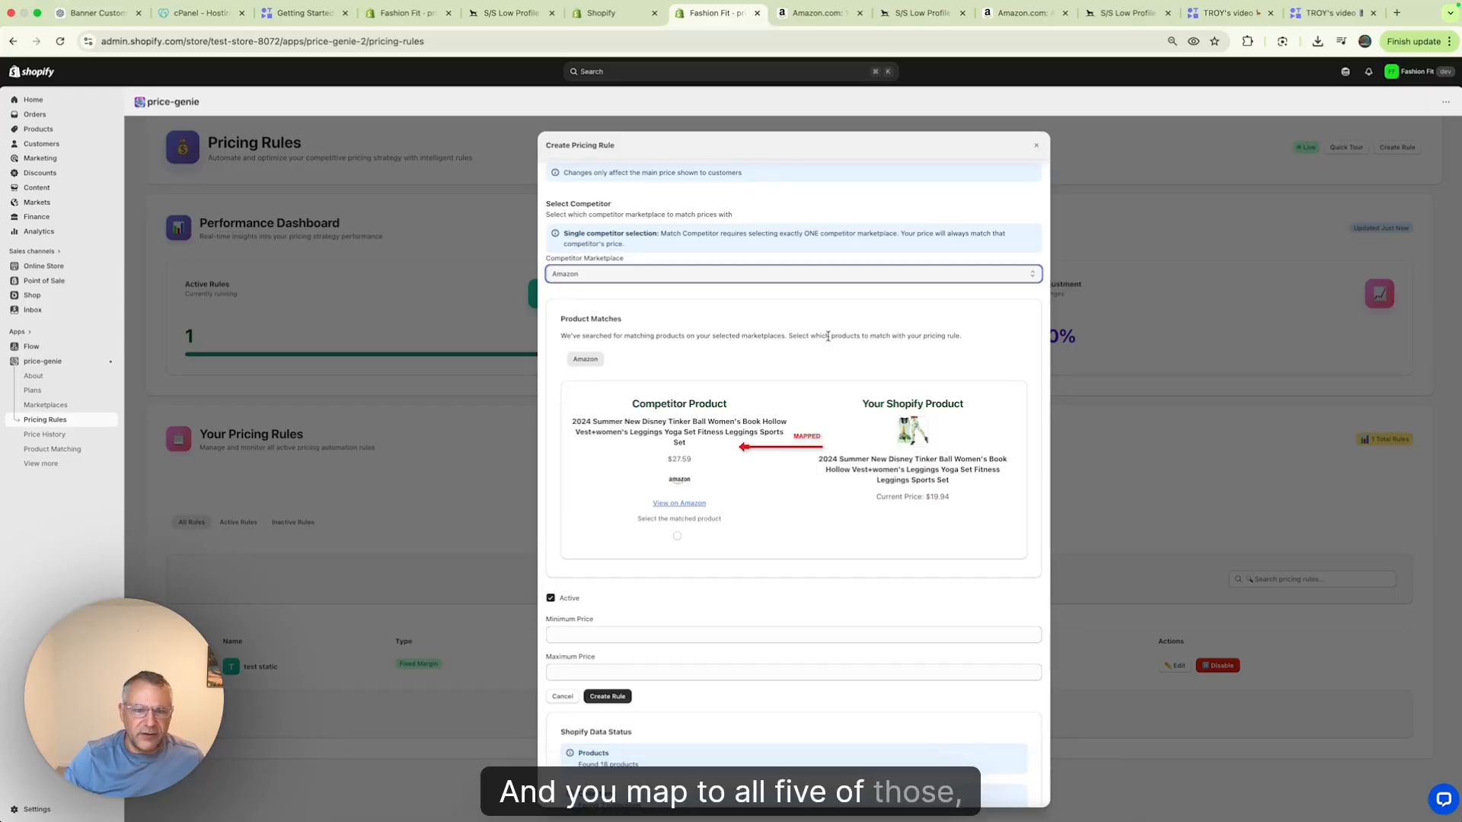
pyautogui.scroll(-2, 774, 364)
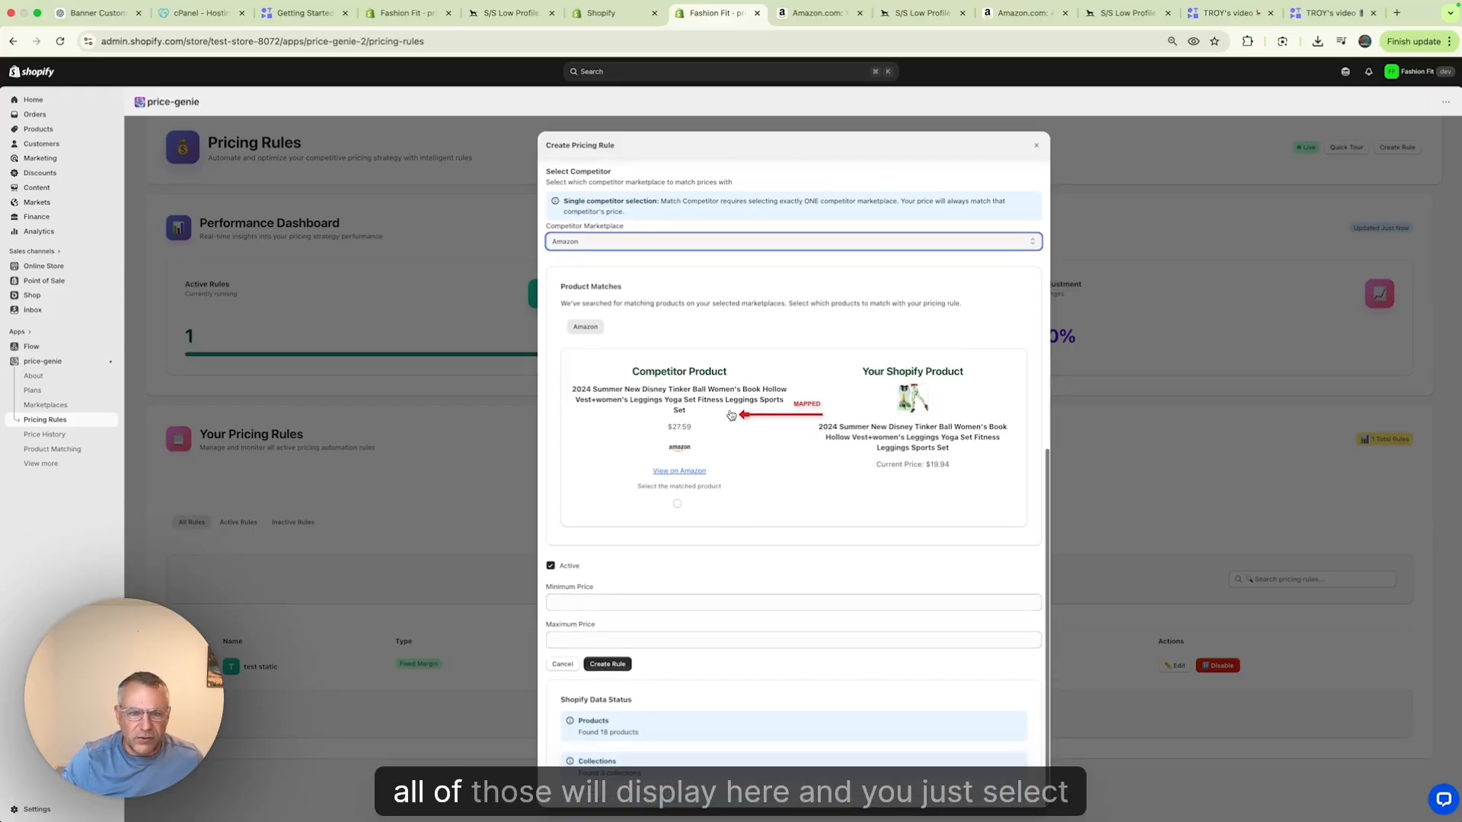
pyautogui.click(677, 505)
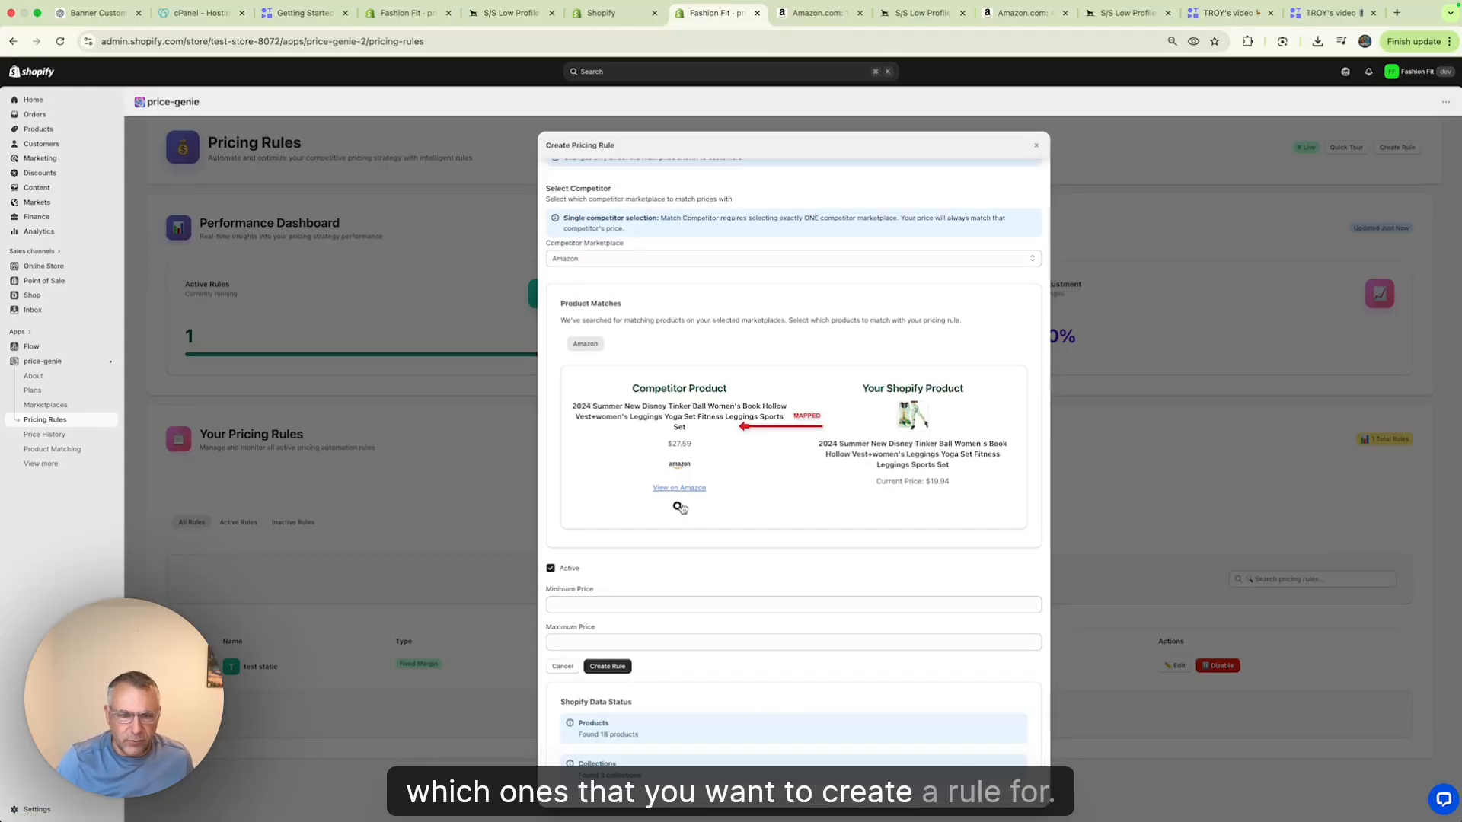
# Step: Keep the rule active, set its minimum price to 1 and maximum price to 100, and create it
pyautogui.click(550, 571)
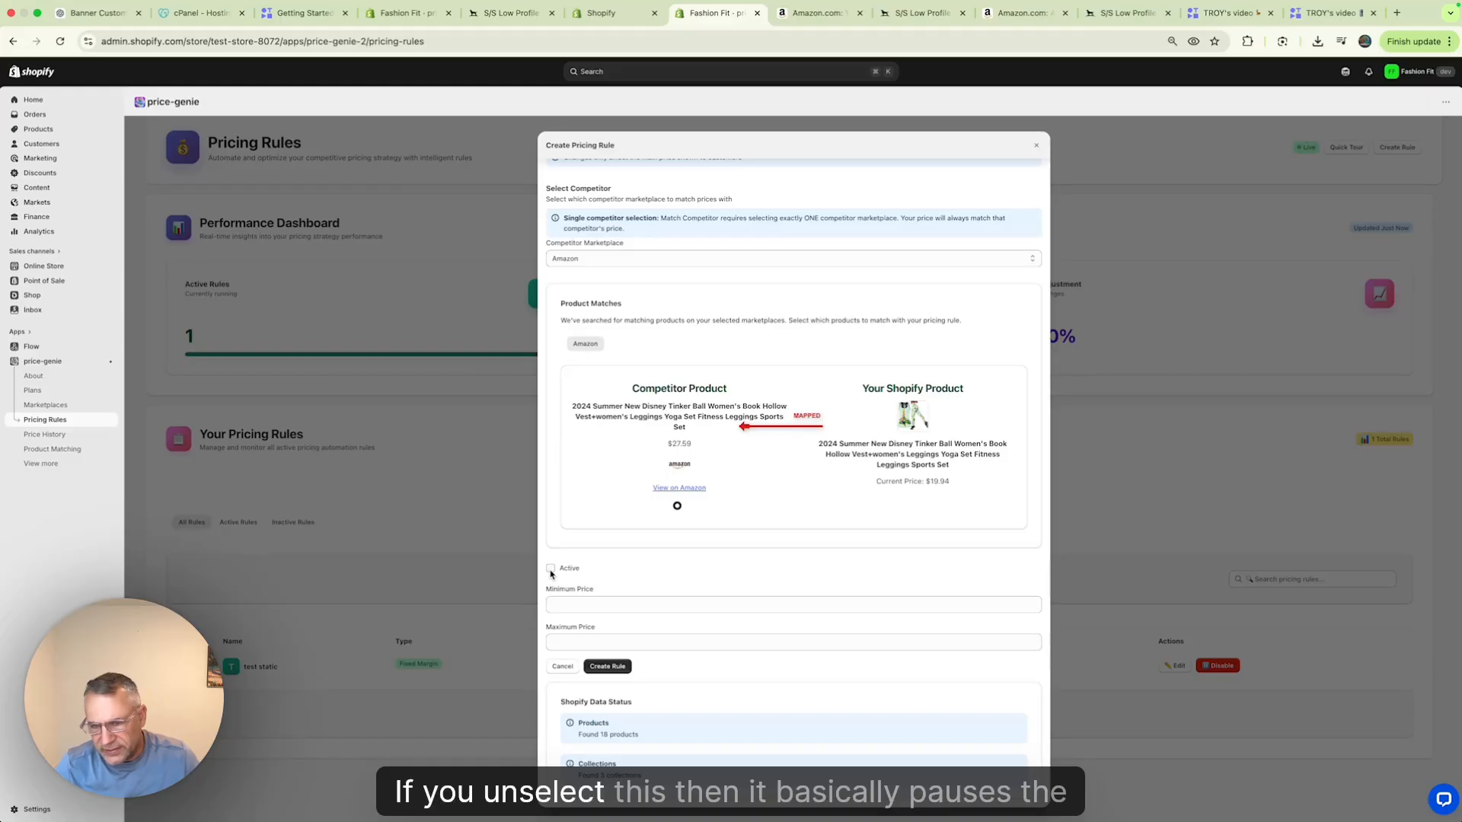
pyautogui.click(550, 570)
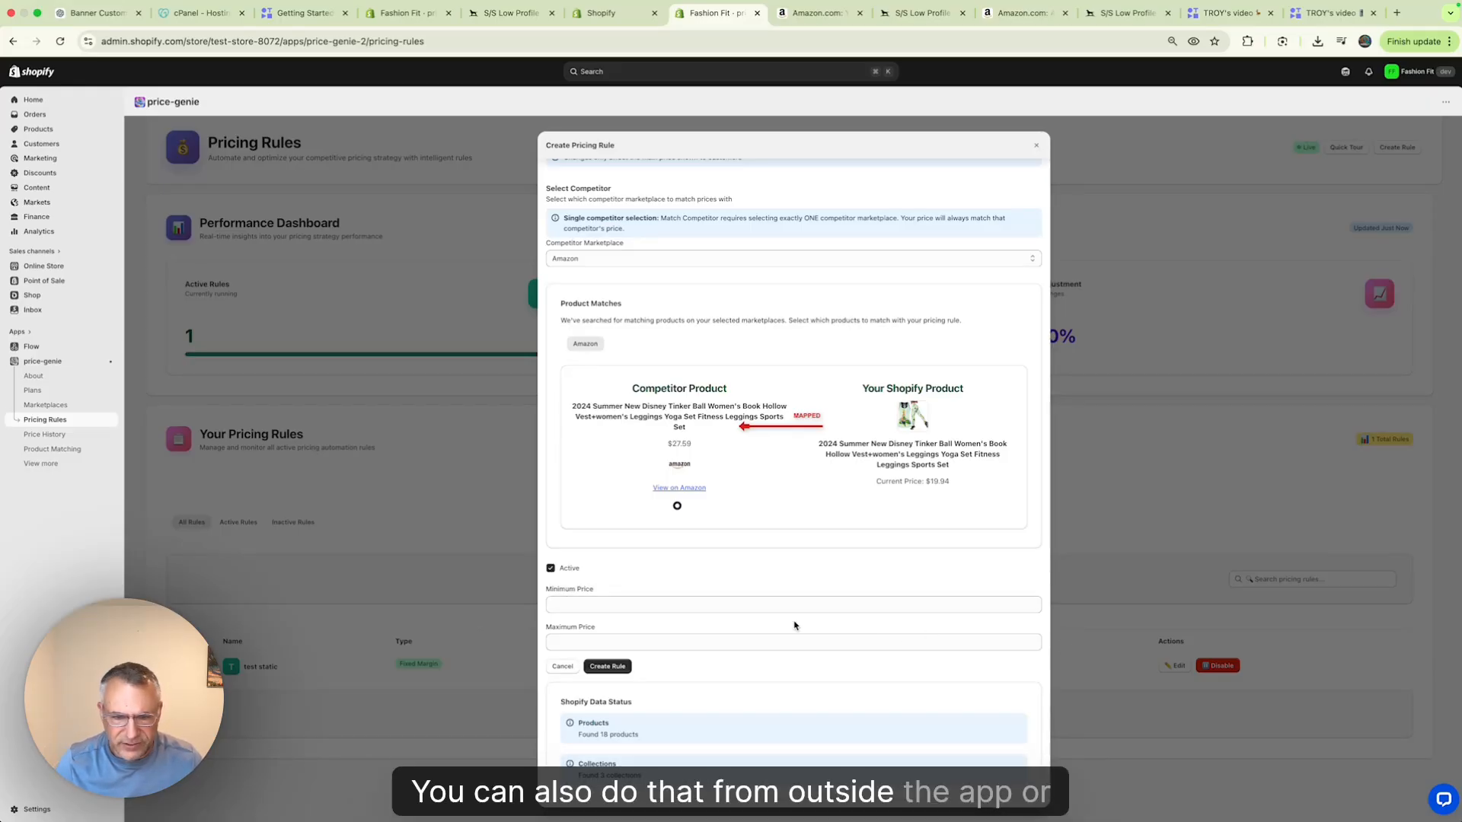
pyautogui.click(571, 603)
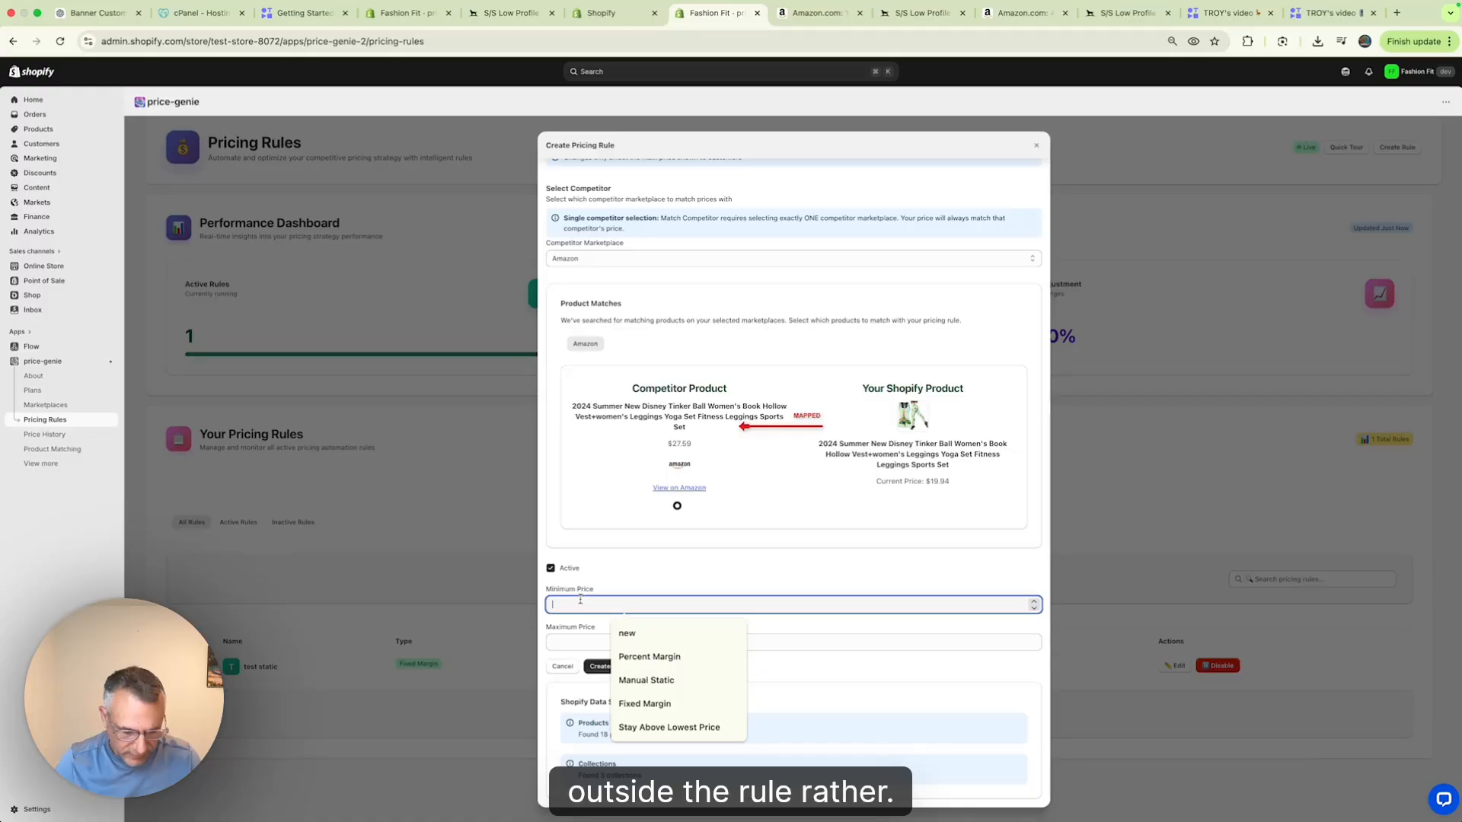
pyautogui.write('1')
pyautogui.click(562, 641)
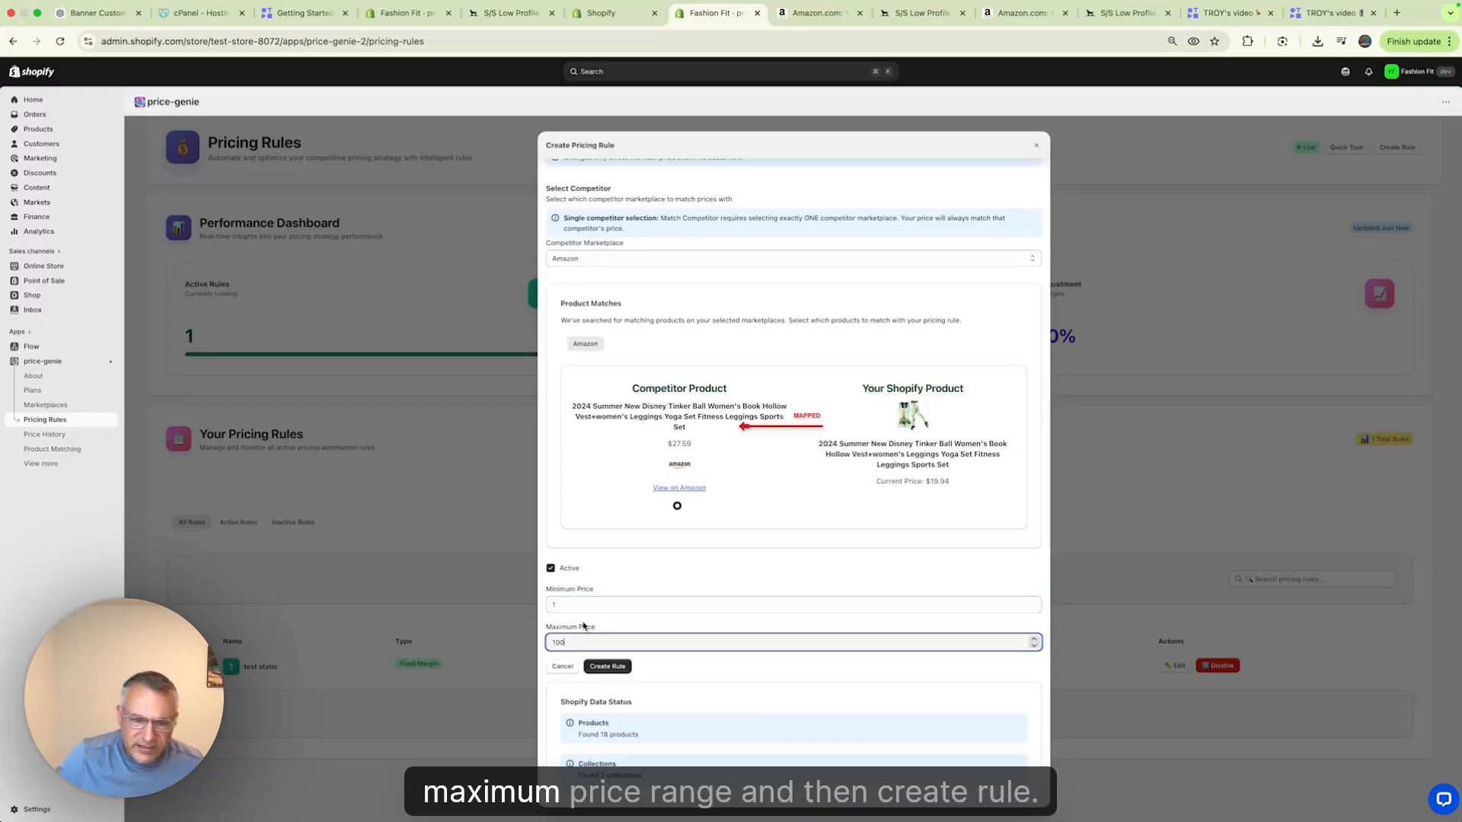
pyautogui.click(609, 668)
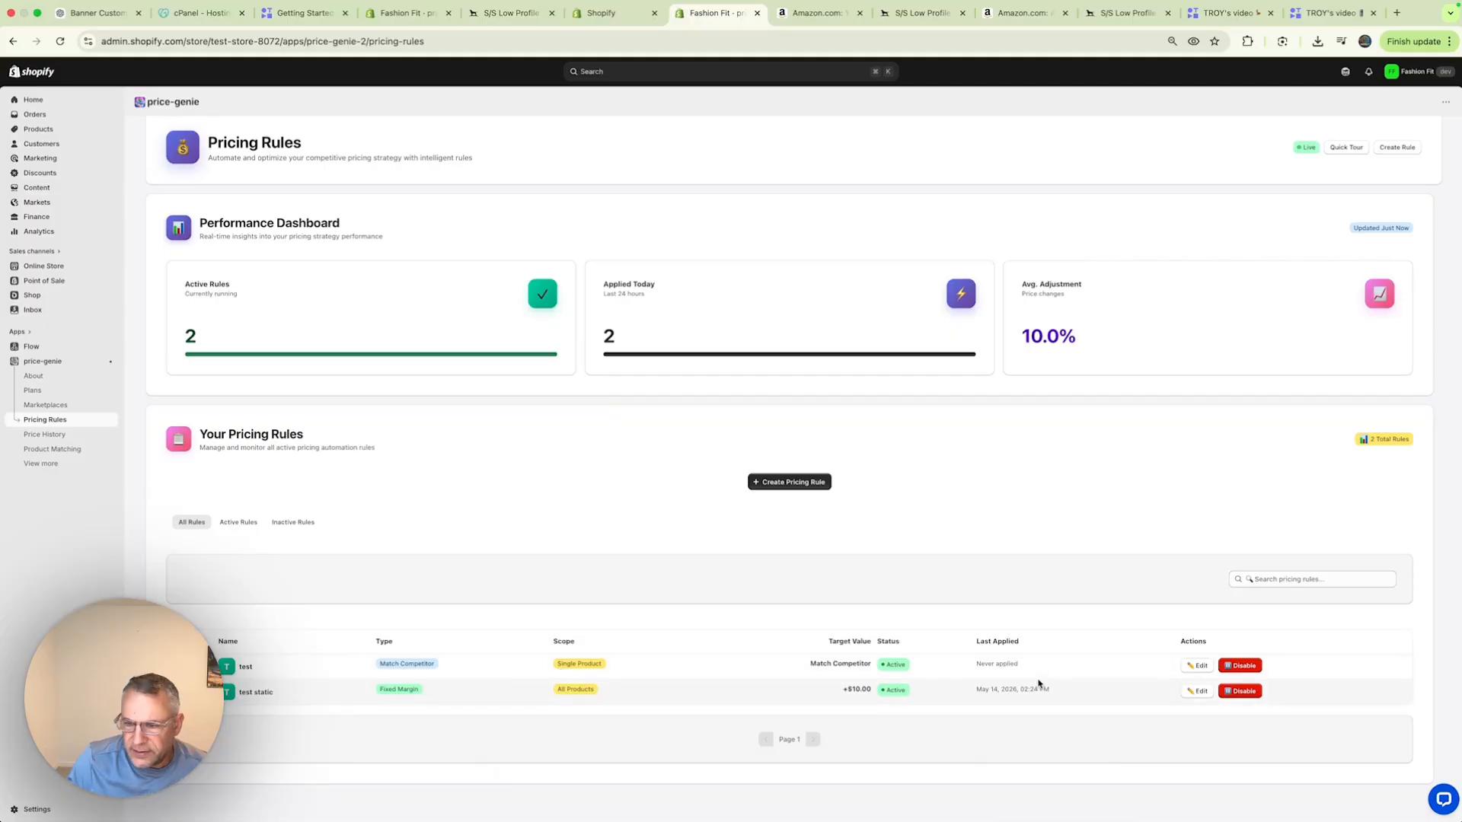
# Step: Disable the "test" and "test static" pricing rules and enable both again
pyautogui.click(1239, 666)
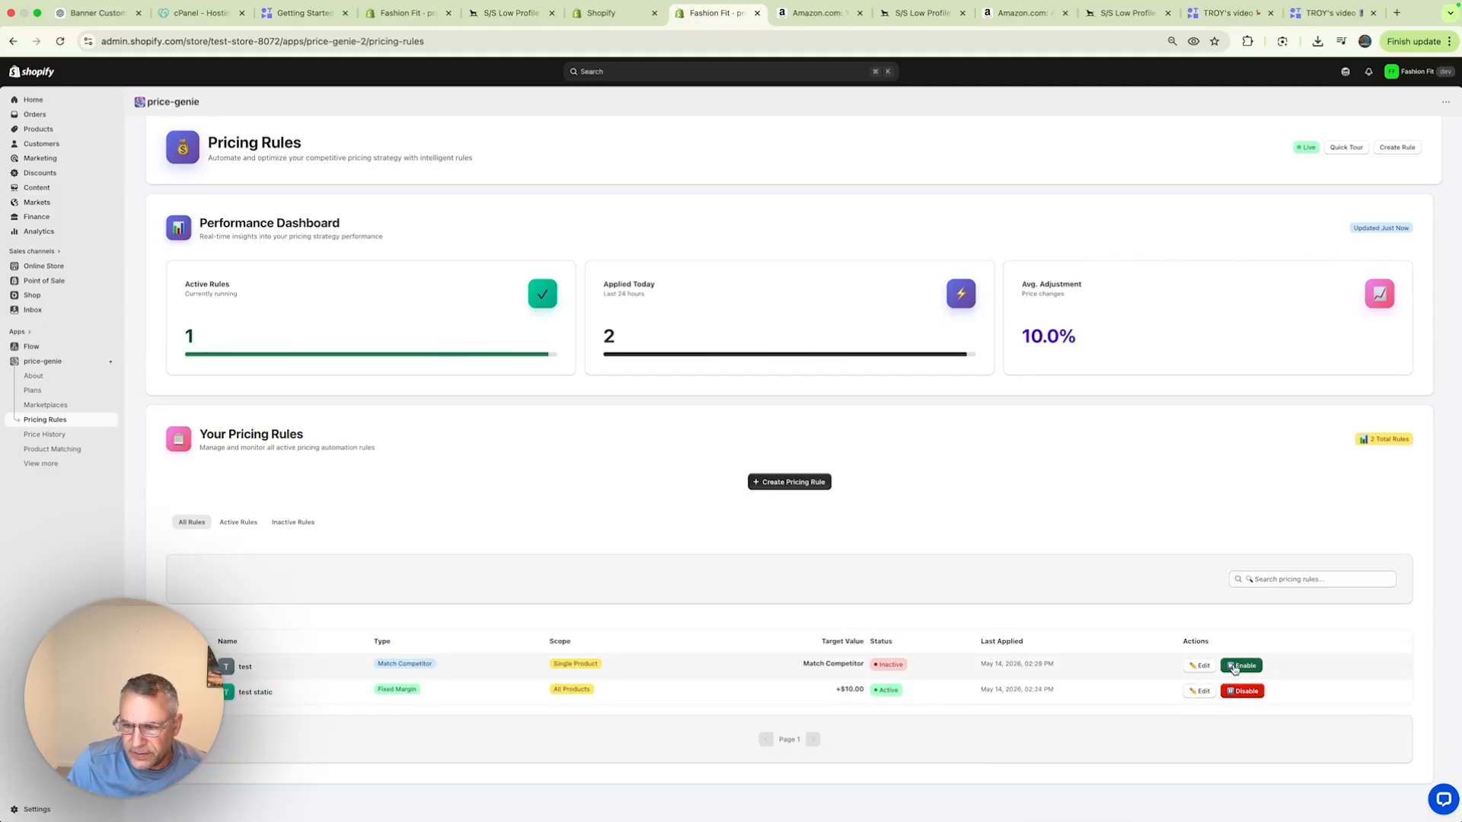
pyautogui.click(1236, 690)
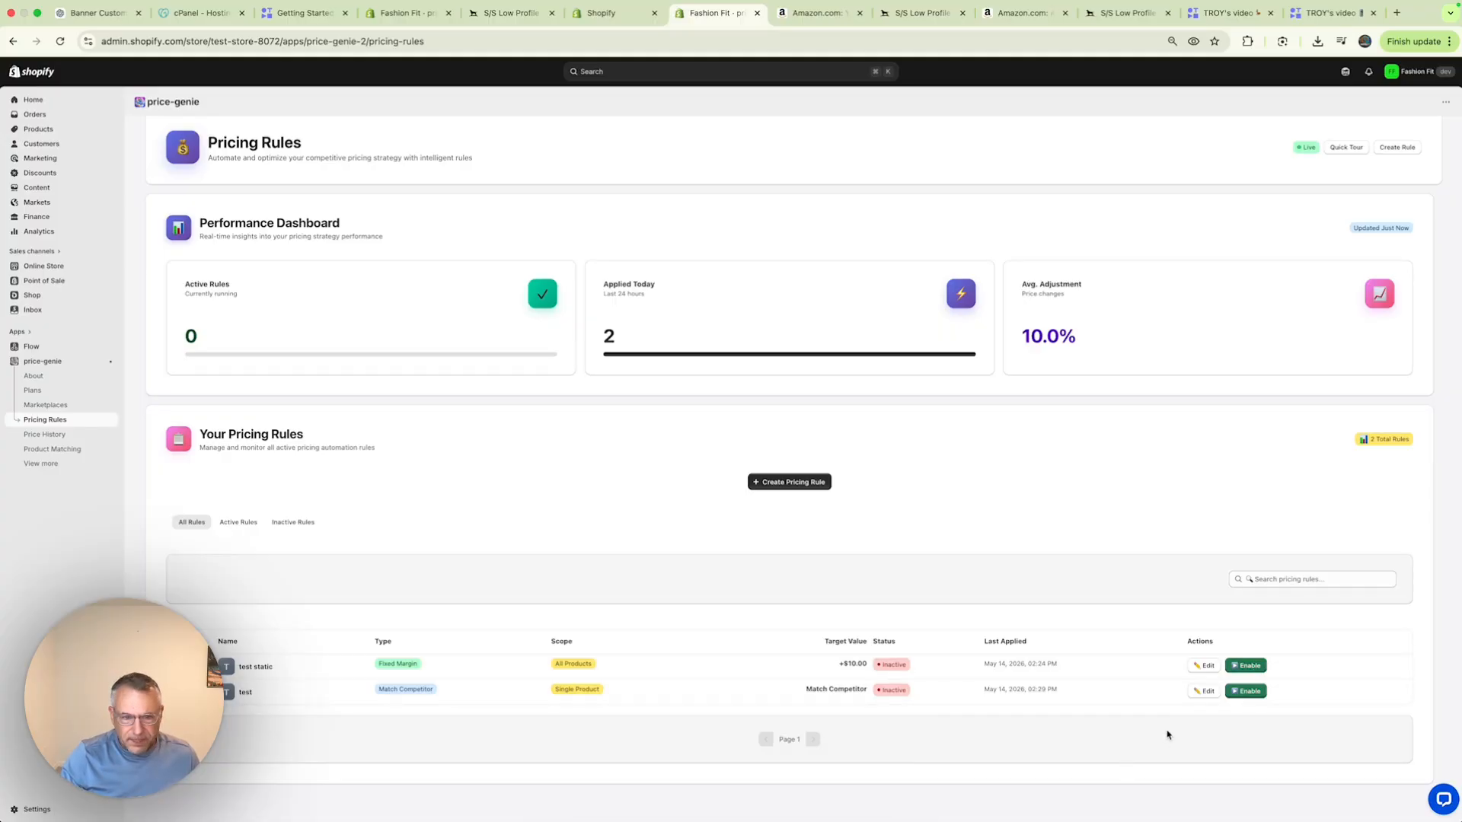
pyautogui.click(1249, 691)
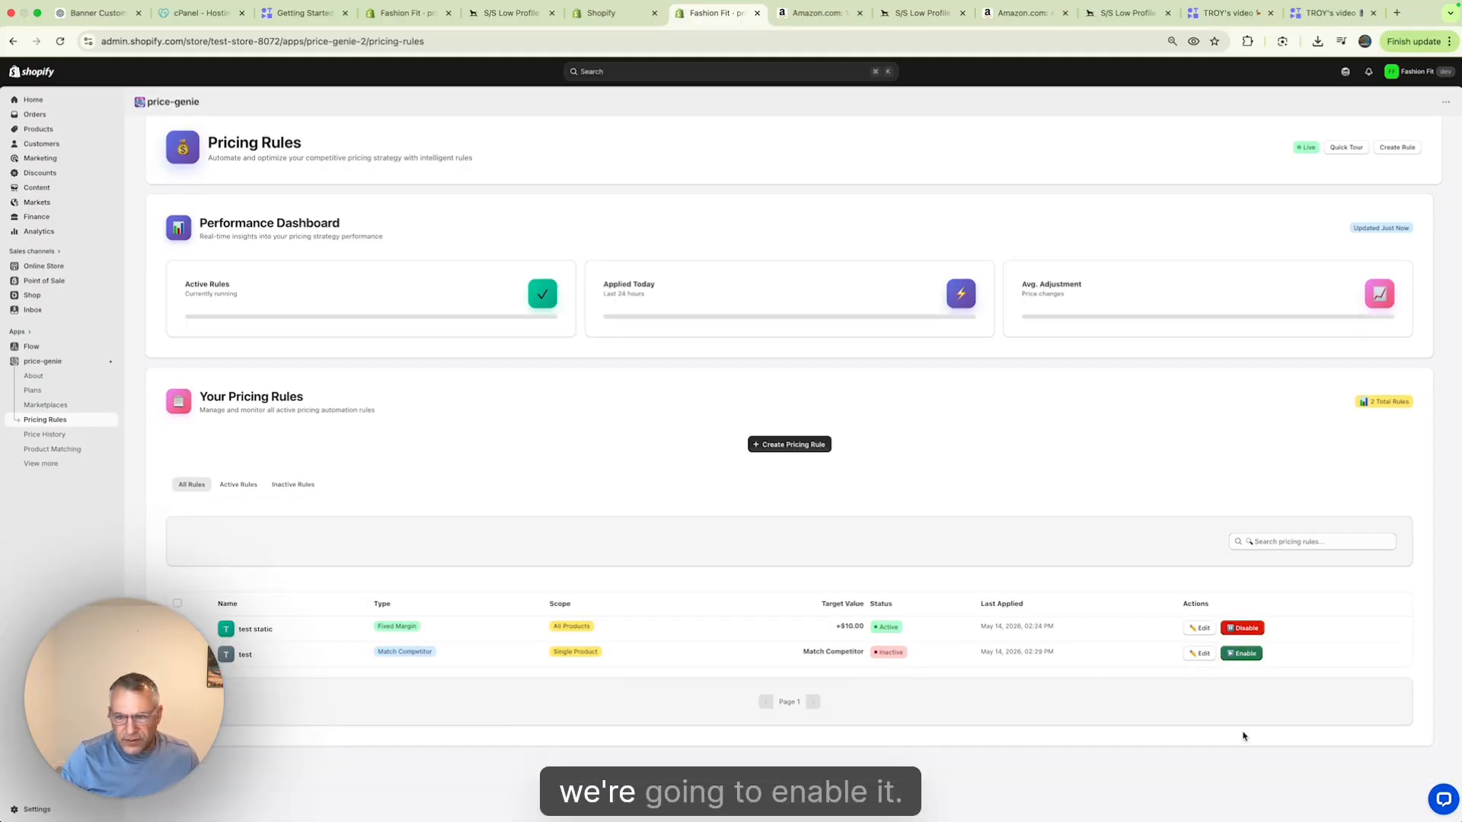
pyautogui.click(1242, 652)
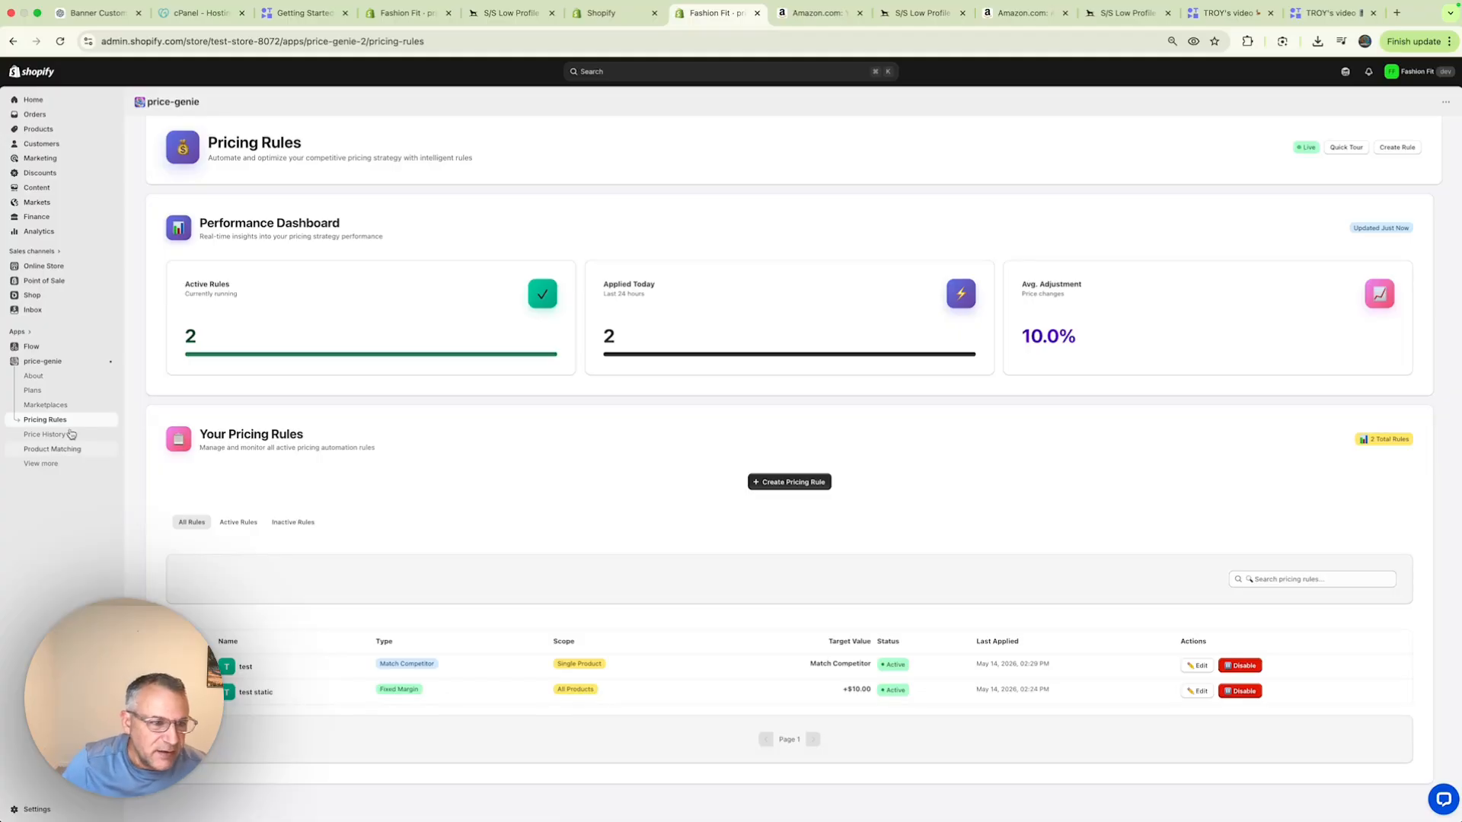
# Step: Review the subscription plans, the marketplace connections and the pricing rules list
pyautogui.click(30, 378)
pyautogui.click(32, 390)
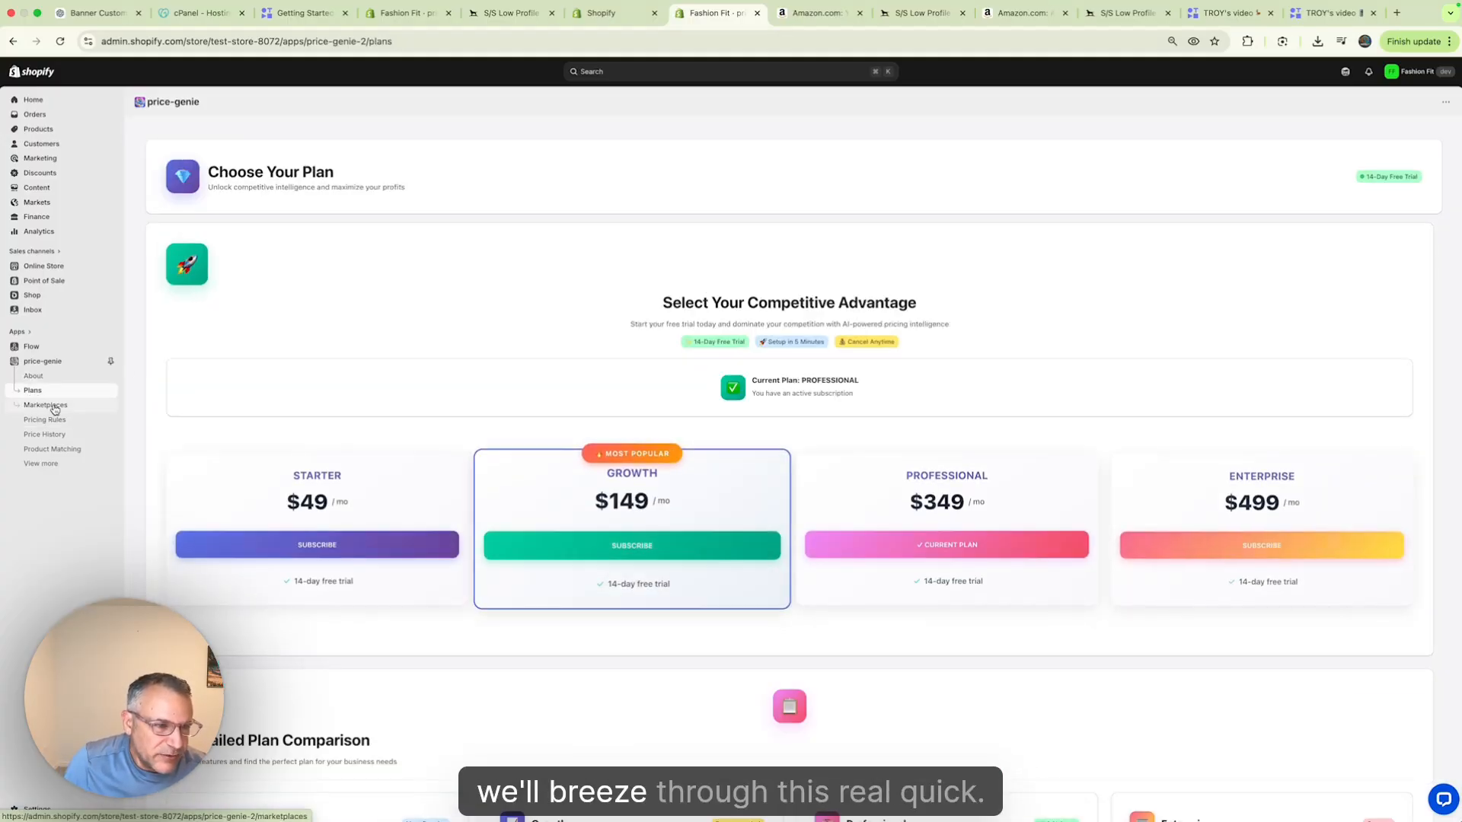
pyautogui.click(58, 407)
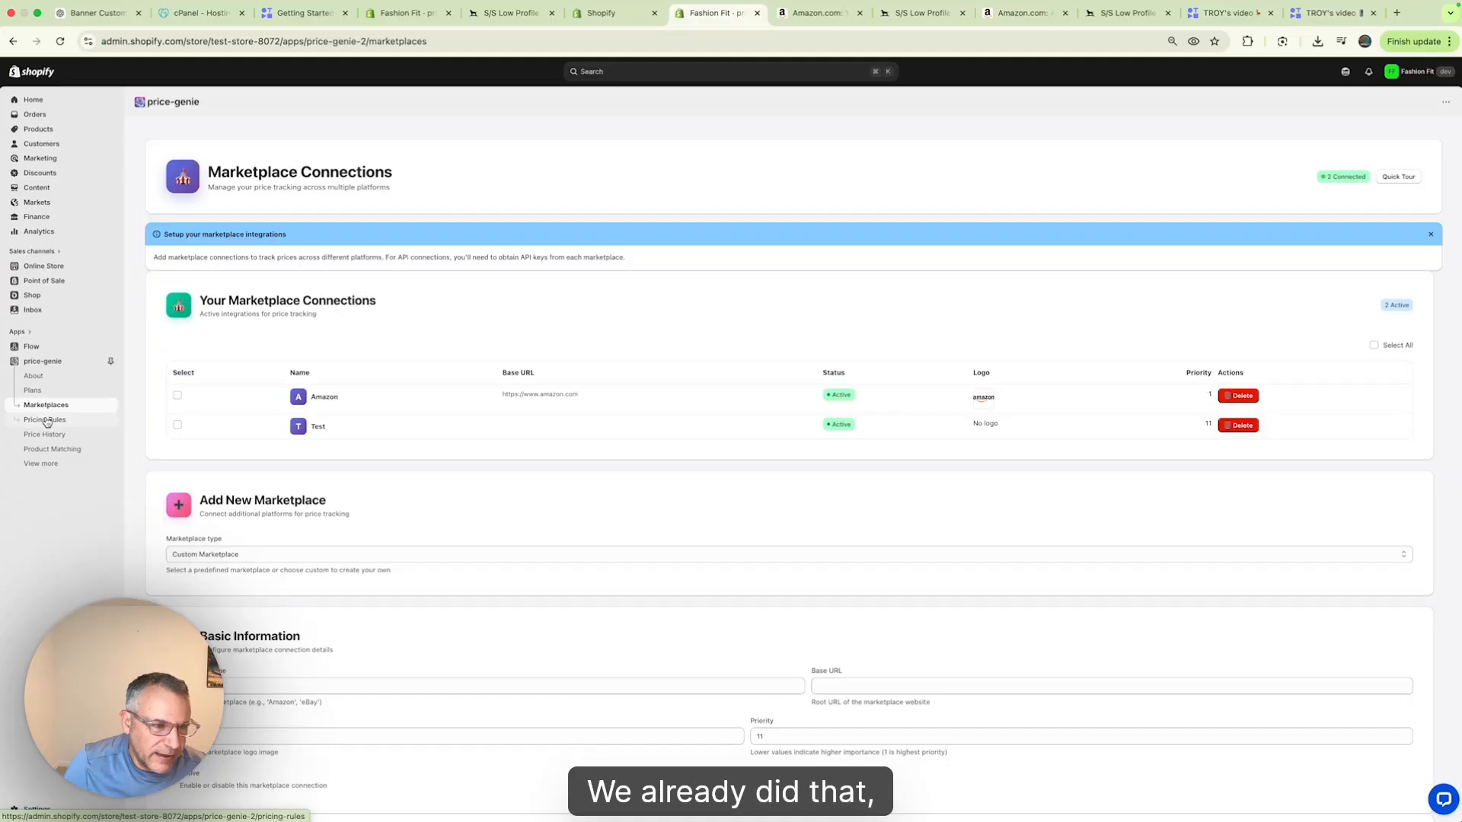
pyautogui.click(32, 392)
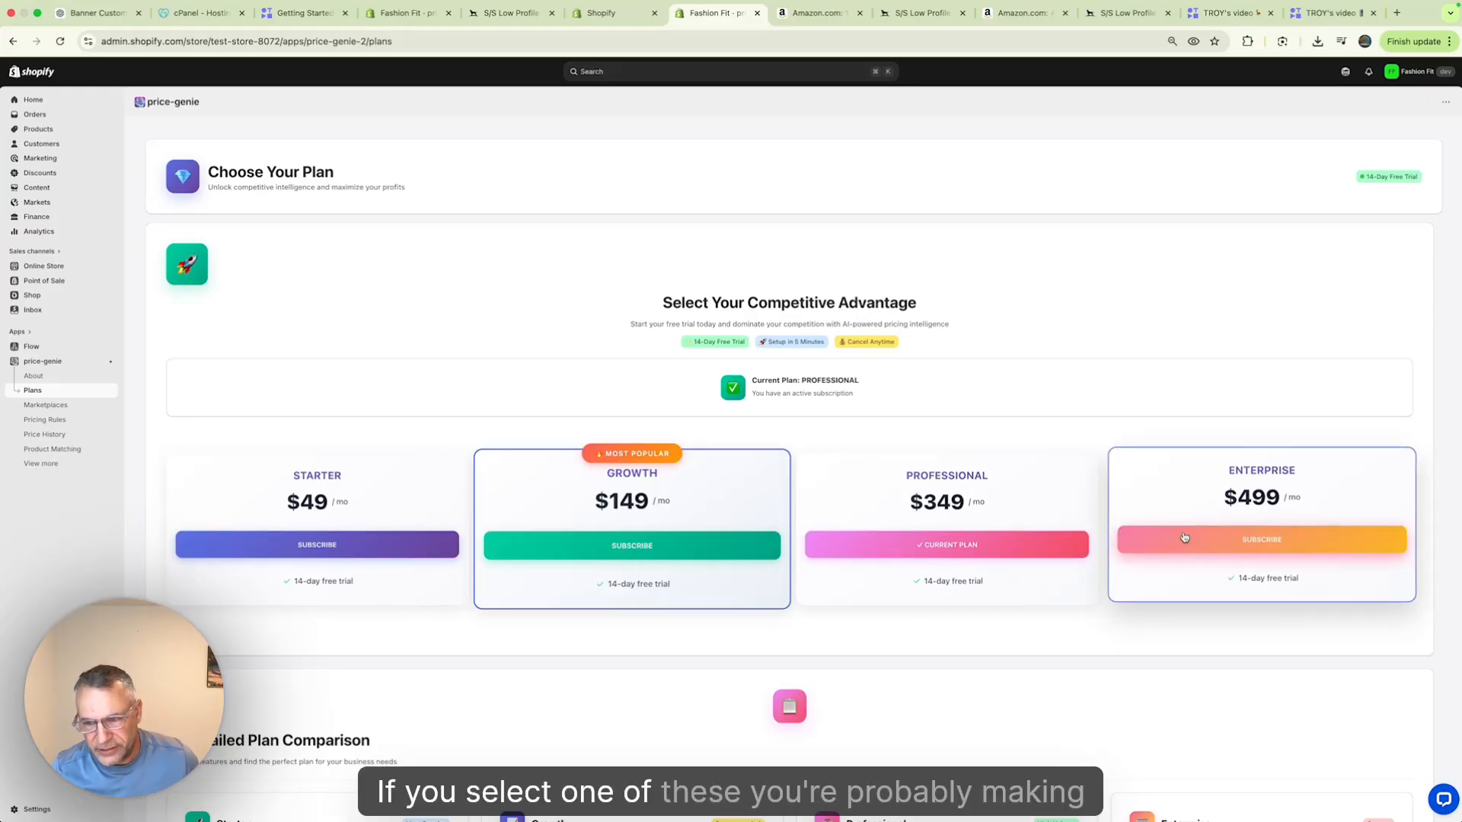
pyautogui.click(46, 406)
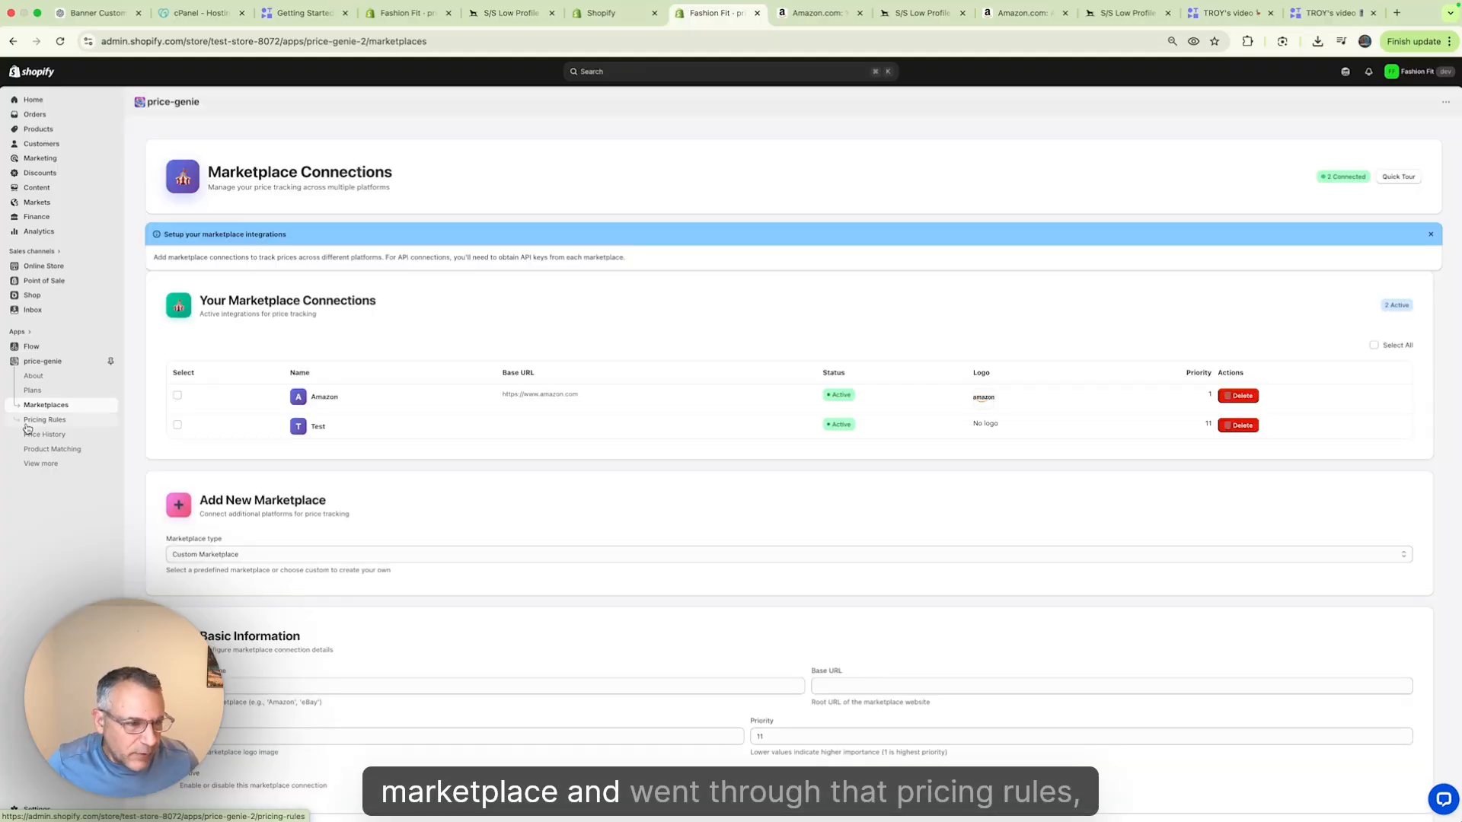
pyautogui.click(27, 424)
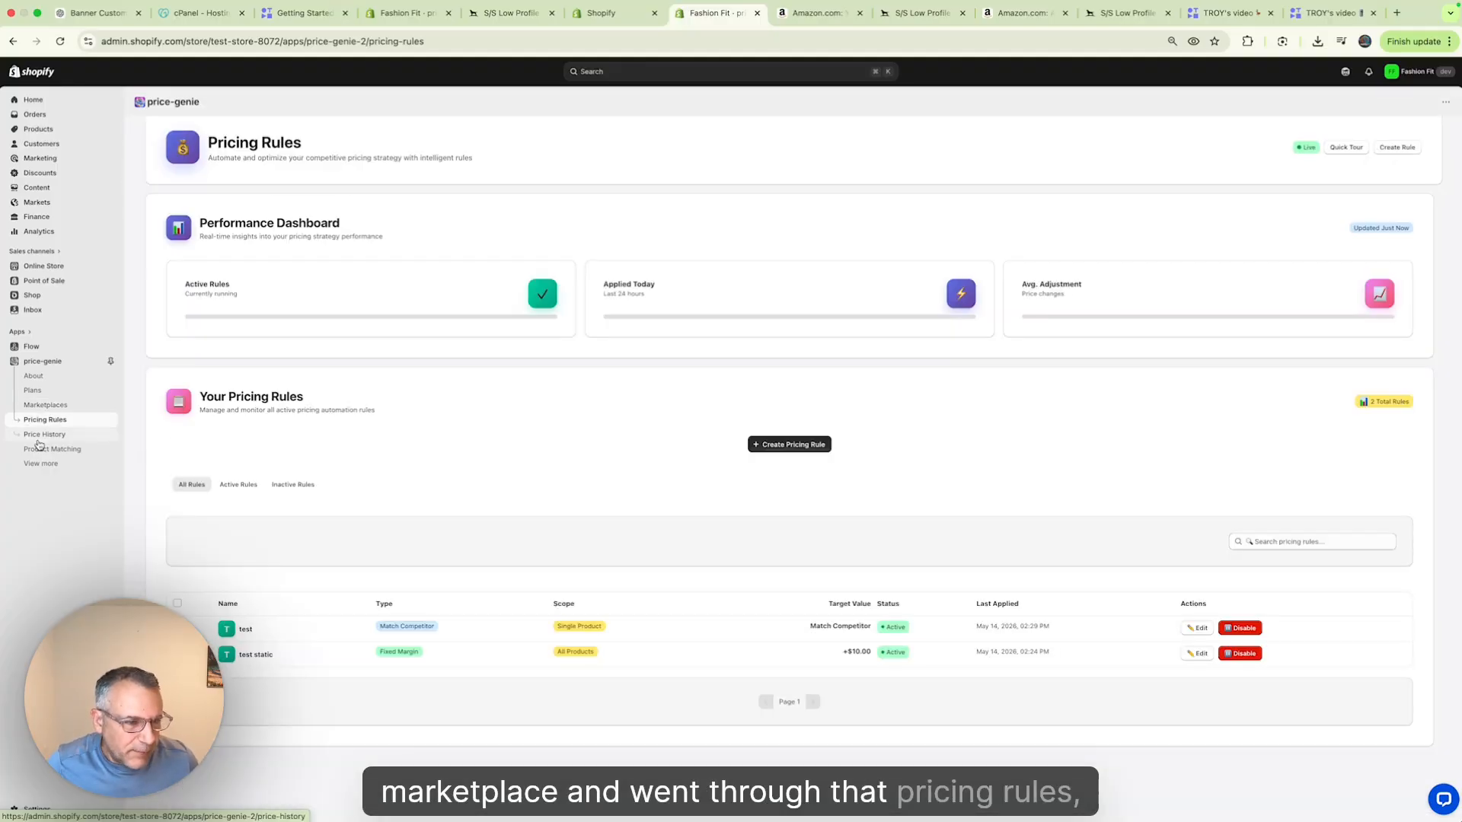
# Step: Filter the price history to Today and examine its price metrics and marketplace price comparison
pyautogui.click(38, 434)
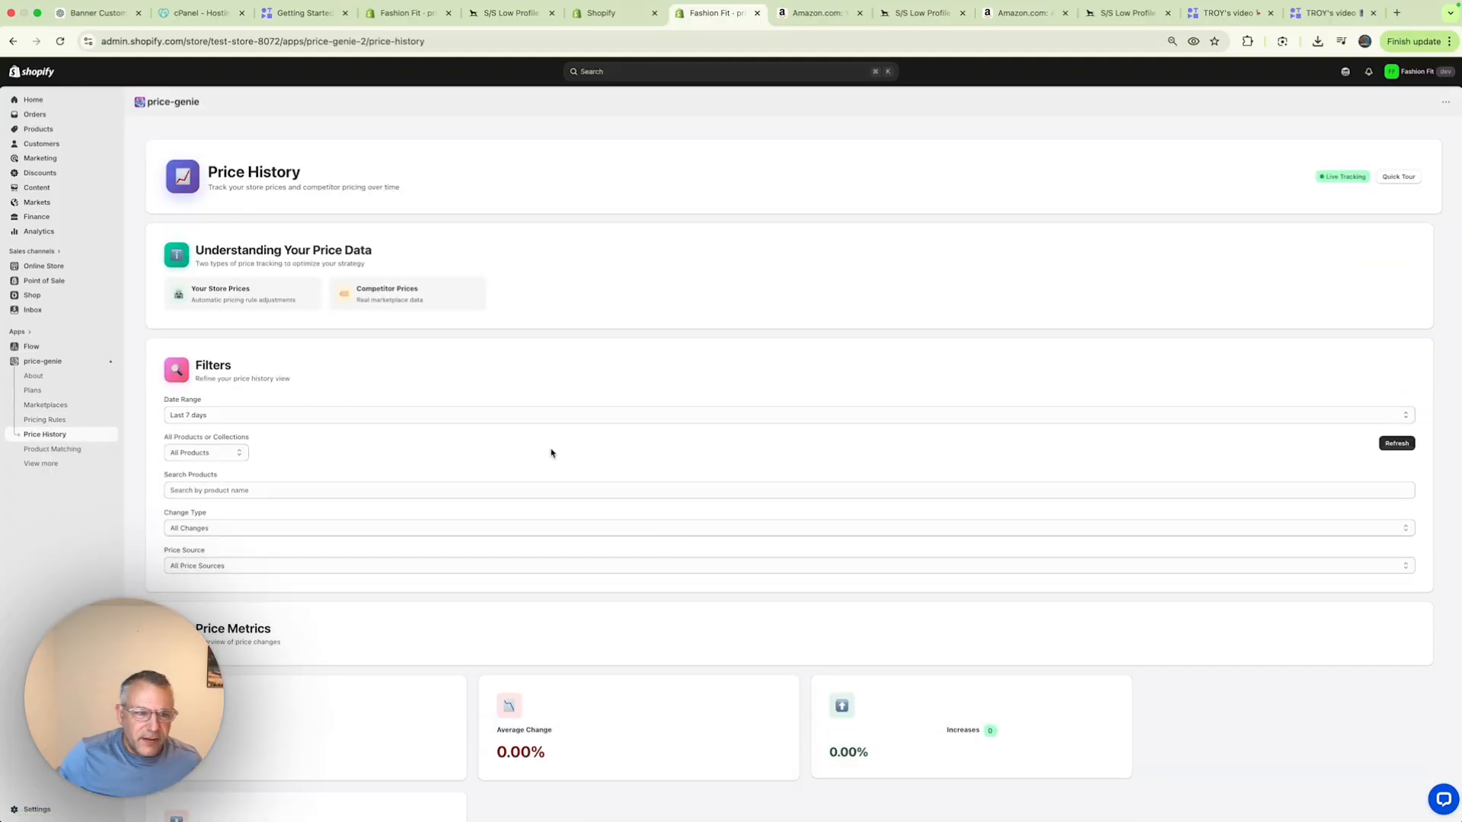
pyautogui.scroll(-5, 717, 614)
pyautogui.scroll(5, 717, 614)
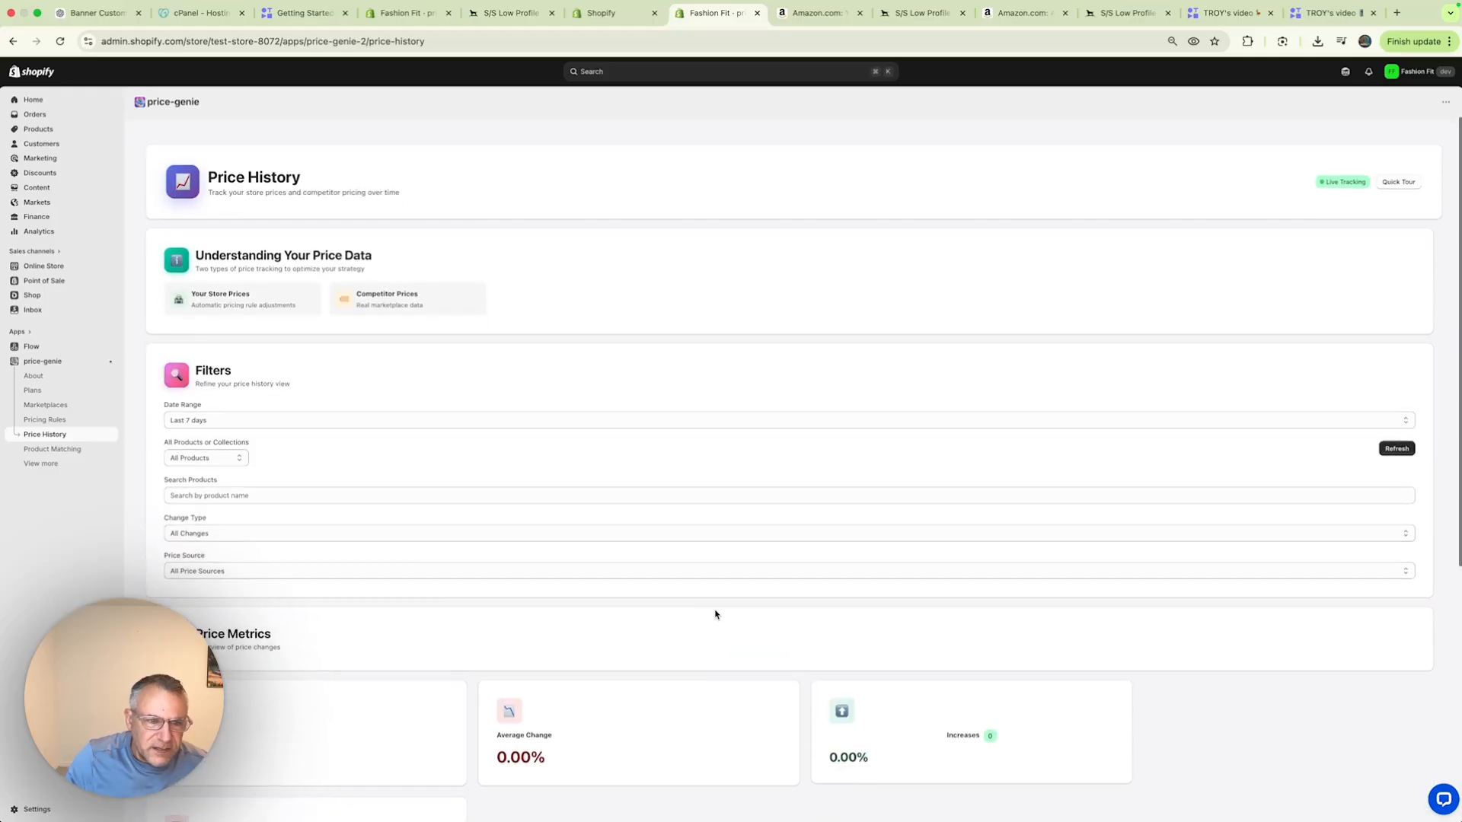
pyautogui.click(366, 417)
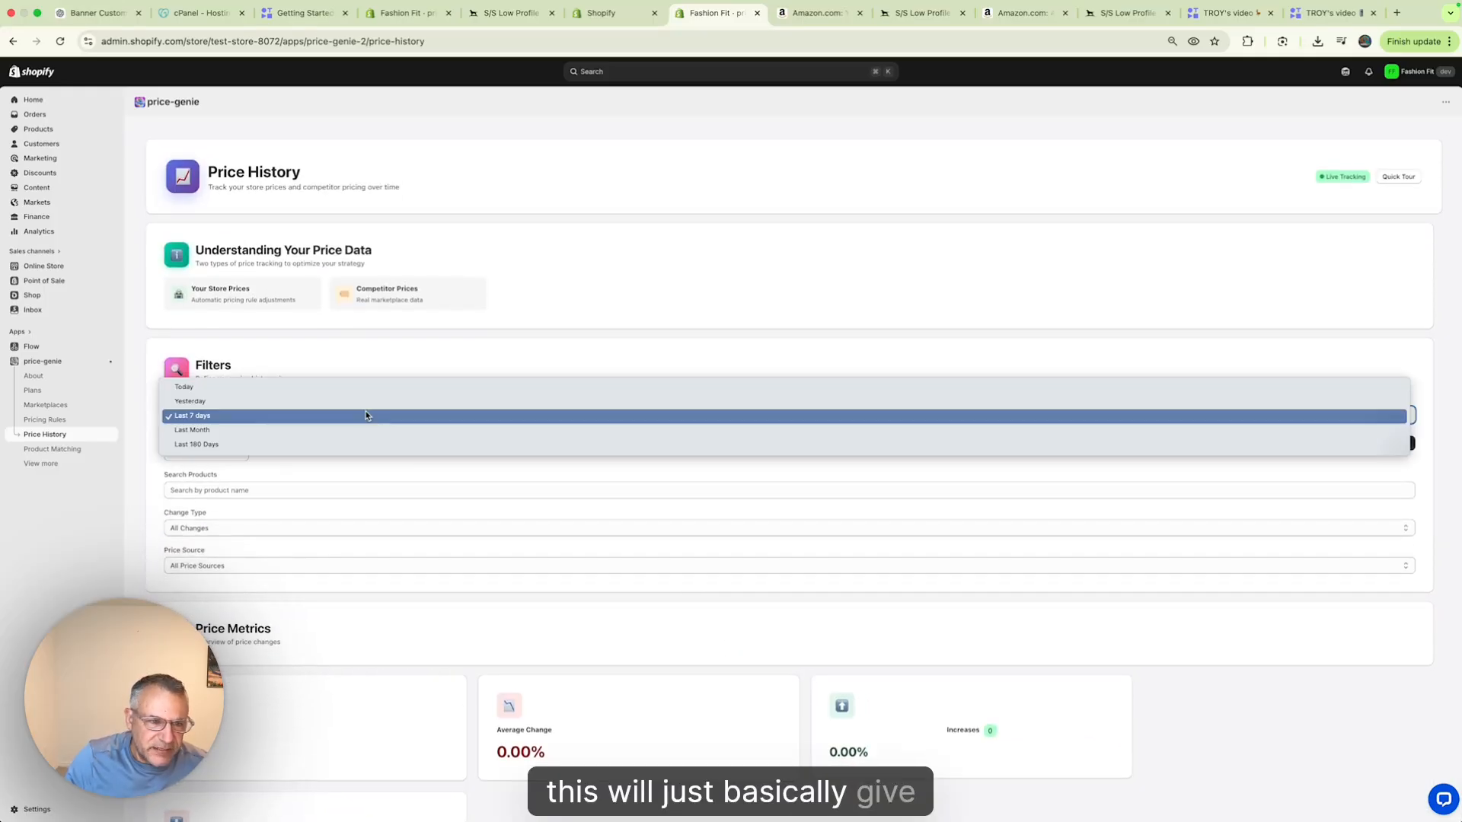
pyautogui.click(362, 389)
pyautogui.scroll(-5, 515, 462)
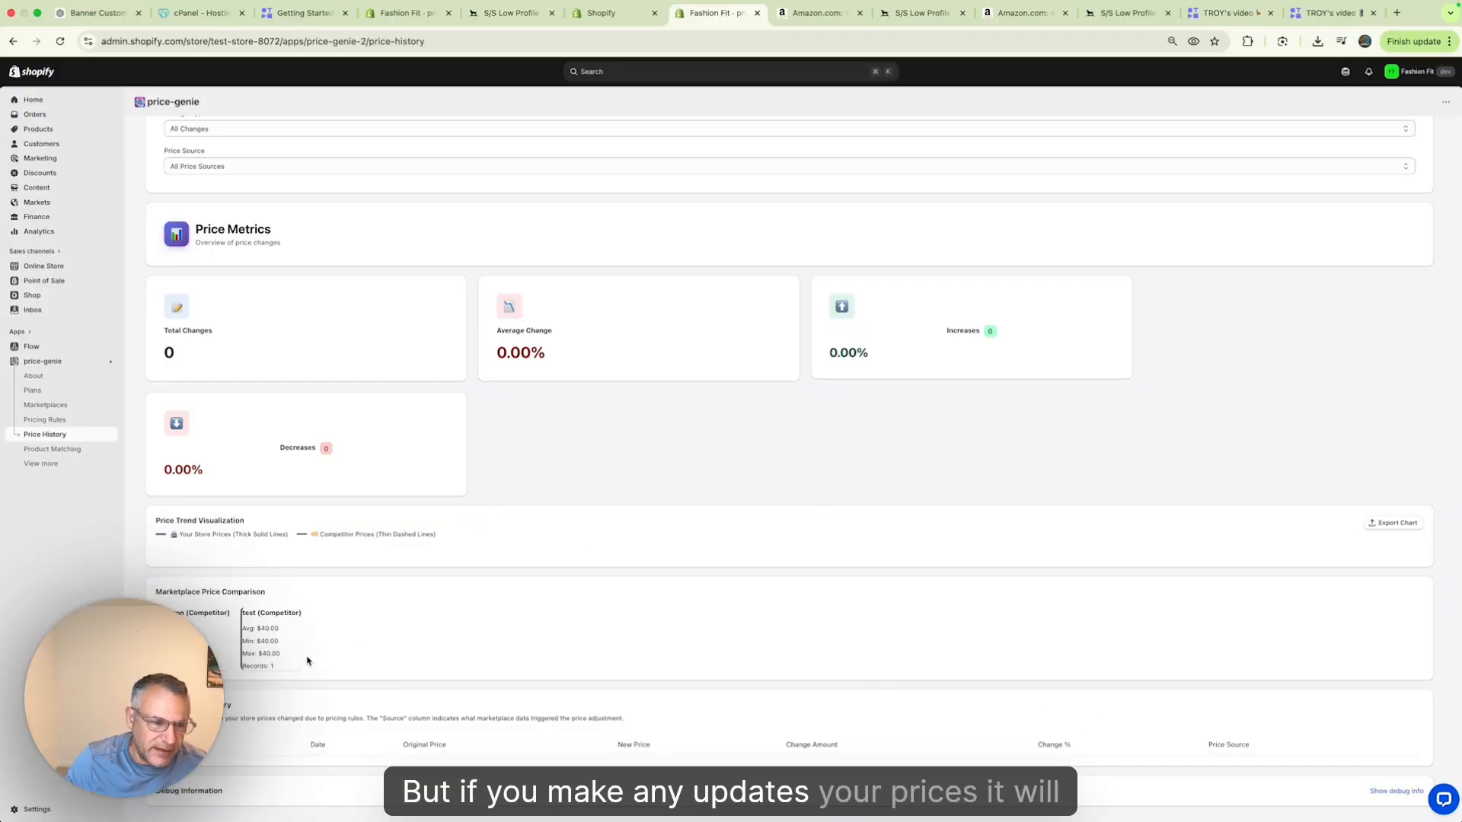
pyautogui.scroll(5, 720, 562)
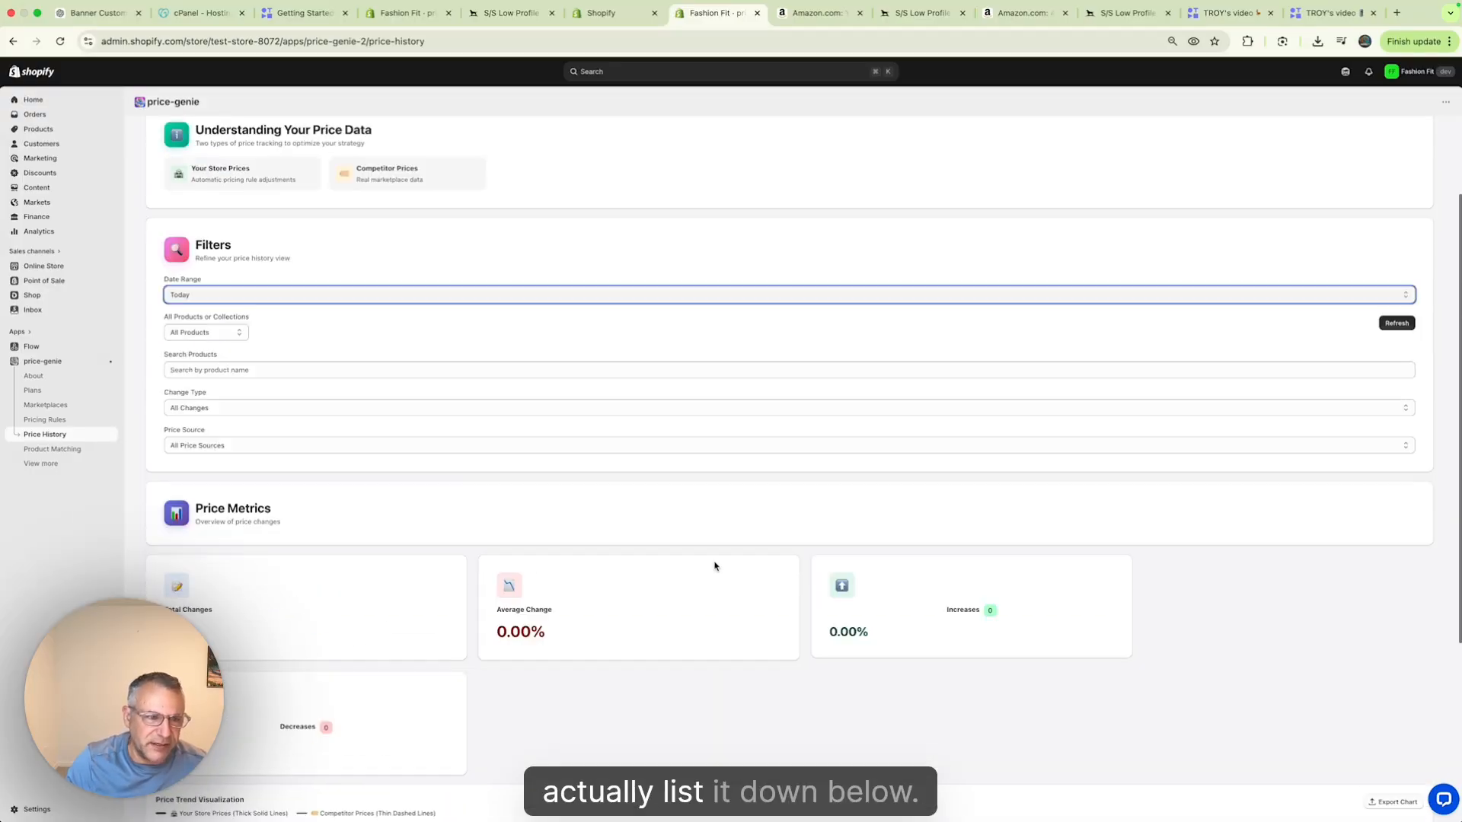
# Step: Look over the manual product matching page and the match history records
pyautogui.click(70, 449)
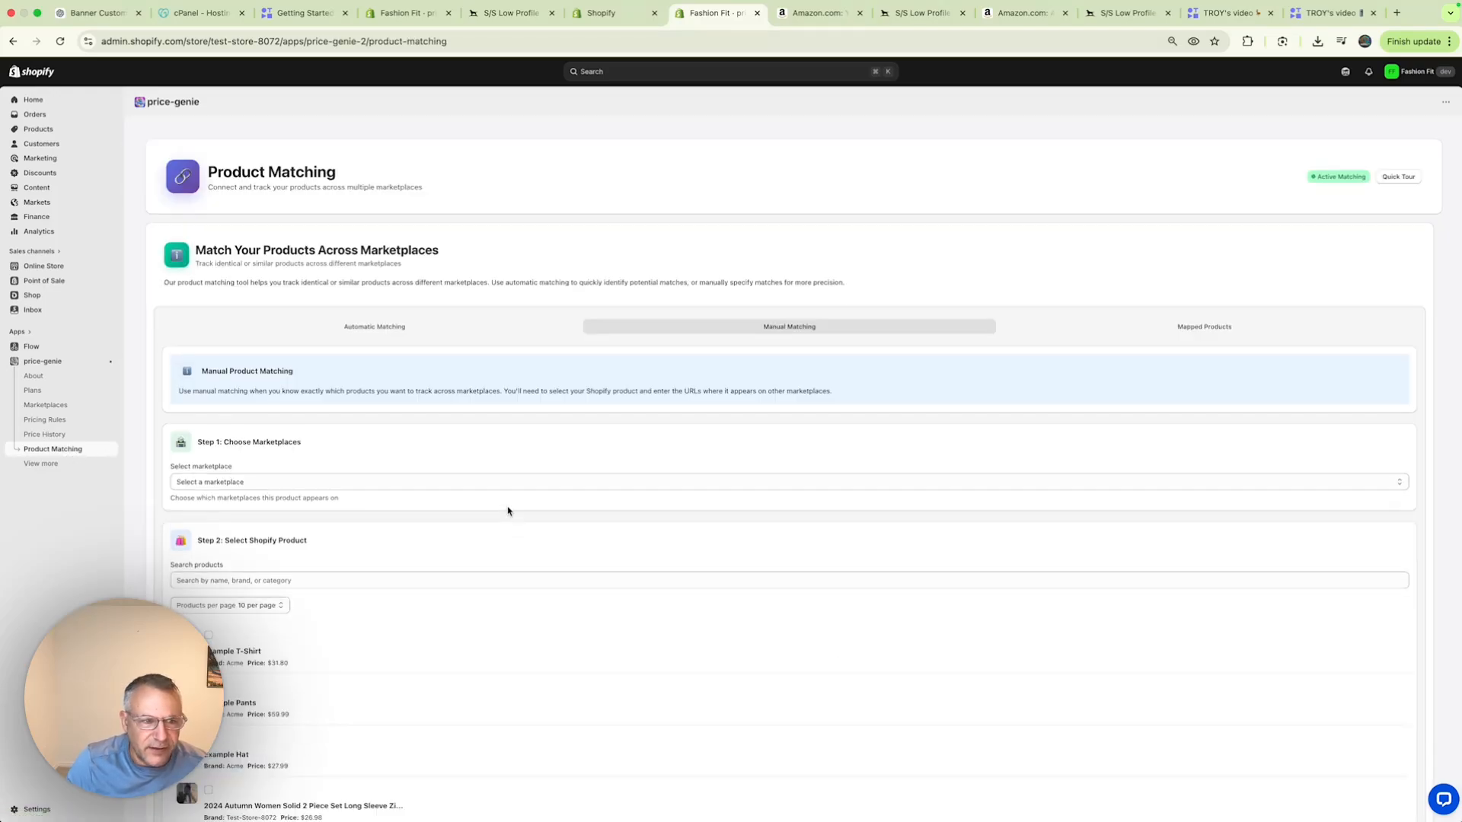
pyautogui.scroll(-3, 506, 509)
pyautogui.click(38, 474)
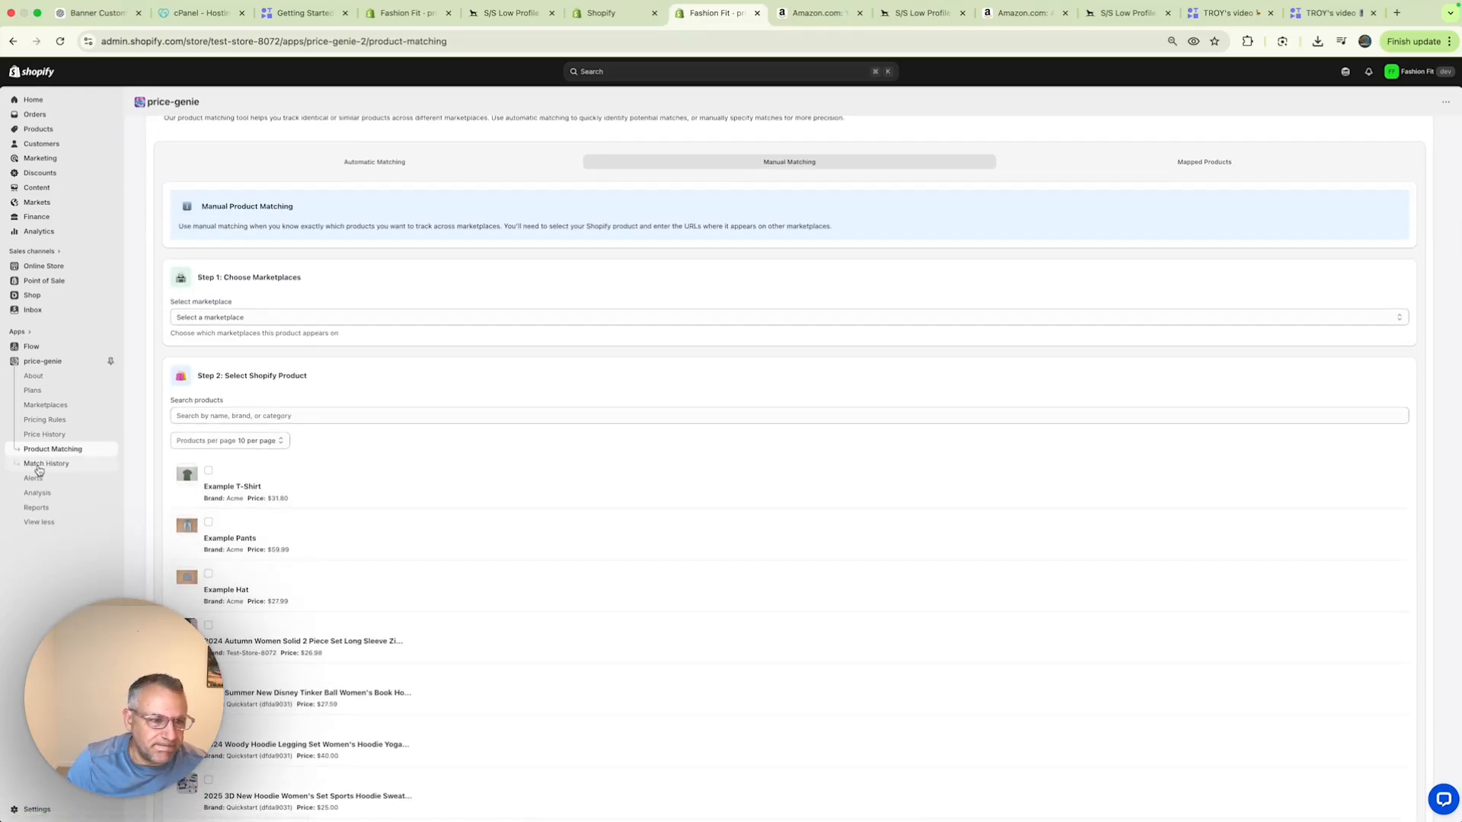
pyautogui.click(45, 464)
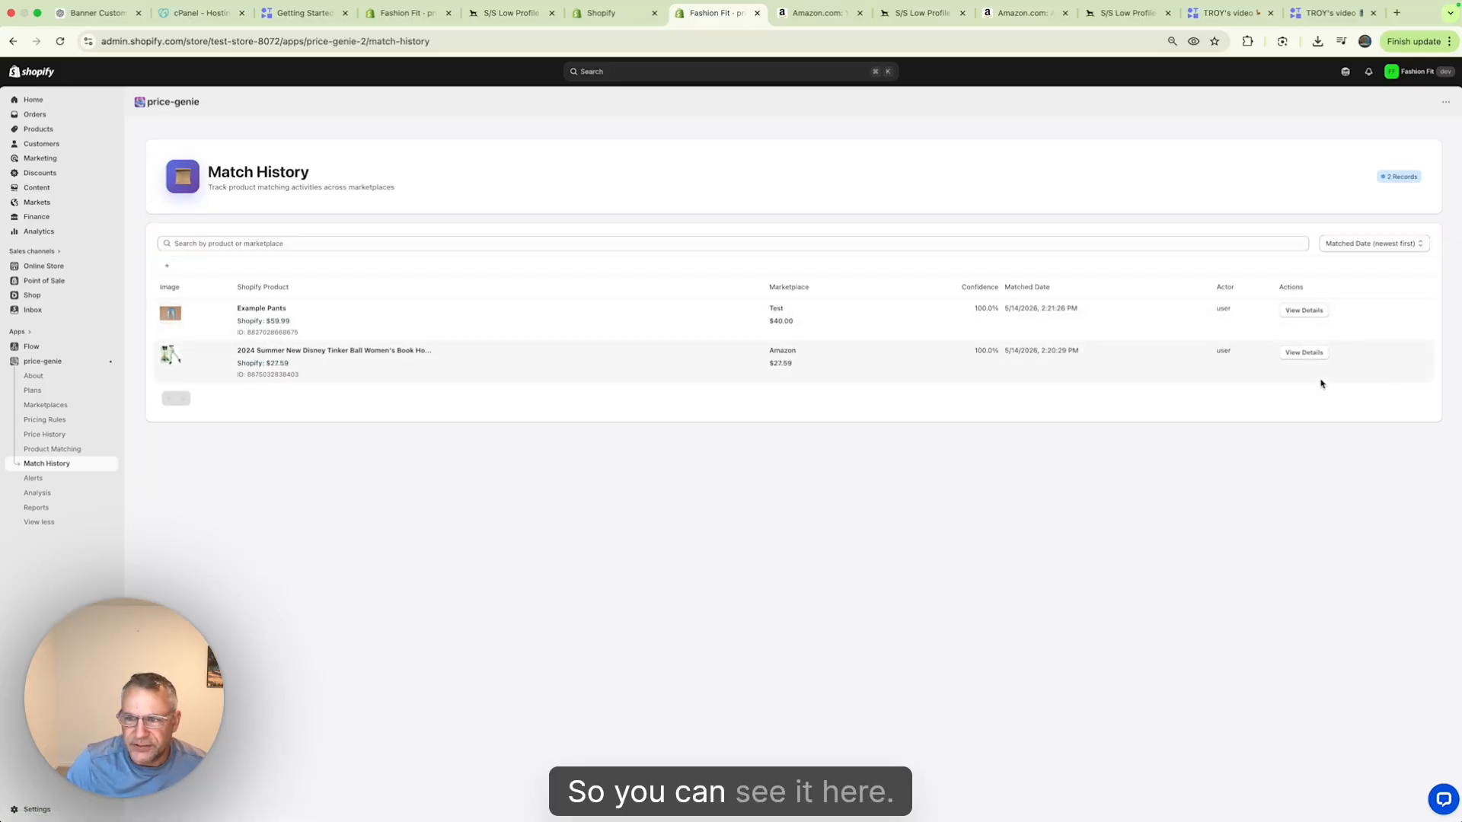
# Step: Delete the existing Test alert rule from the price alerts
pyautogui.click(33, 478)
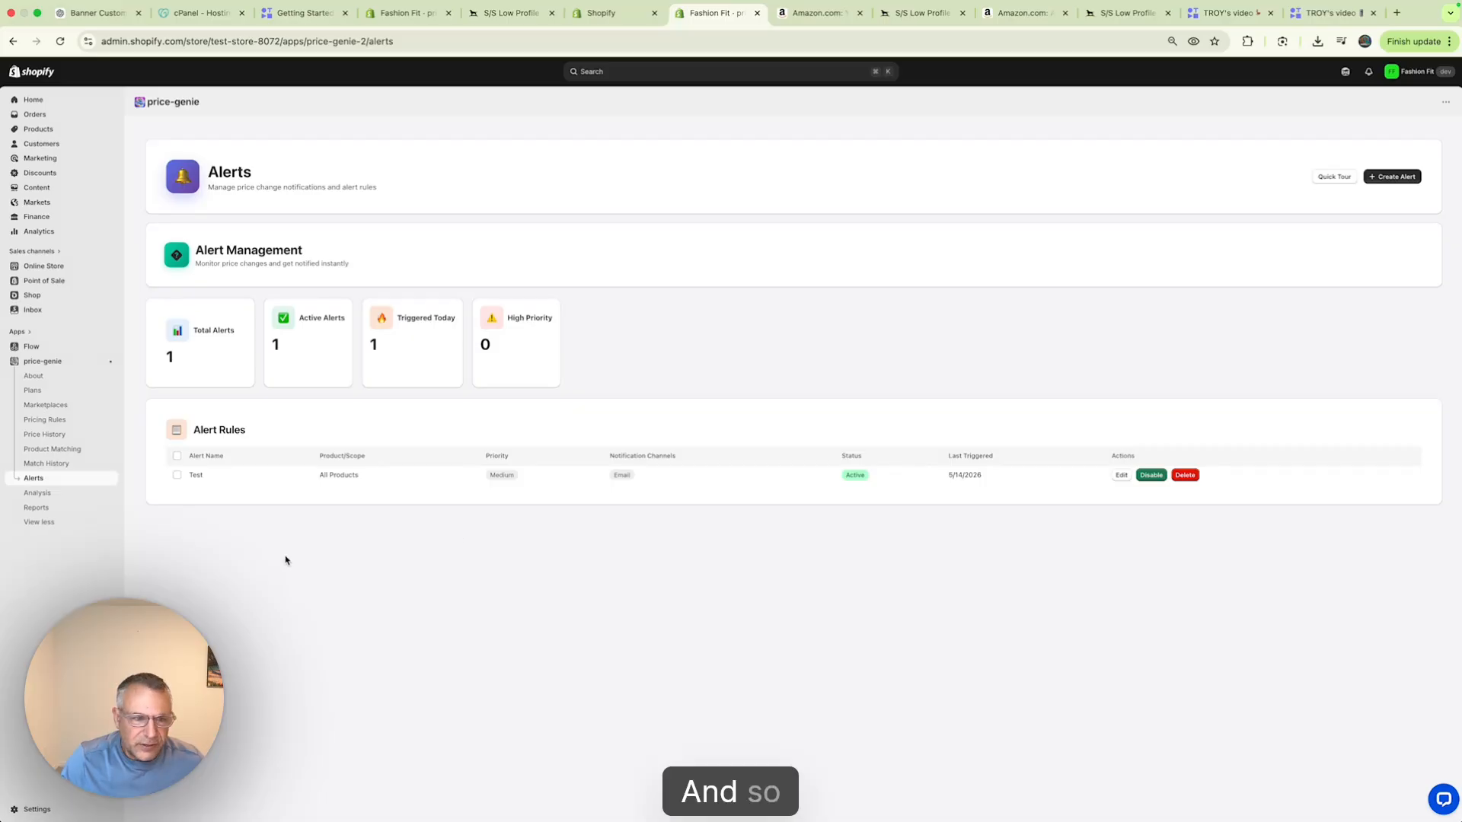
pyautogui.click(176, 474)
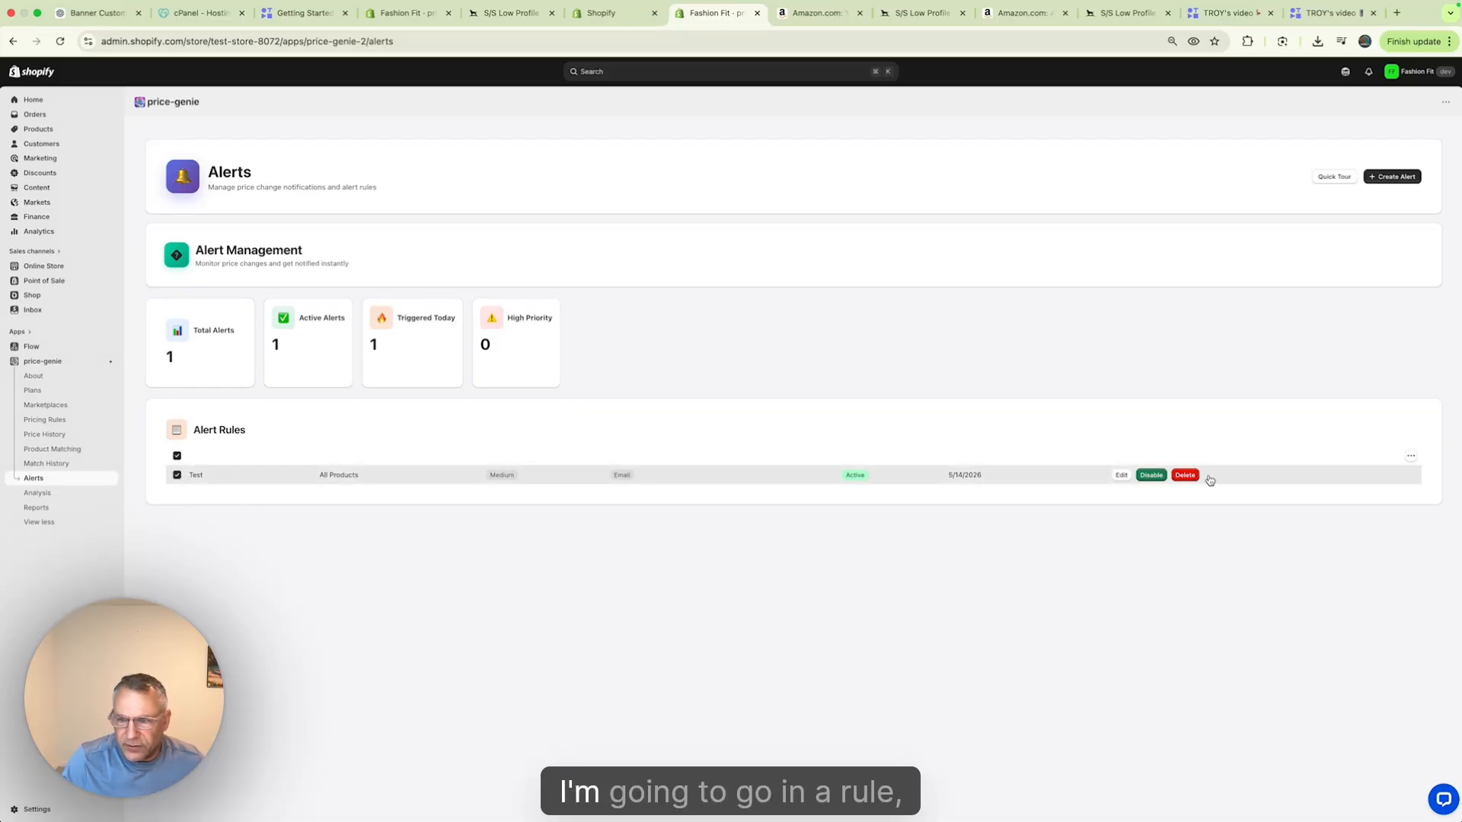
pyautogui.click(1185, 475)
pyautogui.click(923, 511)
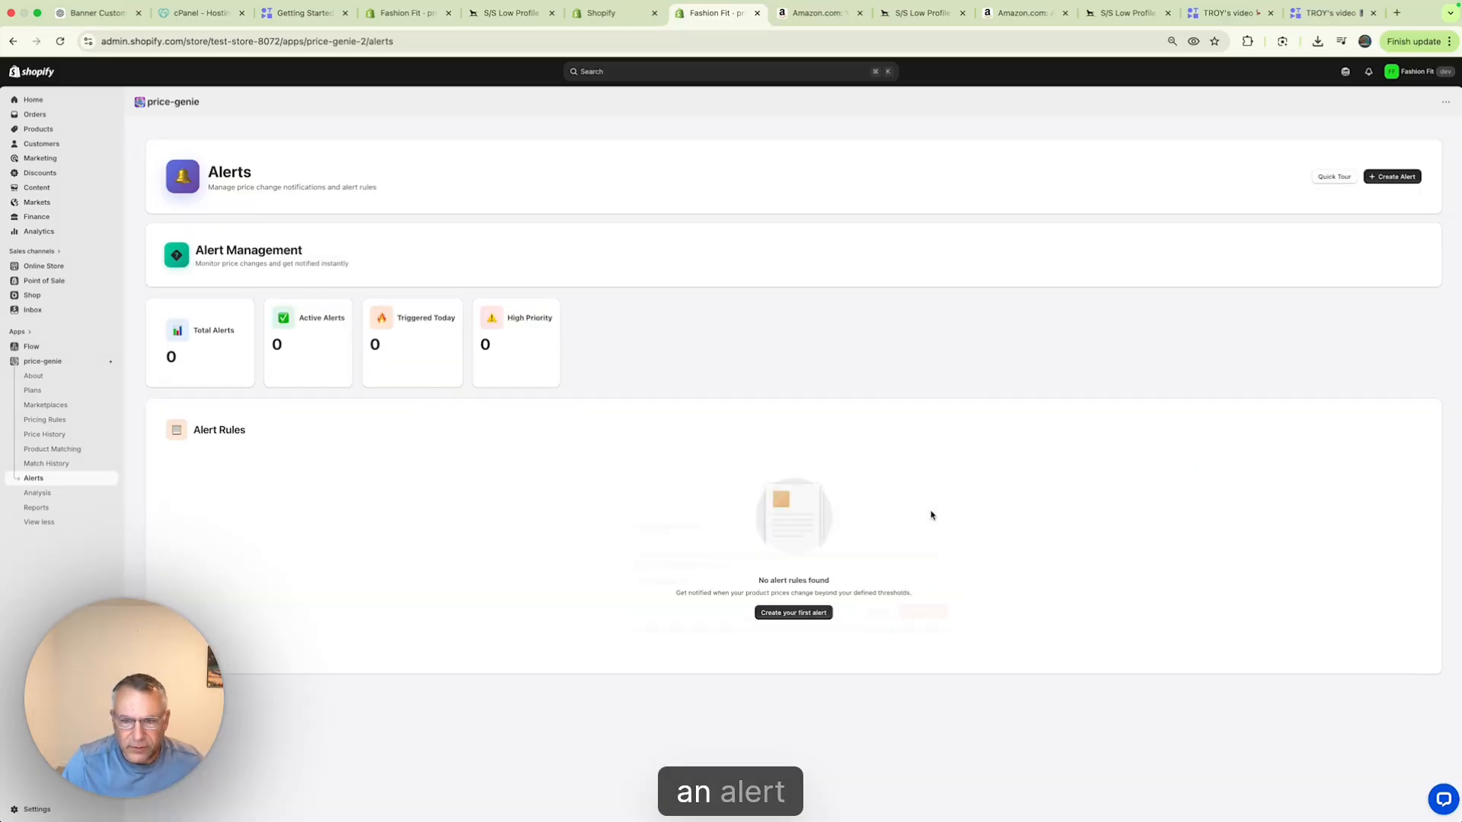
# Step: Start a new alert rule named "Test", keep it active, and set its scope to All Products
pyautogui.click(784, 613)
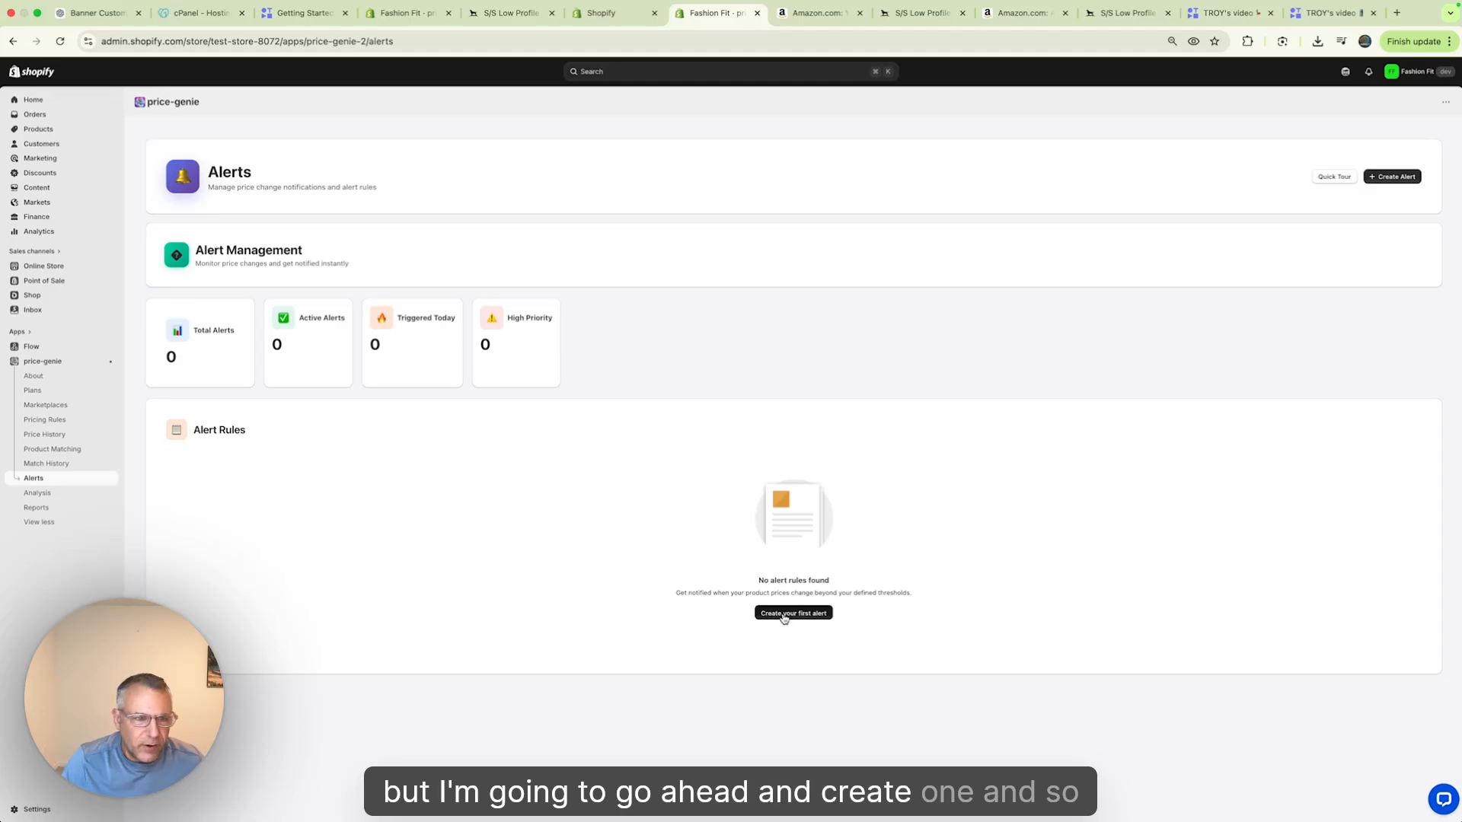
pyautogui.click(726, 239)
pyautogui.write('Test')
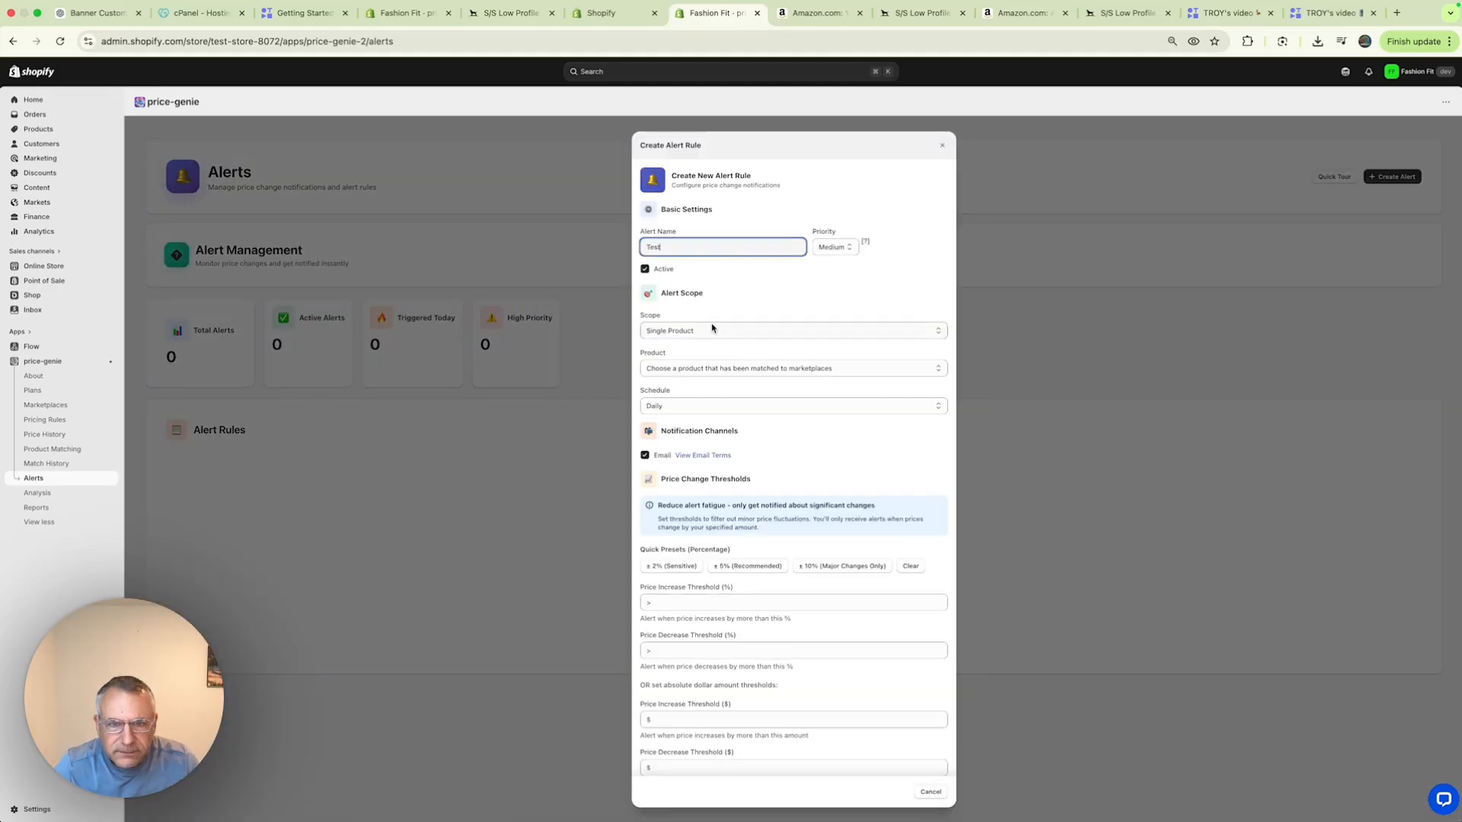
pyautogui.click(644, 270)
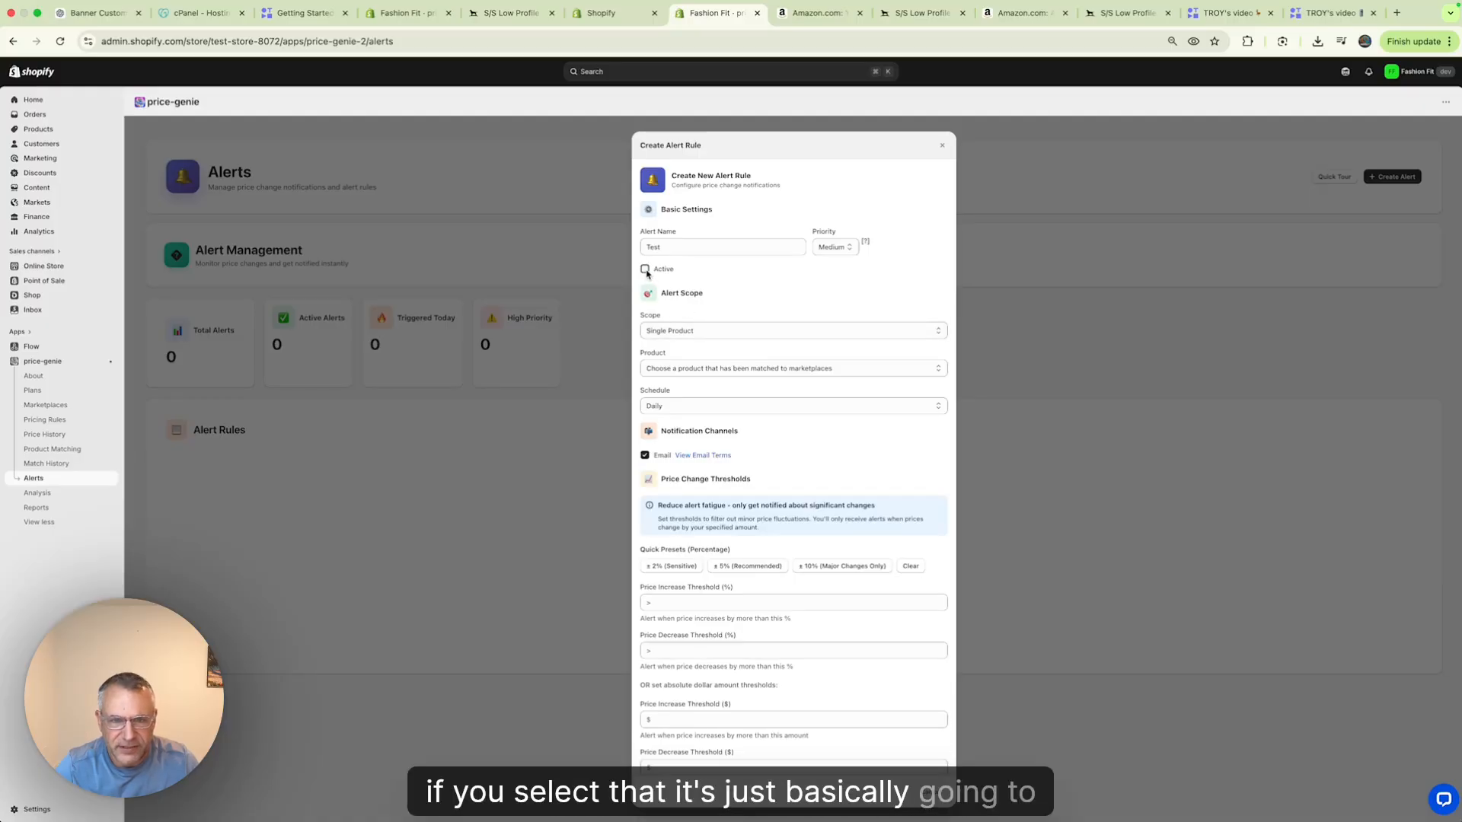
pyautogui.click(697, 332)
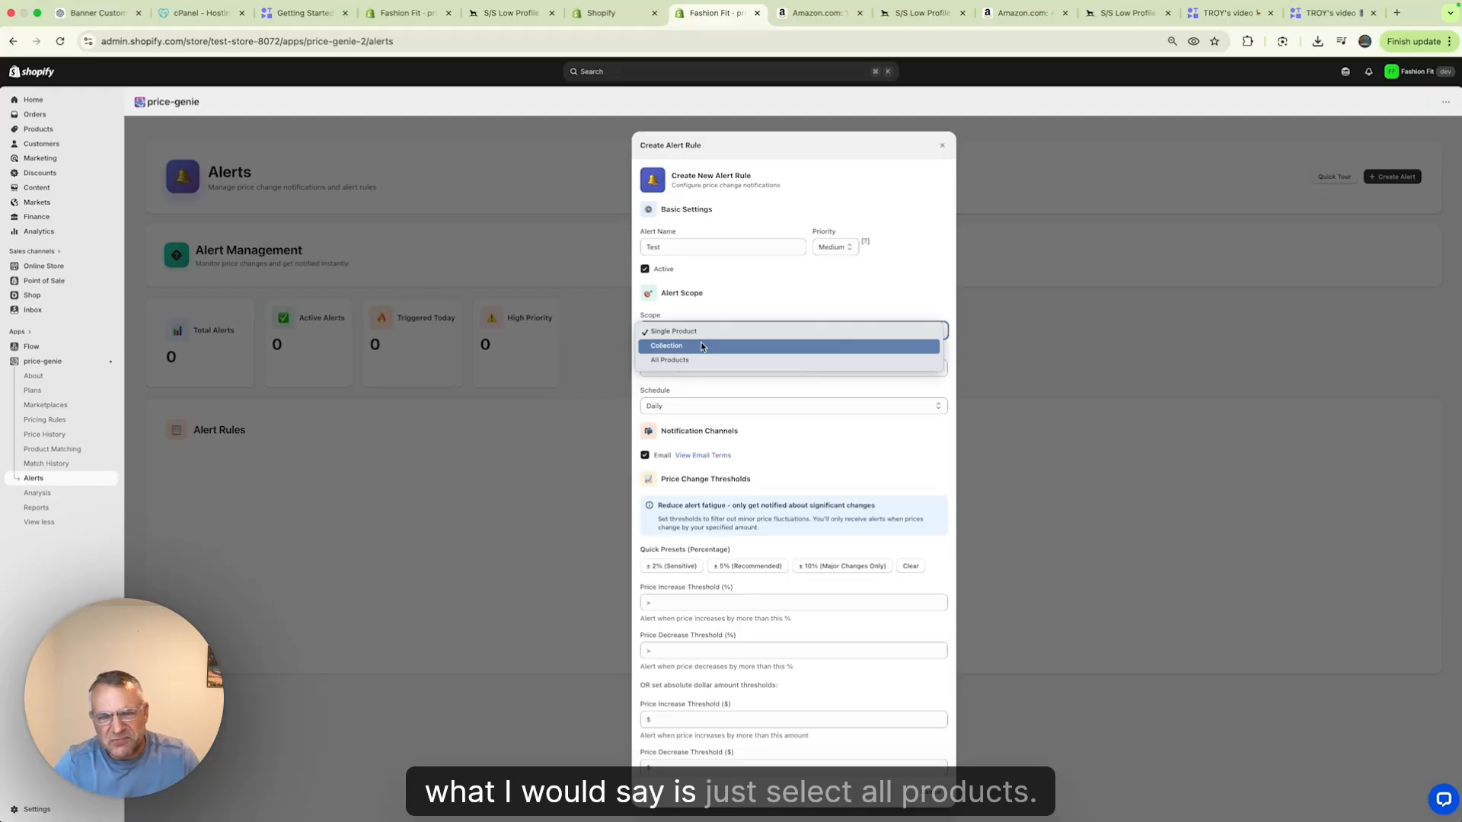
pyautogui.click(696, 360)
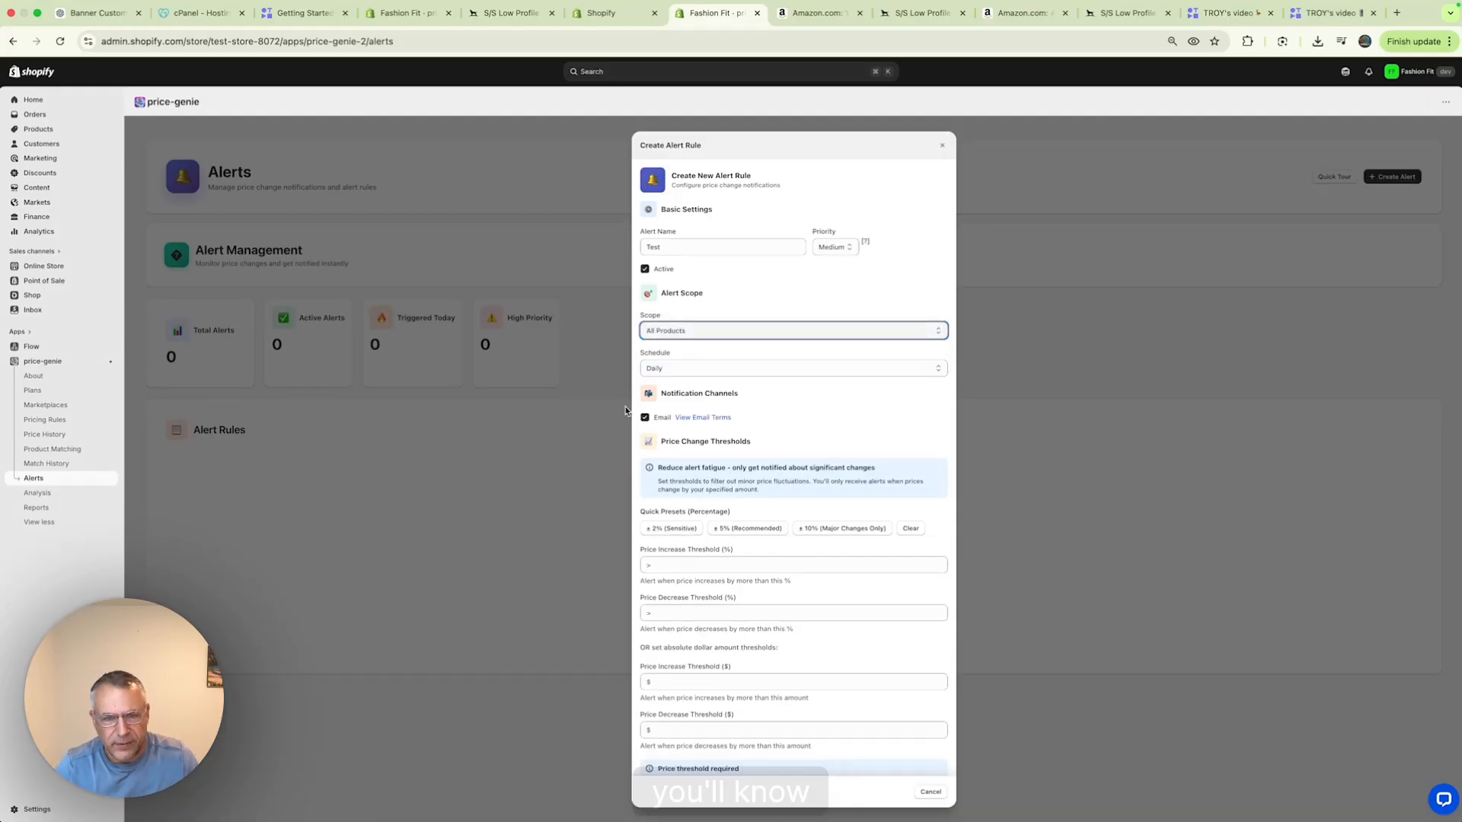
# Step: Accept the email notification terms and conditions and keep email enabled as the alert's notification channel
pyautogui.click(646, 420)
pyautogui.click(646, 420)
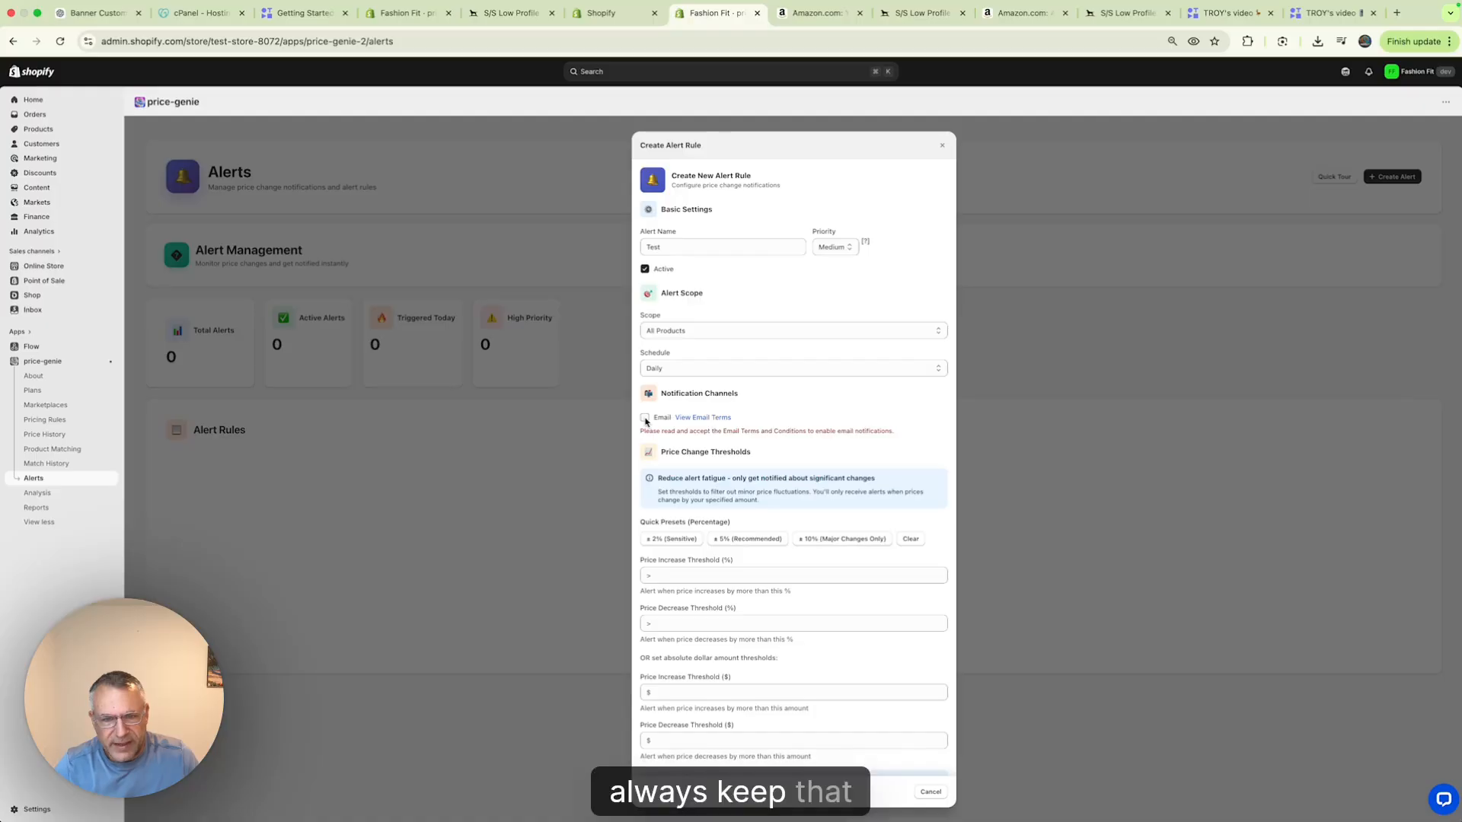
pyautogui.click(716, 418)
pyautogui.scroll(-5, 697, 524)
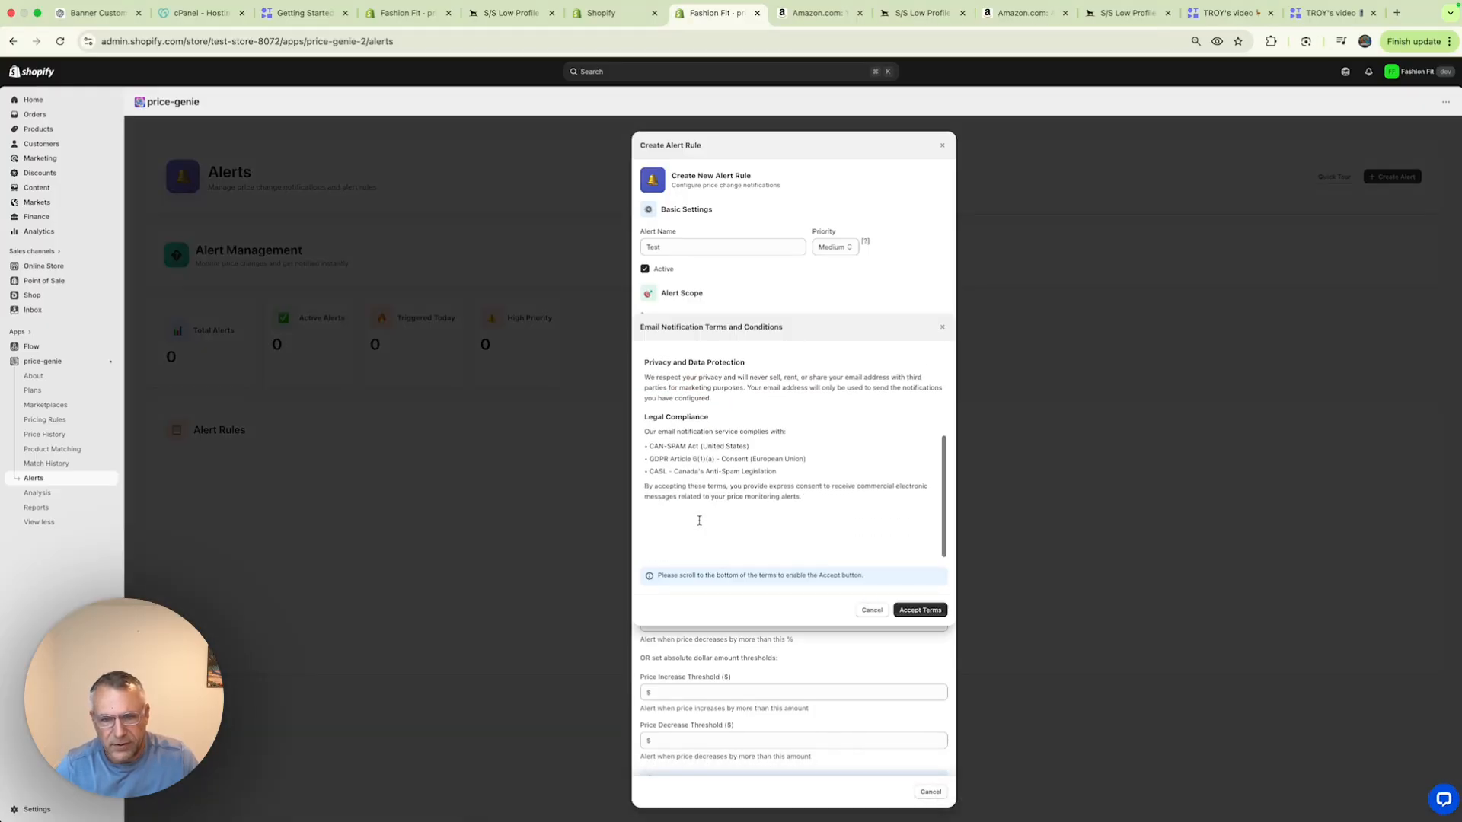
pyautogui.click(920, 610)
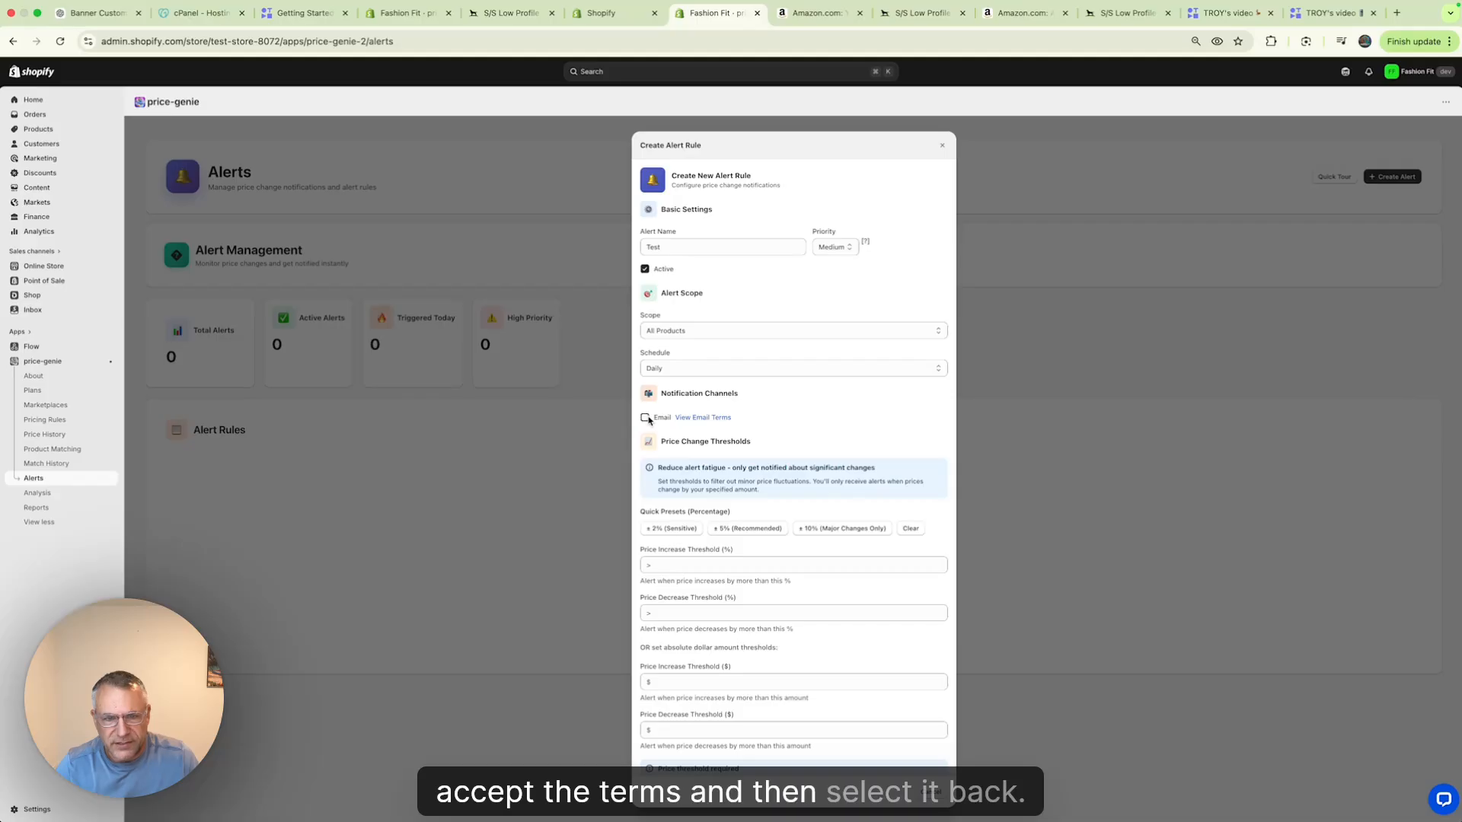
# Step: Apply the 2% (Sensitive) preset to the alert's price increase and decrease thresholds
pyautogui.scroll(-3, 702, 466)
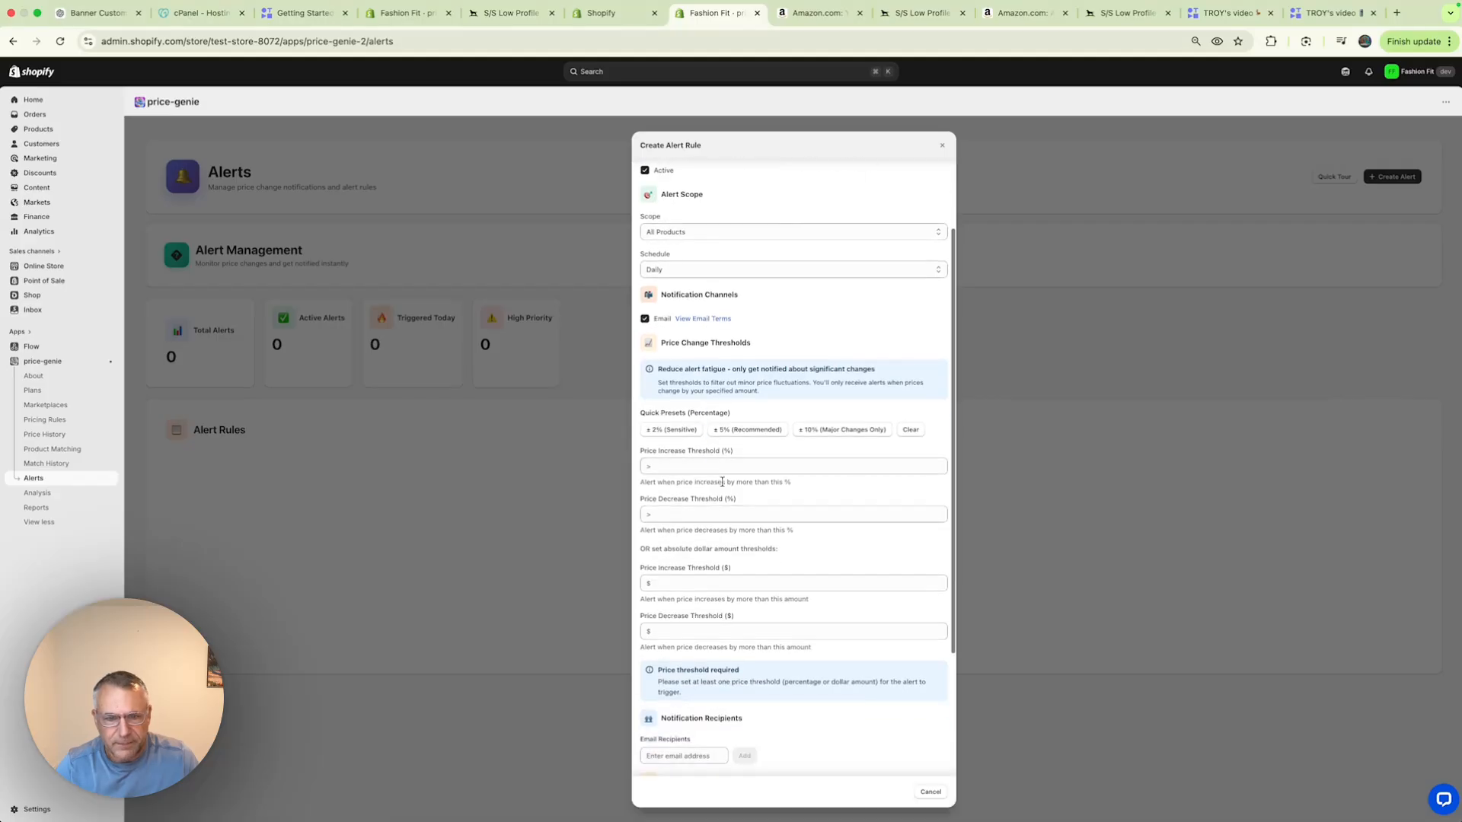
pyautogui.click(683, 431)
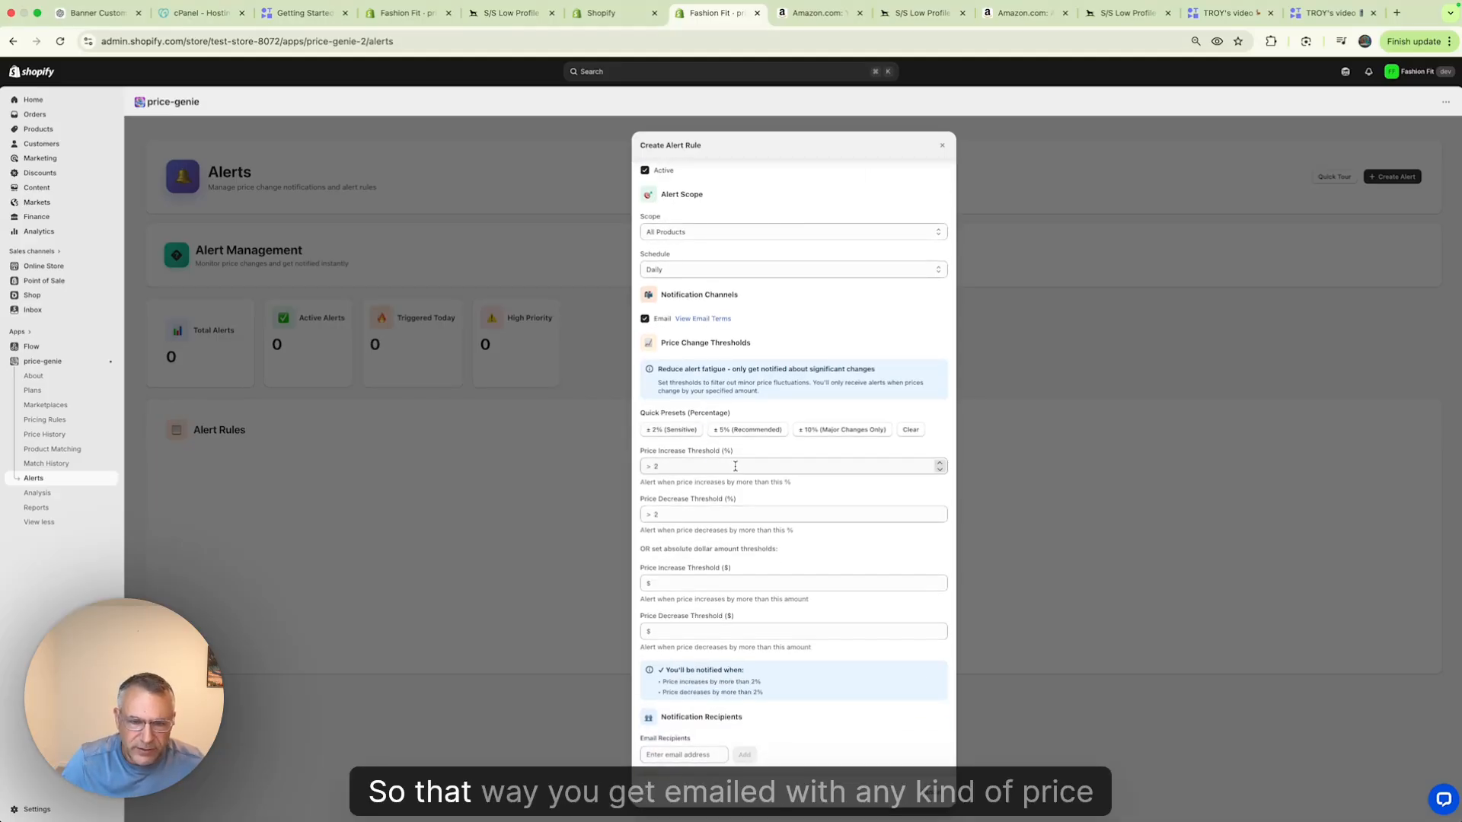
# Step: Try the 5% (Recommended) threshold preset, clear the thresholds, and restore the 2% (Sensitive) preset
pyautogui.scroll(-2, 735, 470)
pyautogui.scroll(-2, 735, 471)
pyautogui.scroll(4, 685, 381)
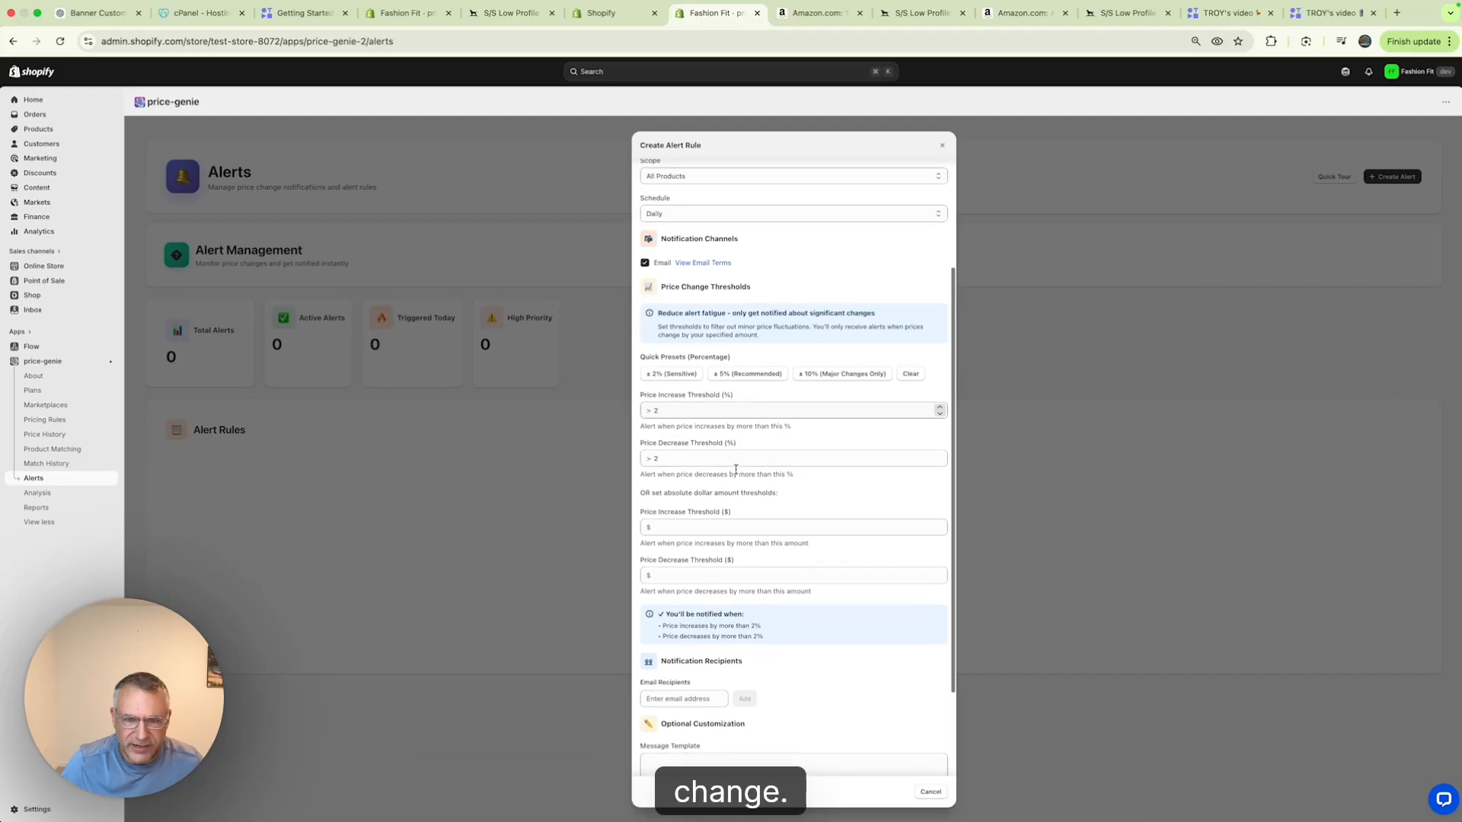
pyautogui.click(739, 377)
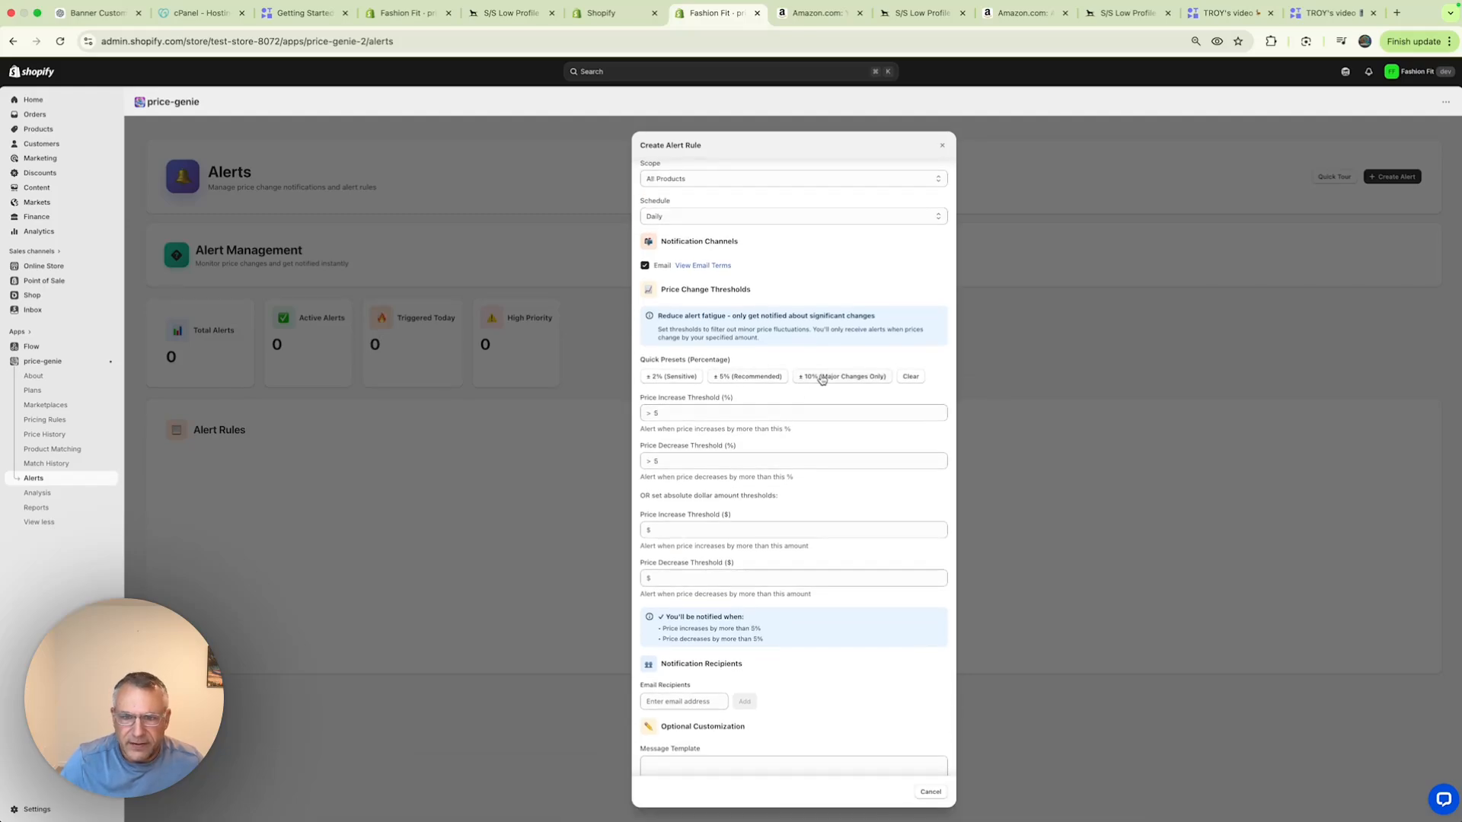
pyautogui.click(907, 377)
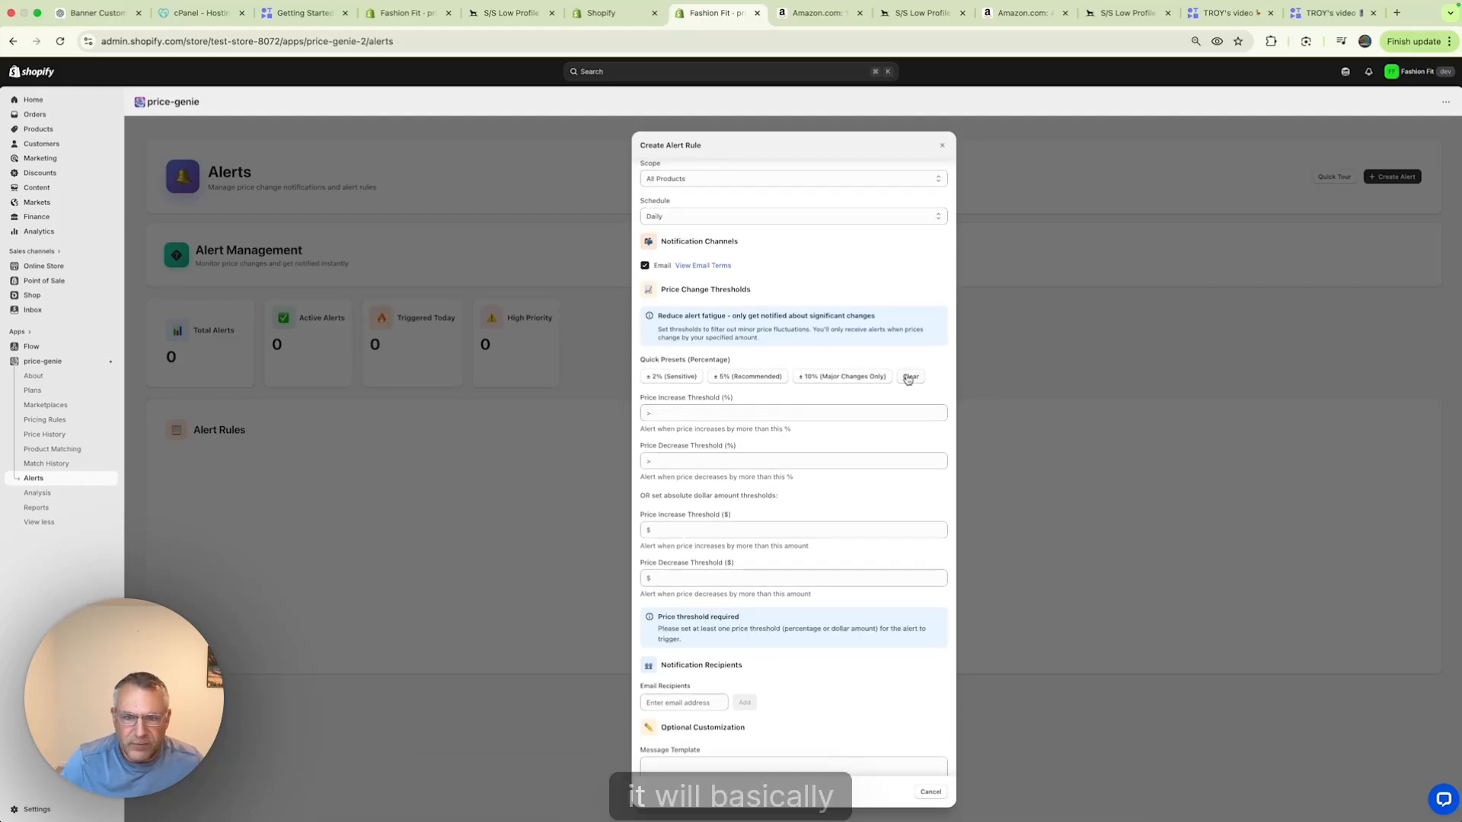
pyautogui.click(668, 377)
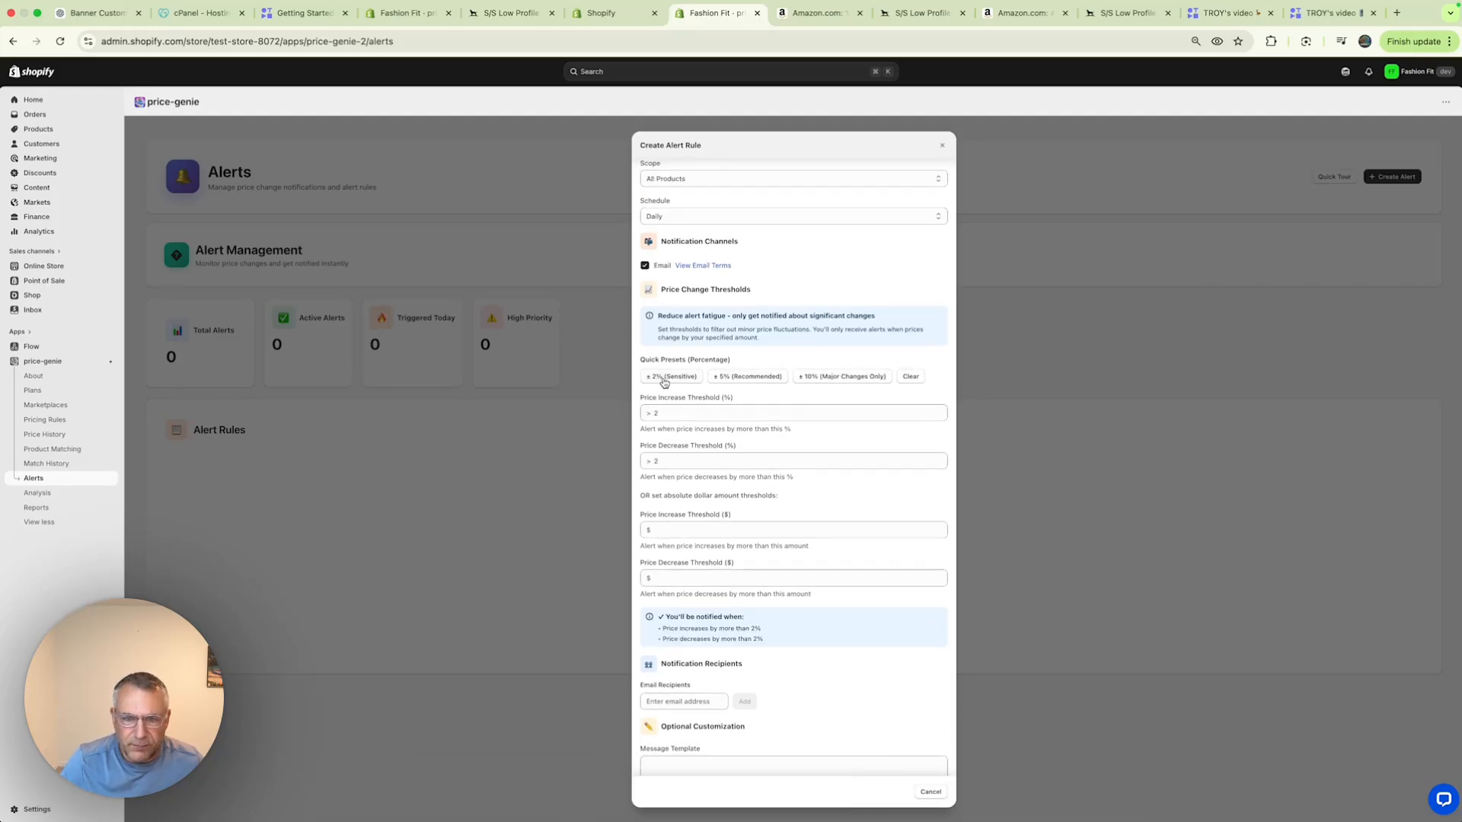
pyautogui.click(751, 381)
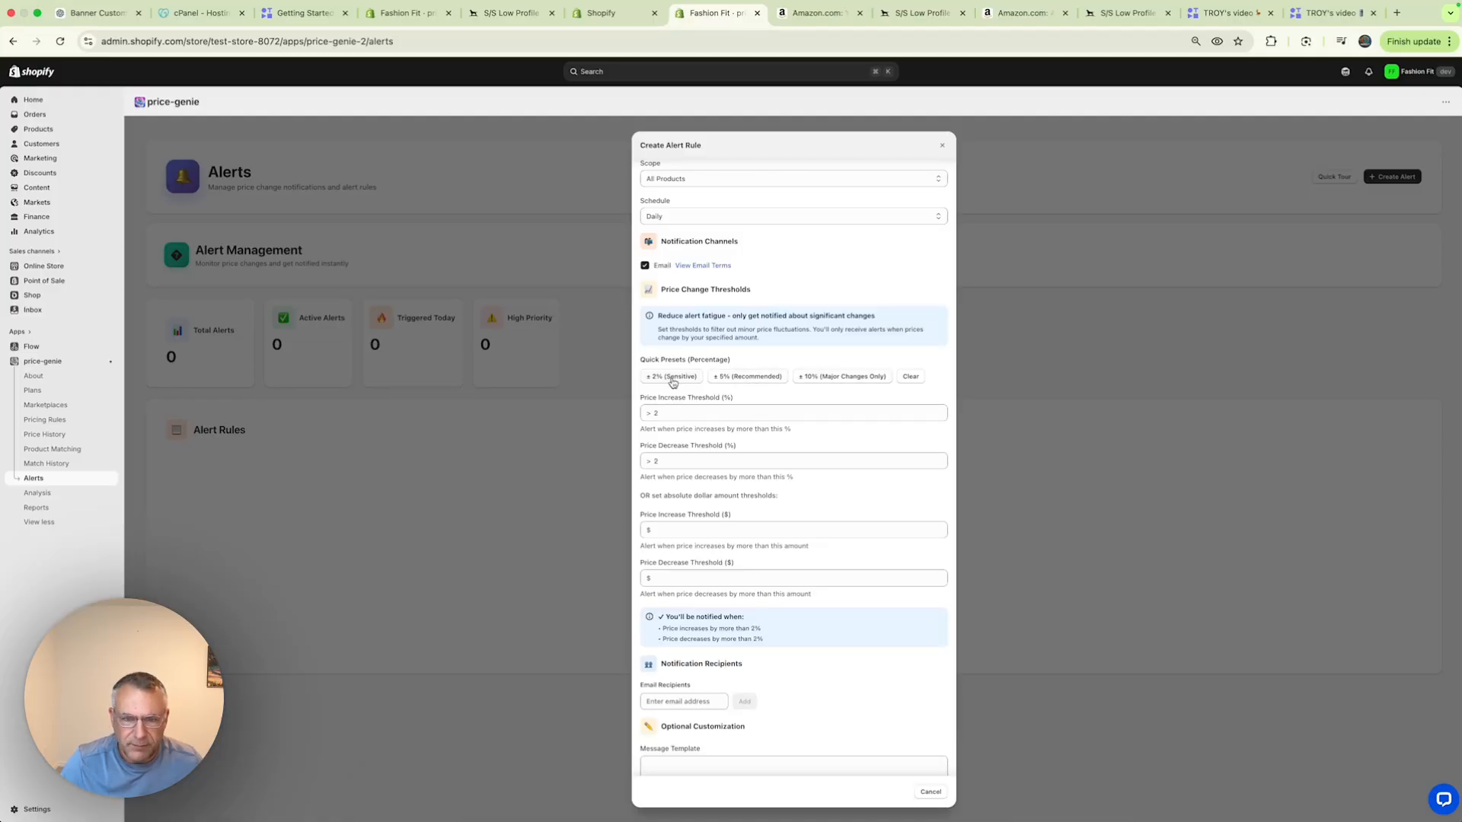
pyautogui.scroll(-3, 678, 389)
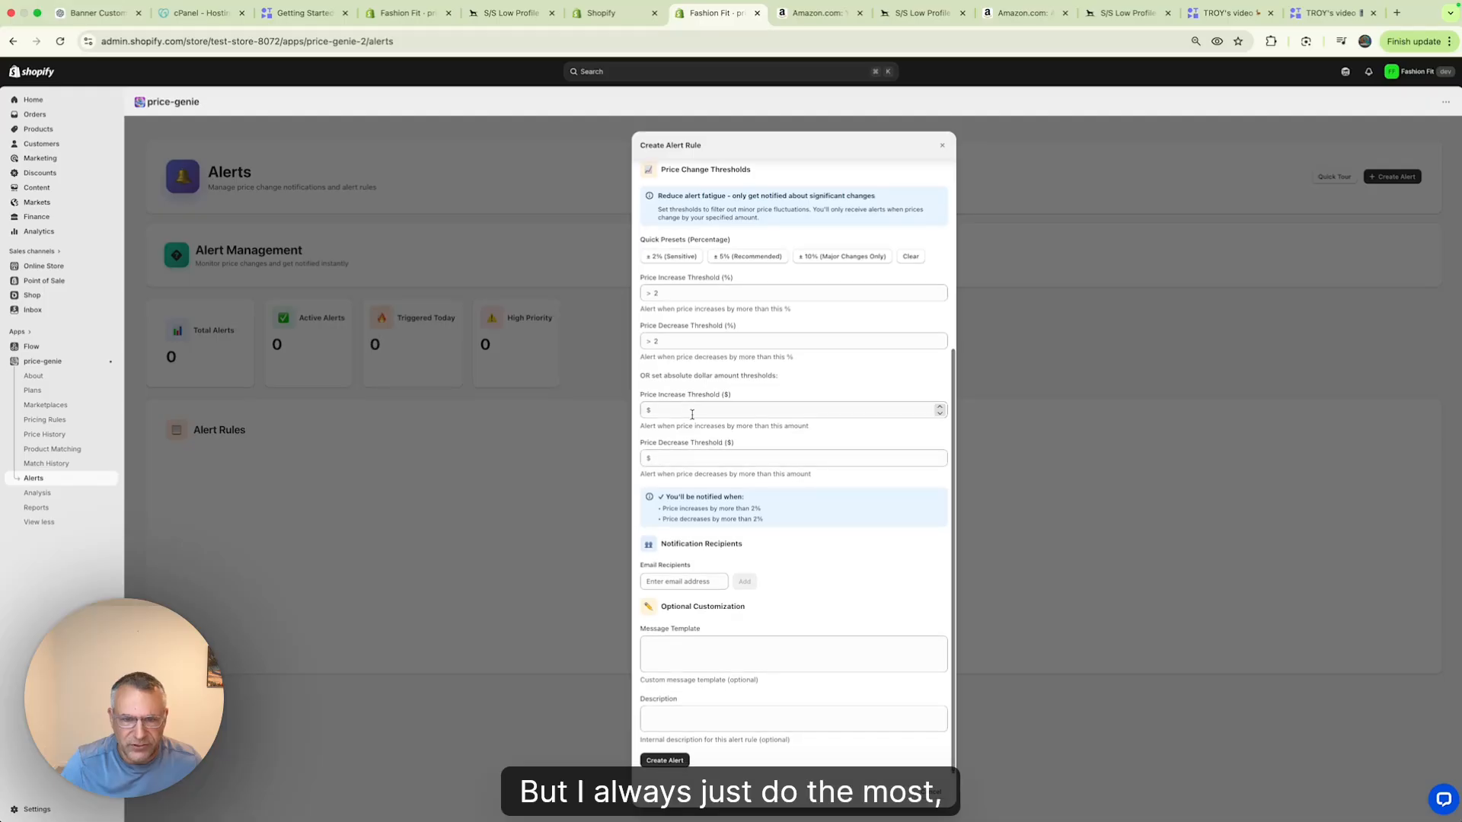
pyautogui.click(664, 289)
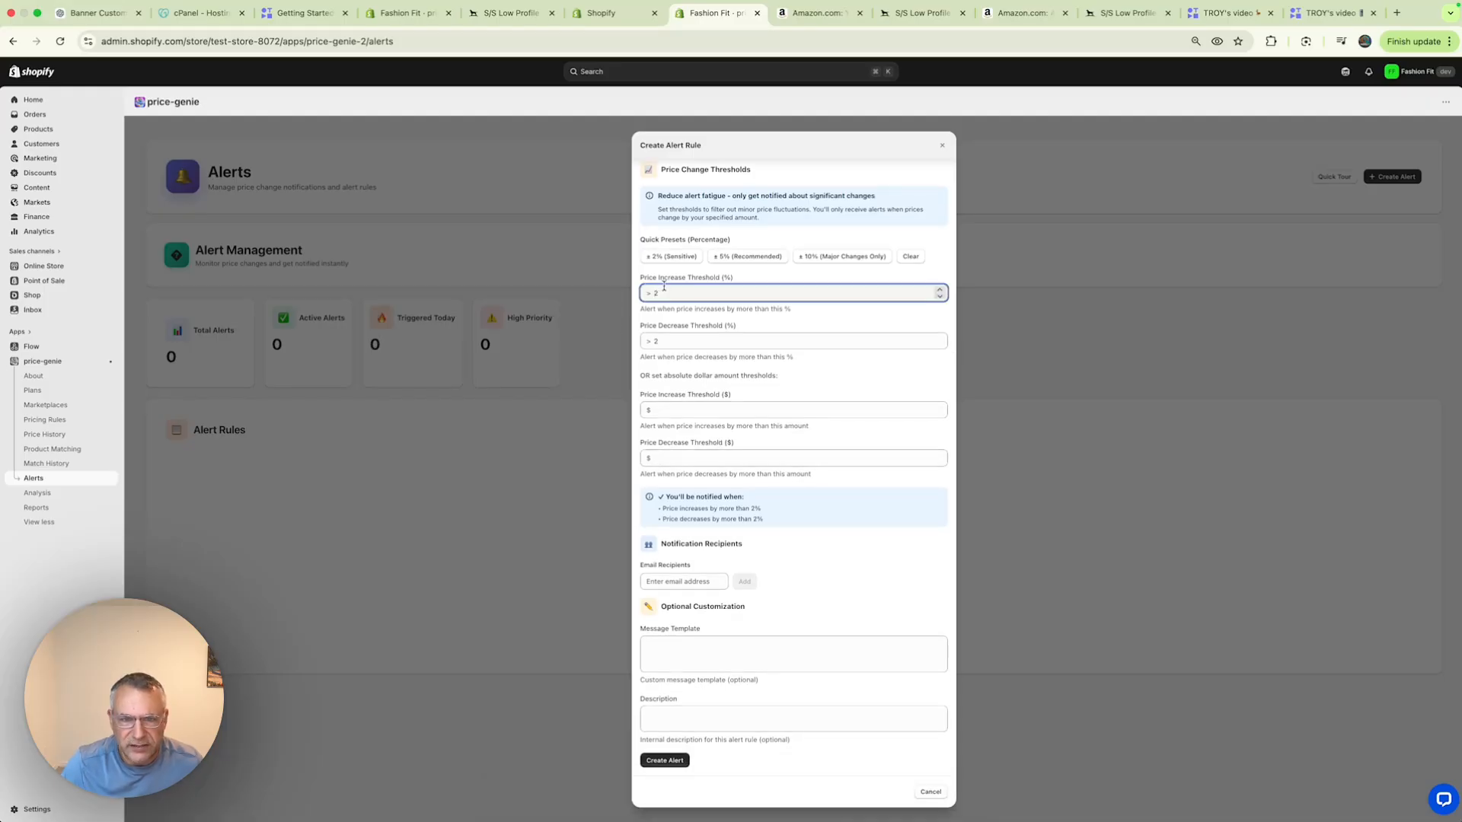
pyautogui.click(686, 409)
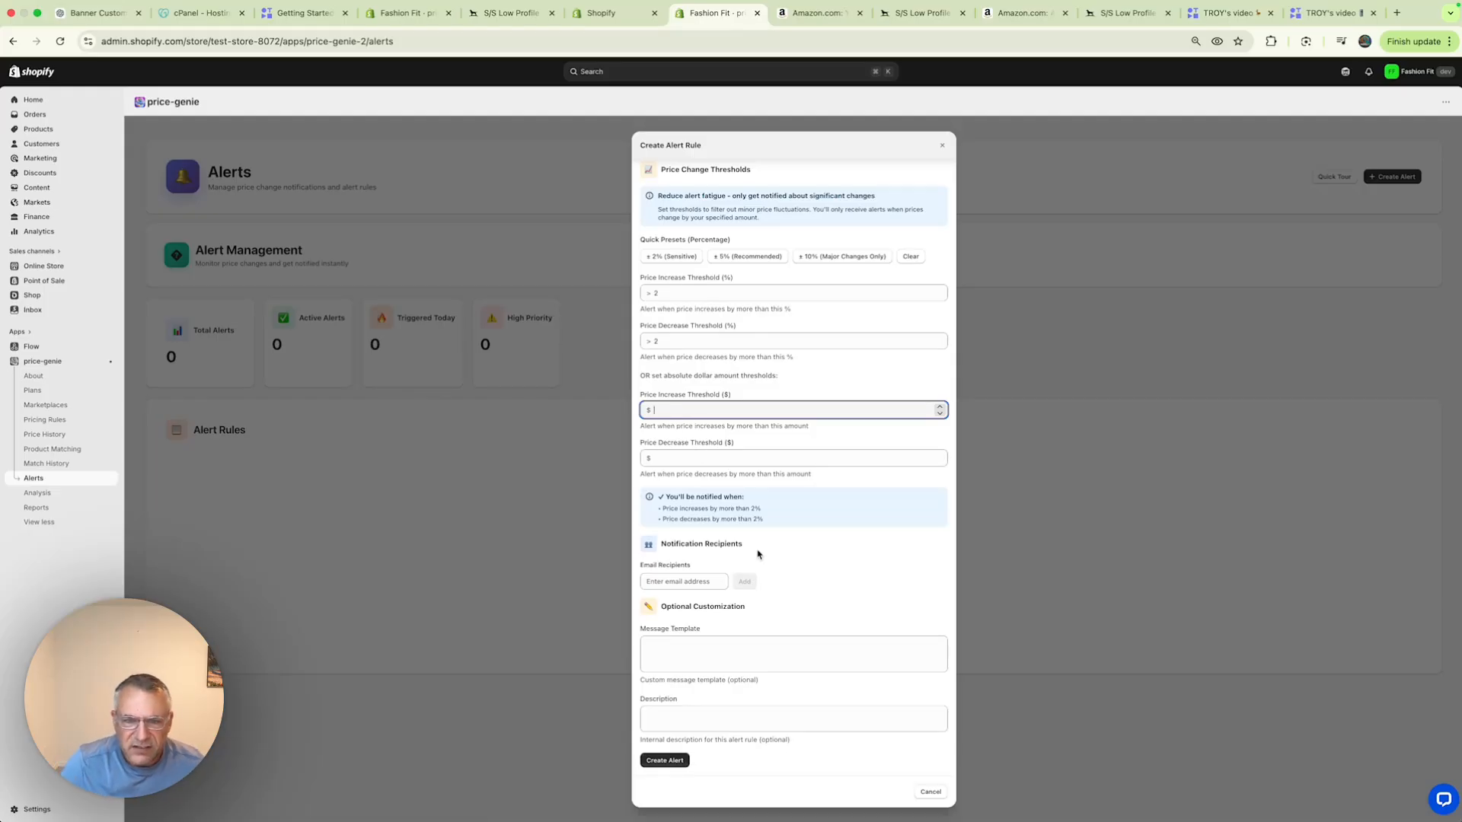
# Step: Add the business email address as the alert's notification recipient
pyautogui.click(687, 581)
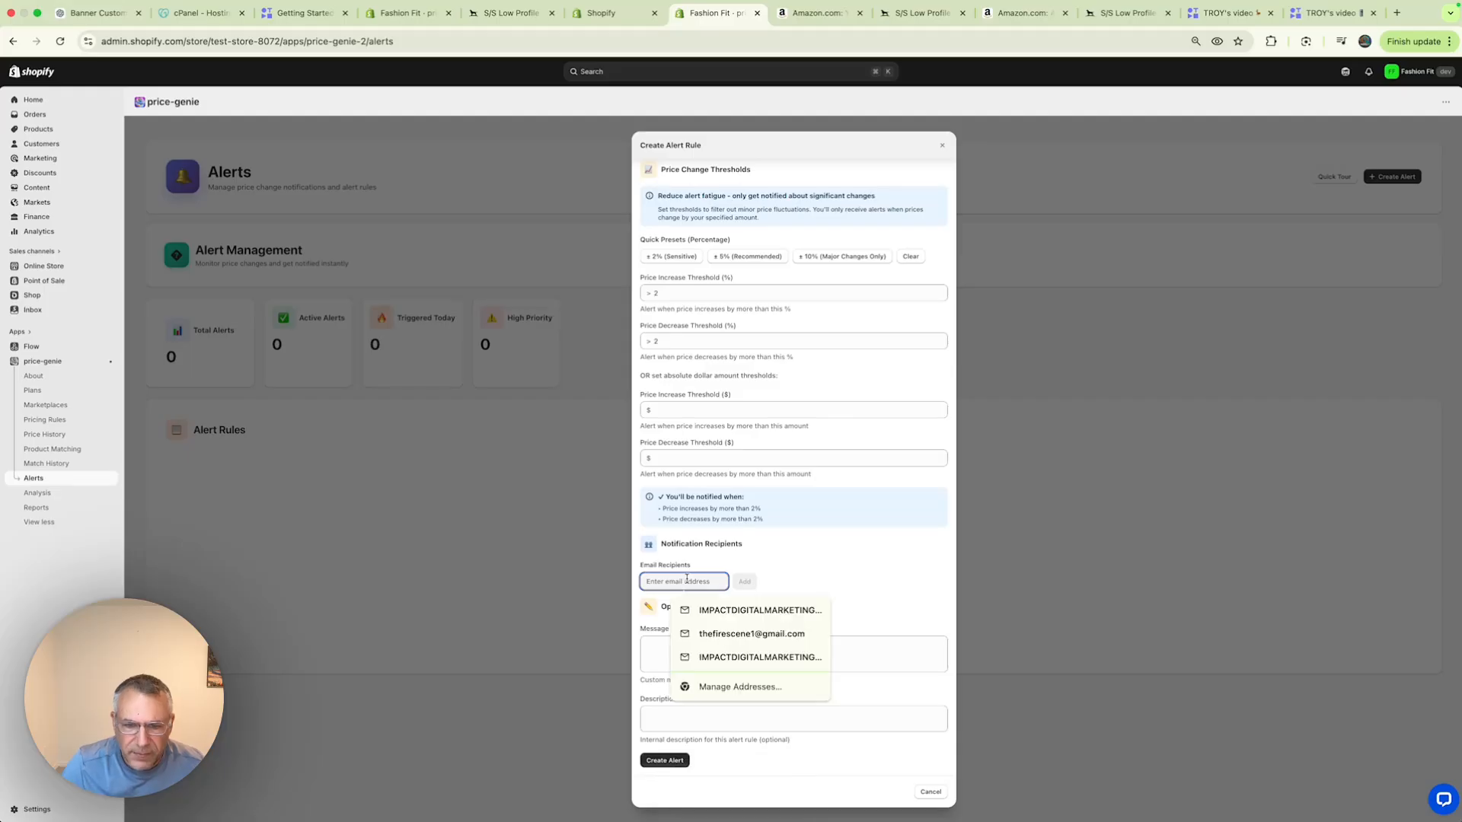
pyautogui.click(737, 610)
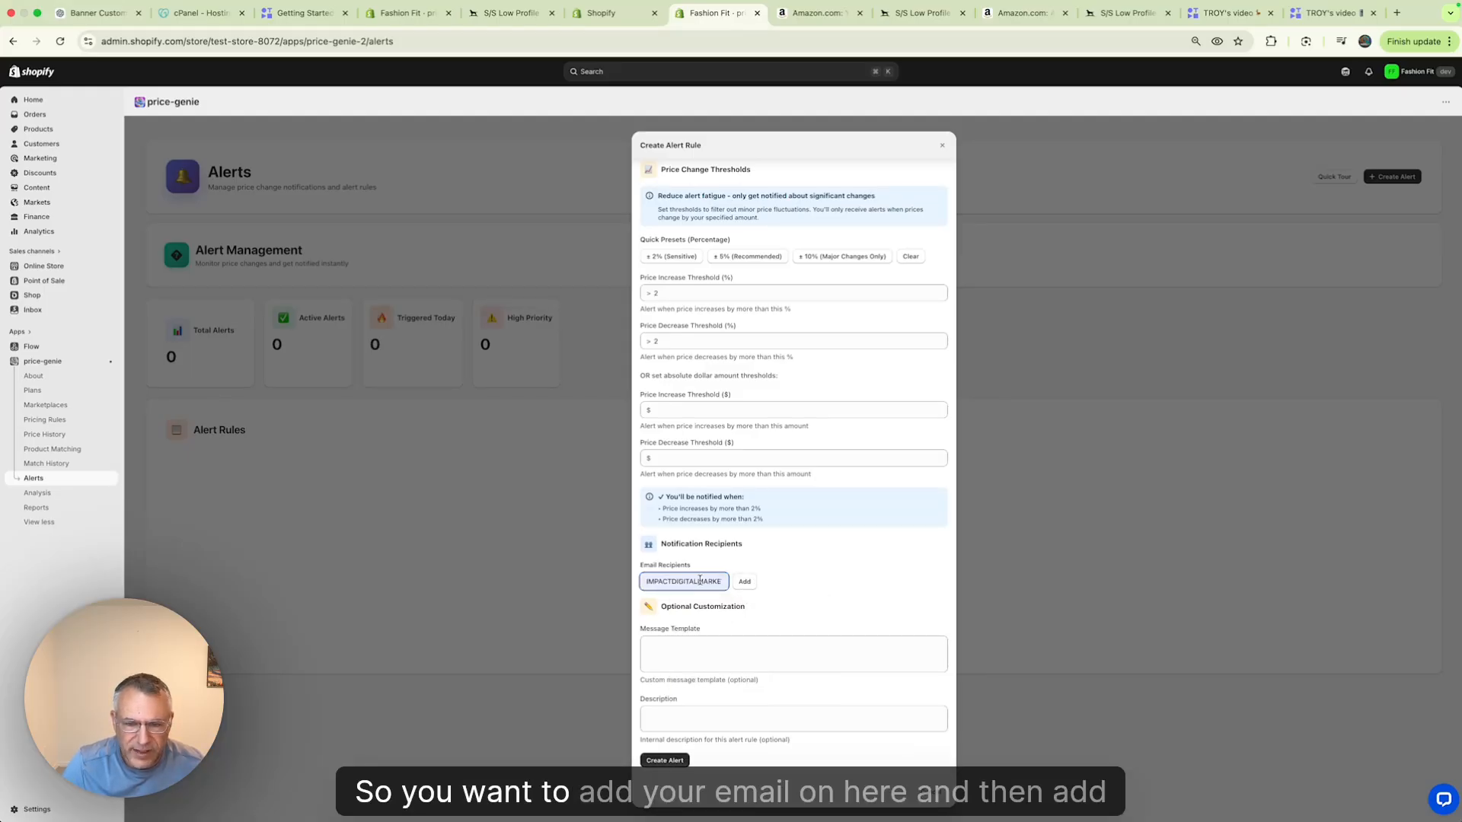
pyautogui.click(744, 581)
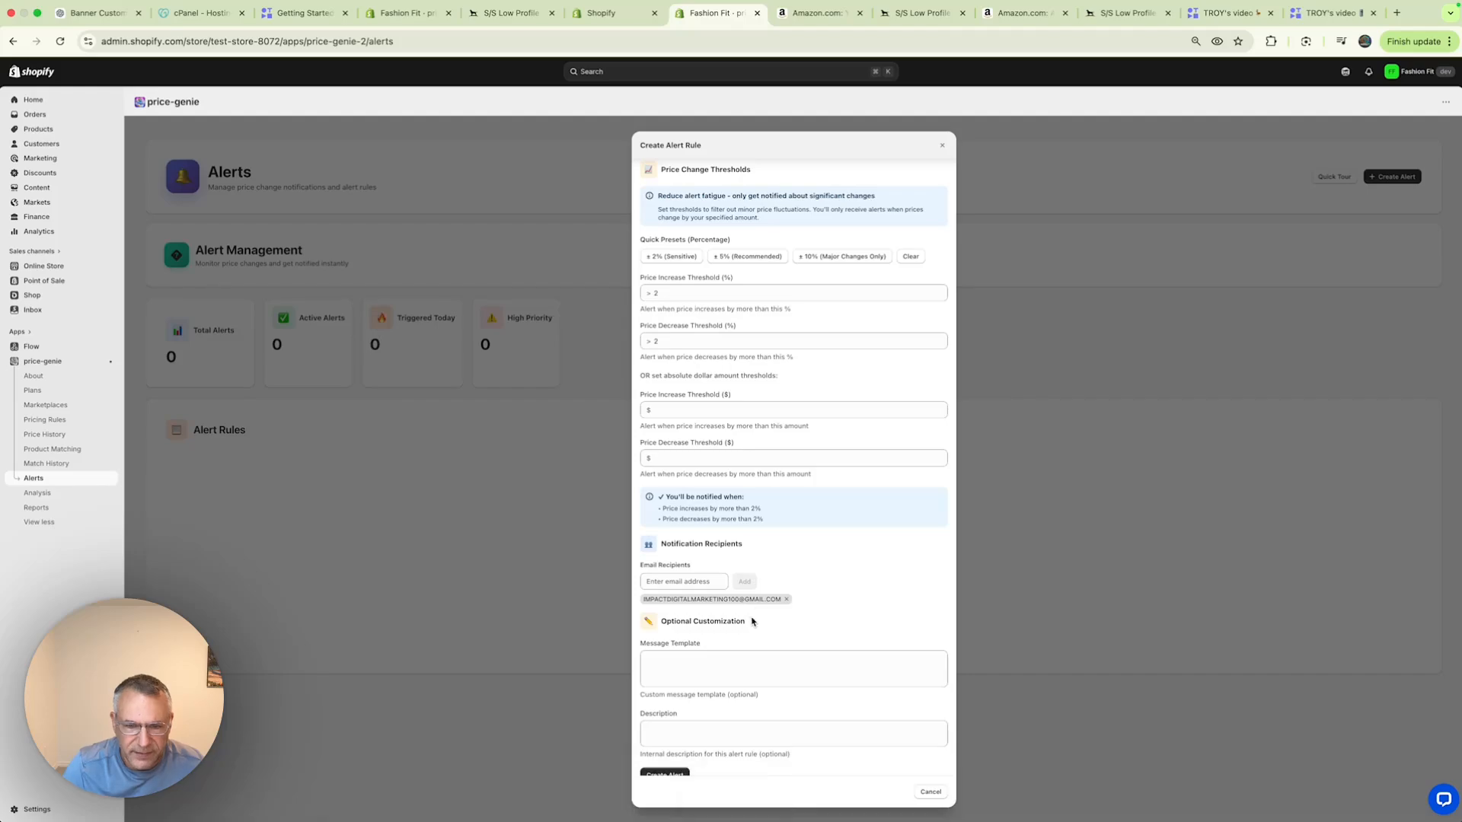
pyautogui.click(786, 599)
pyautogui.click(716, 582)
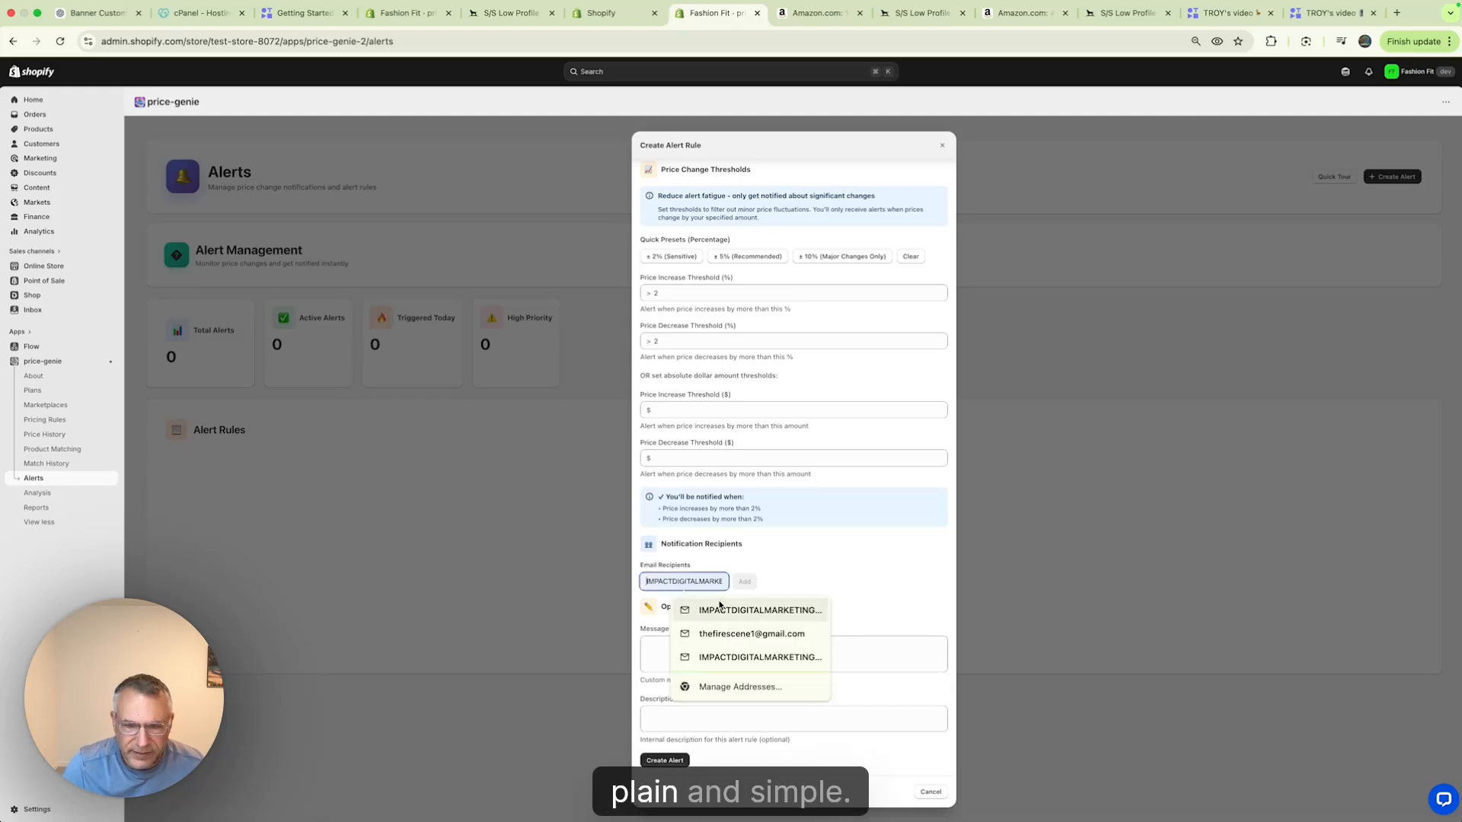
pyautogui.click(737, 609)
pyautogui.click(744, 581)
# Step: Create the alert rule with the optional message template and description left blank
pyautogui.click(698, 671)
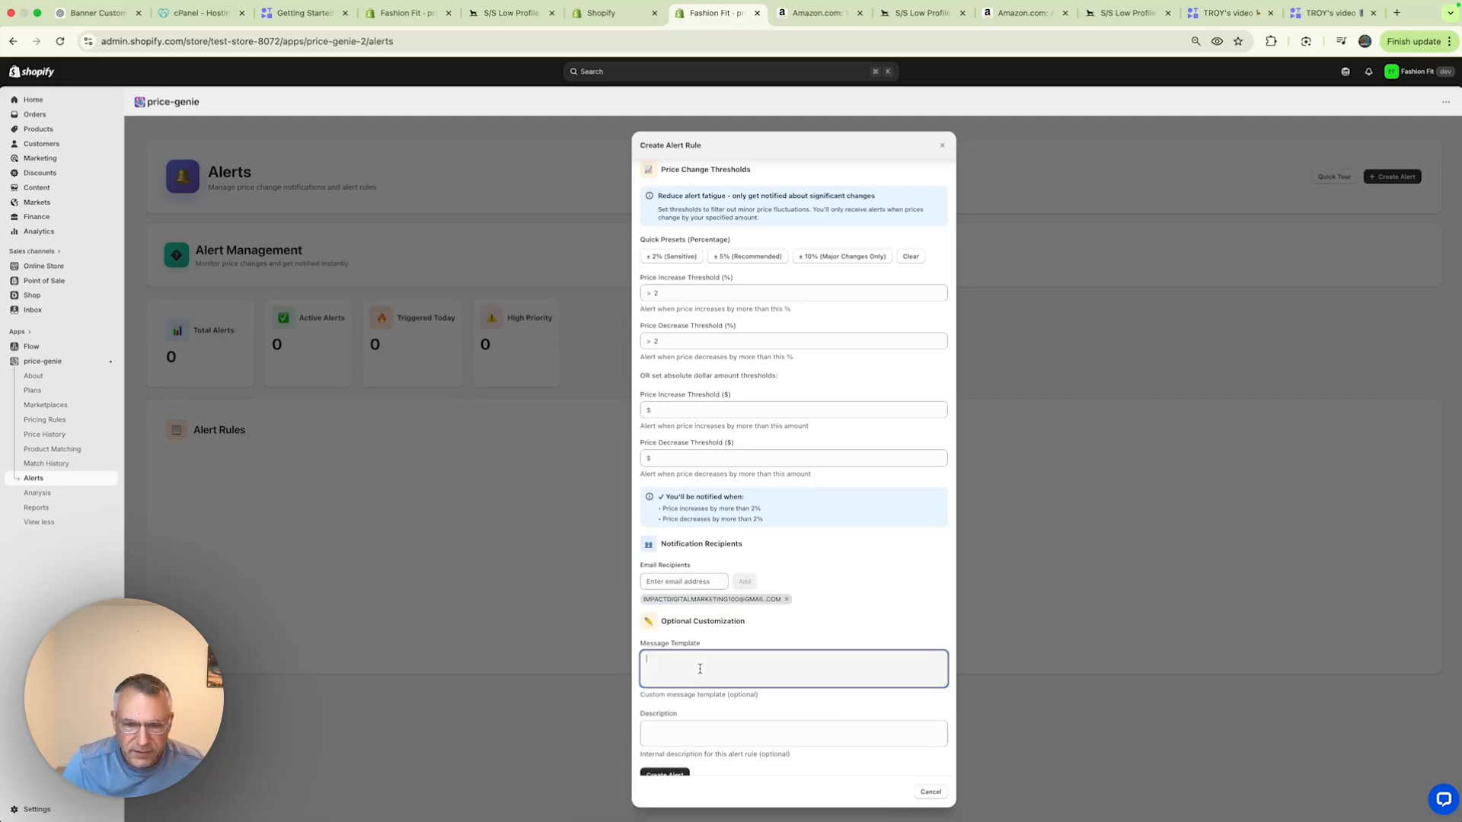
pyautogui.scroll(-1, 699, 670)
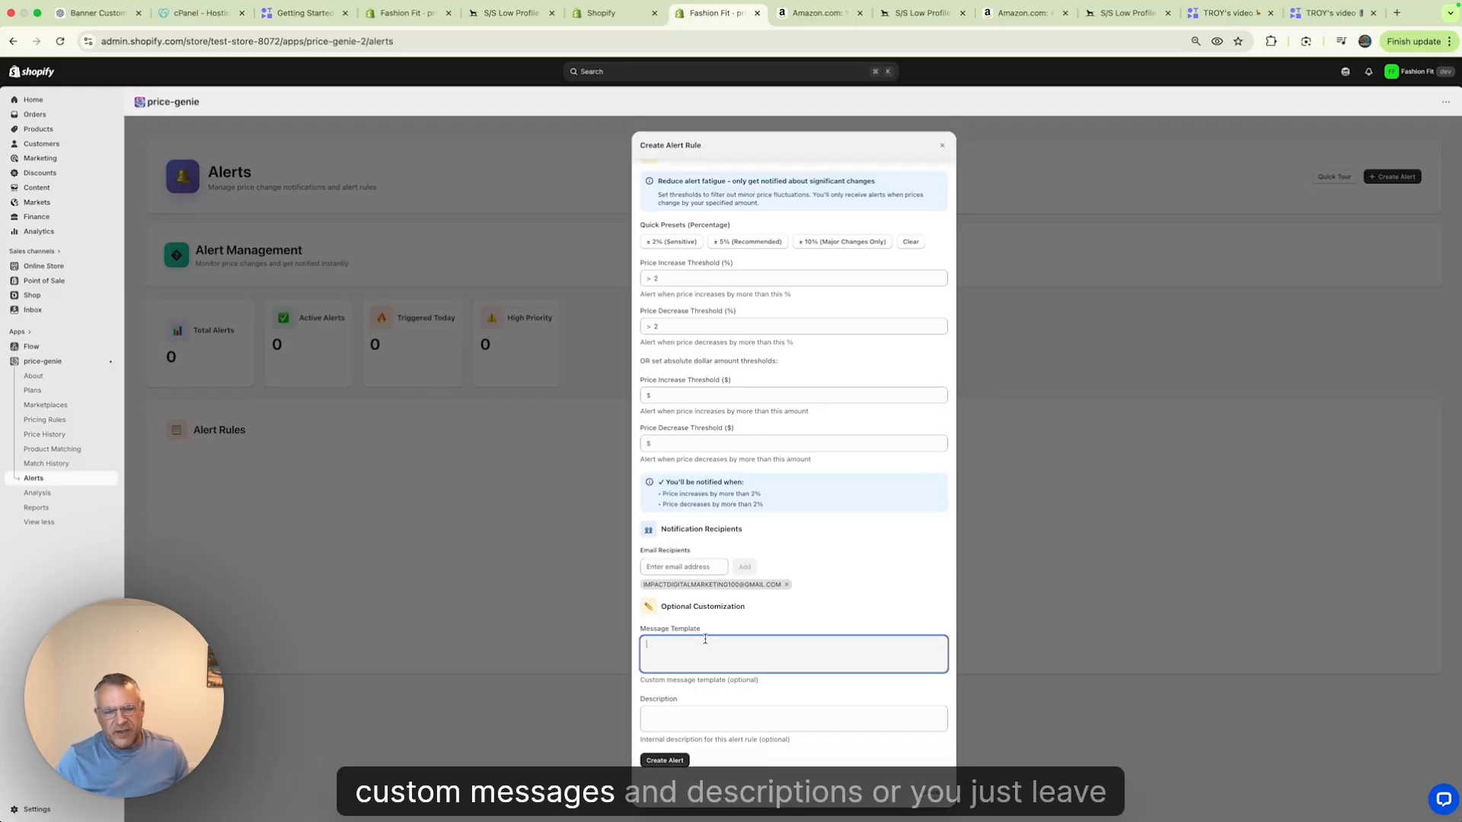
pyautogui.click(666, 760)
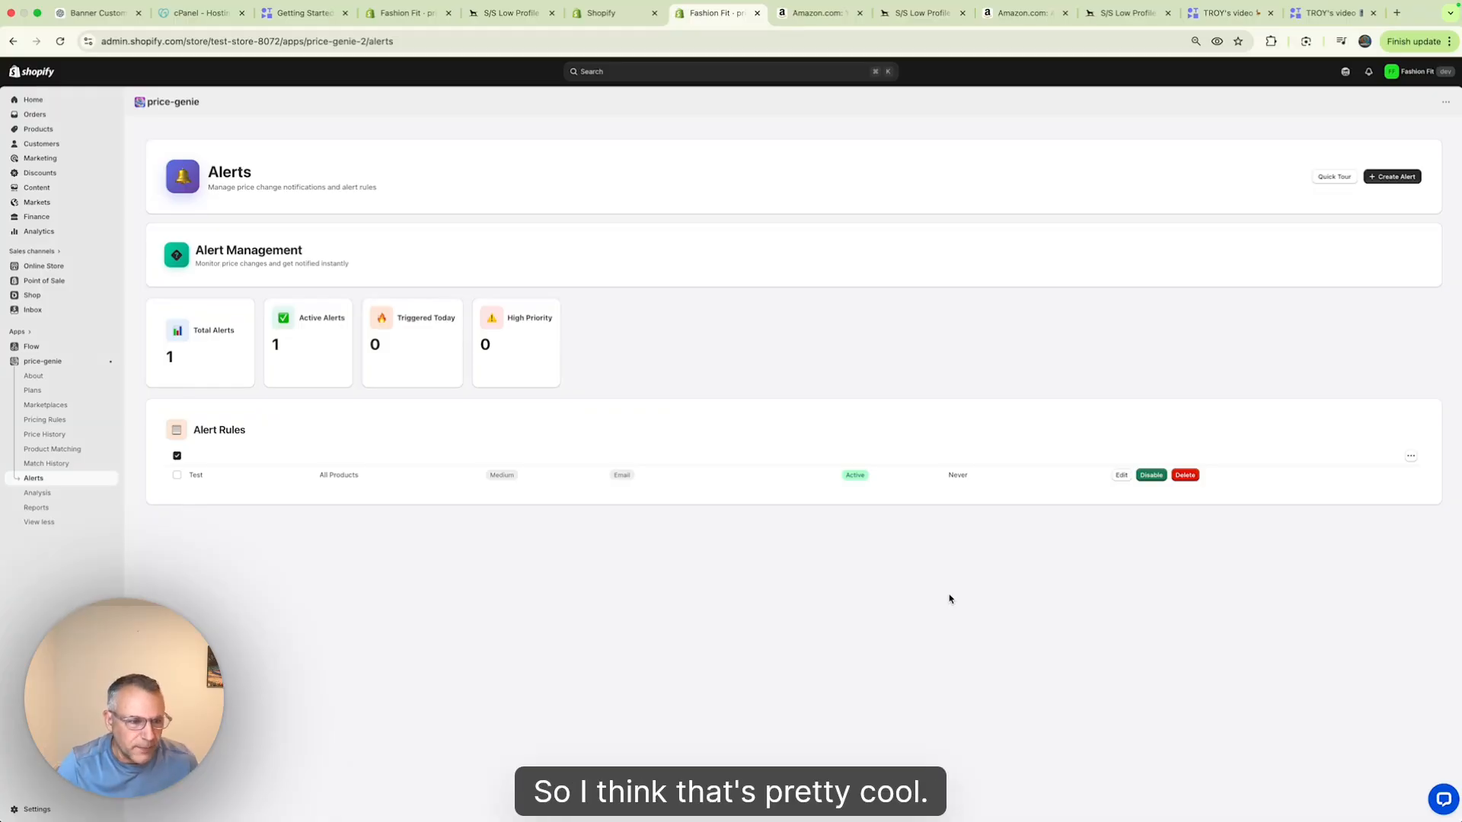
# Step: Examine the price-genie analysis views for category performance, brand performance, price positioning and competitor analysis
pyautogui.click(37, 493)
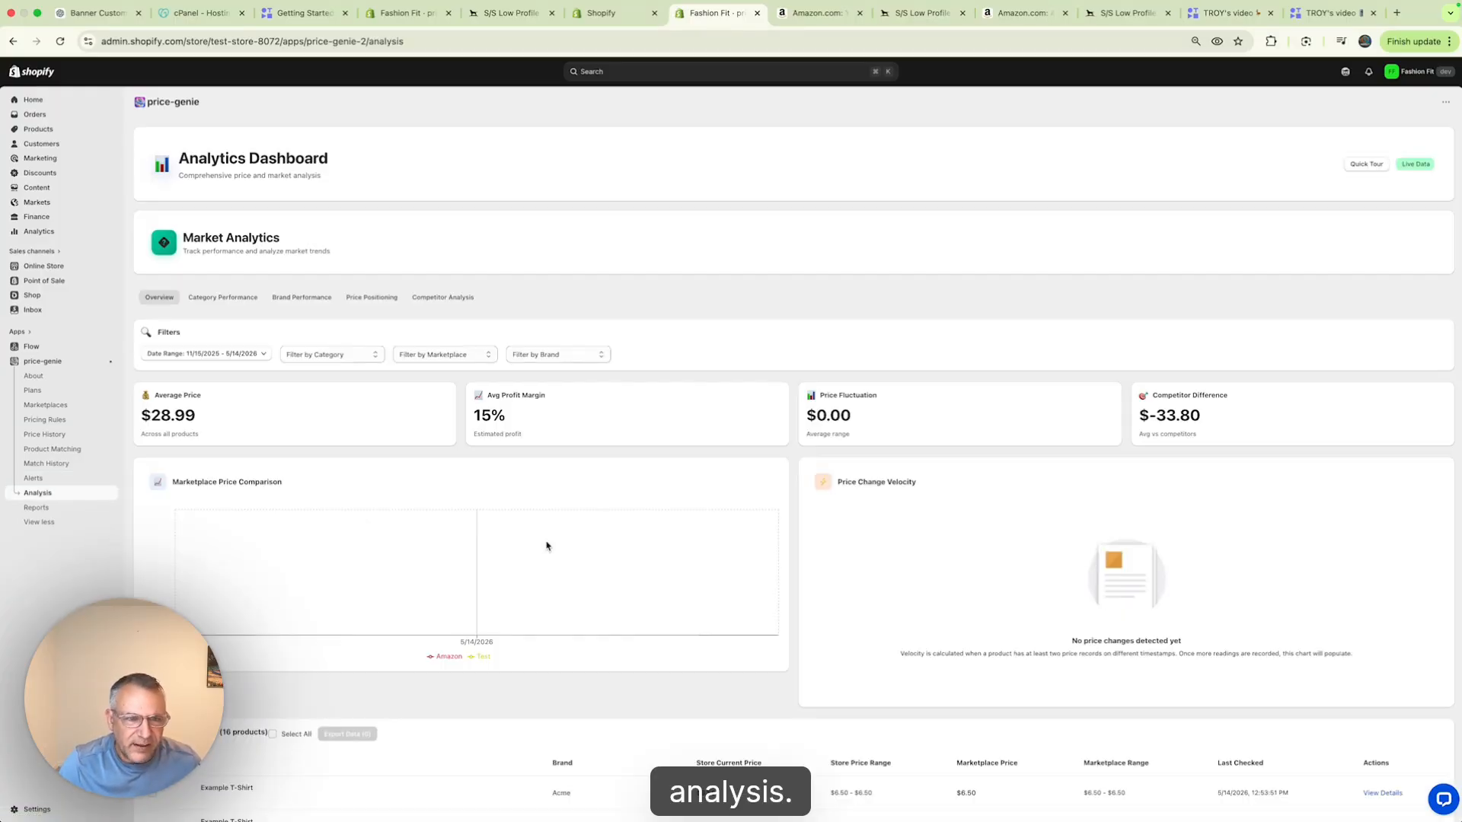
pyautogui.click(217, 297)
pyautogui.click(313, 298)
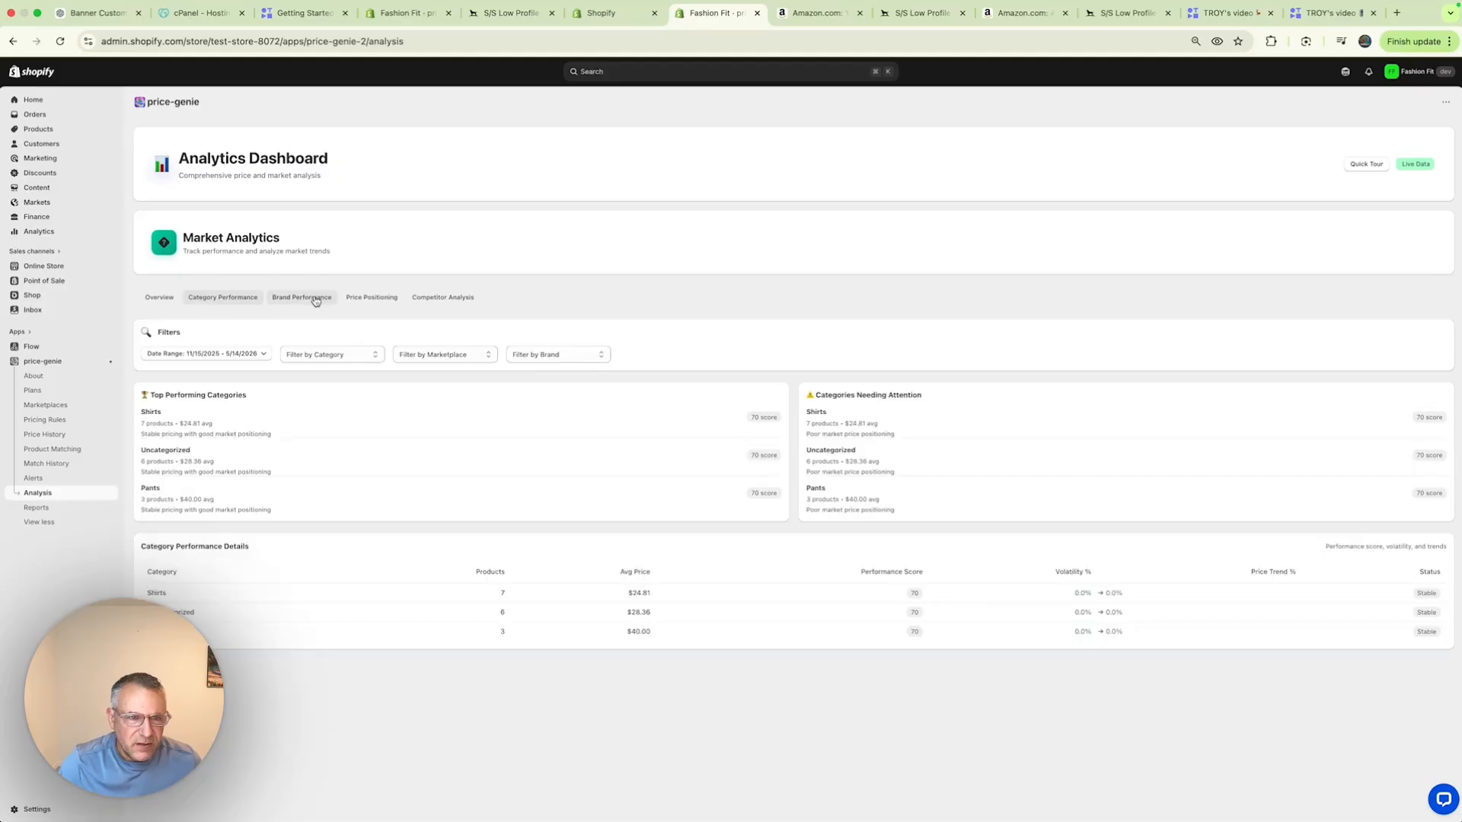
pyautogui.click(384, 303)
pyautogui.click(458, 298)
pyautogui.click(375, 299)
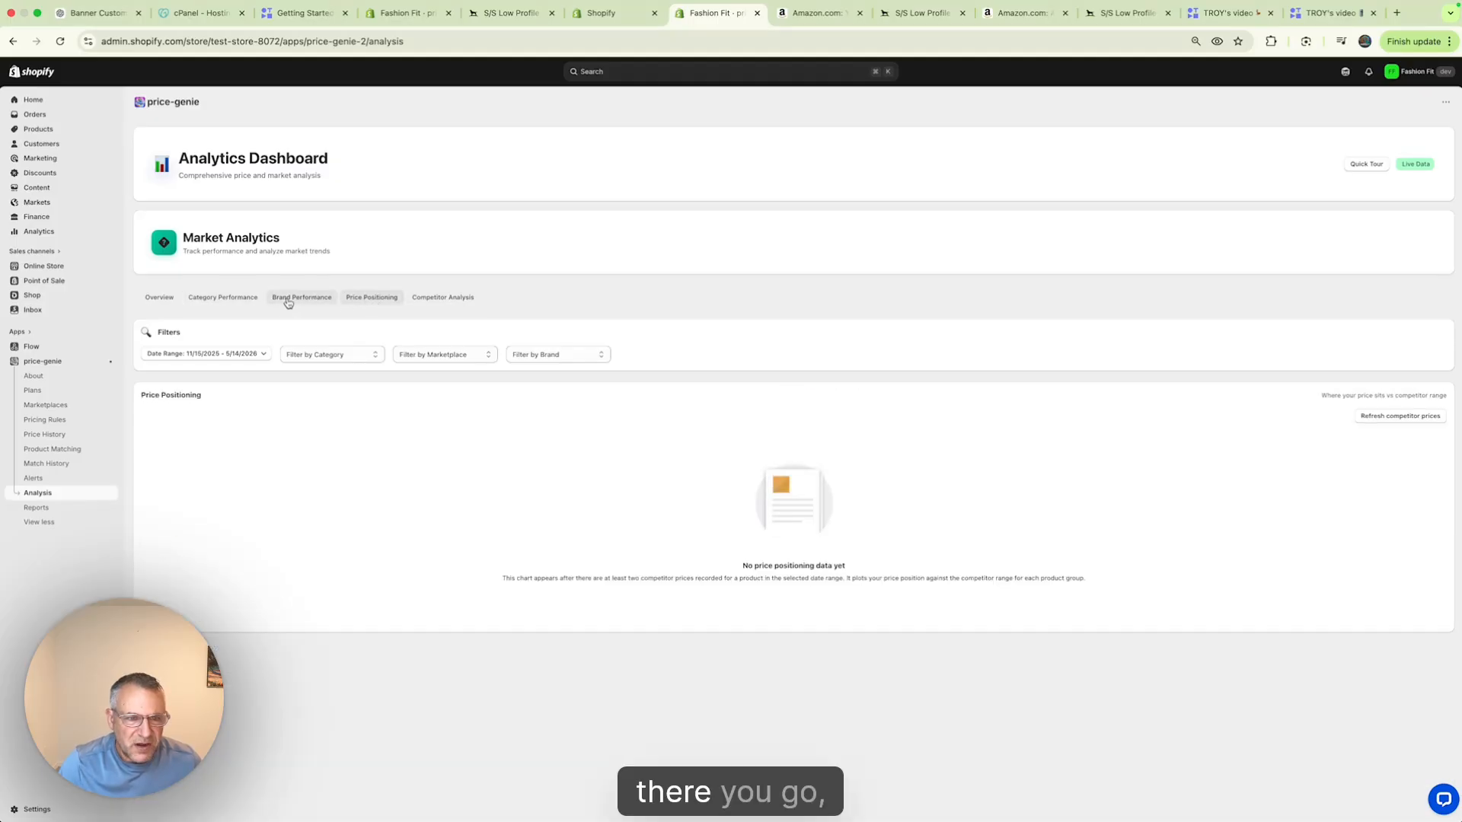
pyautogui.click(206, 302)
pyautogui.click(158, 297)
pyautogui.click(205, 298)
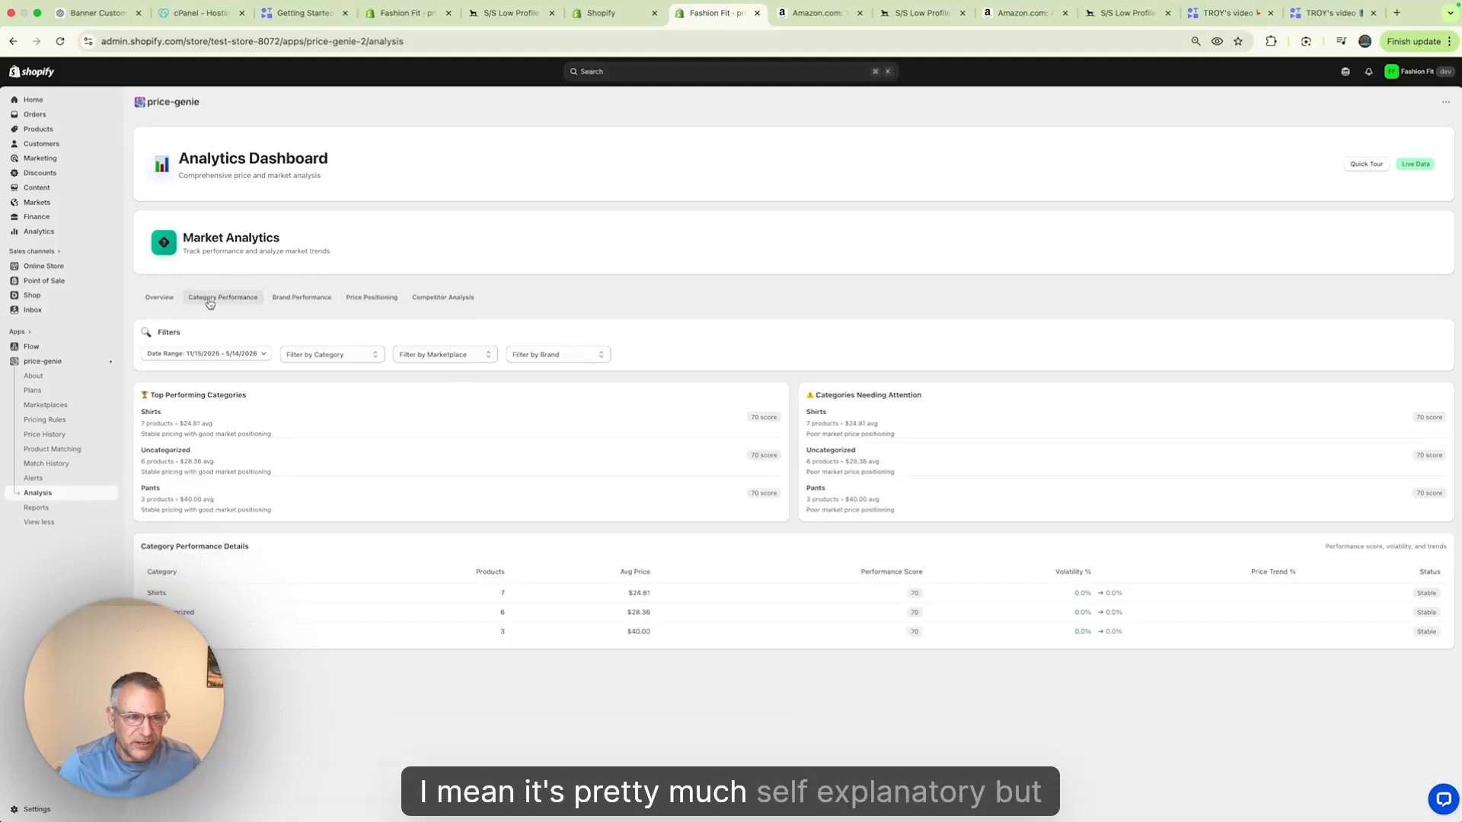
pyautogui.click(297, 301)
pyautogui.click(359, 302)
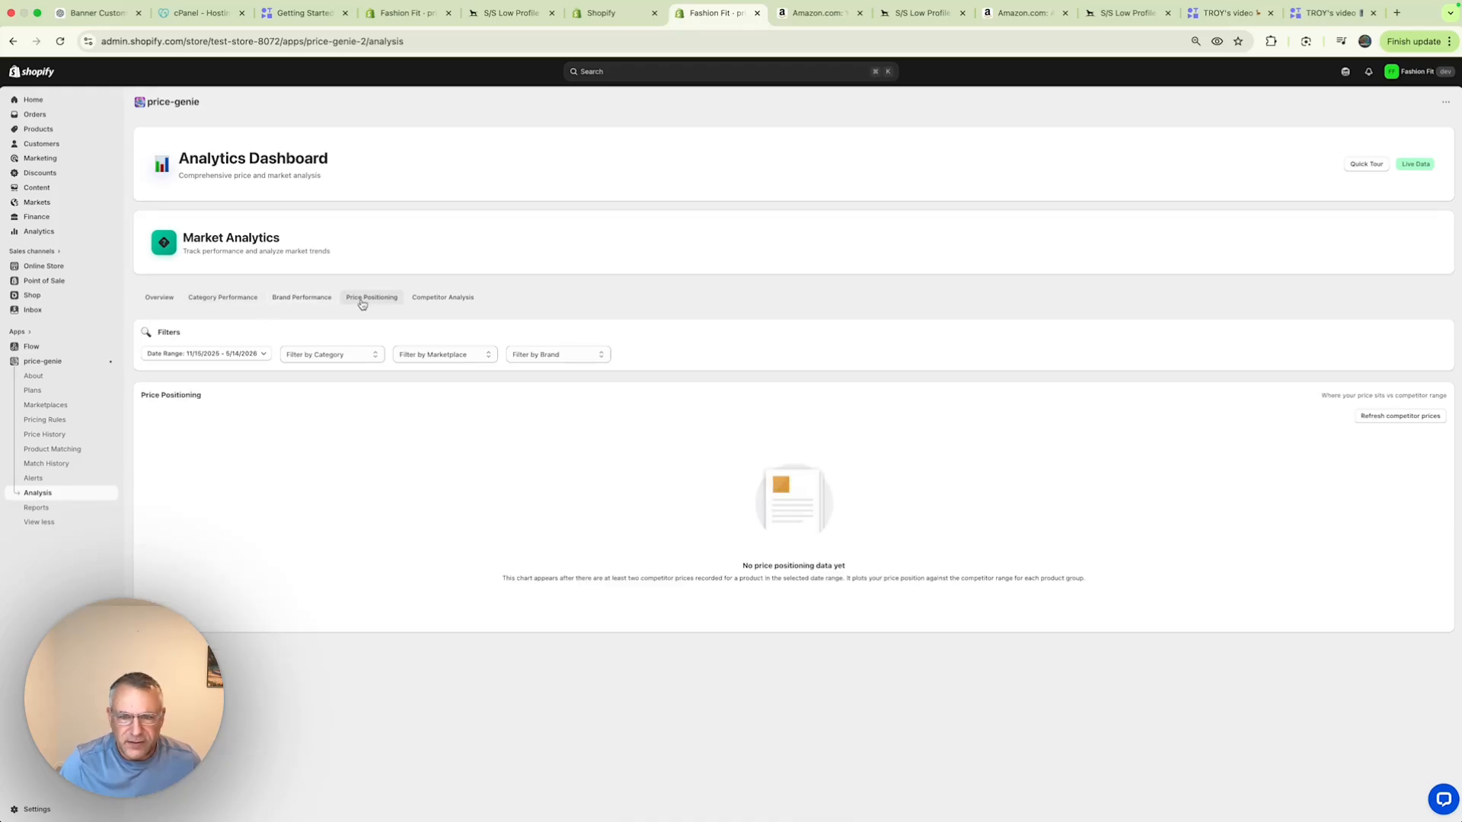
pyautogui.click(426, 304)
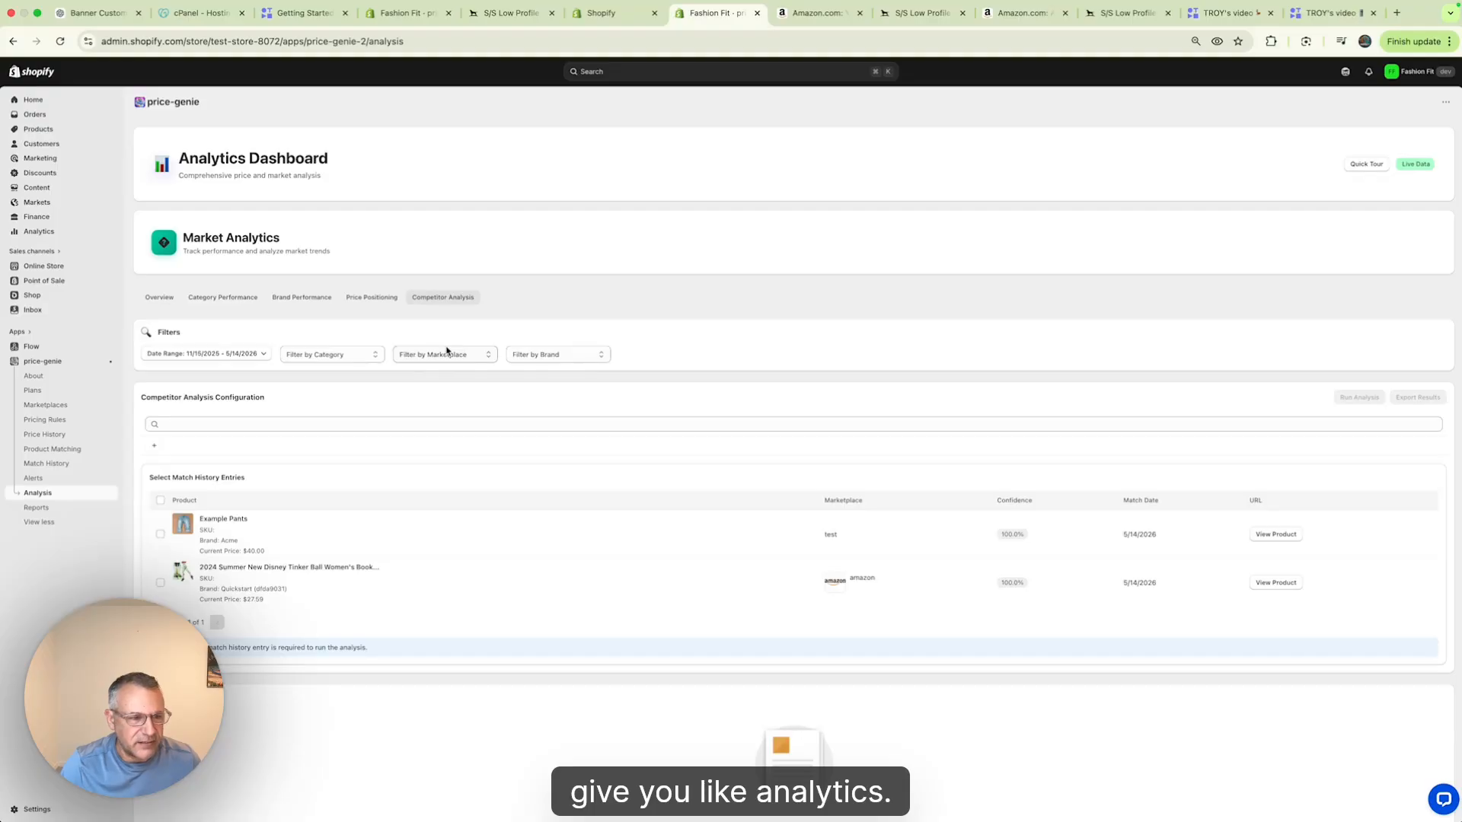
# Step: Delete the existing Test report from price-genie's scheduled reports
pyautogui.click(33, 509)
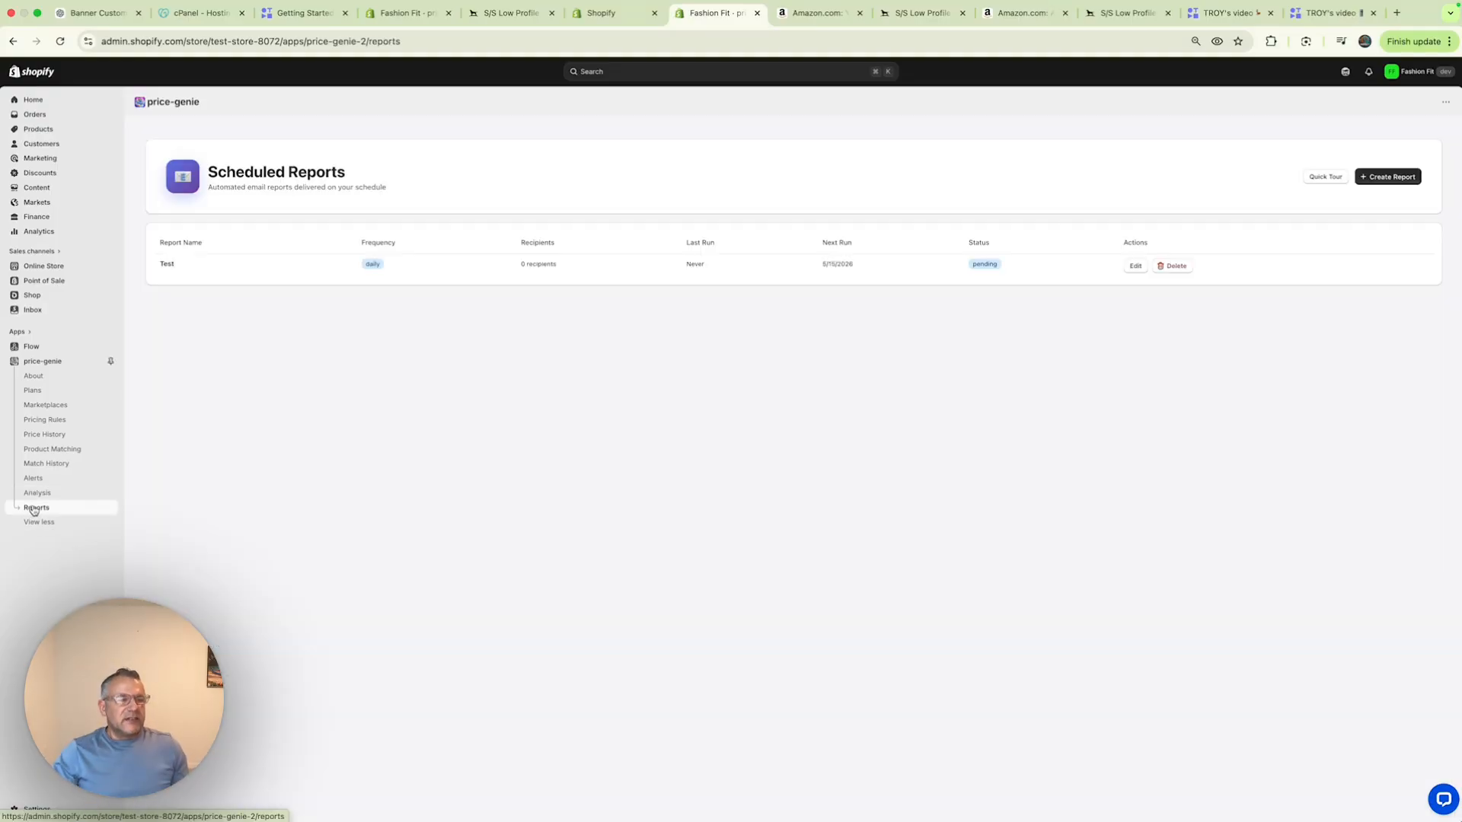
pyautogui.click(1170, 269)
pyautogui.click(939, 499)
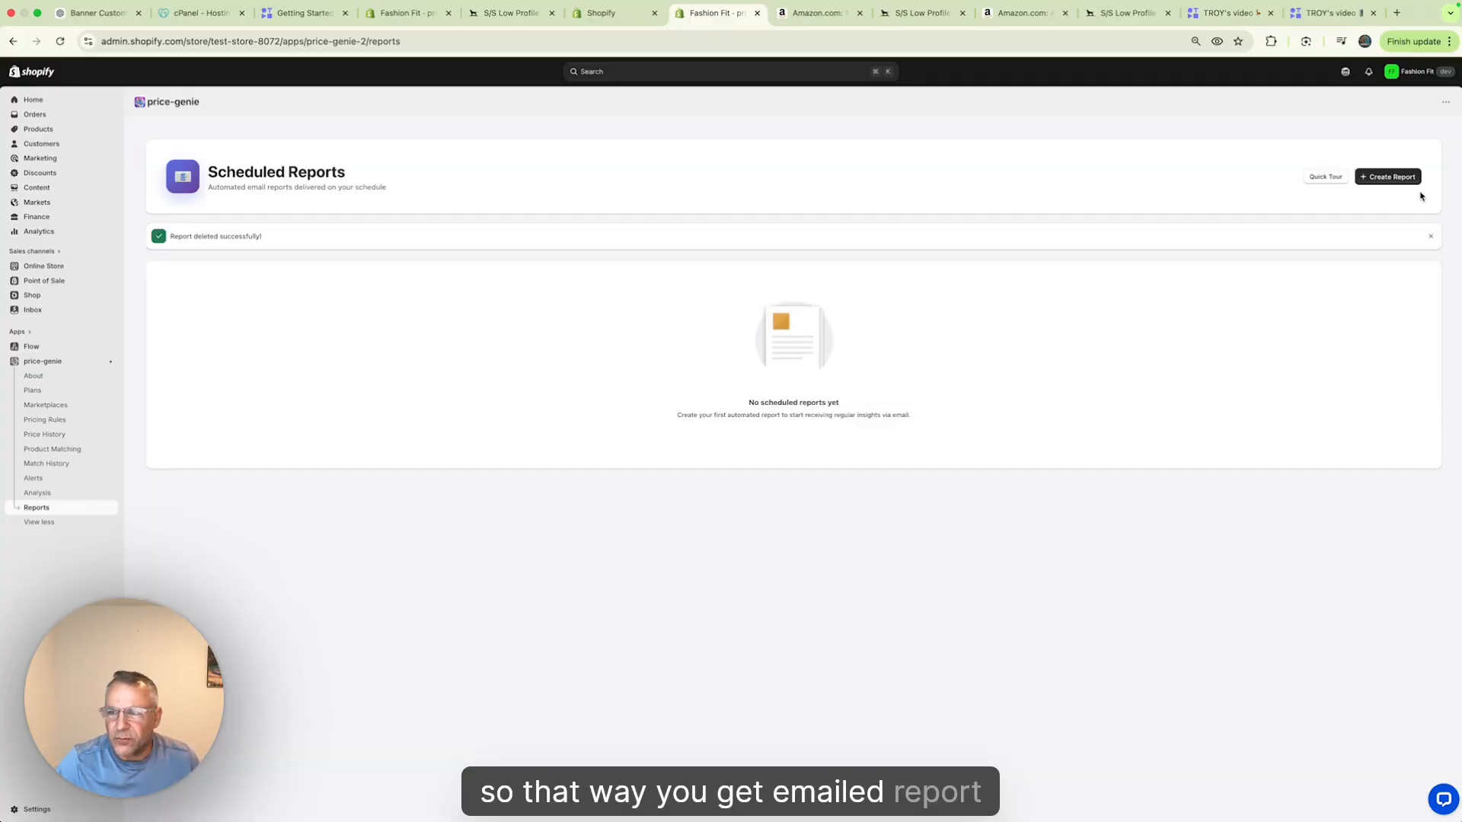
# Step: Start a new scheduled report named "test" with the description left blank
pyautogui.click(1382, 180)
pyautogui.click(699, 230)
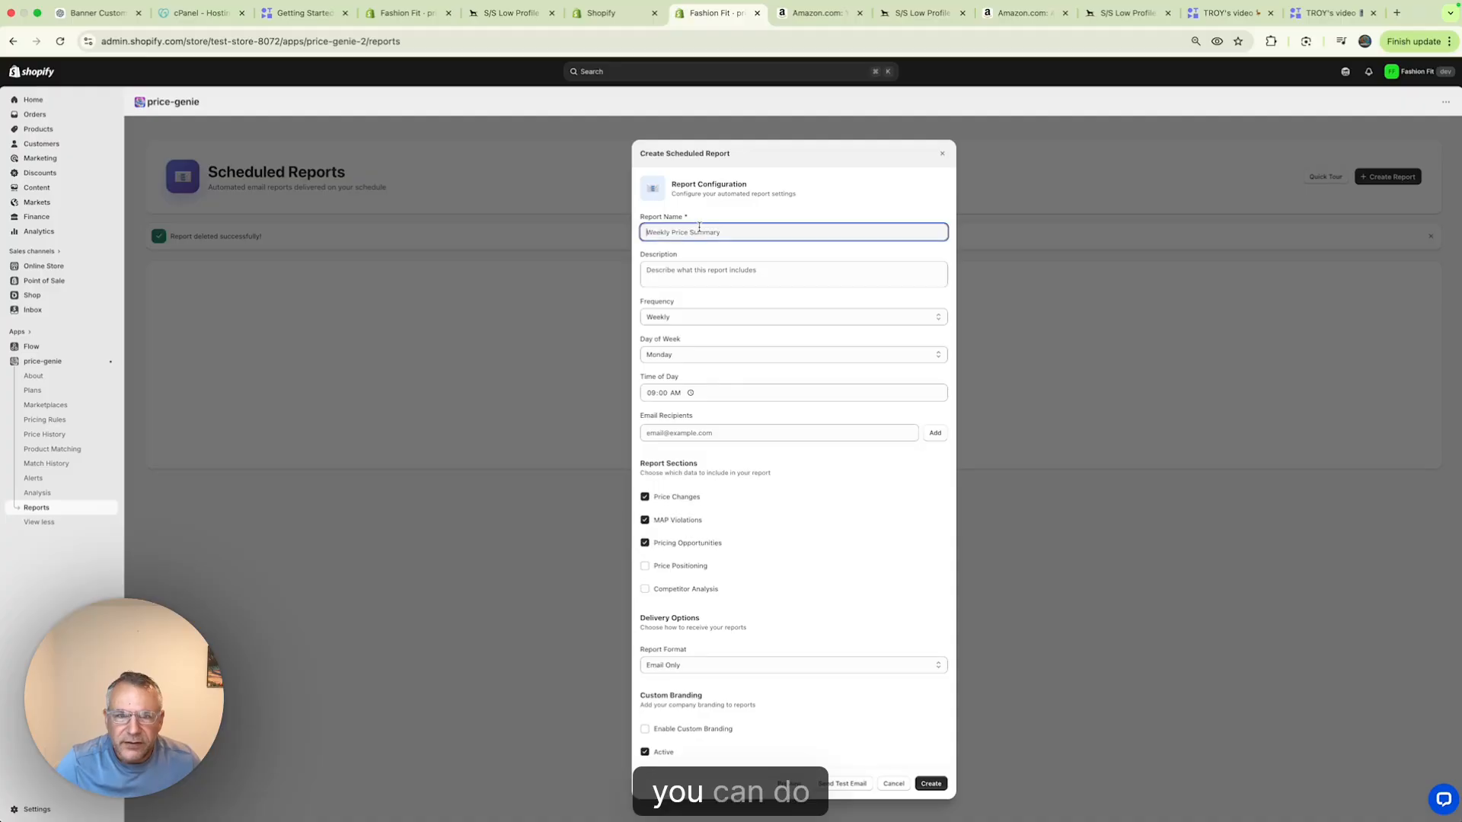
pyautogui.write('twst')
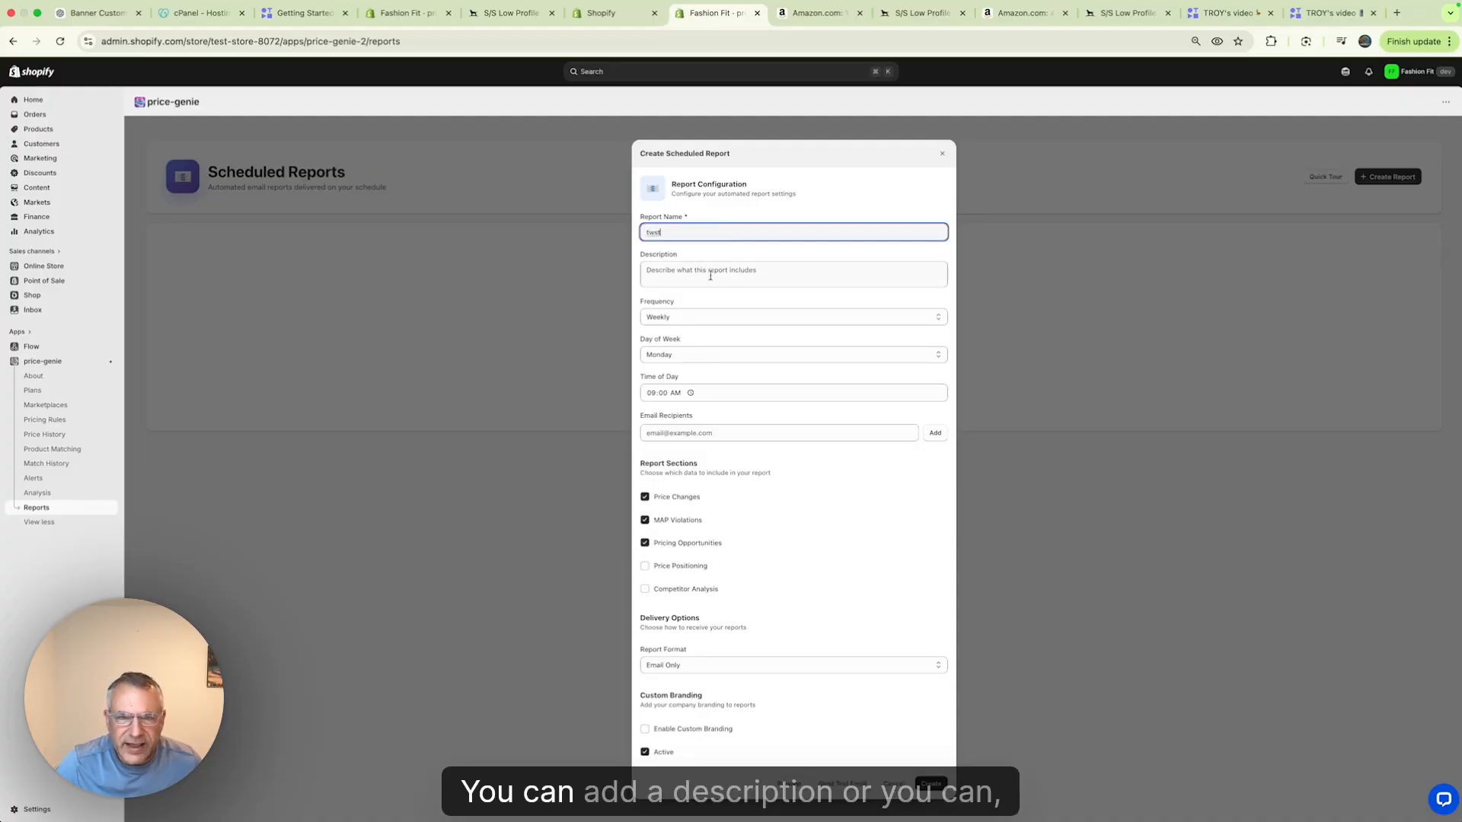
pyautogui.click(710, 319)
pyautogui.click(682, 235)
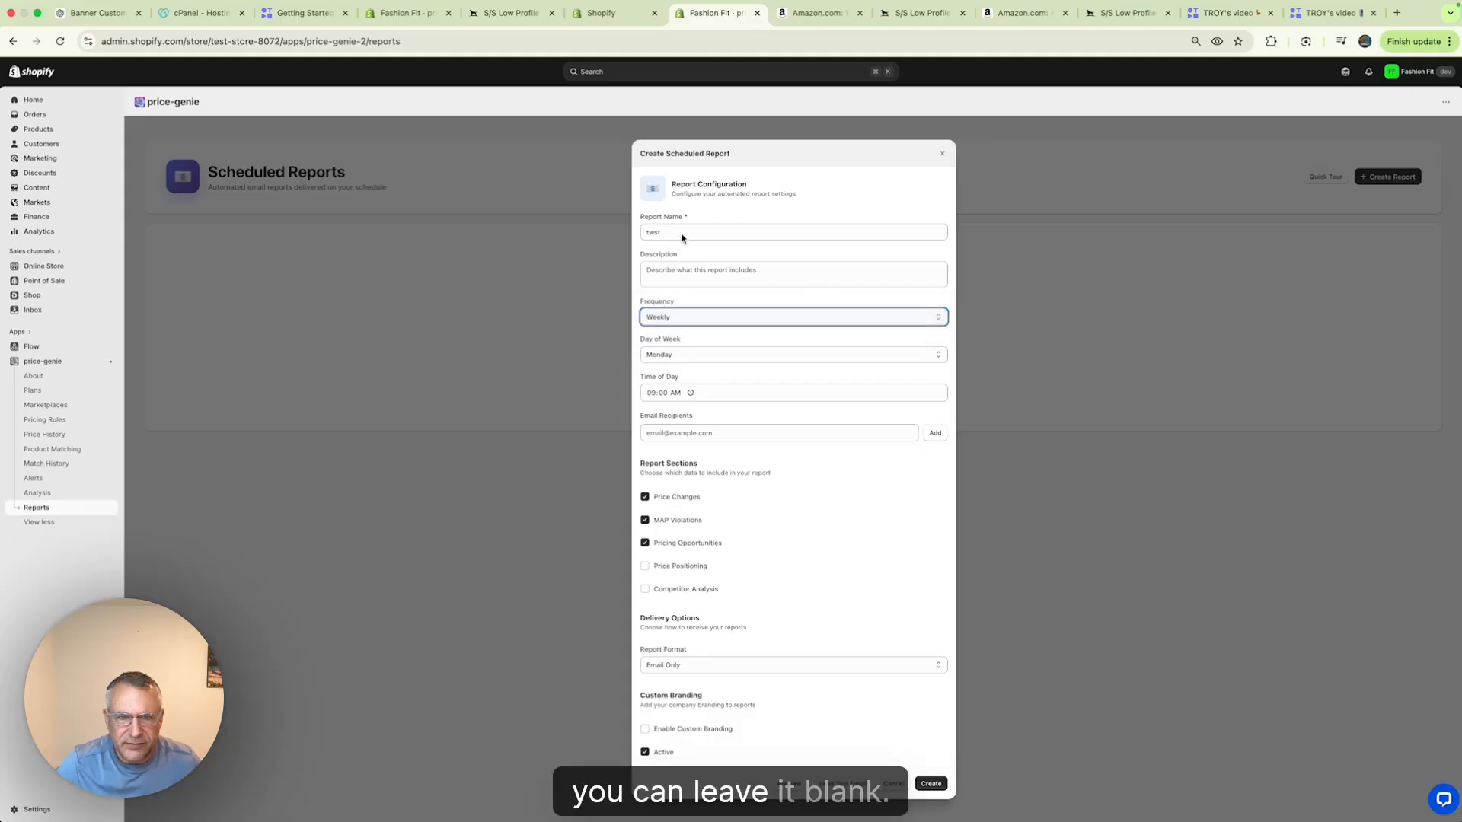
pyautogui.click(682, 233)
pyautogui.write('i')
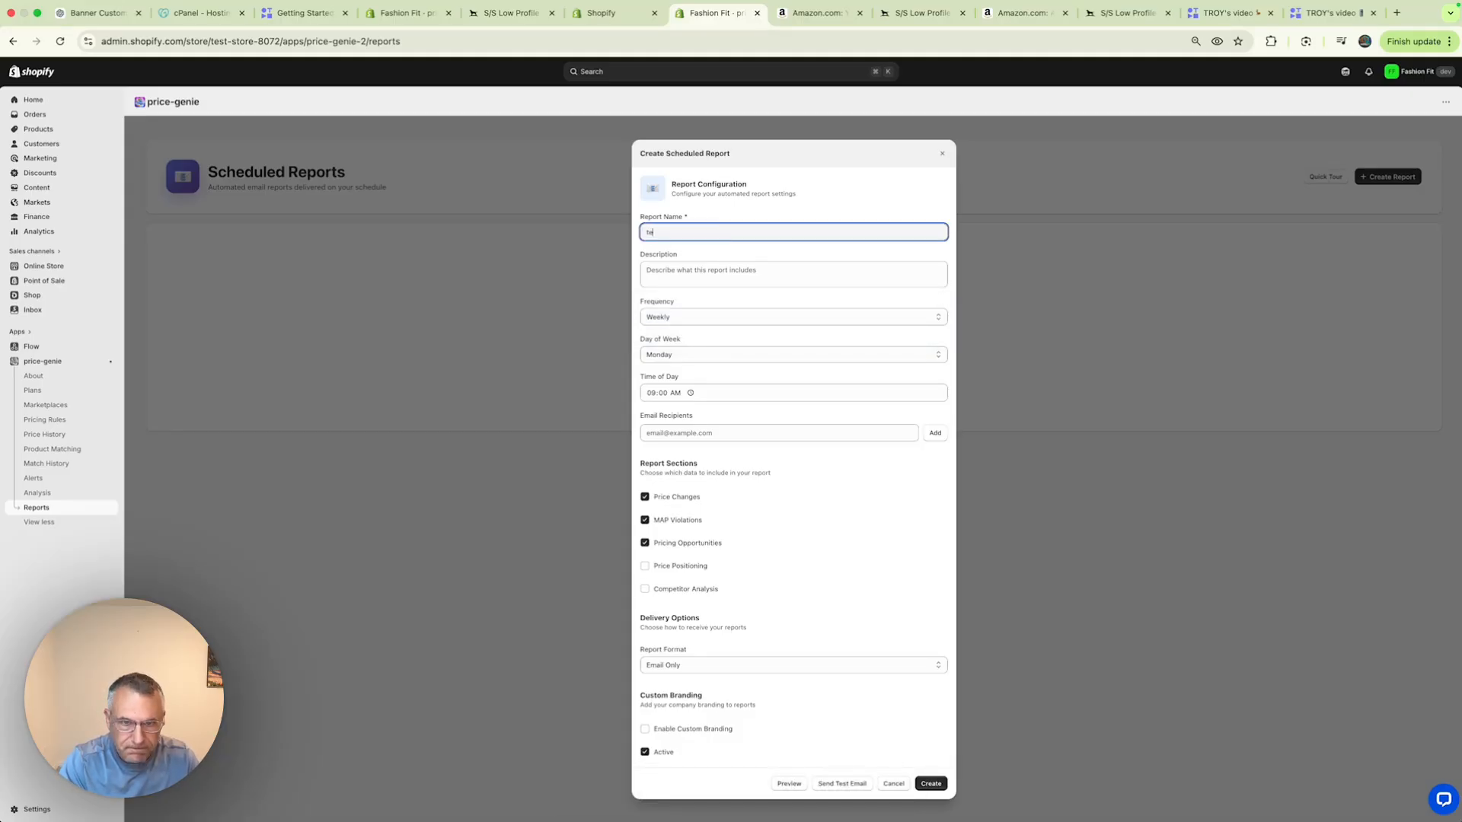
# Step: Set the report to Monthly, include Price Positioning and Competitor Analysis, and choose Both as the report format
pyautogui.click(720, 315)
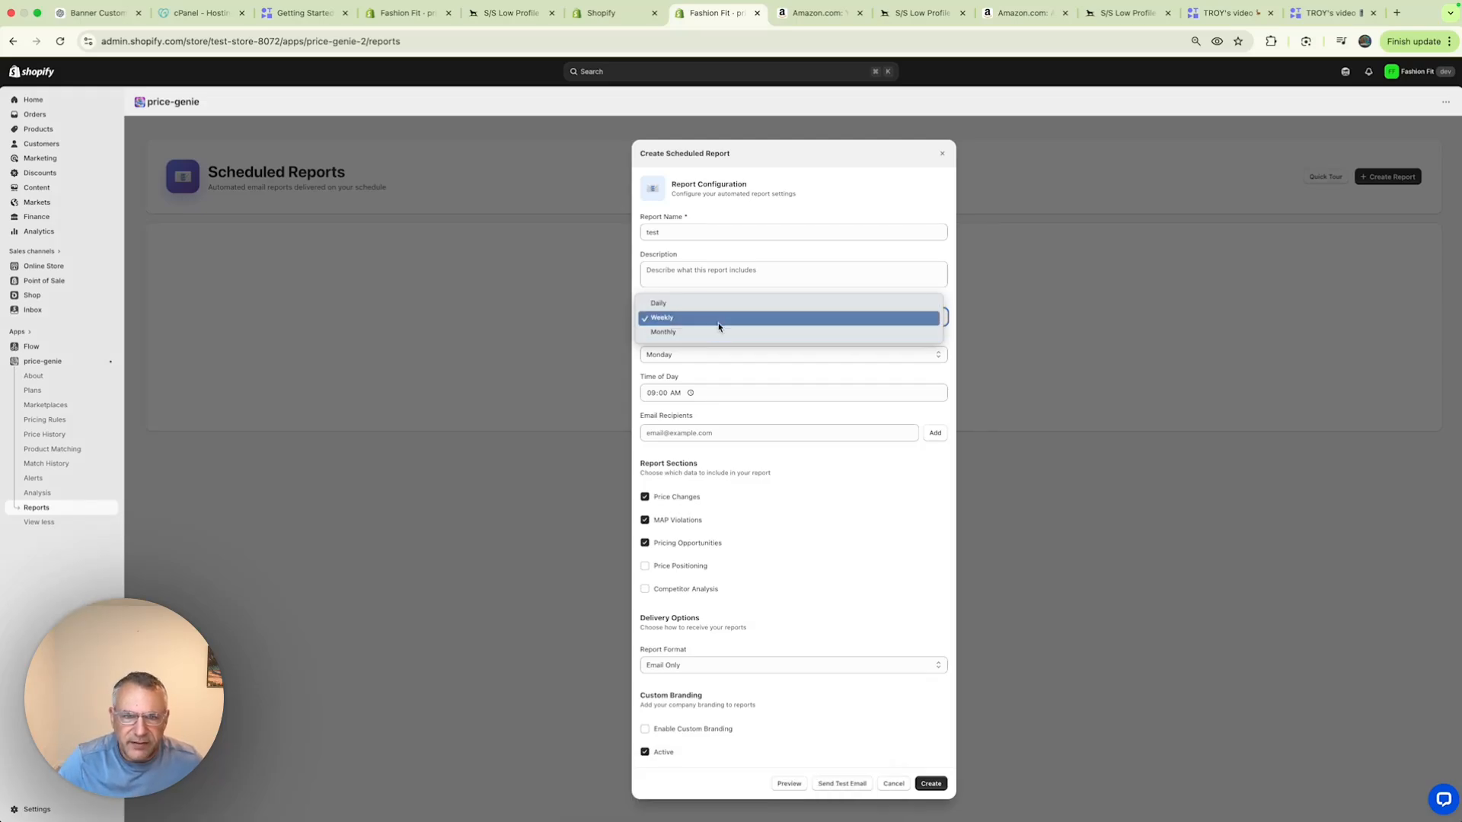
pyautogui.click(716, 332)
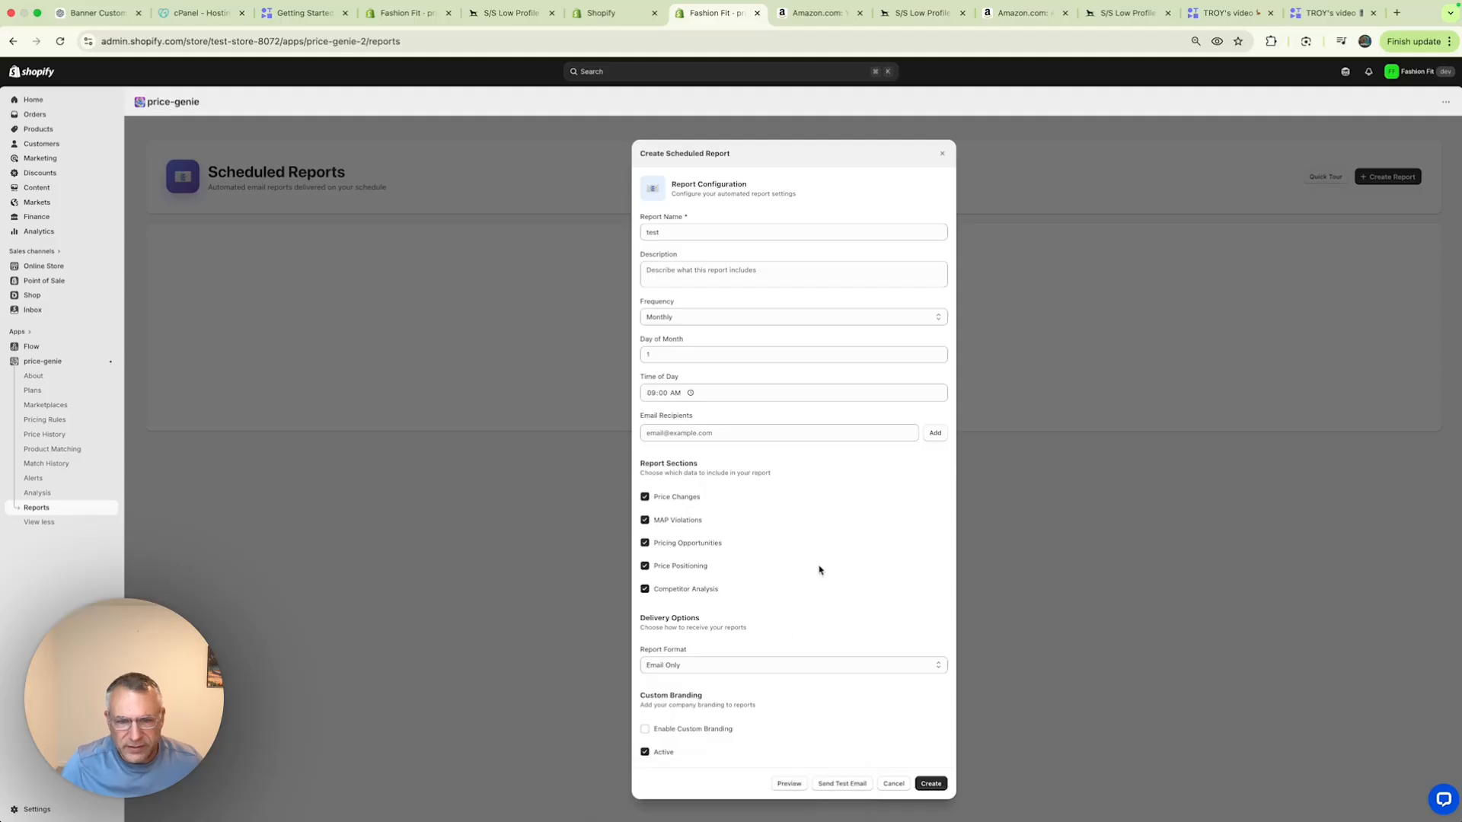
pyautogui.click(754, 672)
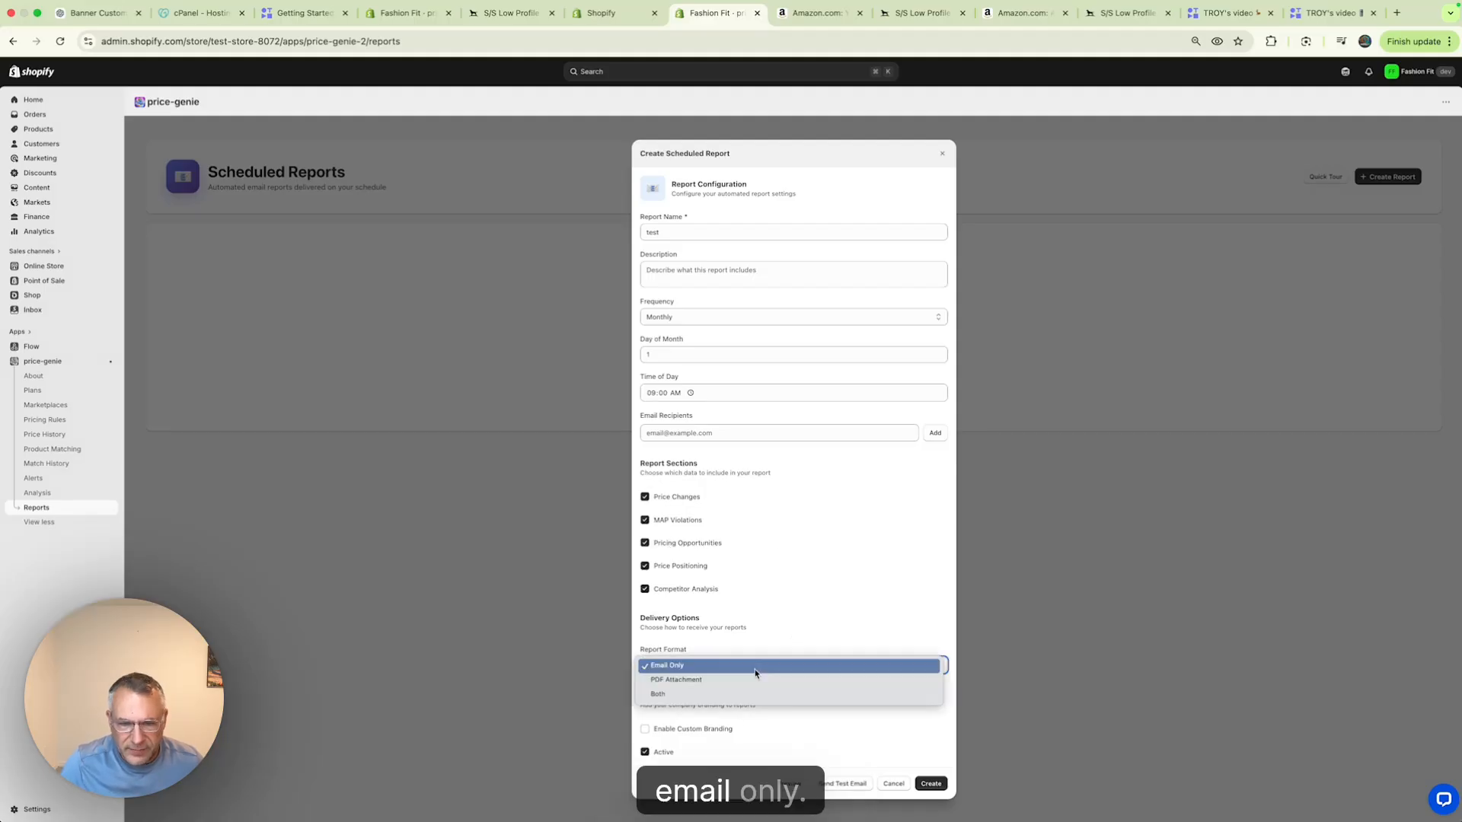
pyautogui.click(664, 694)
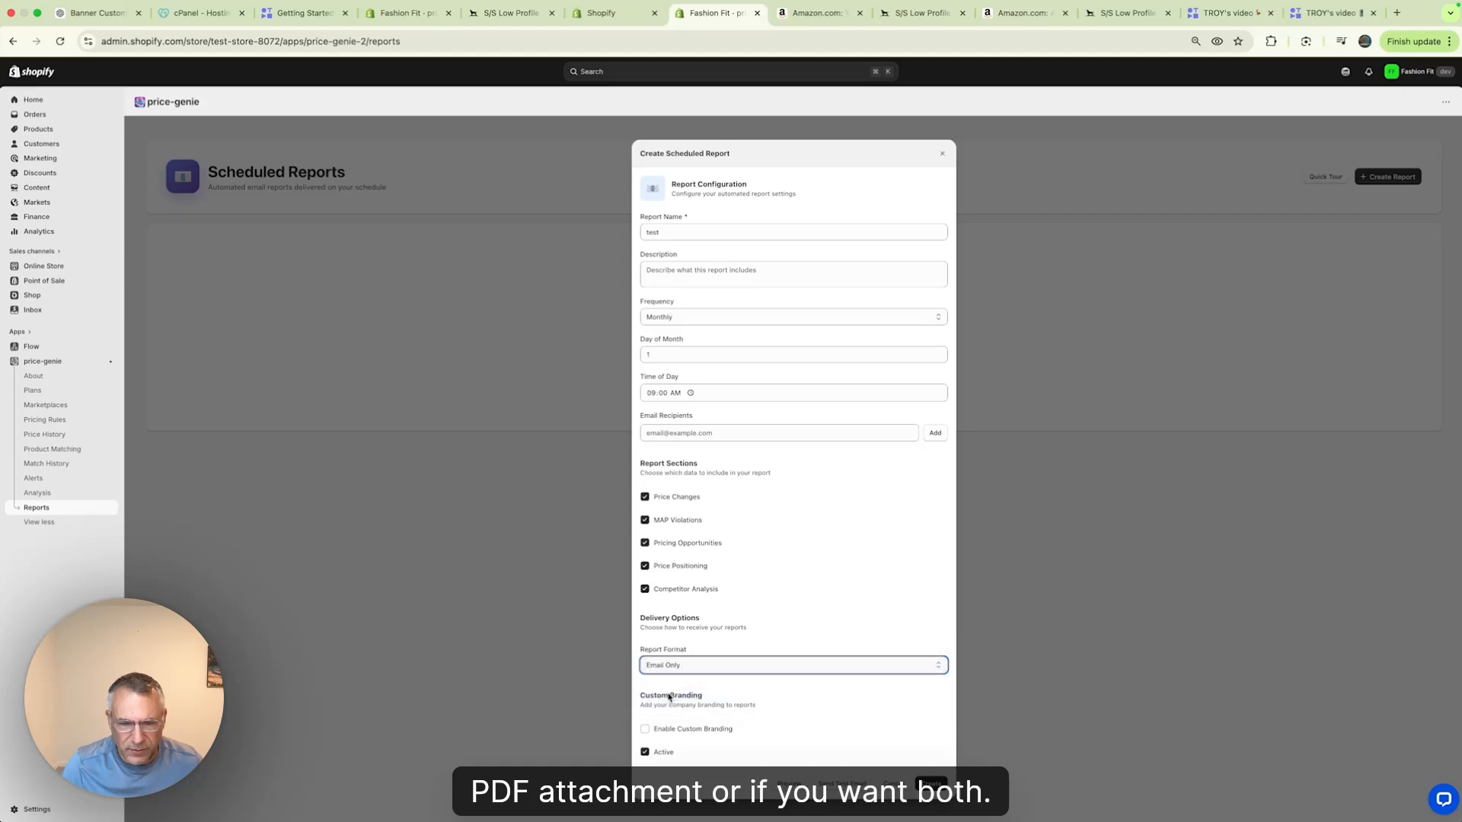
# Step: Review the custom branding options, leave branding disabled, and create the scheduled report
pyautogui.click(649, 732)
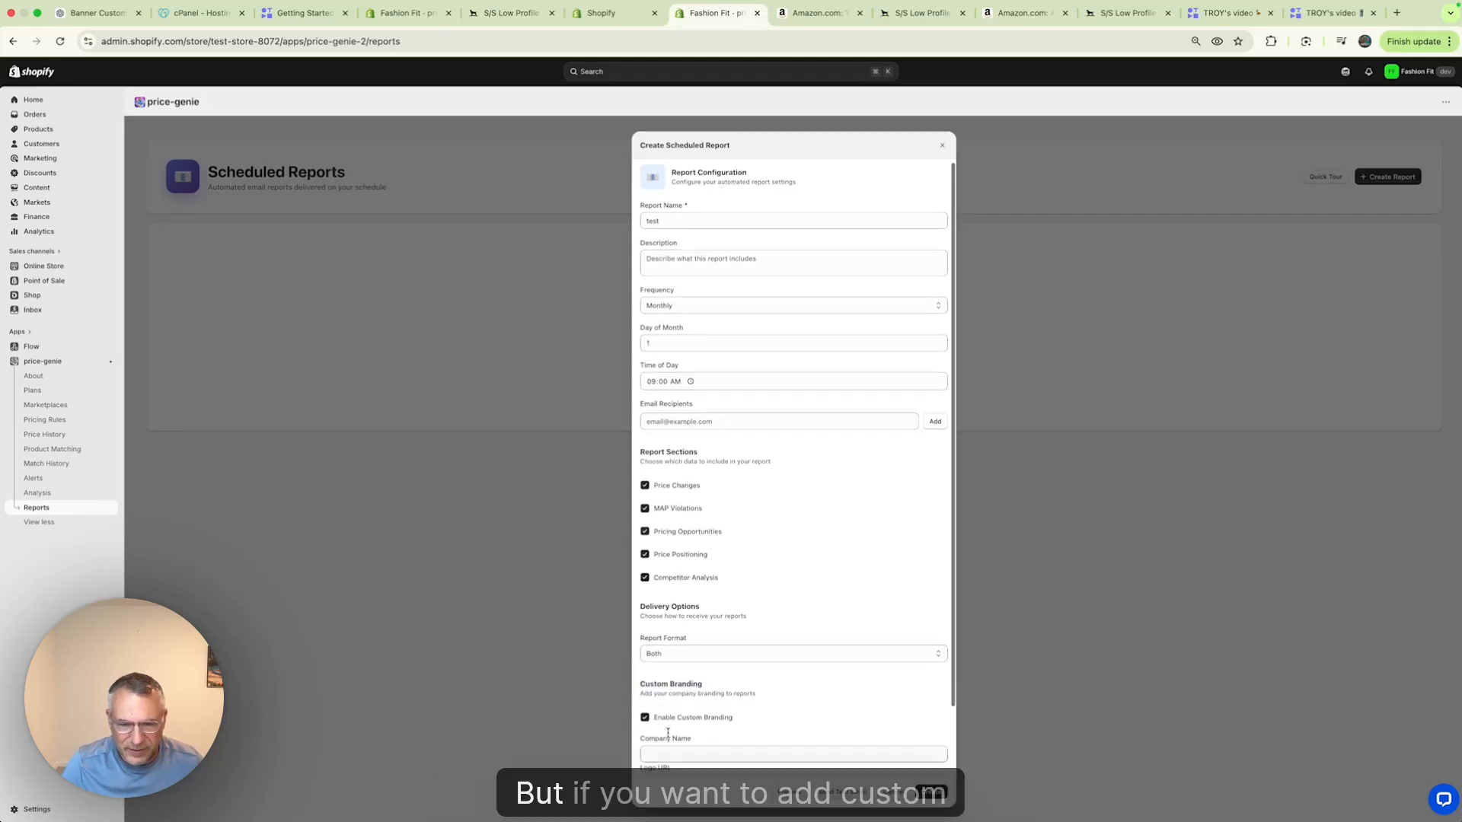
pyautogui.scroll(-3, 670, 735)
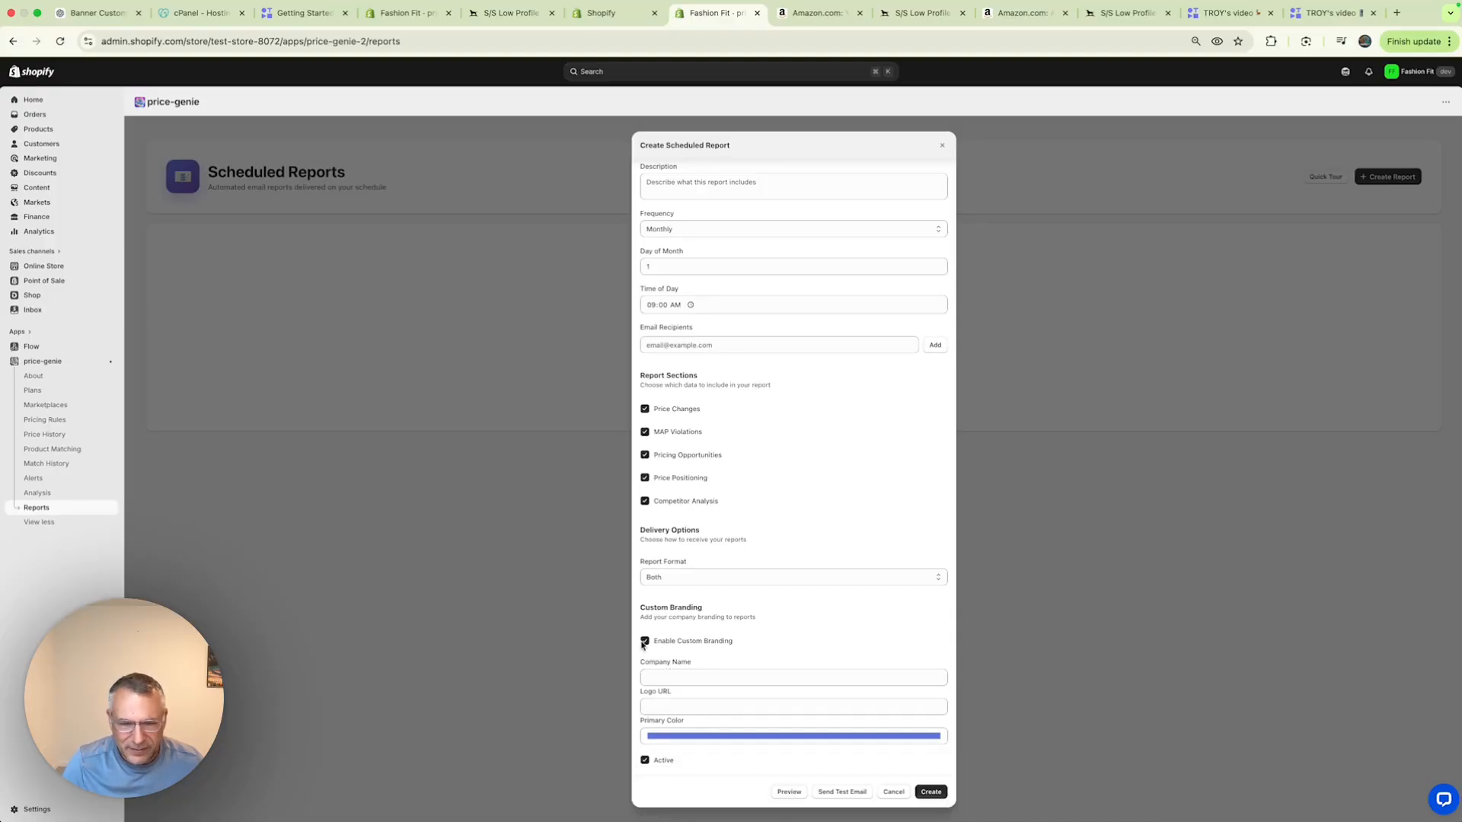
pyautogui.click(643, 641)
pyautogui.click(927, 793)
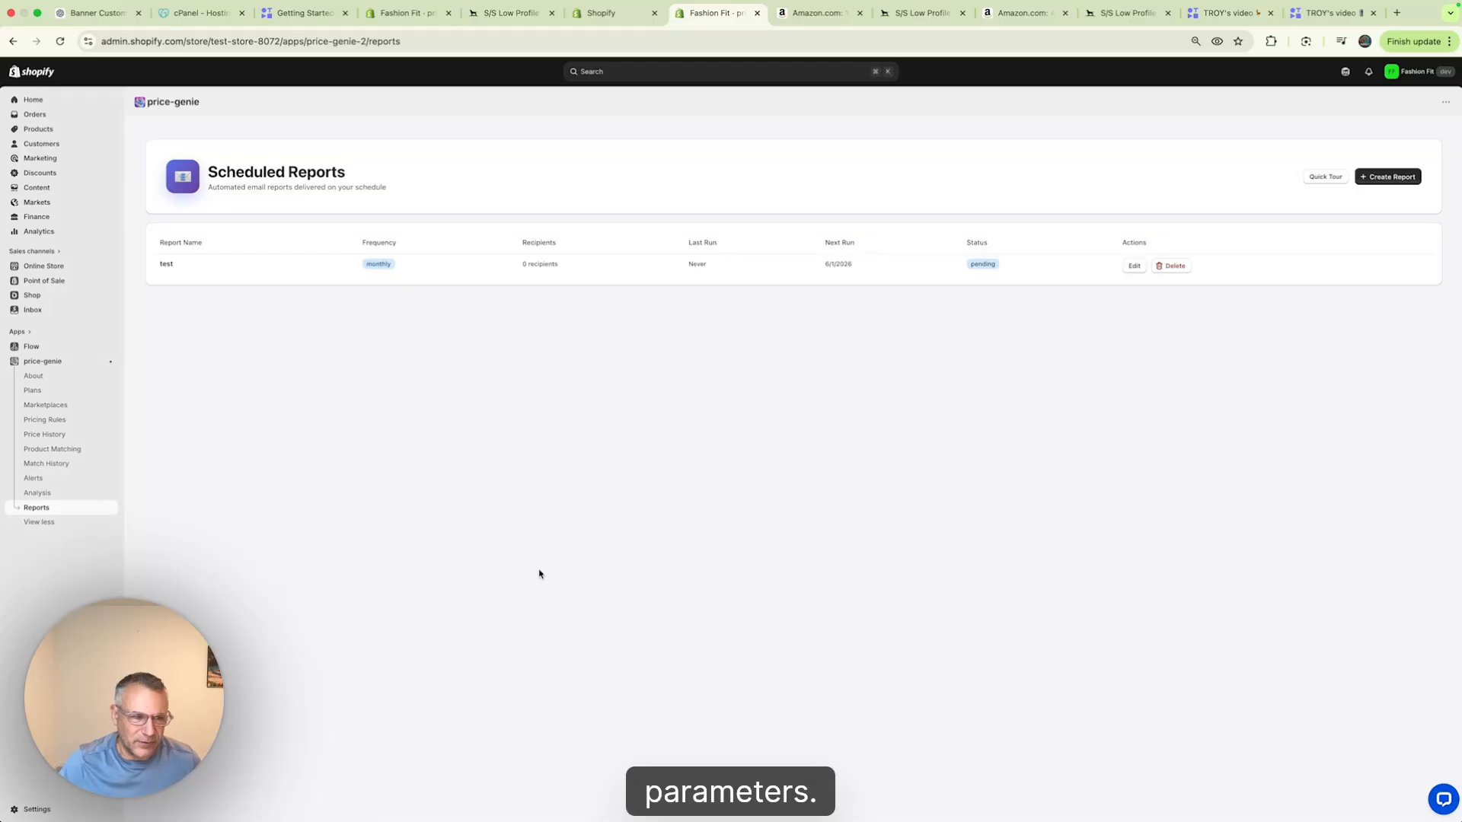
pyautogui.click(36, 521)
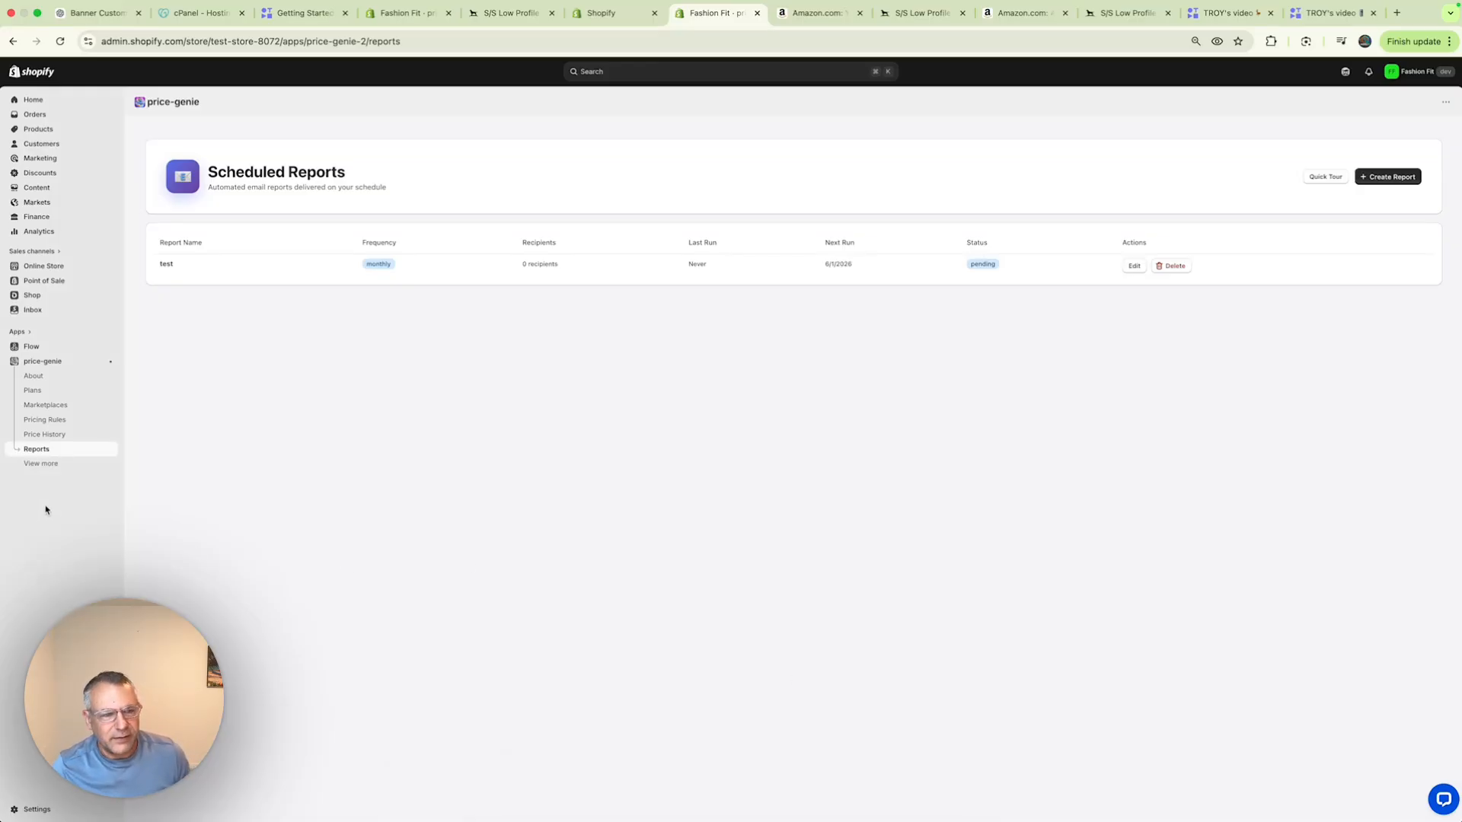
pyautogui.click(41, 465)
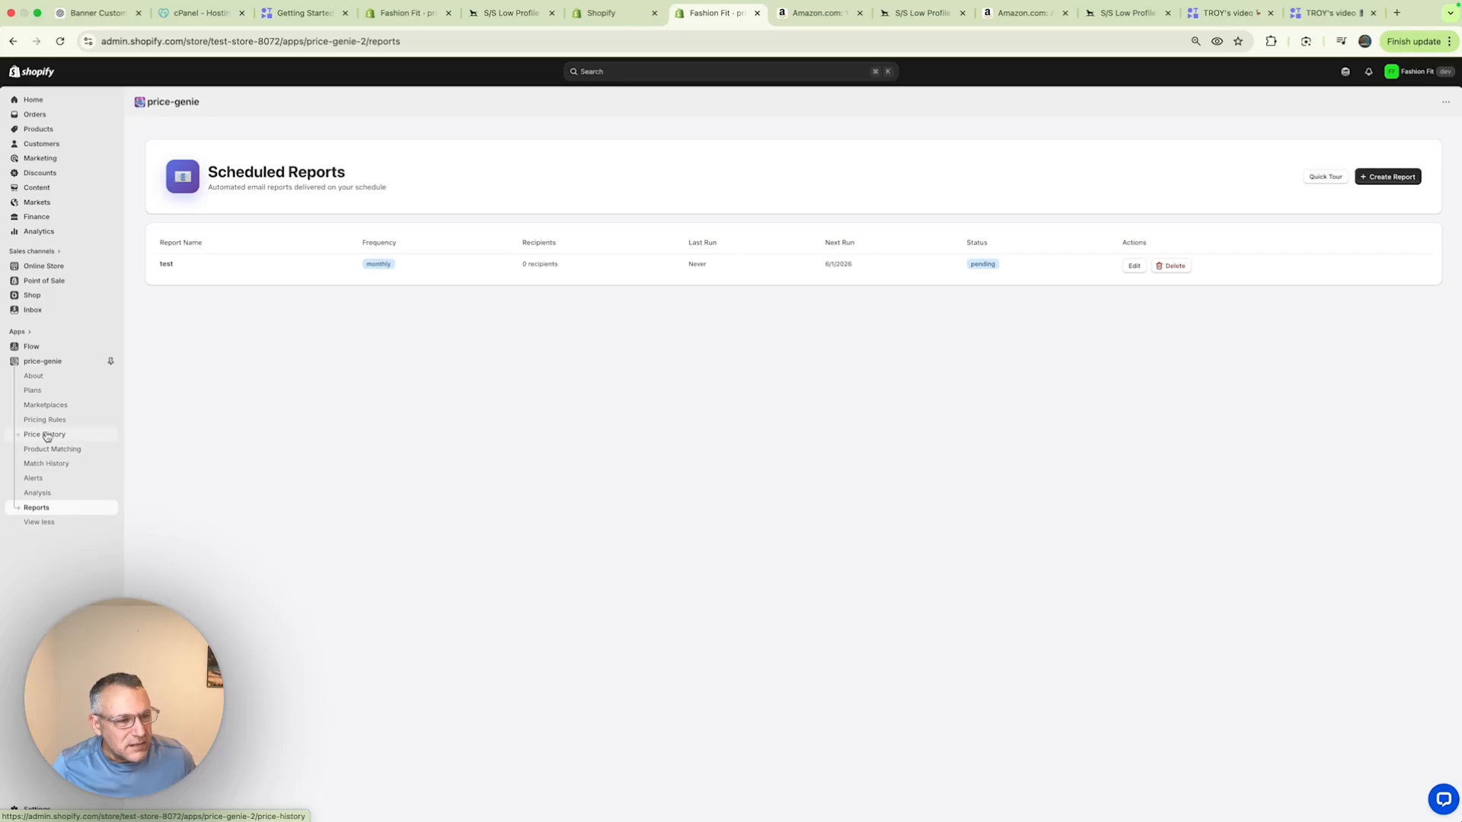